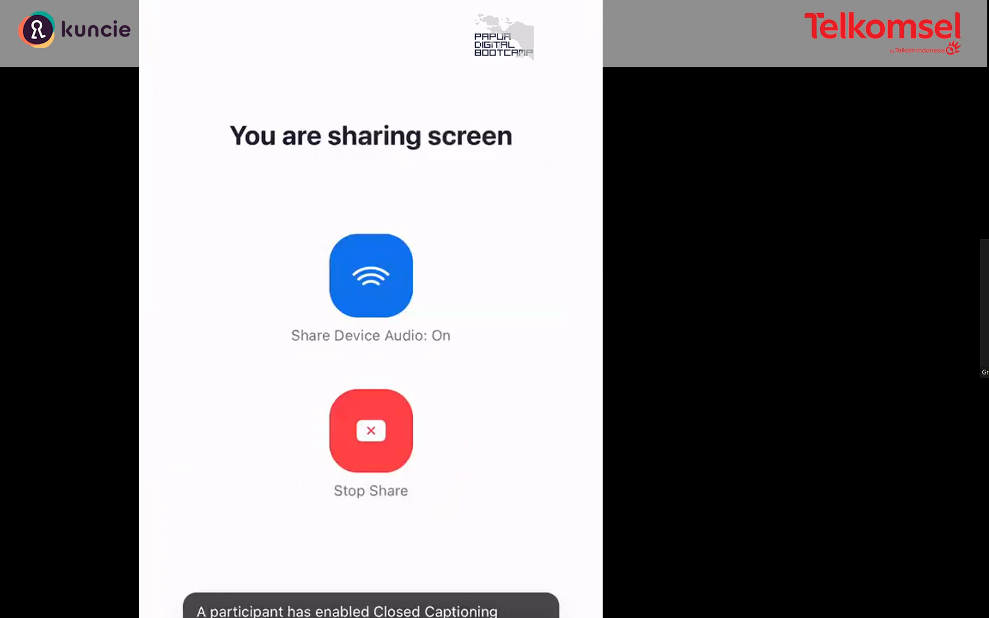
pyautogui.moveTo(371, 616); pyautogui.dragTo(371, 367)
pyautogui.click(371, 320)
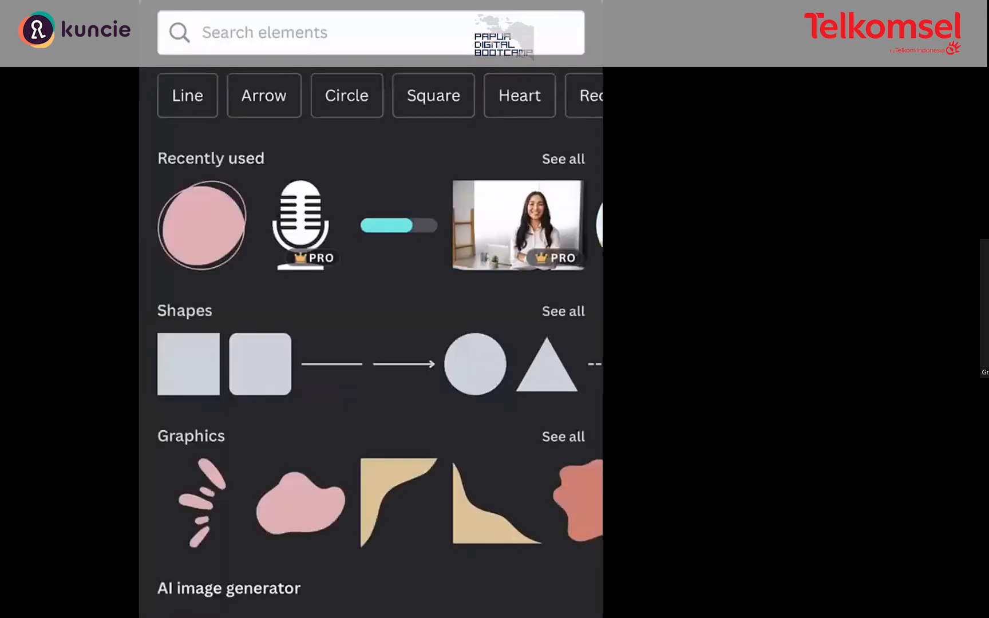
pyautogui.hscroll(1, 371, 225)
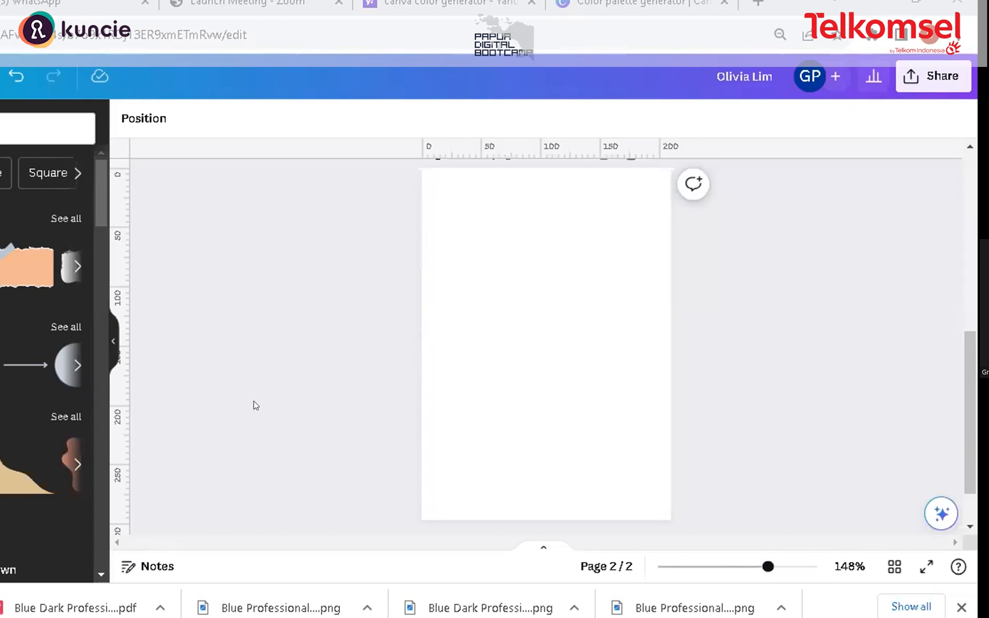
# Step: Browse the Graphics collection in the elements panel
pyautogui.scroll(-5, 64, 413)
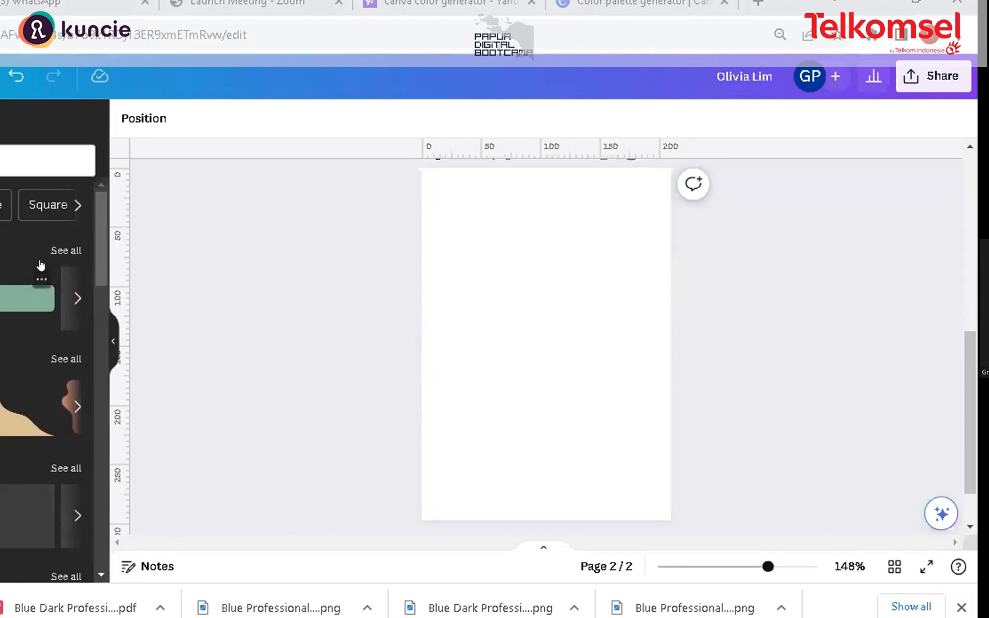
pyautogui.click(59, 361)
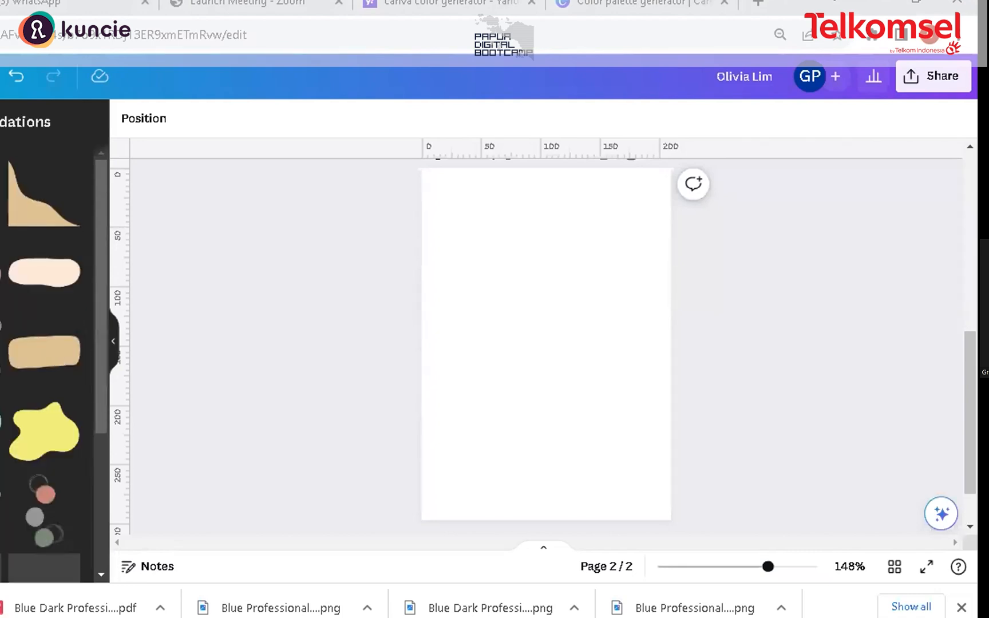
pyautogui.scroll(-2, 6, 404)
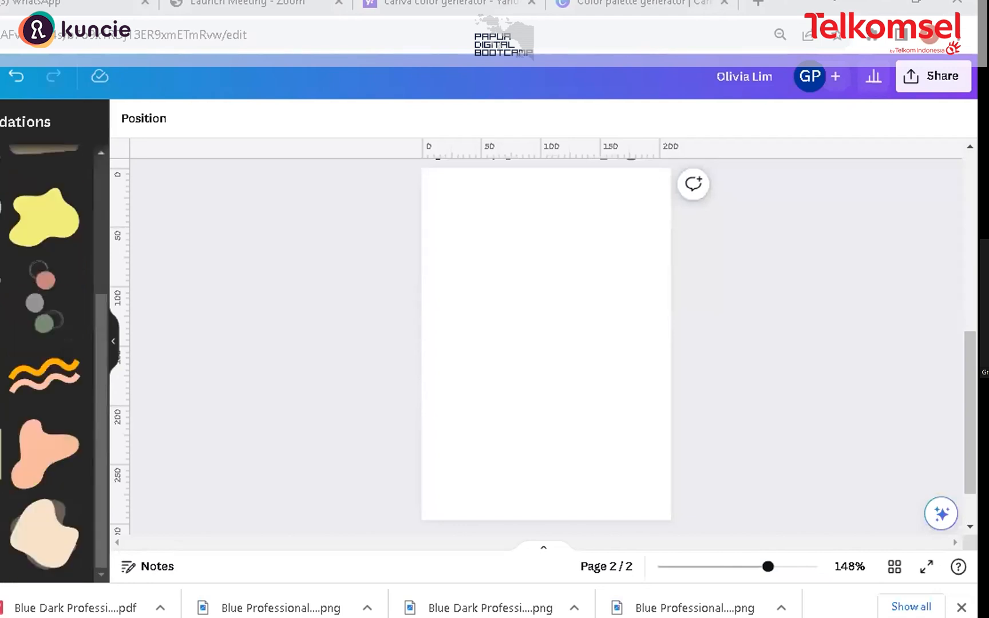
pyautogui.scroll(3, 44, 343)
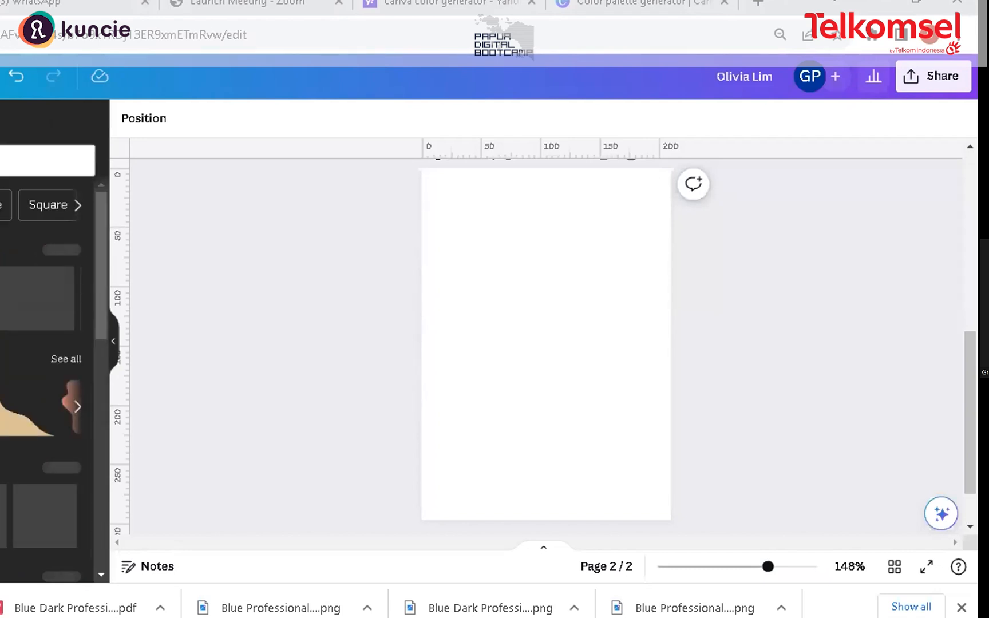
# Step: Add the pink circle element from a recent element search and move it to the page's top-right corner
pyautogui.click(23, 161)
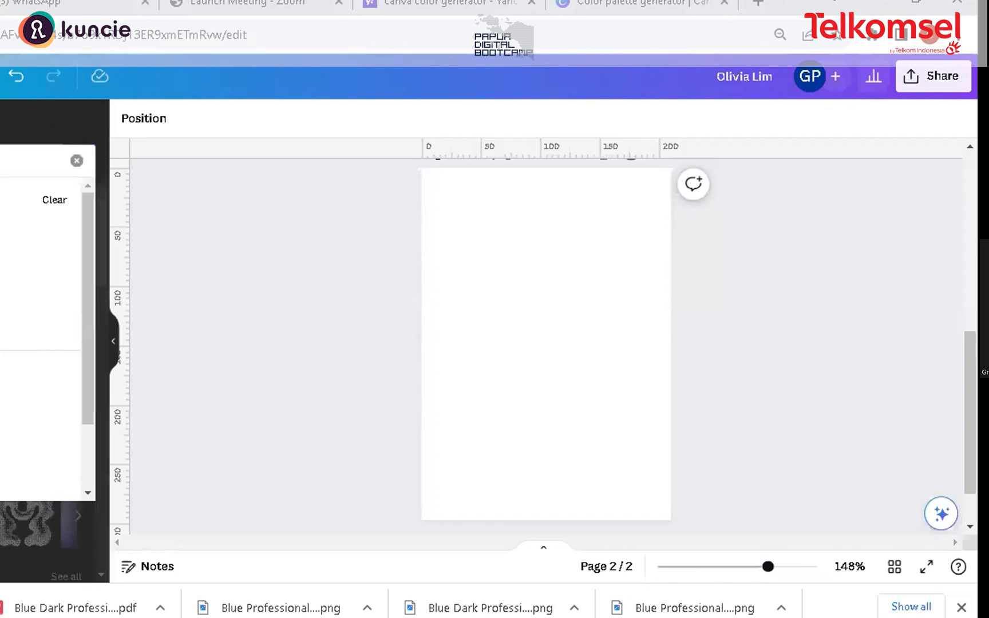
pyautogui.click(23, 264)
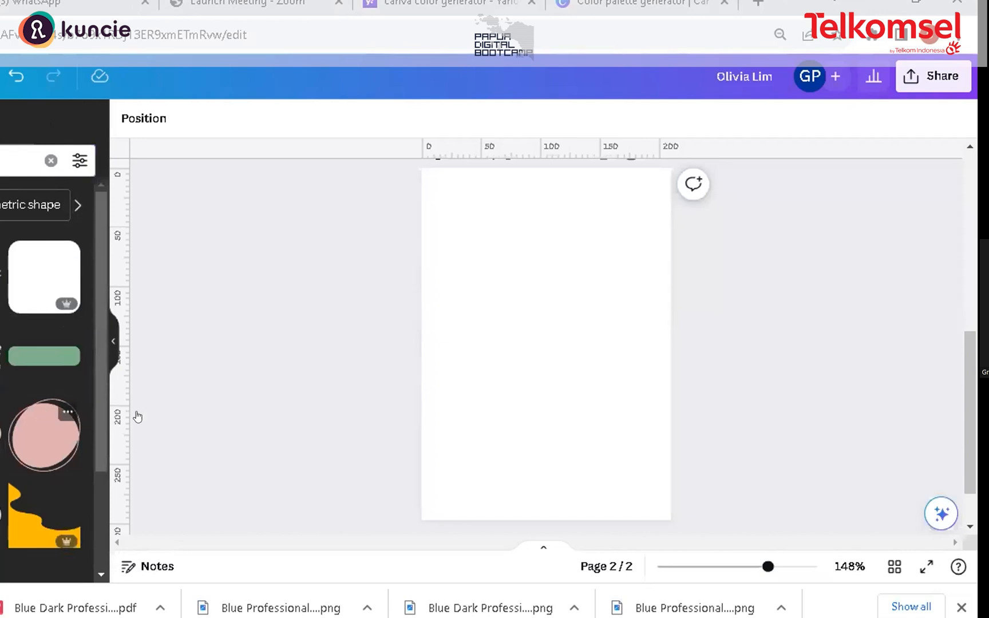
pyautogui.click(44, 435)
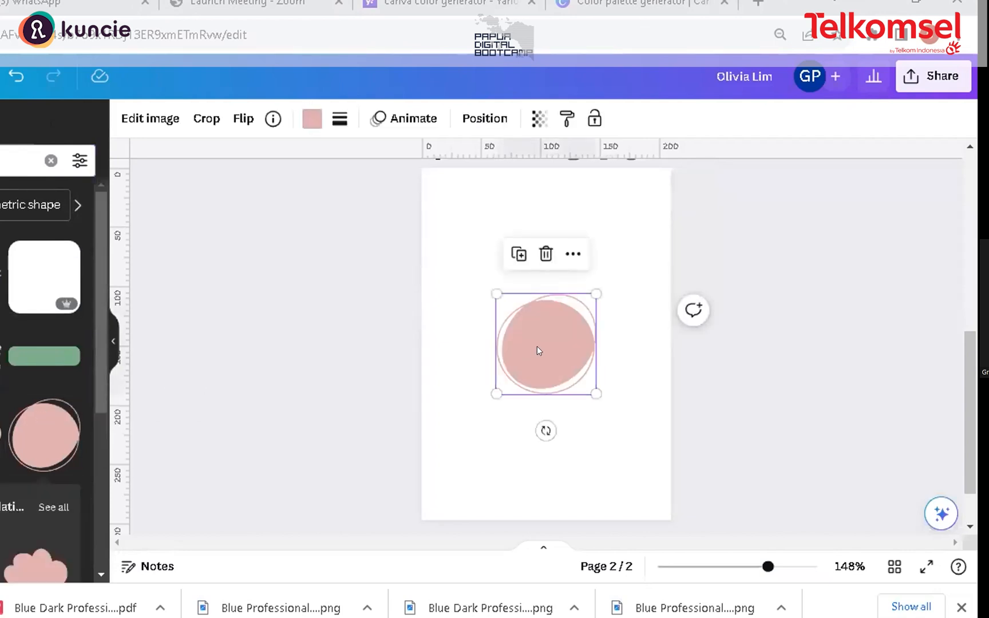
pyautogui.moveTo(569, 292); pyautogui.dragTo(592, 232)
pyautogui.moveTo(647, 176); pyautogui.dragTo(629, 196)
pyautogui.moveTo(592, 255); pyautogui.dragTo(610, 209)
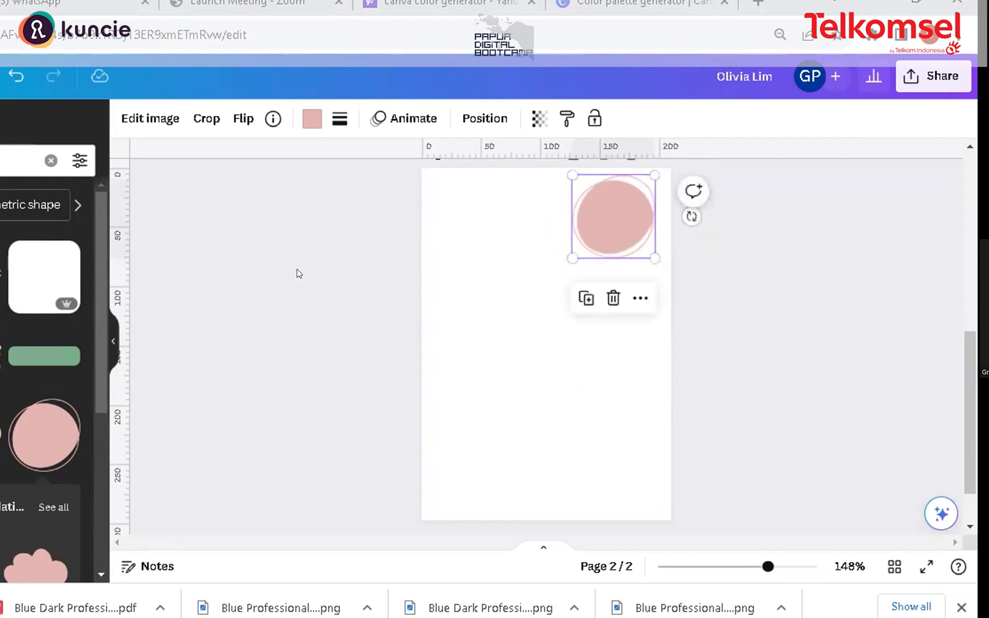
pyautogui.click(321, 278)
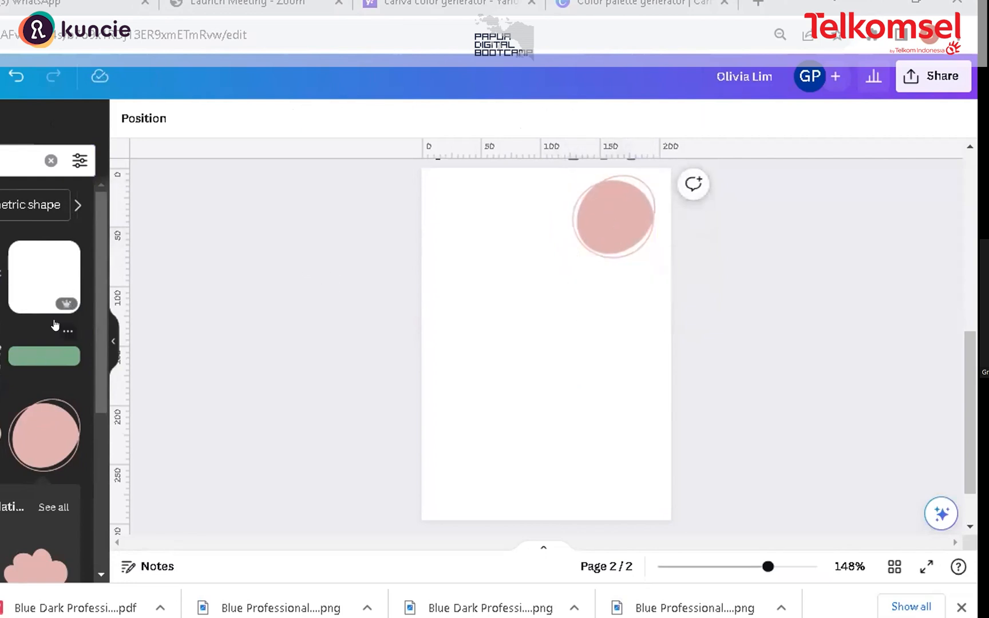
# Step: Add a peach blob graphic, rotate it about 60° and place it across the top of the page
pyautogui.moveTo(97, 248); pyautogui.dragTo(92, 446)
pyautogui.scroll(-1, 78, 442)
pyautogui.moveTo(94, 373); pyautogui.dragTo(47, 417)
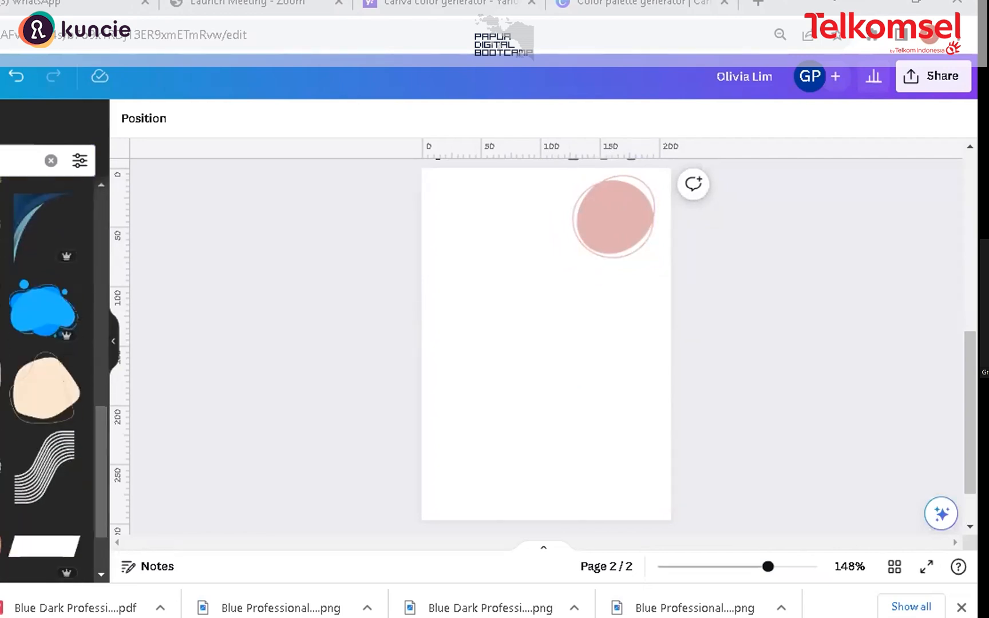
pyautogui.moveTo(611, 303); pyautogui.dragTo(566, 277)
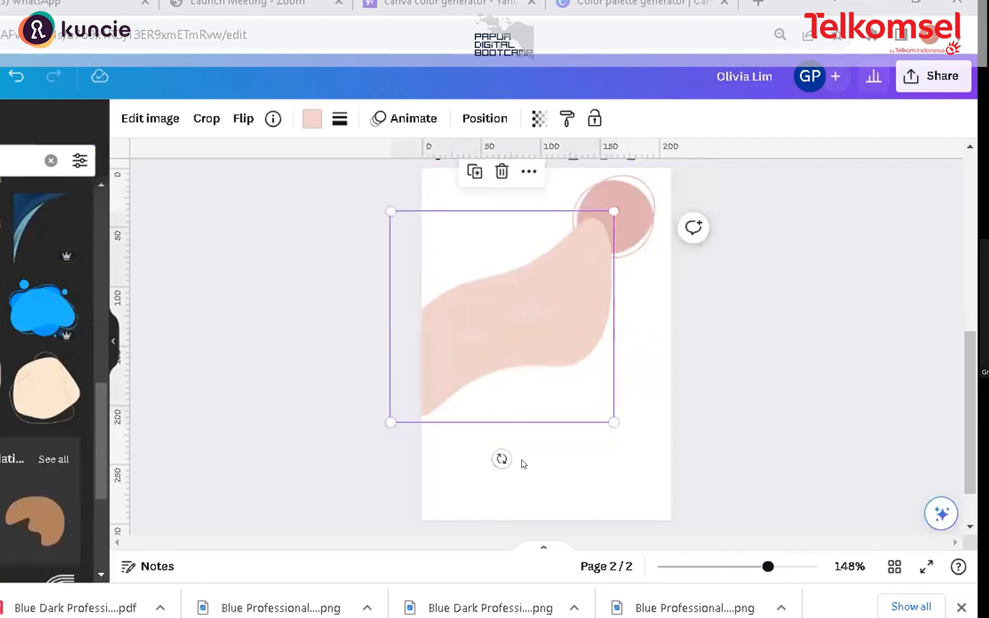
pyautogui.moveTo(498, 455); pyautogui.dragTo(382, 373)
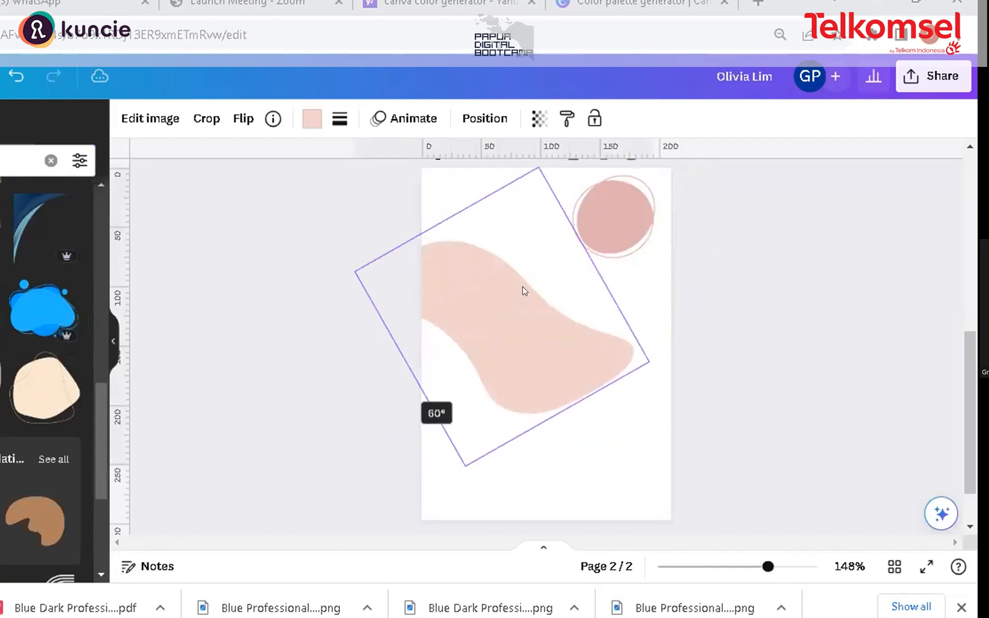
pyautogui.moveTo(539, 279); pyautogui.dragTo(569, 349)
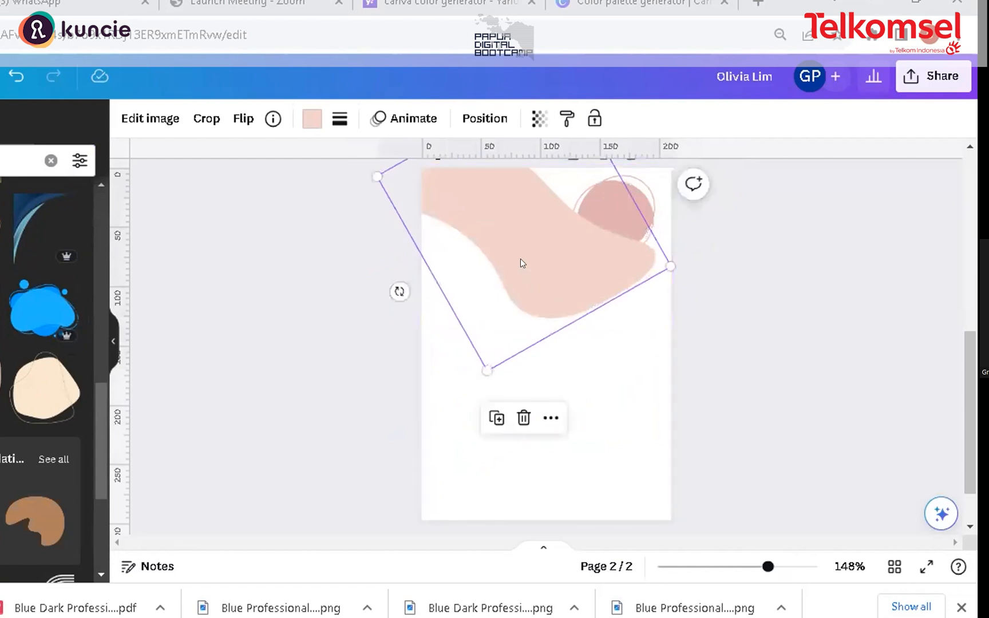
pyautogui.moveTo(549, 270); pyautogui.dragTo(535, 237)
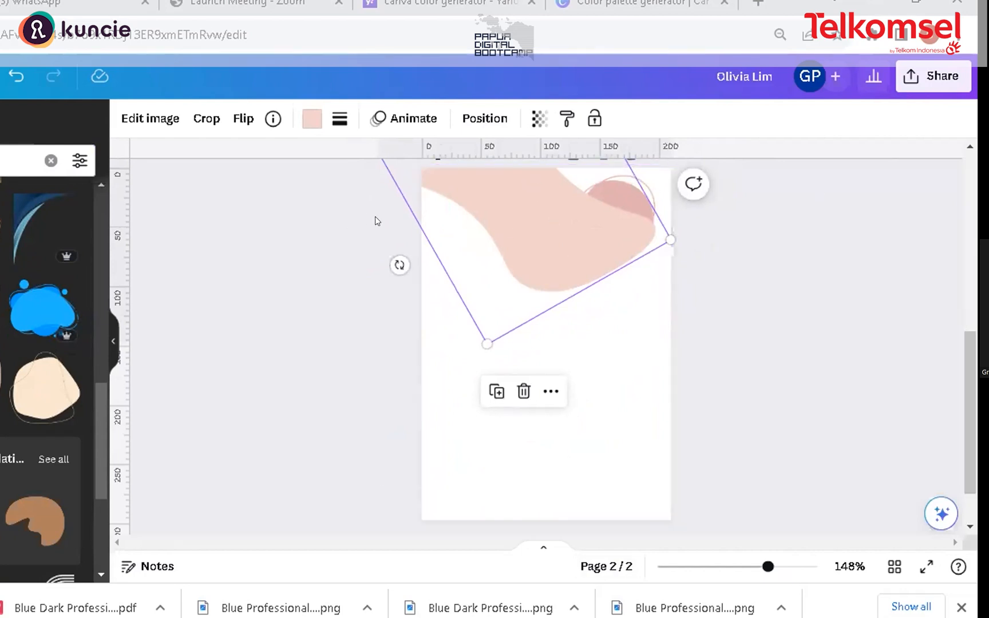
# Step: Send the peach blob backward behind the pink circle
pyautogui.click(473, 122)
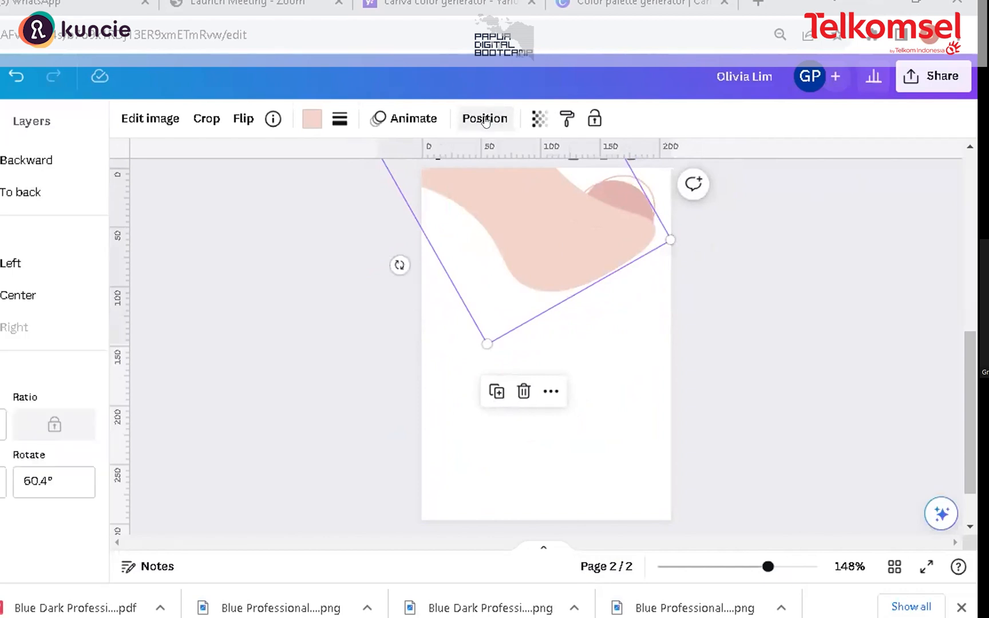
pyautogui.click(480, 121)
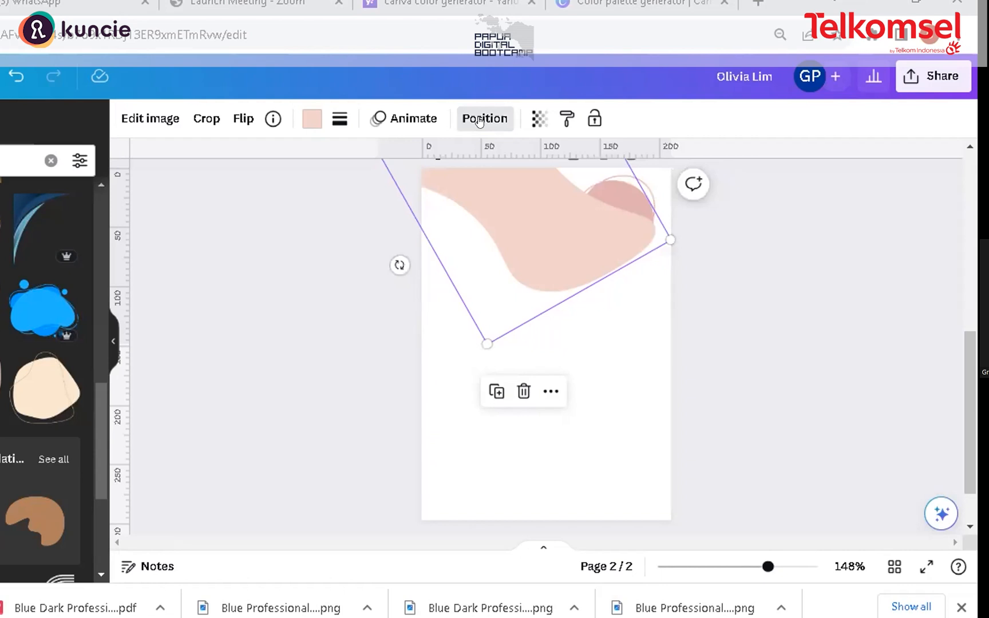
pyautogui.click(480, 122)
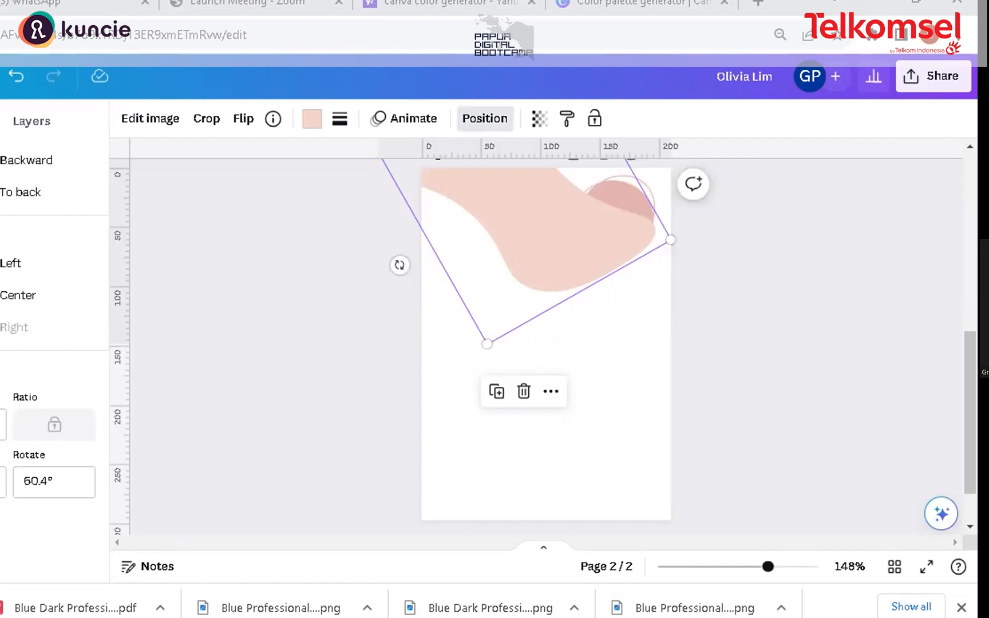
pyautogui.click(3, 162)
# Step: Adjust the blob's rotation and position and slightly enlarge the pink circle in the top-right corner
pyautogui.moveTo(534, 252); pyautogui.dragTo(544, 274)
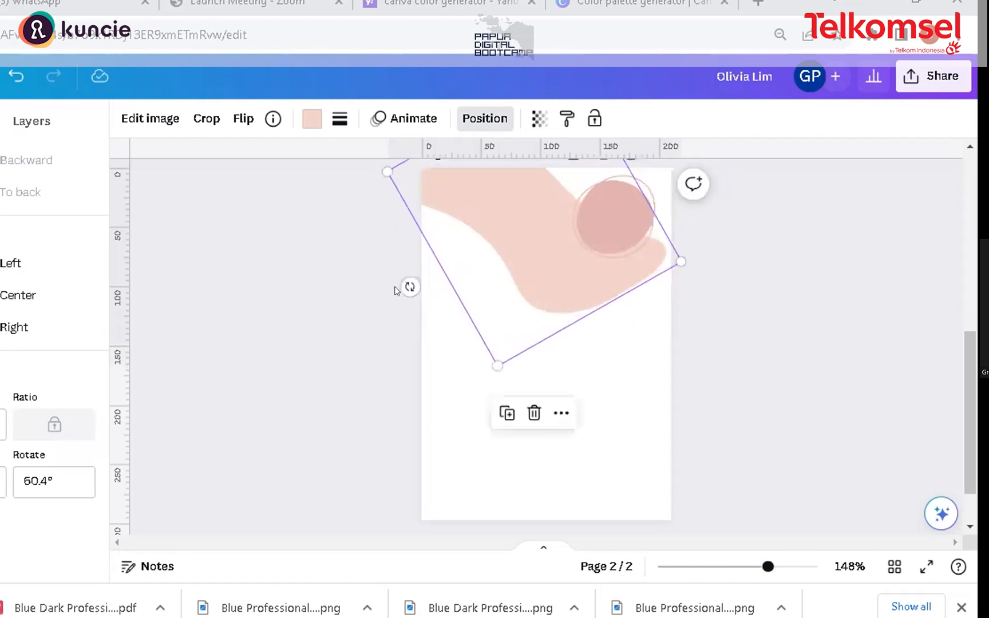
pyautogui.moveTo(397, 278); pyautogui.dragTo(418, 310)
pyautogui.moveTo(482, 239)
pyautogui.mouseDown()
pyautogui.moveTo(474, 250)
pyautogui.moveTo(465, 239)
pyautogui.mouseUp()
pyautogui.moveTo(600, 222)
pyautogui.mouseDown()
pyautogui.moveTo(619, 227)
pyautogui.moveTo(619, 217)
pyautogui.mouseUp()
pyautogui.click(617, 219)
pyautogui.moveTo(575, 187); pyautogui.dragTo(571, 184)
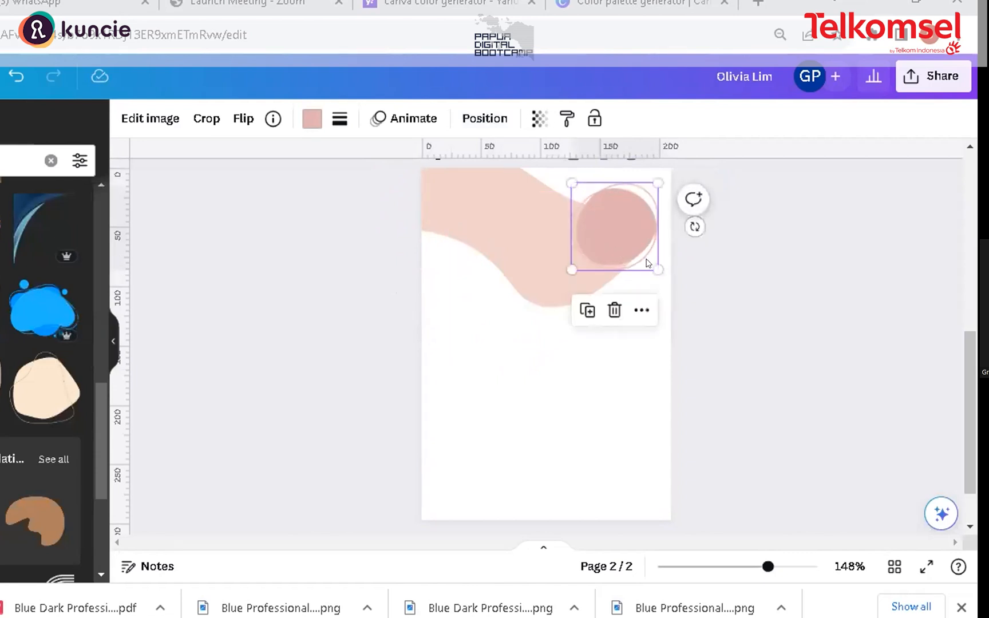
pyautogui.moveTo(642, 260); pyautogui.dragTo(656, 265)
pyautogui.click(548, 276)
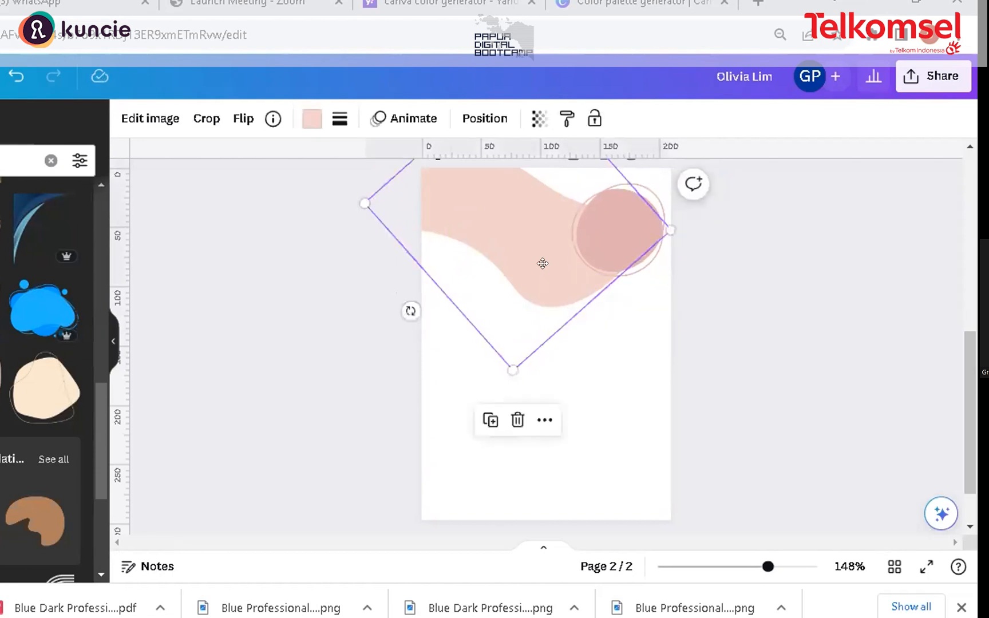
pyautogui.moveTo(542, 263); pyautogui.dragTo(543, 254)
pyautogui.click(688, 289)
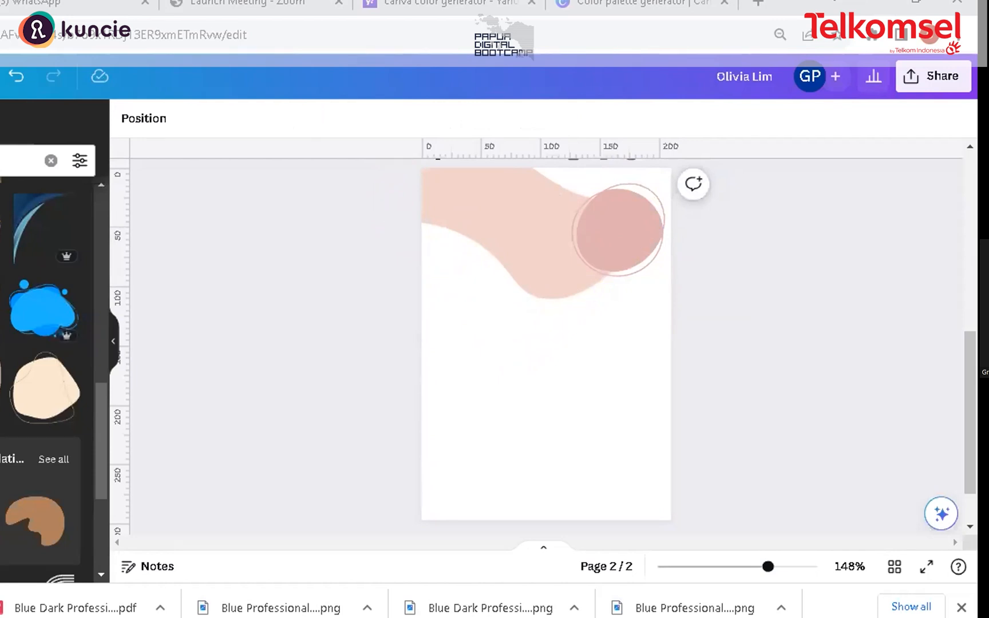
# Step: Add an orange brush-stroke bar on the left below the blob
pyautogui.click(1, 312)
pyautogui.moveTo(555, 337)
pyautogui.mouseDown()
pyautogui.moveTo(499, 278)
pyautogui.moveTo(510, 287)
pyautogui.moveTo(499, 290)
pyautogui.mouseUp()
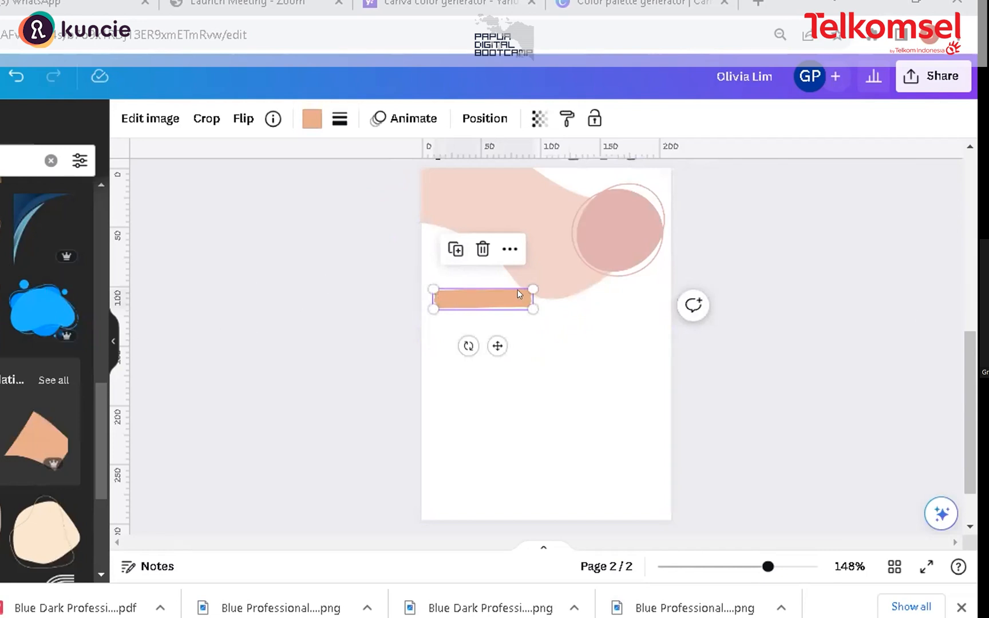
pyautogui.moveTo(523, 319); pyautogui.dragTo(494, 288)
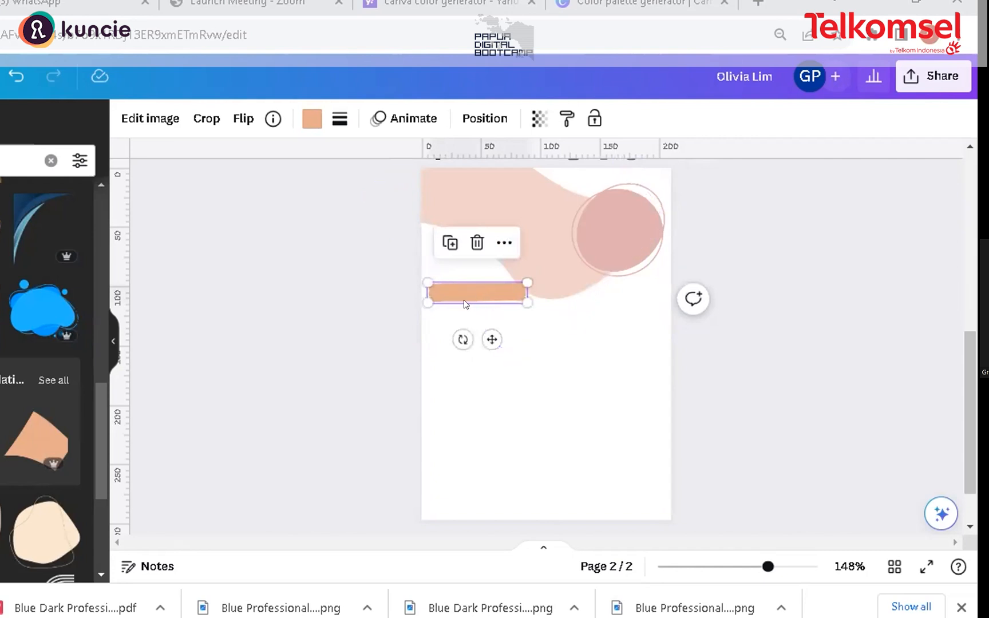
# Step: Duplicate the orange bar twice and place the copies lower down the left side
pyautogui.click(450, 241)
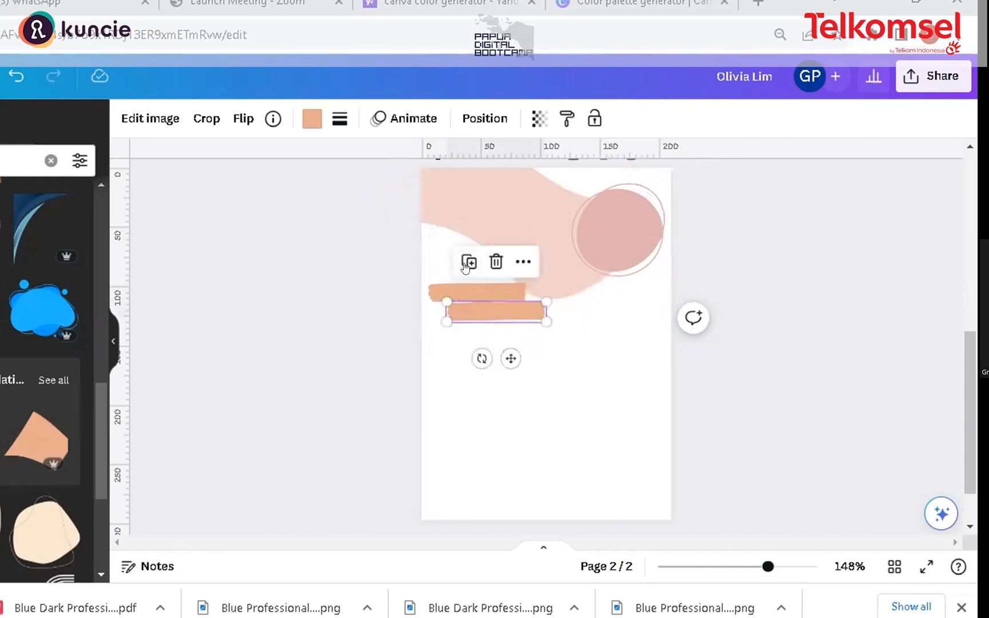
pyautogui.moveTo(483, 320); pyautogui.dragTo(470, 389)
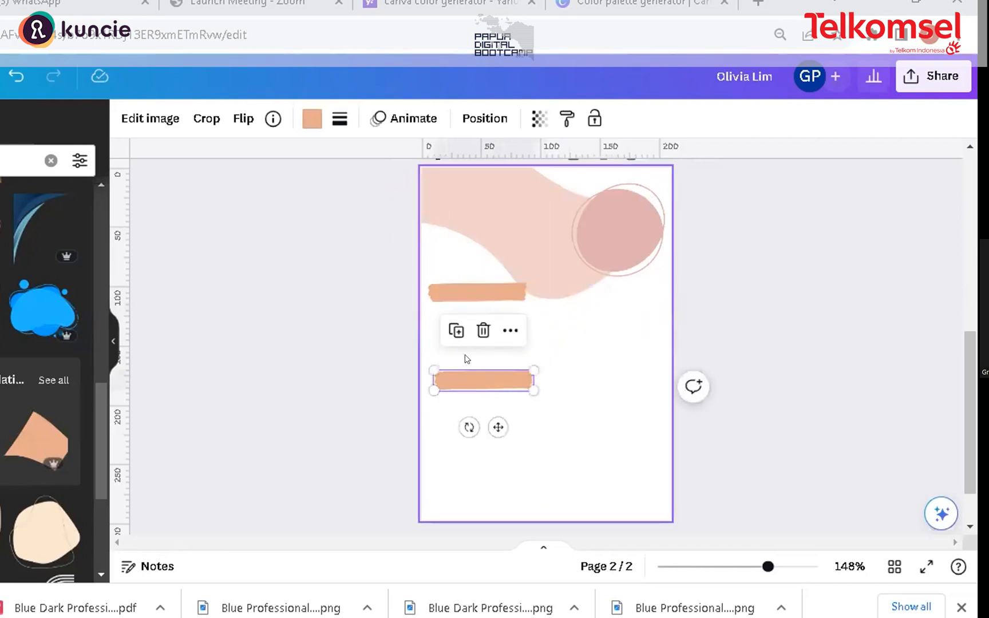
pyautogui.click(457, 331)
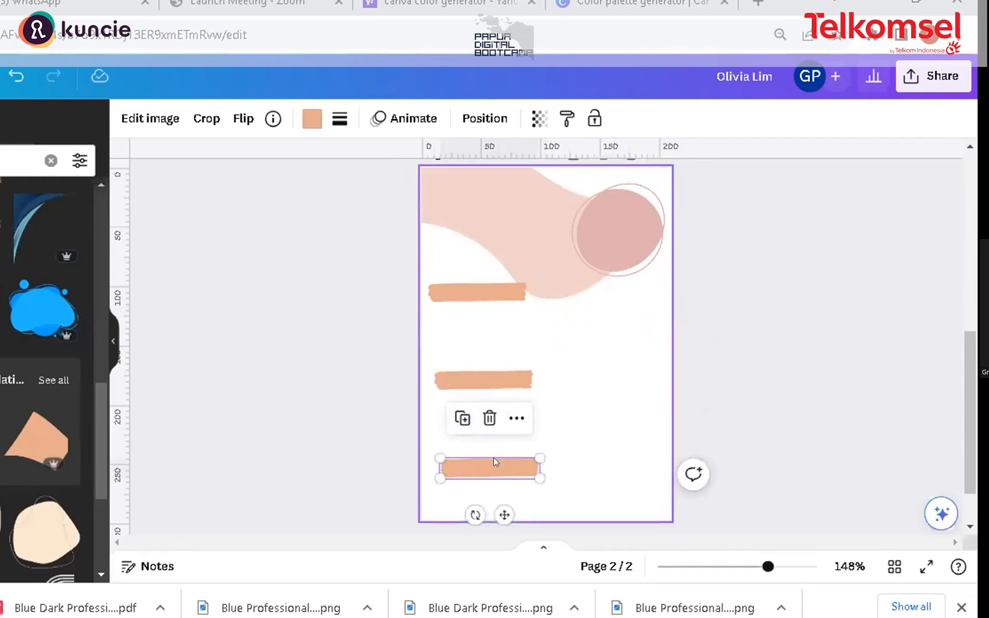
pyautogui.moveTo(494, 462)
pyautogui.mouseDown()
pyautogui.moveTo(484, 463)
pyautogui.moveTo(491, 471)
pyautogui.mouseUp()
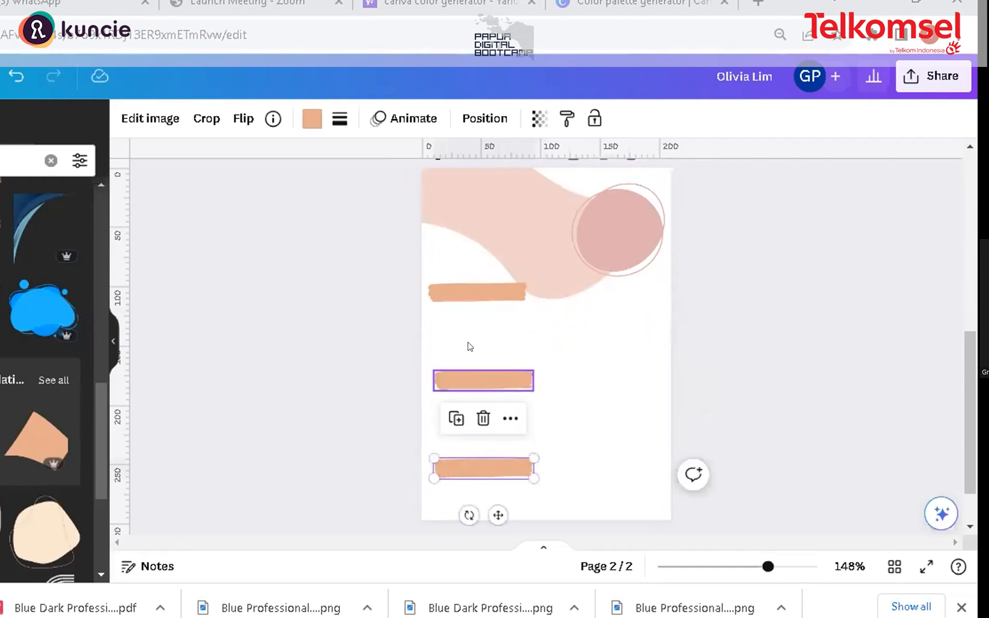
# Step: Duplicate the orange bar twice more and place the copies on the right side, staggered between the left bars
pyautogui.click(456, 418)
pyautogui.moveTo(523, 474); pyautogui.dragTo(612, 312)
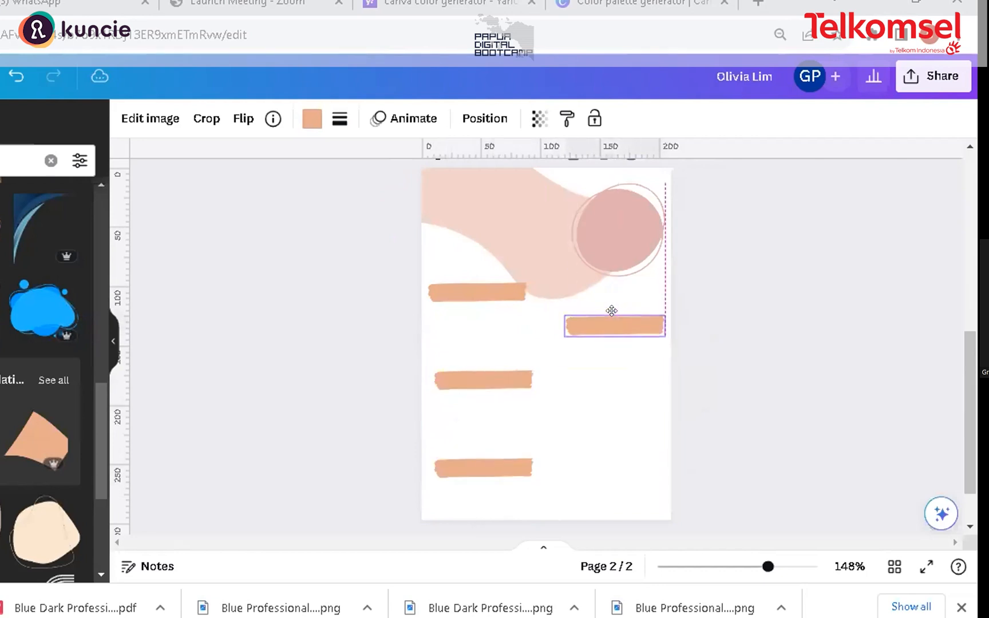
pyautogui.click(480, 455)
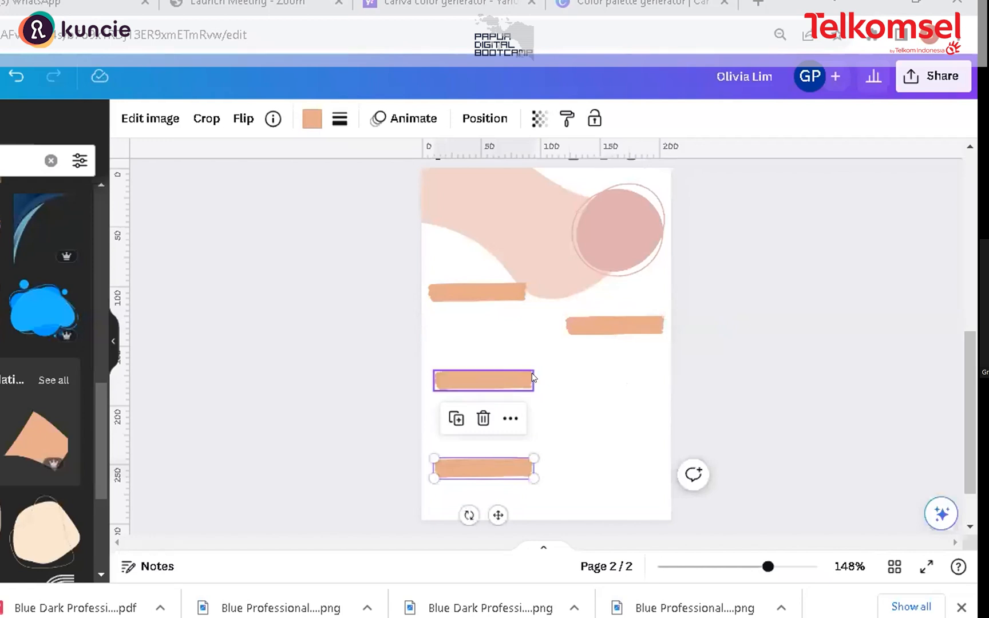
pyautogui.click(458, 421)
pyautogui.moveTo(495, 475); pyautogui.dragTo(596, 407)
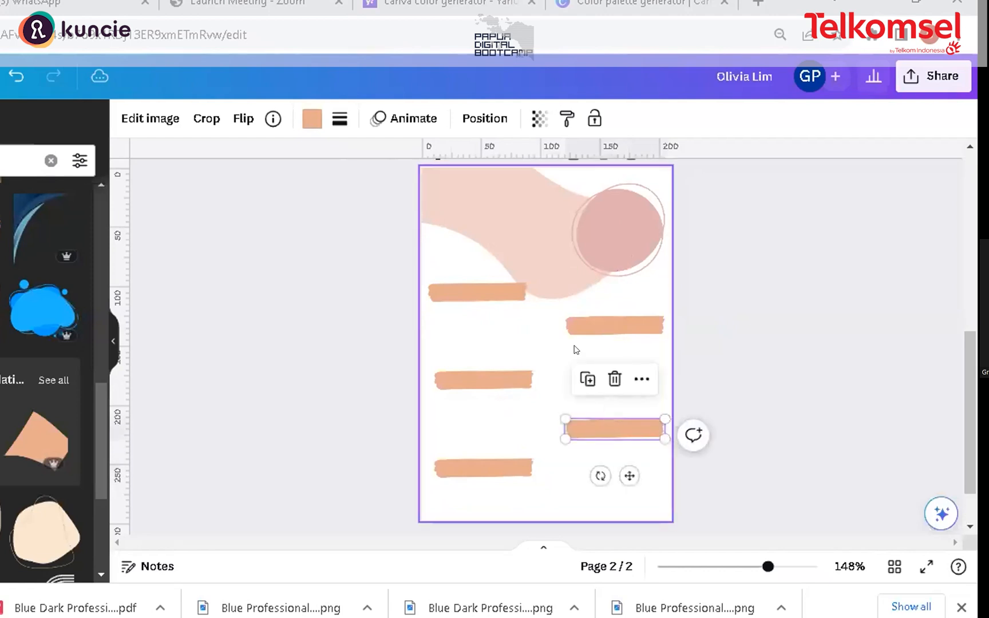
# Step: Select the blob, then search the element library for frames and browse the frame results
pyautogui.click(568, 273)
pyautogui.moveTo(549, 245)
pyautogui.mouseDown()
pyautogui.moveTo(543, 236)
pyautogui.moveTo(552, 244)
pyautogui.mouseUp()
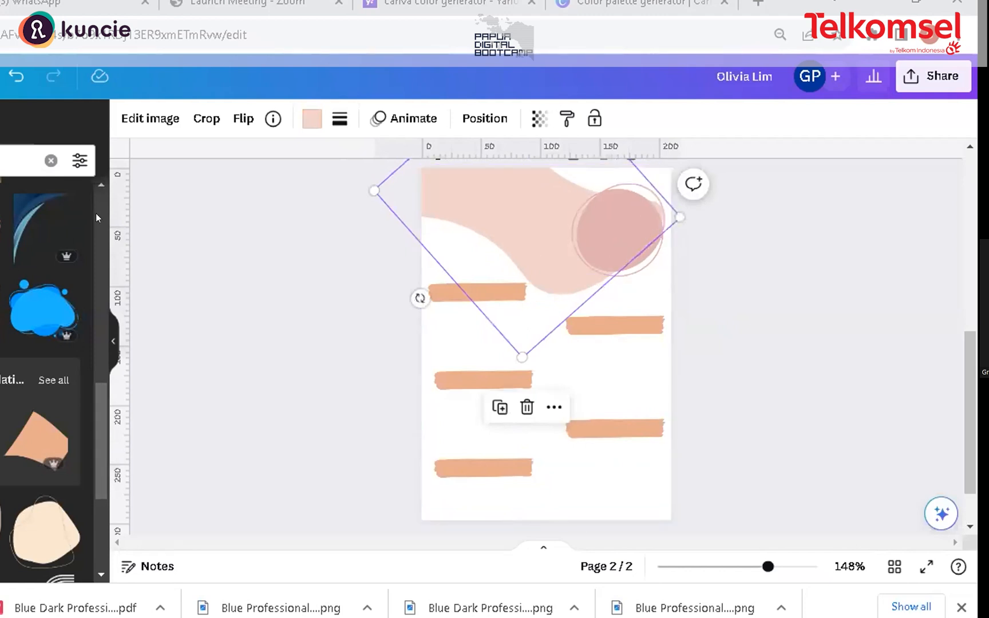
pyautogui.click(48, 162)
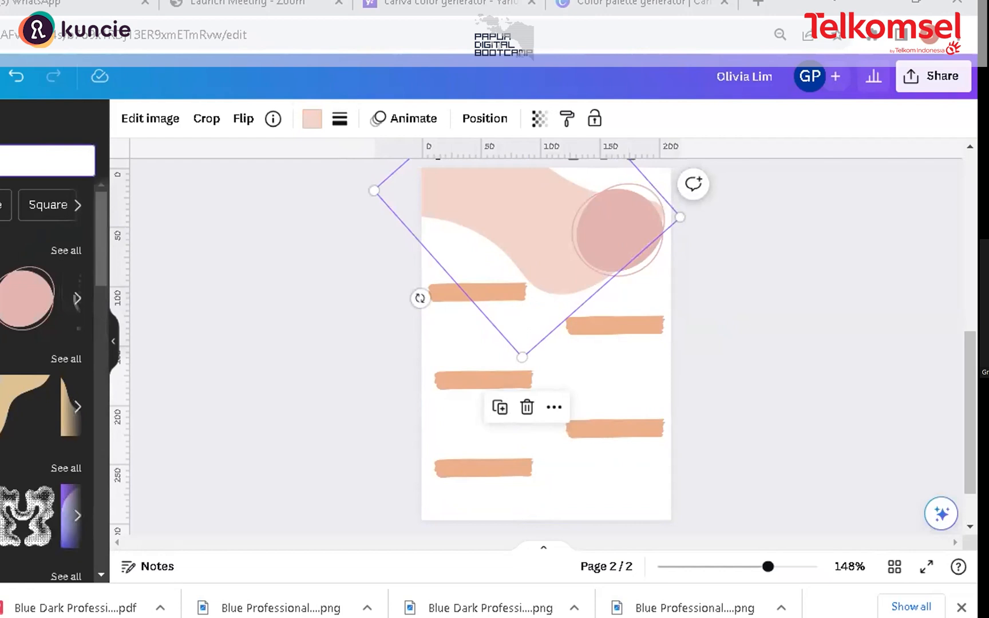
pyautogui.click(35, 161)
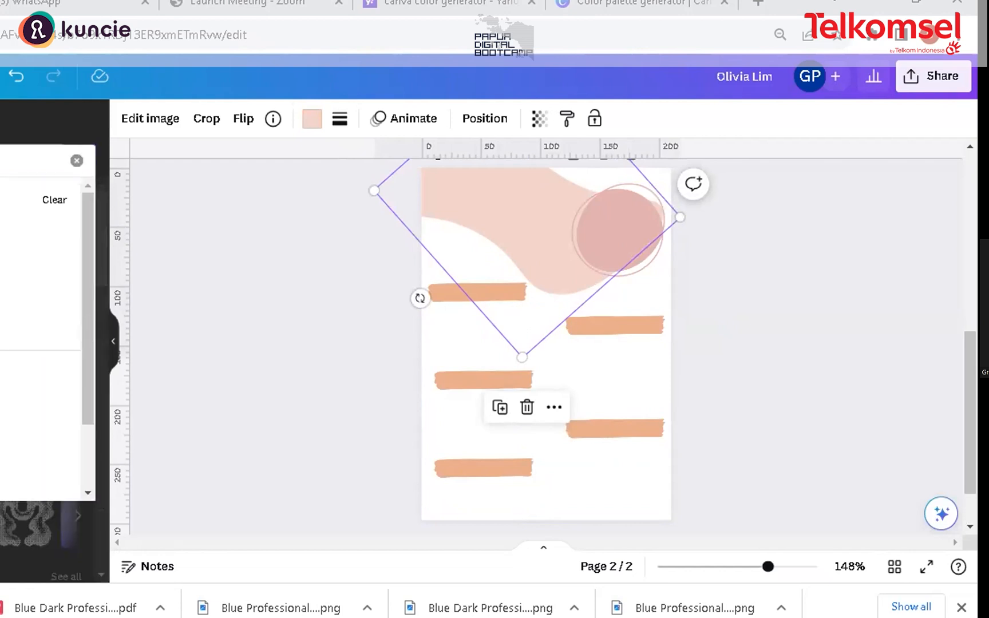
pyautogui.click(34, 233)
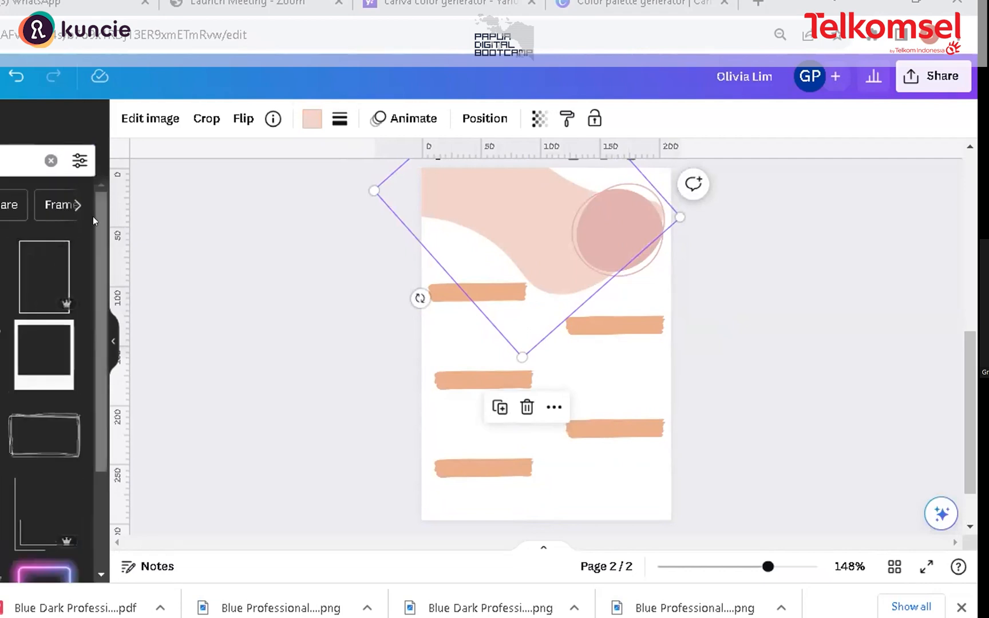
pyautogui.click(23, 161)
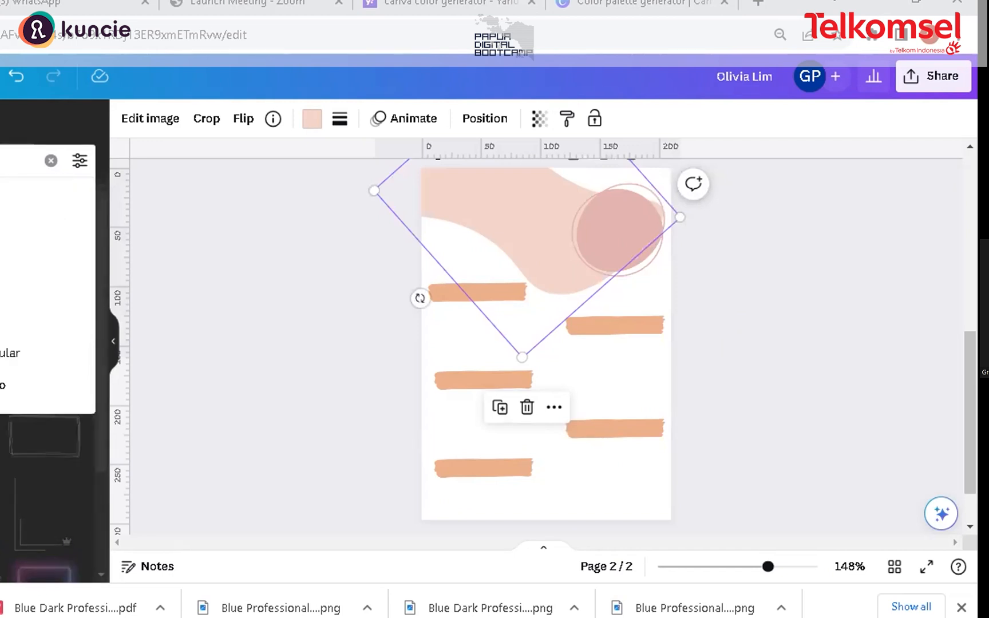
pyautogui.press('Return')
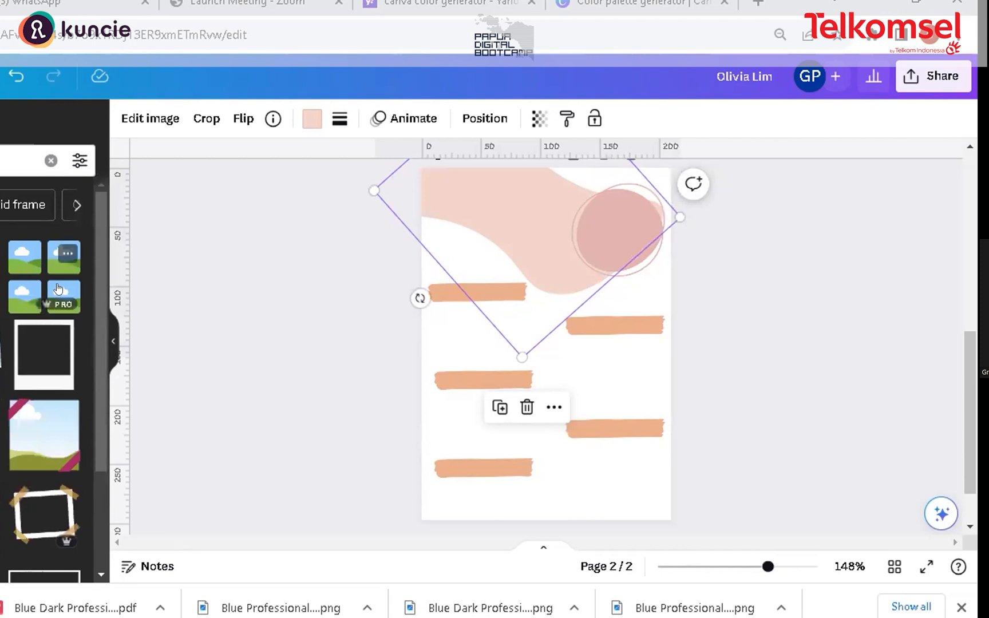
pyautogui.moveTo(95, 244); pyautogui.dragTo(98, 350)
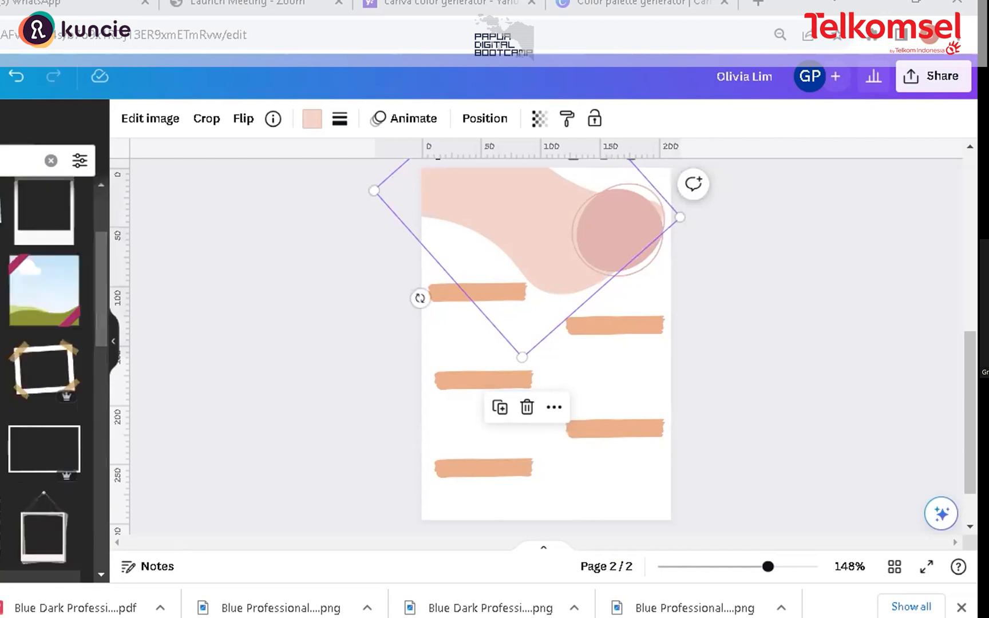
pyautogui.moveTo(93, 276); pyautogui.dragTo(95, 441)
pyautogui.moveTo(97, 375); pyautogui.dragTo(74, 199)
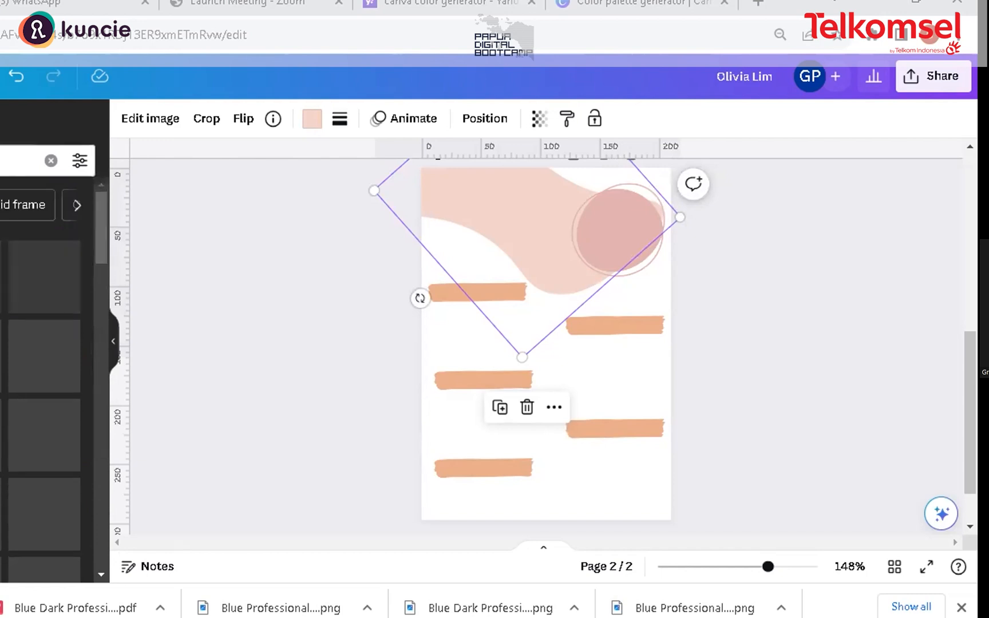
# Step: Try a wavy speech-bubble frame from a 'frame circle' search in the top-right corner, then delete it
pyautogui.click(14, 161)
pyautogui.write('rcle')
pyautogui.press('Return')
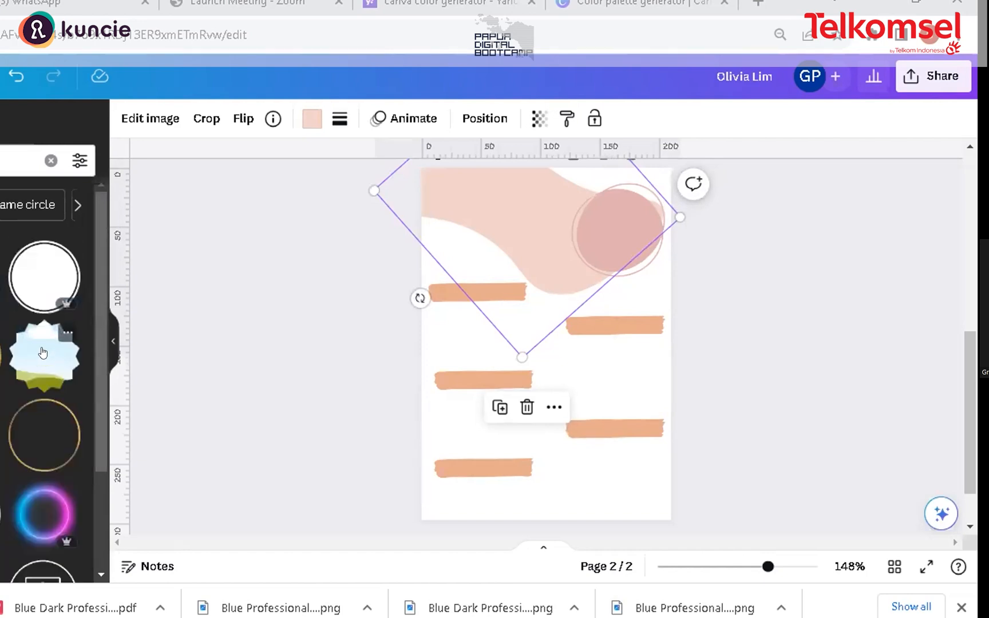
pyautogui.click(43, 352)
pyautogui.moveTo(563, 338); pyautogui.dragTo(624, 236)
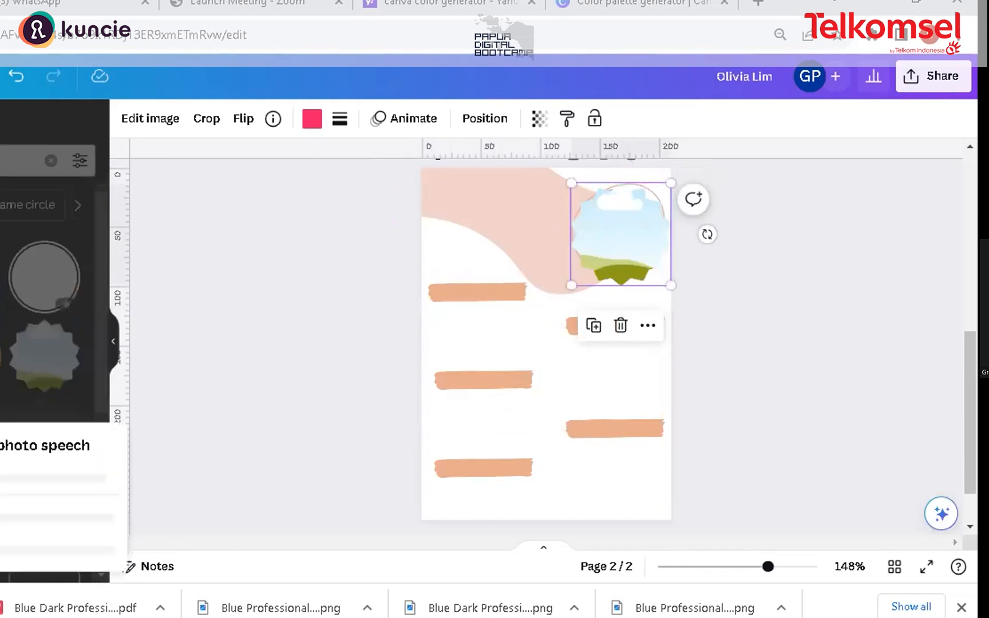
pyautogui.press('Escape')
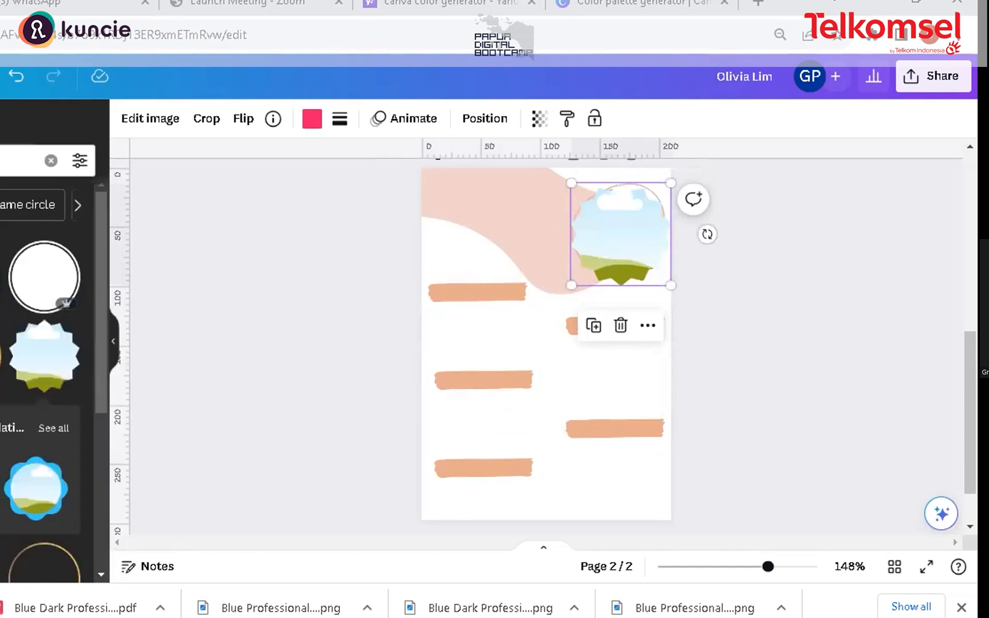
pyautogui.click(632, 238)
pyautogui.press('Delete')
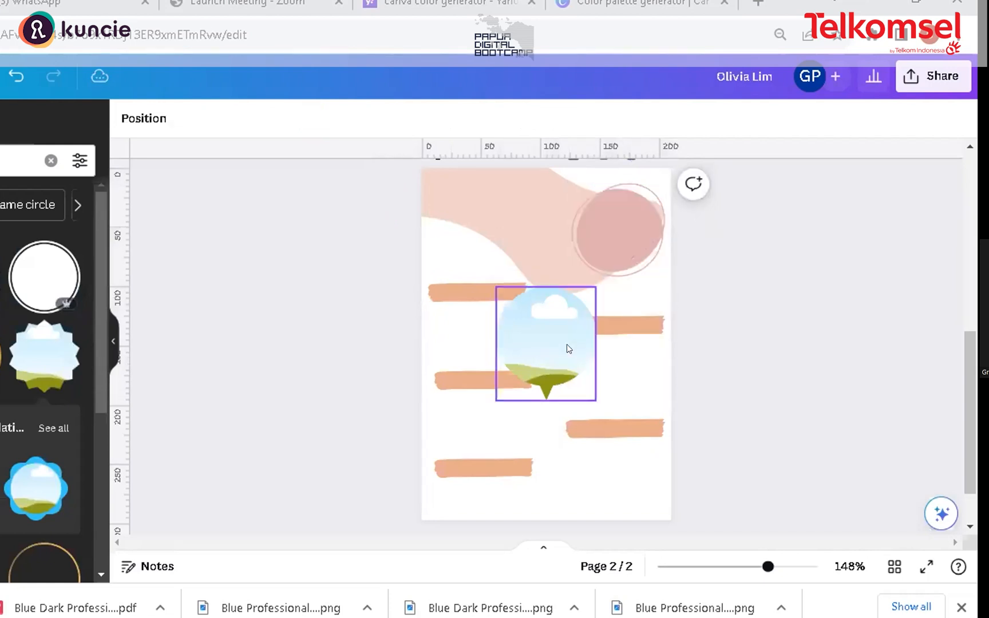
# Step: Place a round speech-bubble photo frame over the pink circle in the top-right corner
pyautogui.moveTo(599, 305); pyautogui.dragTo(595, 189)
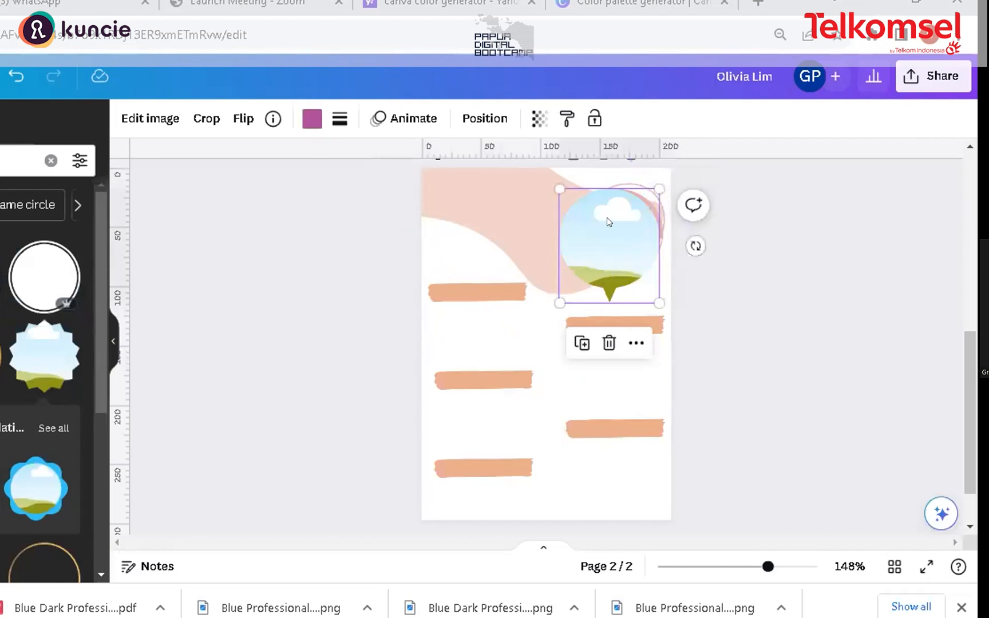
pyautogui.moveTo(96, 247)
pyautogui.mouseDown()
pyautogui.moveTo(96, 259)
pyautogui.moveTo(98, 229)
pyautogui.mouseUp()
# Step: Search photos for 'woman working' and add the portrait of a smiling woman with crossed arms
pyautogui.click(1, 151)
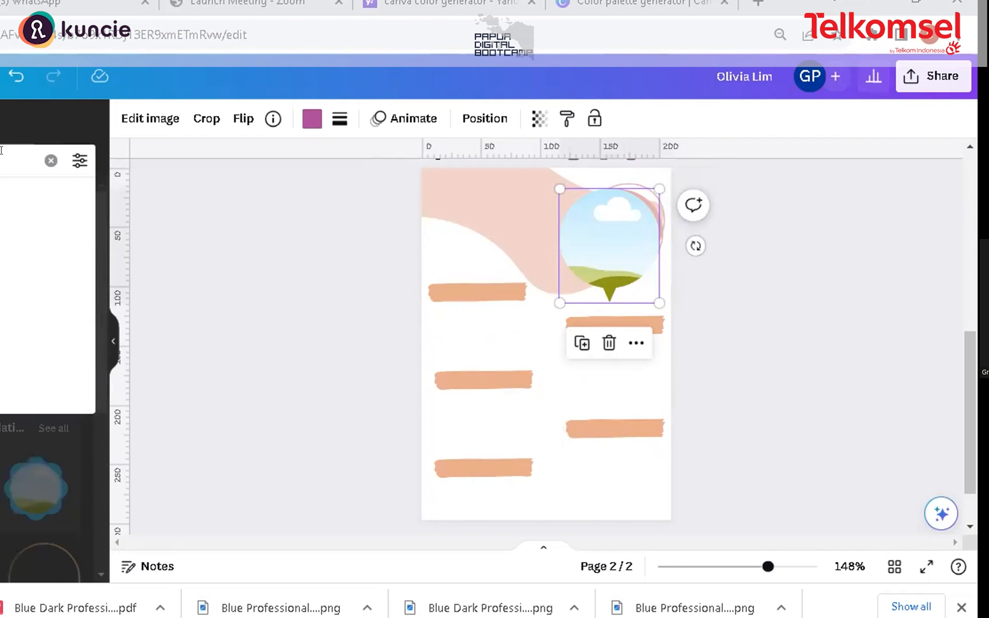
pyautogui.press('Return')
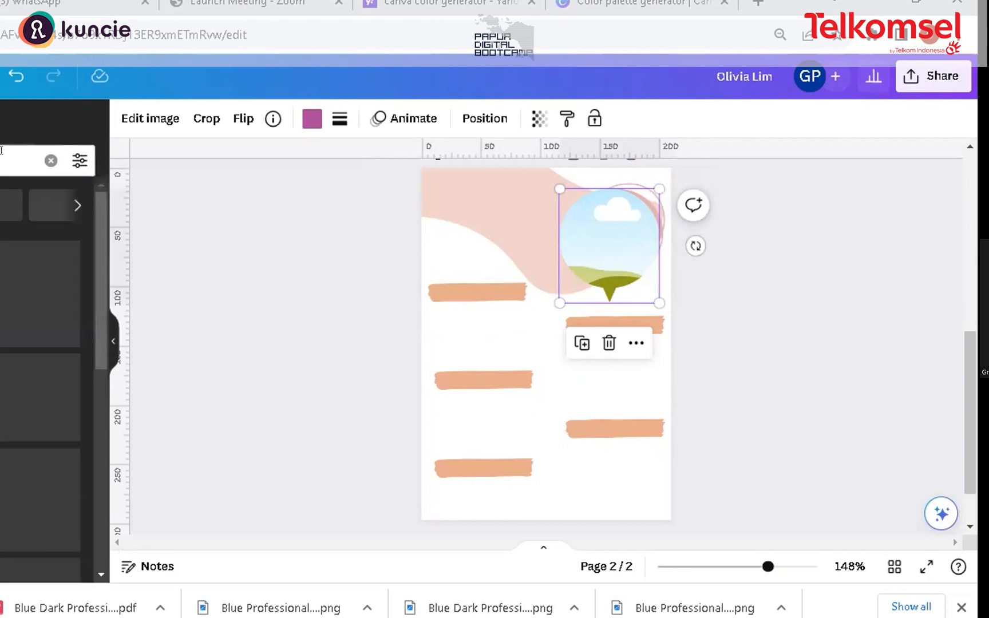
pyautogui.click(17, 161)
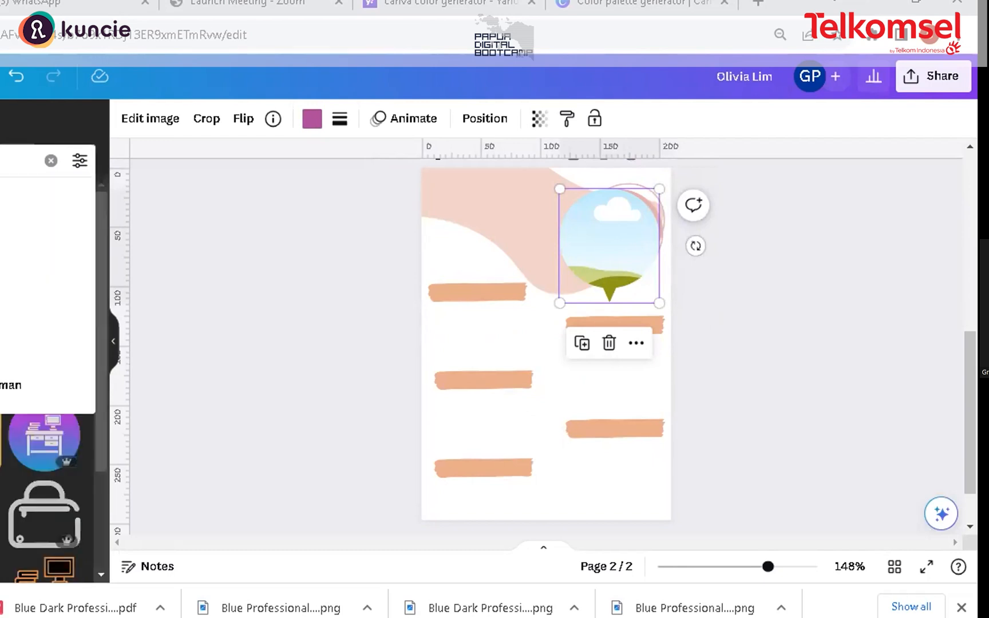
pyautogui.press('Return')
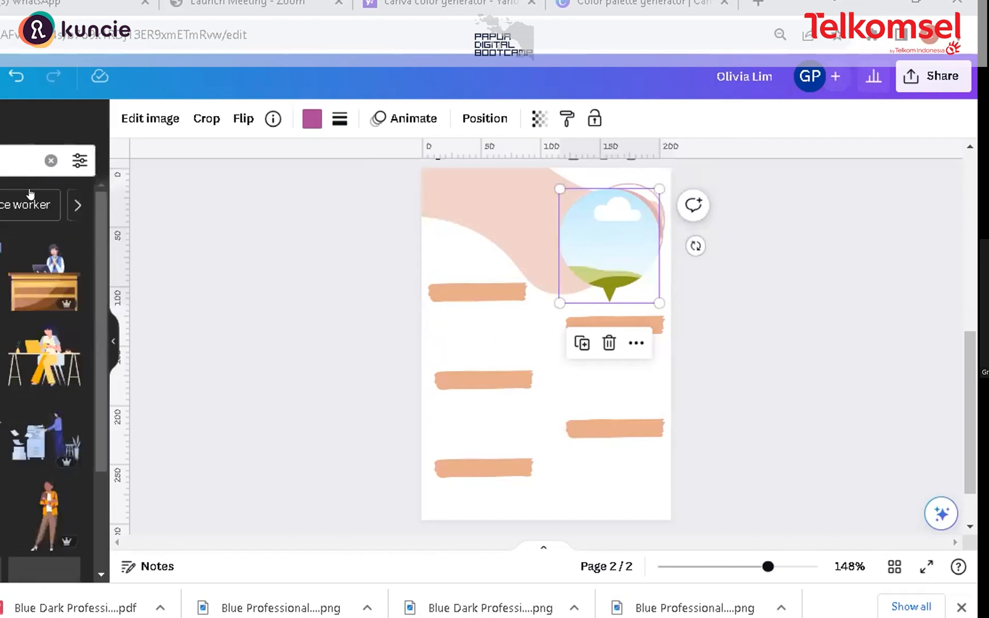
pyautogui.moveTo(98, 215); pyautogui.dragTo(105, 341)
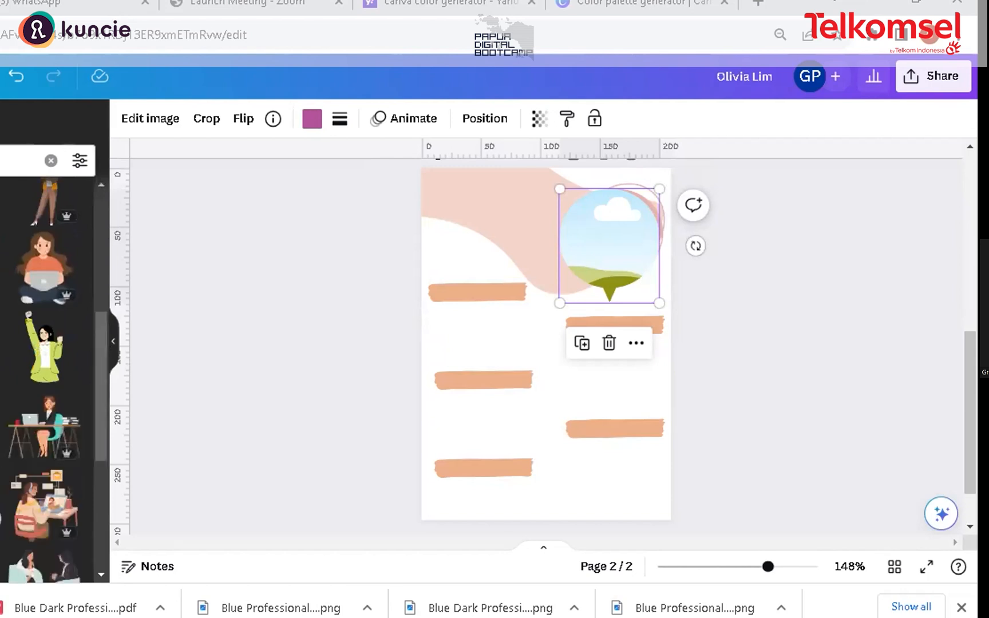
pyautogui.click(23, 129)
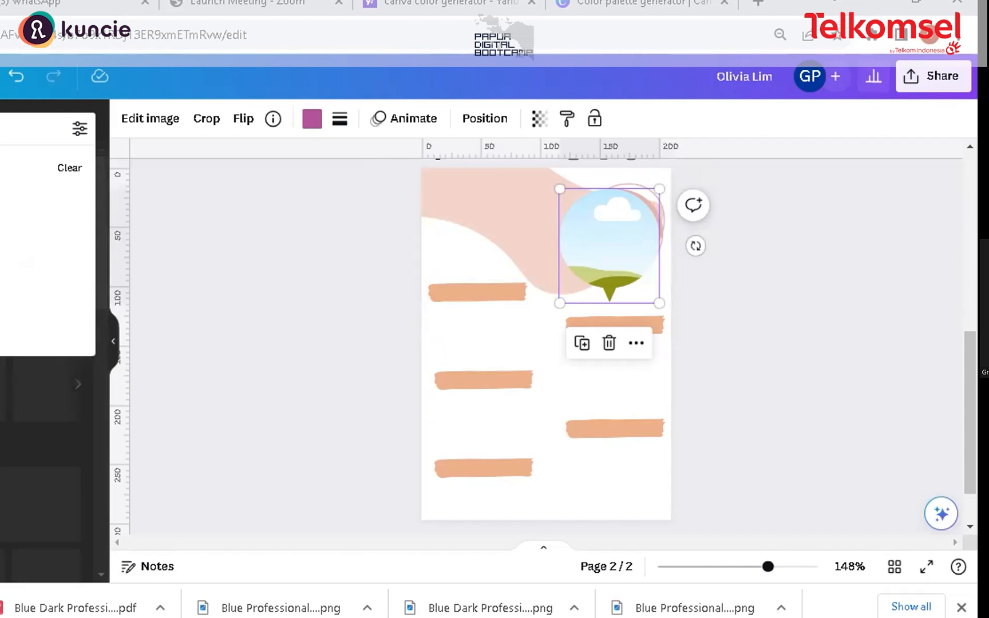
pyautogui.write('pe')
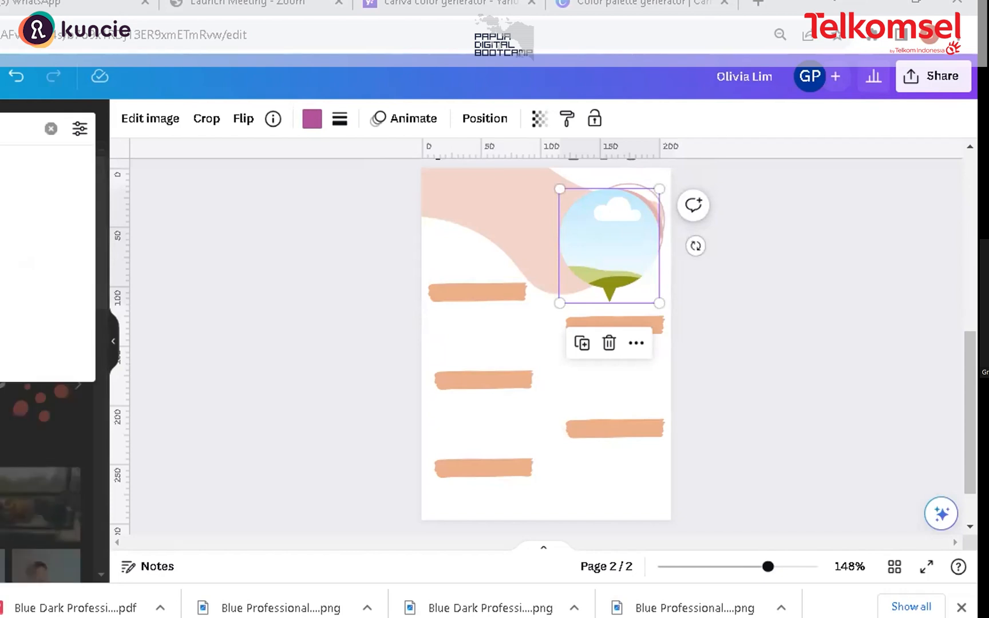
pyautogui.press('Return')
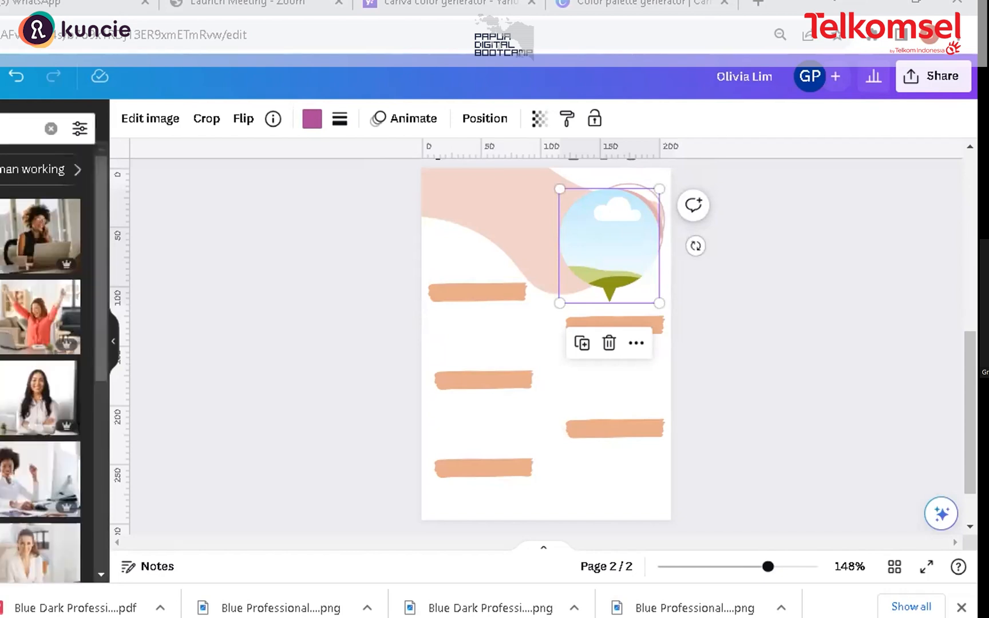
pyautogui.click(26, 382)
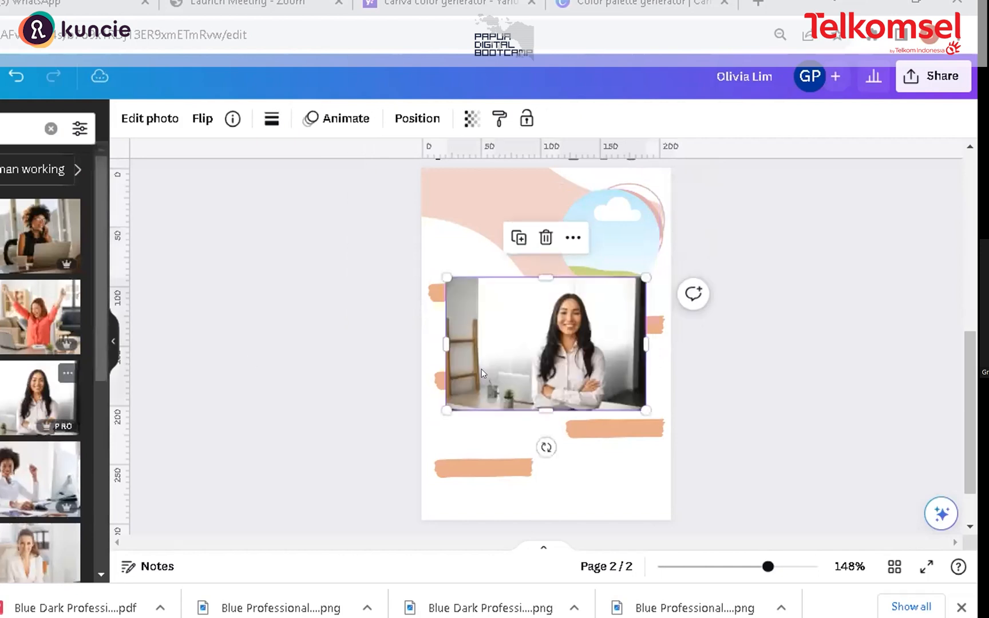
# Step: Crop the woman's photo narrower from both sides into a portrait shape
pyautogui.moveTo(446, 344); pyautogui.dragTo(525, 347)
pyautogui.moveTo(639, 338); pyautogui.dragTo(605, 338)
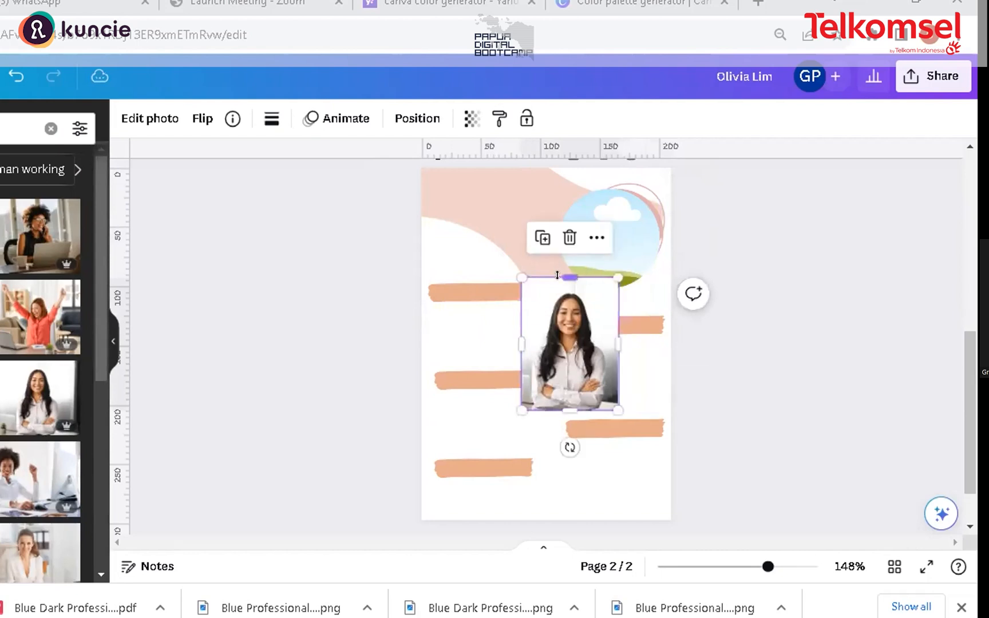
pyautogui.moveTo(557, 276); pyautogui.dragTo(557, 280)
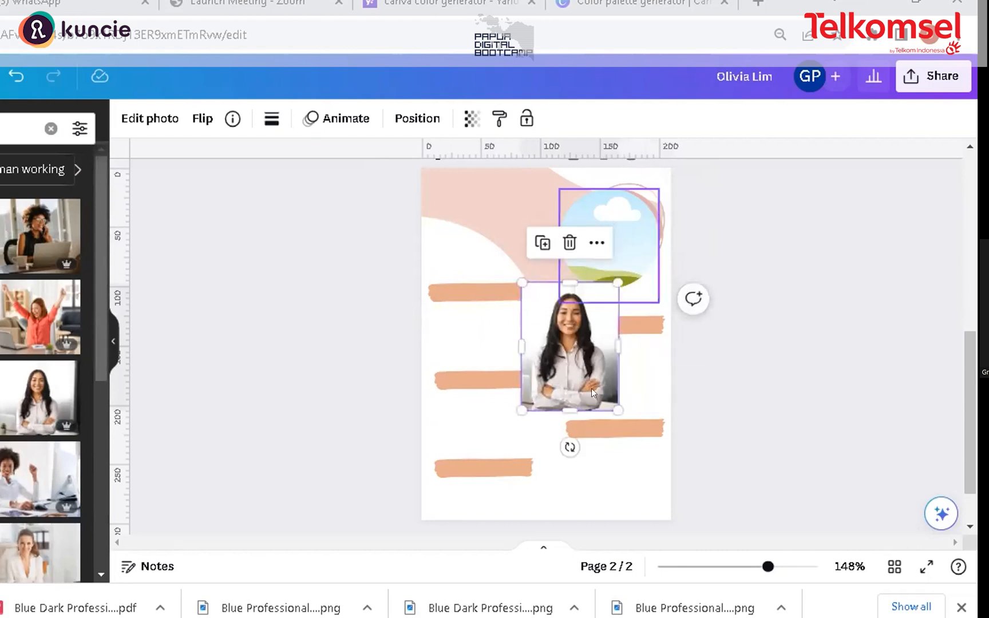
# Step: Try to fit the woman's photo into the round speech-bubble frame, repositioning the photo and frames on the page
pyautogui.moveTo(568, 345); pyautogui.dragTo(466, 410)
pyautogui.moveTo(590, 261); pyautogui.dragTo(526, 291)
pyautogui.moveTo(466, 415); pyautogui.dragTo(636, 330)
pyautogui.moveTo(540, 278)
pyautogui.mouseDown()
pyautogui.moveTo(554, 262)
pyautogui.moveTo(524, 290)
pyautogui.mouseUp()
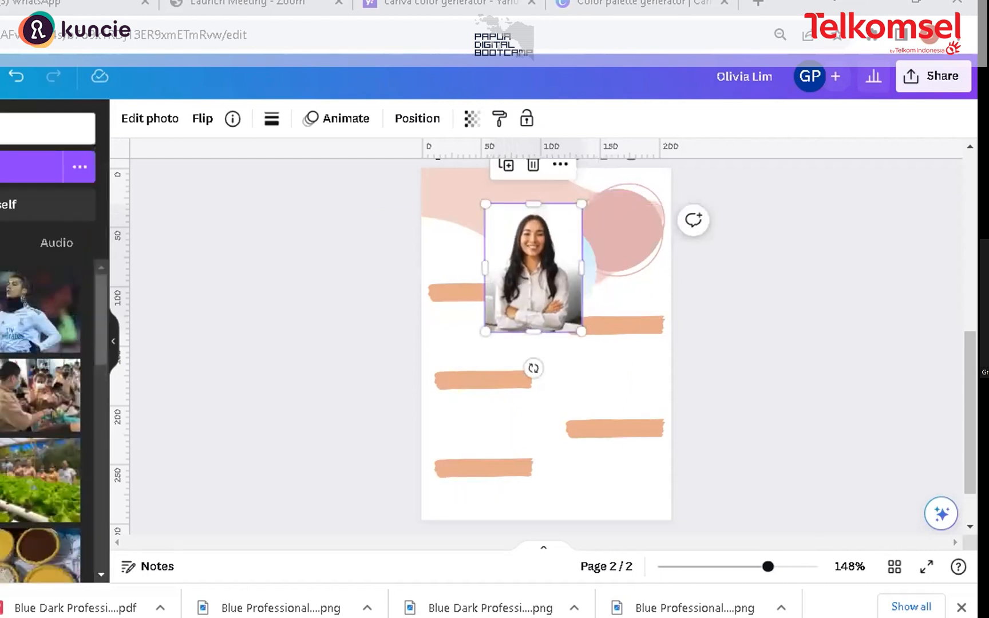
pyautogui.moveTo(569, 238); pyautogui.dragTo(452, 308)
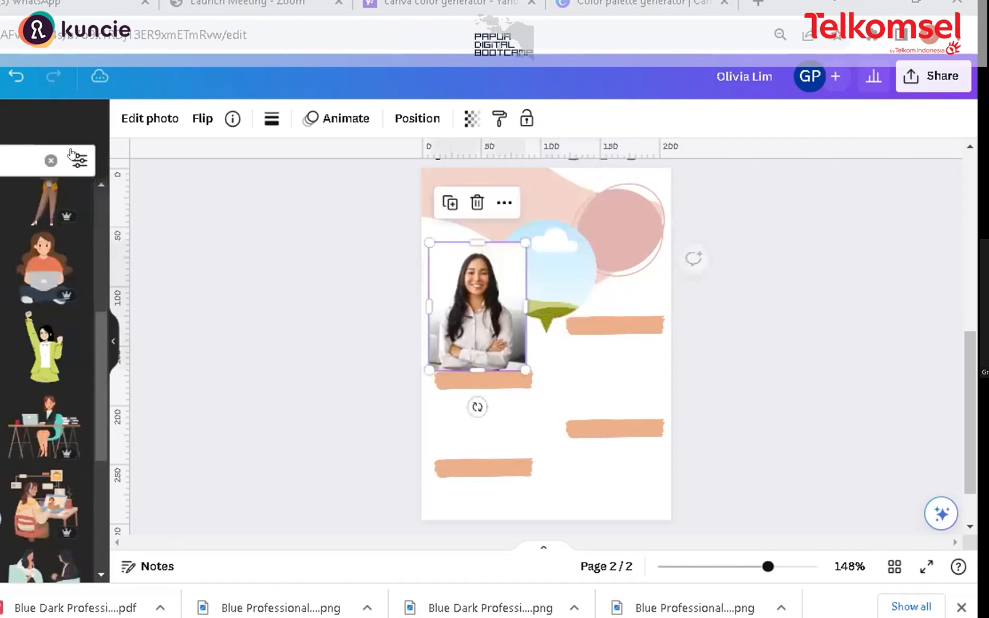
pyautogui.click(51, 160)
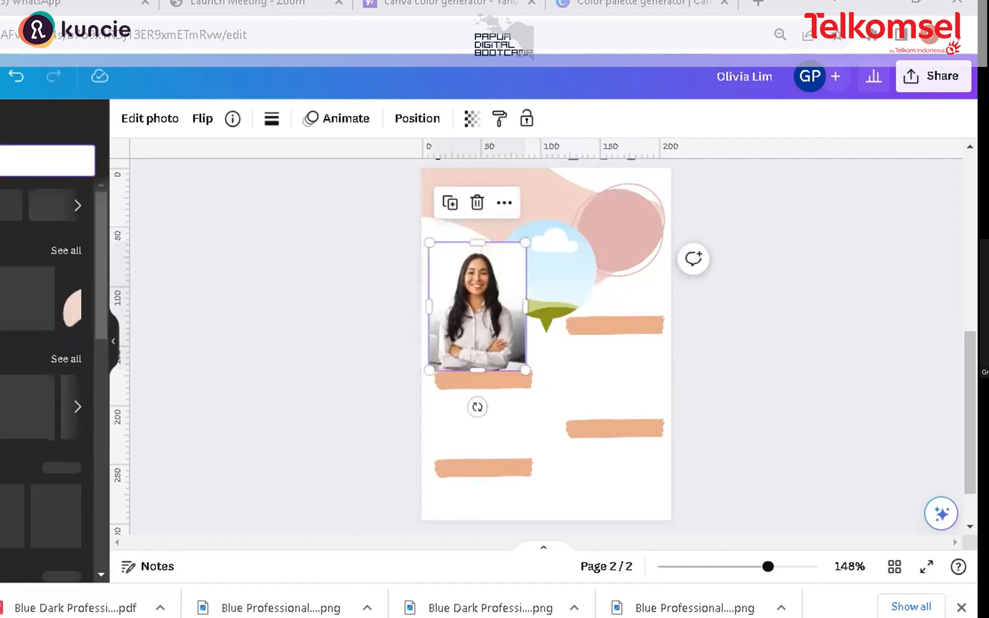
pyautogui.moveTo(495, 345); pyautogui.dragTo(530, 361)
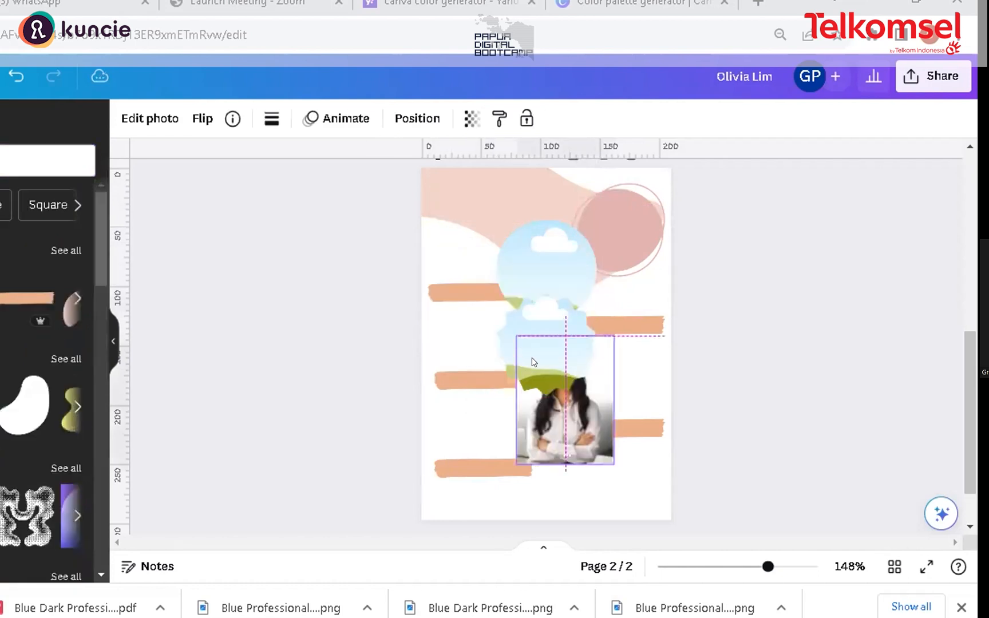
pyautogui.moveTo(553, 403); pyautogui.dragTo(536, 245)
pyautogui.click(537, 248)
pyautogui.moveTo(547, 427); pyautogui.dragTo(537, 320)
pyautogui.moveTo(560, 273); pyautogui.dragTo(506, 351)
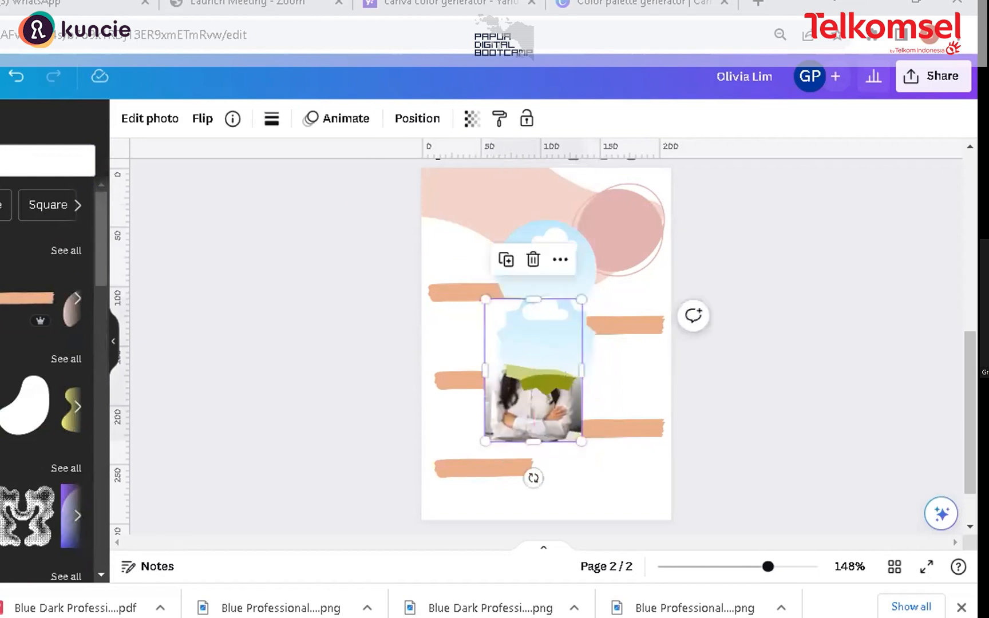
pyautogui.click(547, 345)
pyautogui.moveTo(546, 342); pyautogui.dragTo(600, 361)
pyautogui.moveTo(511, 294); pyautogui.dragTo(589, 359)
pyautogui.moveTo(620, 399); pyautogui.dragTo(609, 369)
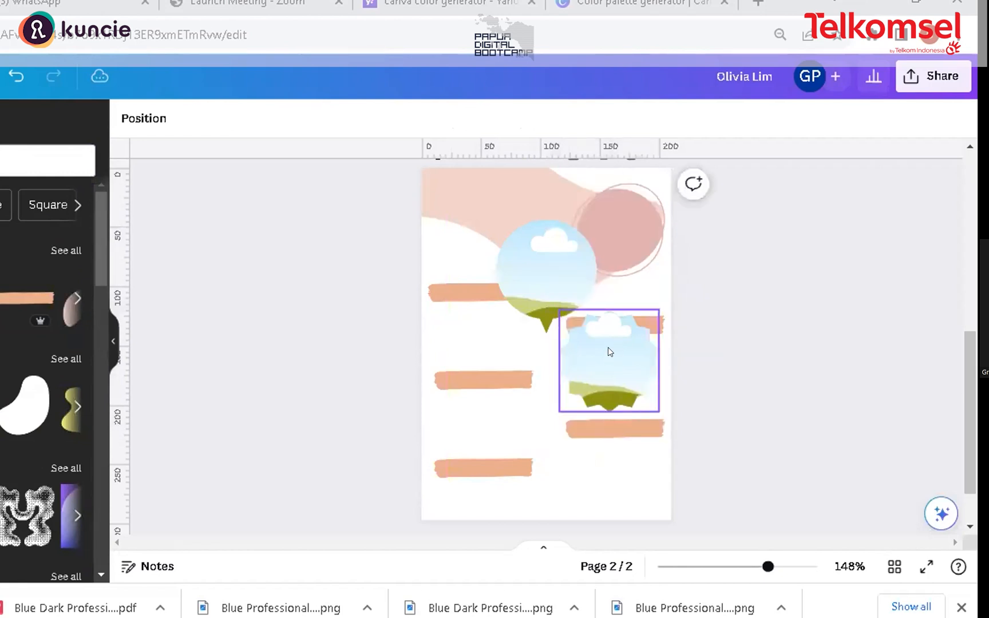
# Step: Search elements for a circle frame and place a scalloped frame over the pink circle in the top-right corner
pyautogui.click(609, 269)
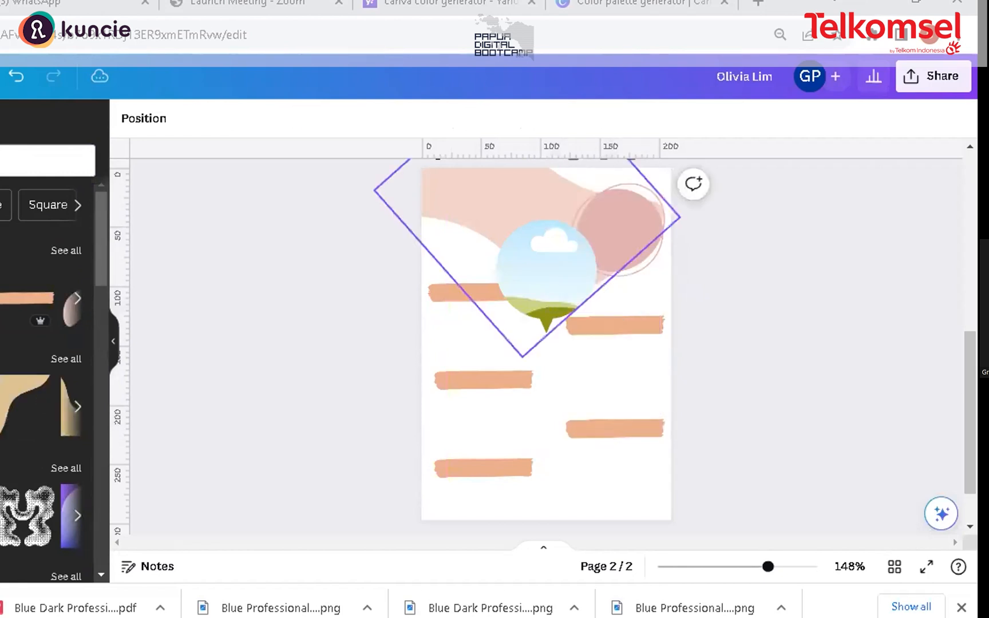
pyautogui.click(34, 161)
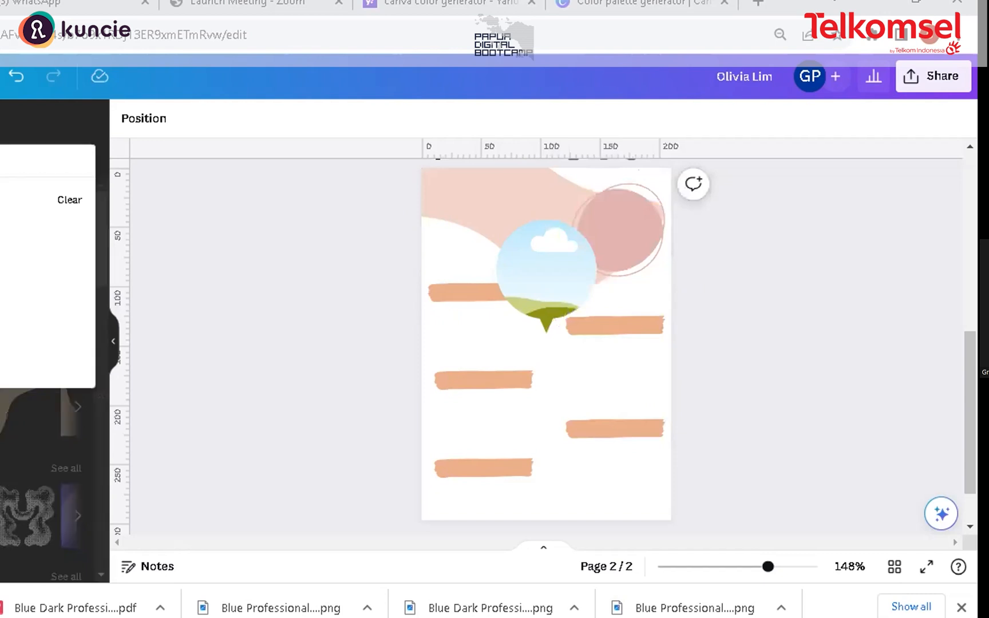
pyautogui.write('f')
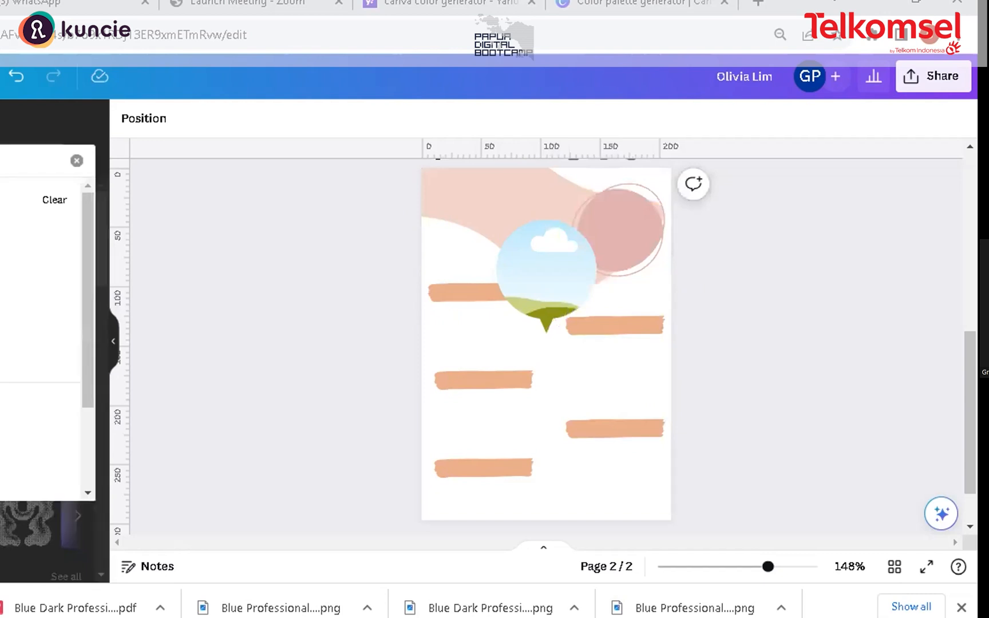
pyautogui.press('Return')
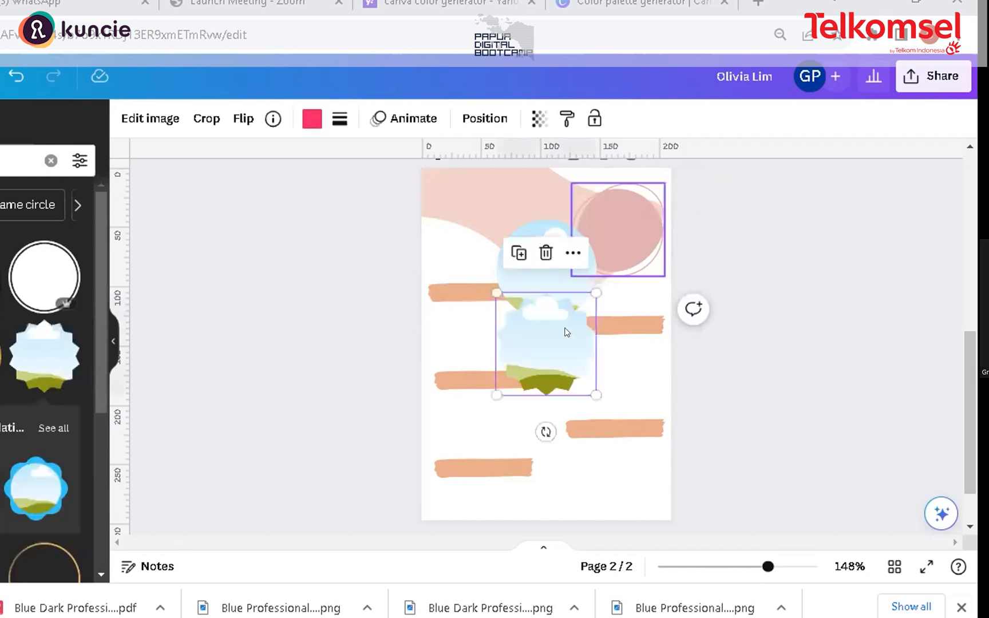
pyautogui.moveTo(565, 332); pyautogui.dragTo(622, 218)
pyautogui.moveTo(596, 292); pyautogui.dragTo(604, 229)
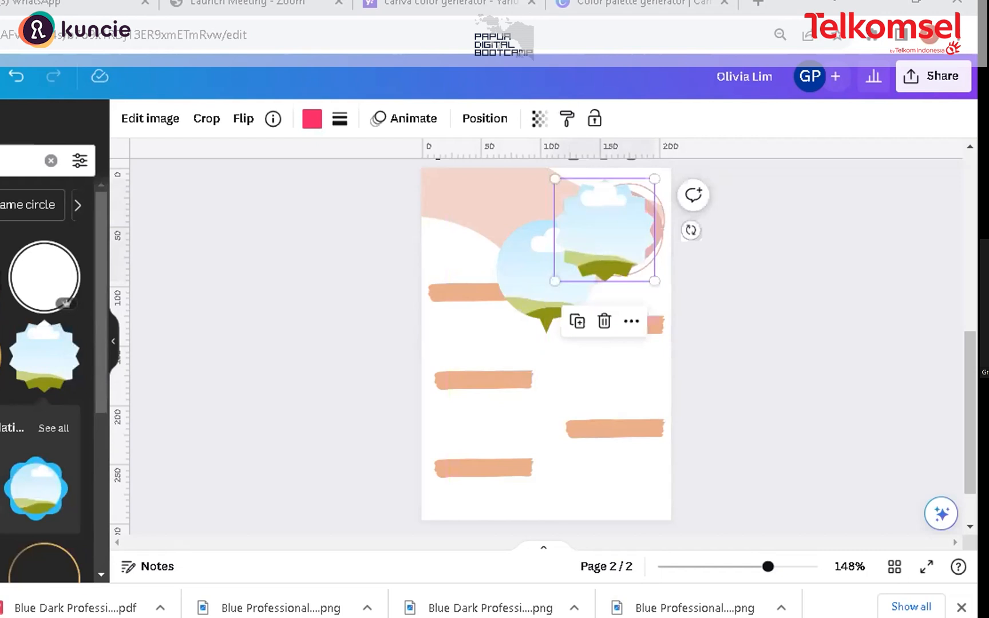
# Step: Delete the speech-bubble frame and resize the scalloped frame to sit inside the pink circle
pyautogui.click(1, 469)
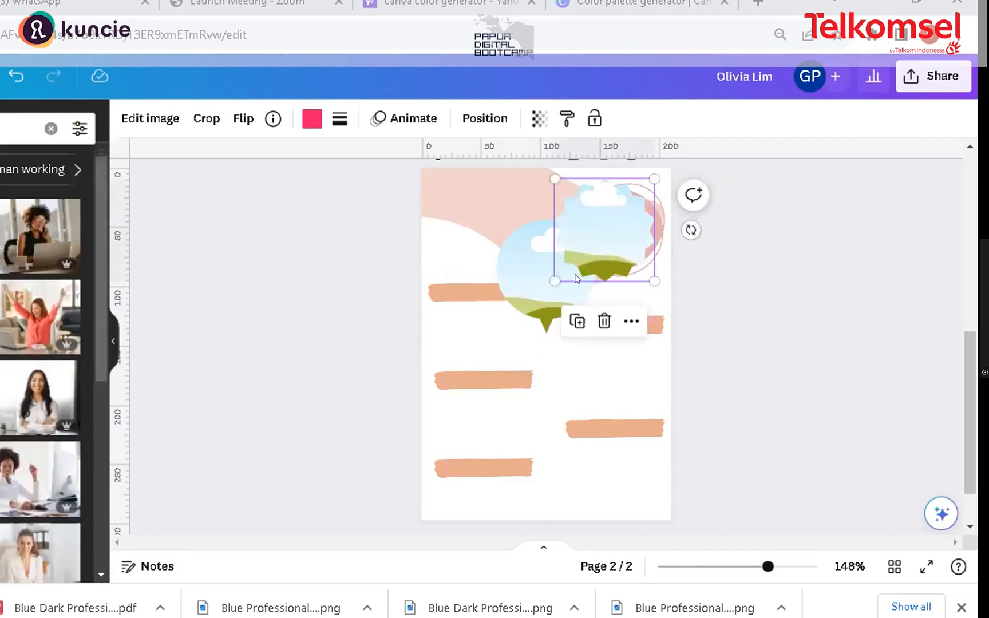
pyautogui.click(523, 280)
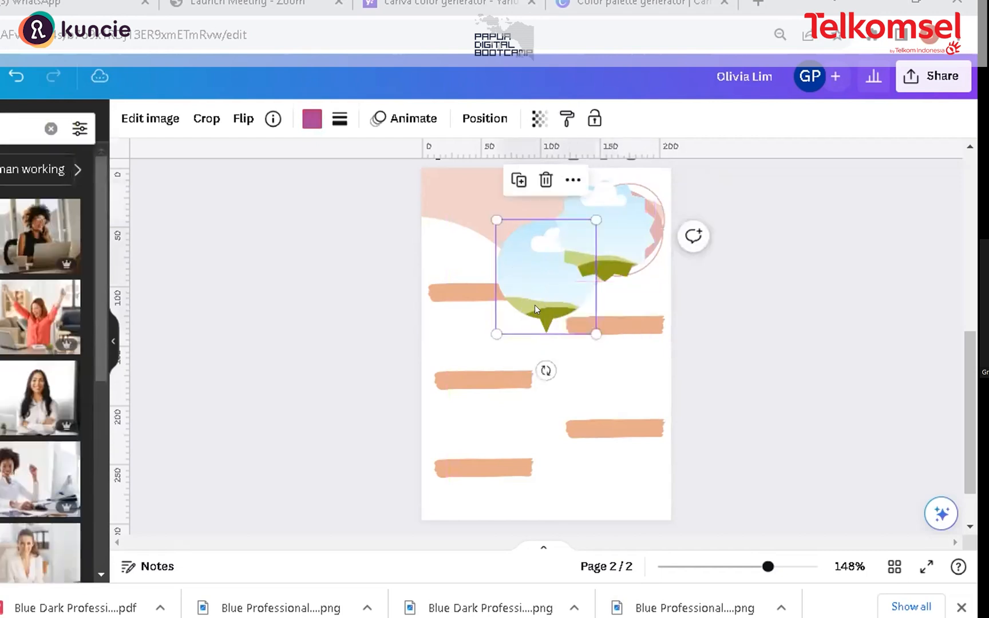
pyautogui.press('Delete')
pyautogui.moveTo(592, 231); pyautogui.dragTo(601, 236)
pyautogui.moveTo(665, 183); pyautogui.dragTo(601, 222)
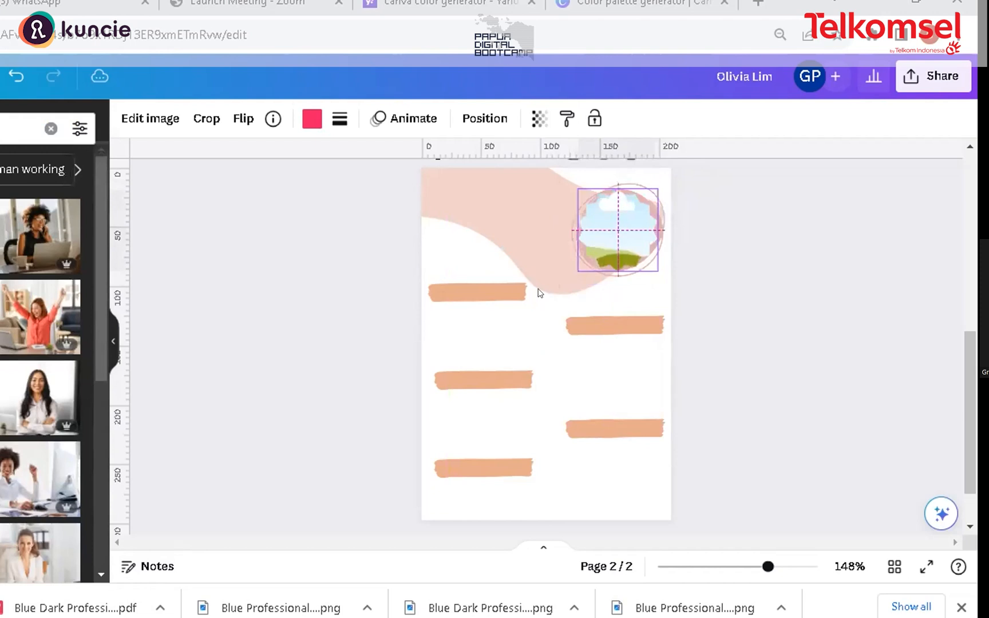
# Step: Nudge the upper-left brush-stroke bar slightly downward
pyautogui.click(510, 290)
pyautogui.moveTo(511, 289); pyautogui.dragTo(510, 299)
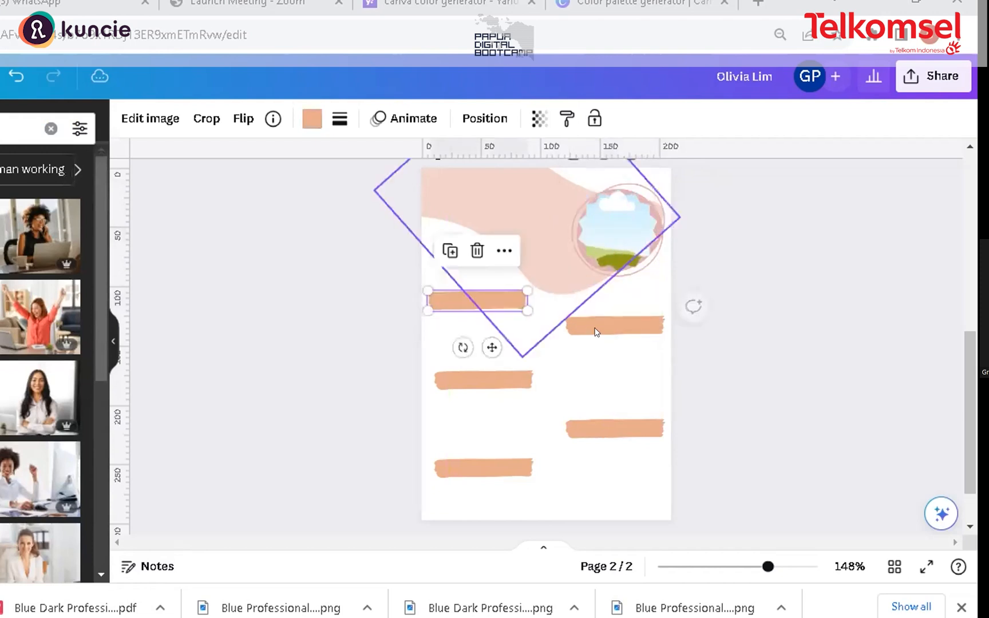
pyautogui.click(595, 332)
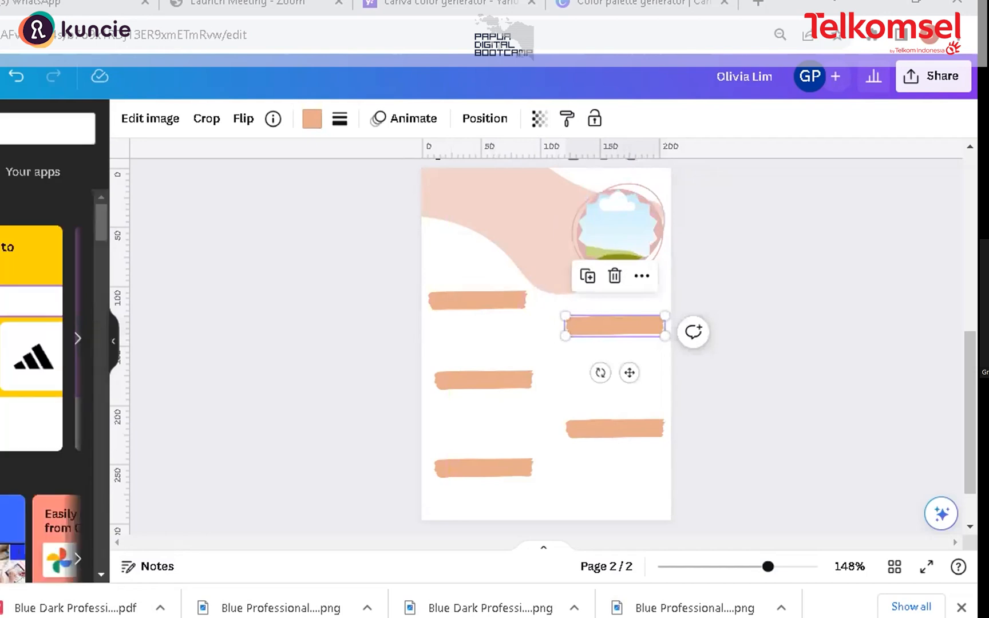
# Step: Search elements for 'rectangle shape' and add a rectangle stretched across the middle of the page
pyautogui.click(17, 160)
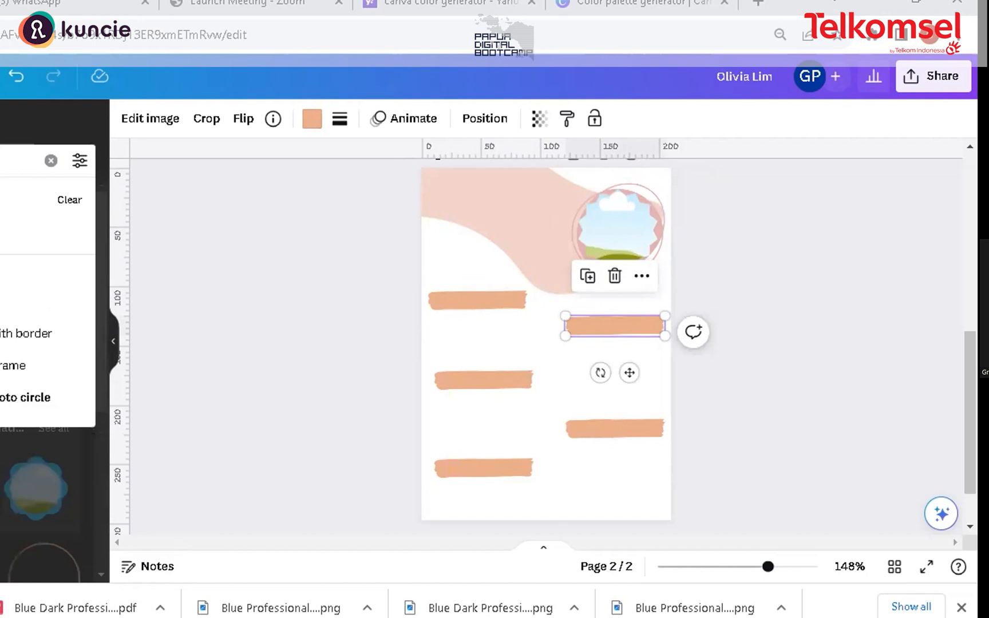
pyautogui.press('BackSpace')
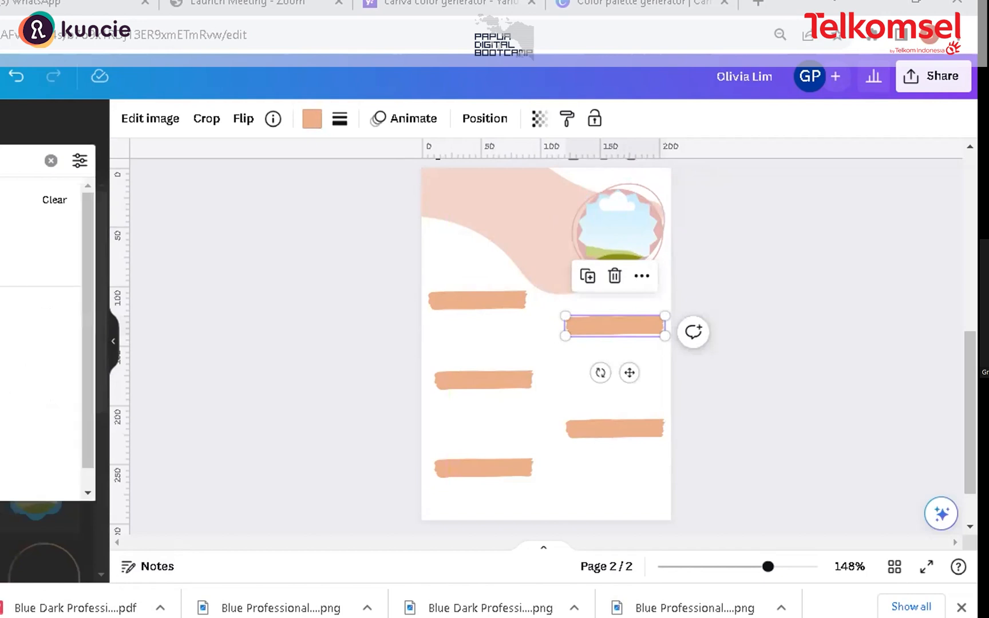
pyautogui.press('Return')
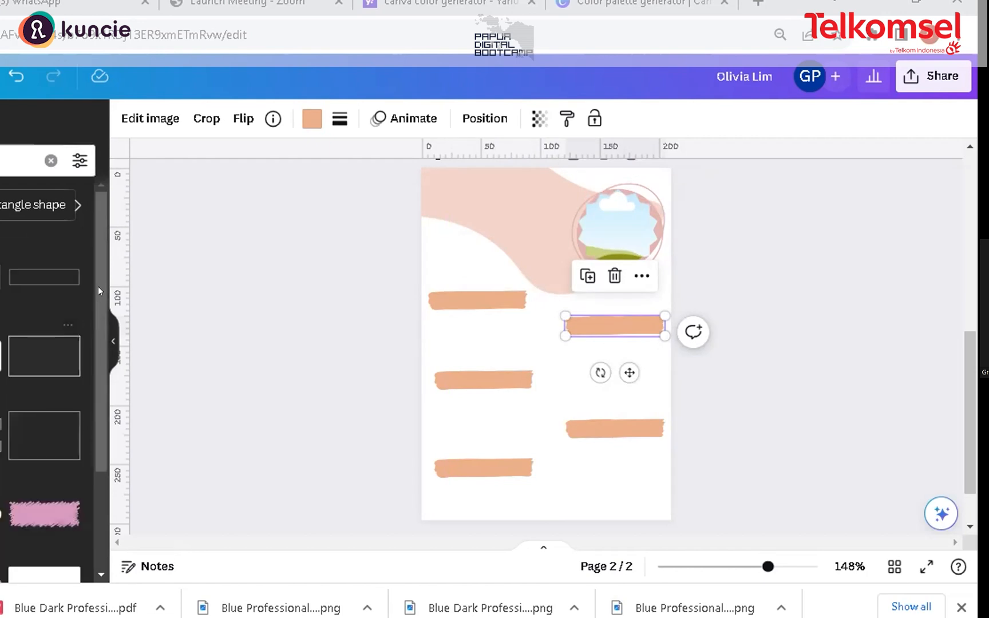
pyautogui.scroll(-5, 46, 372)
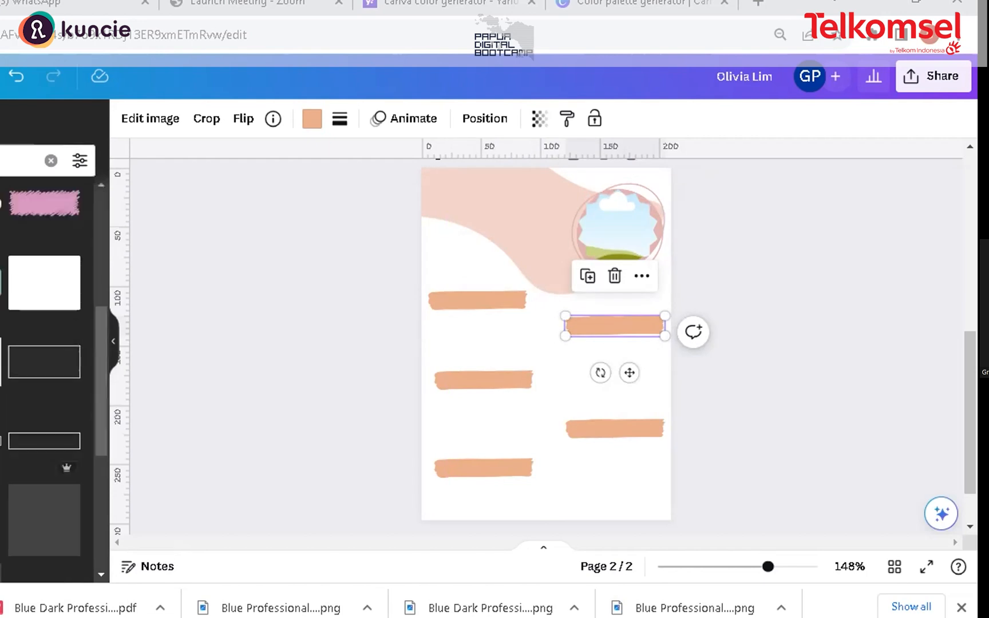
pyautogui.click(1, 283)
pyautogui.moveTo(638, 305); pyautogui.dragTo(707, 274)
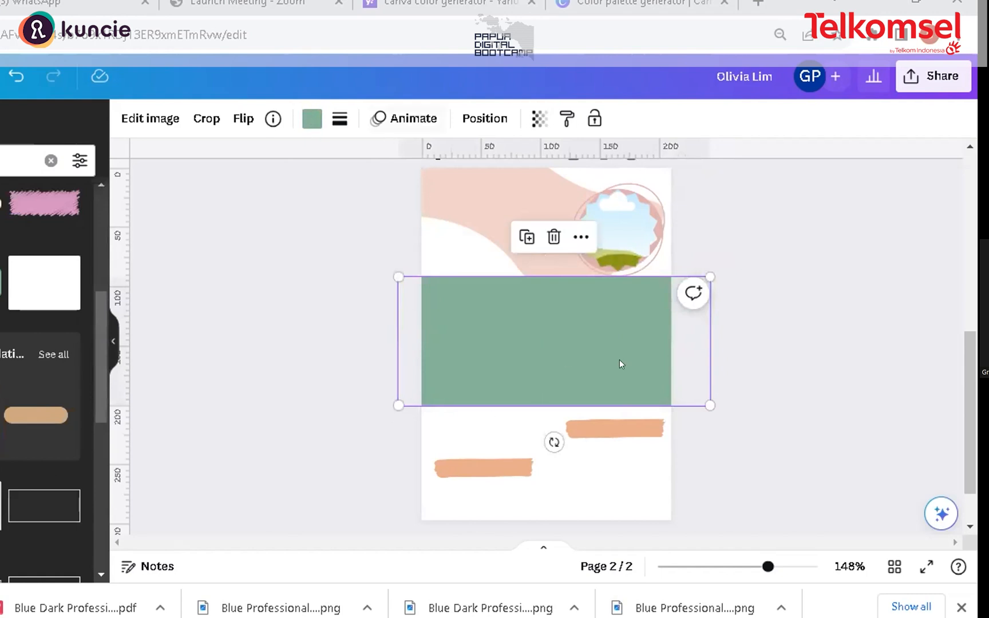
# Step: Change the rectangle's colour to light pink
pyautogui.click(310, 120)
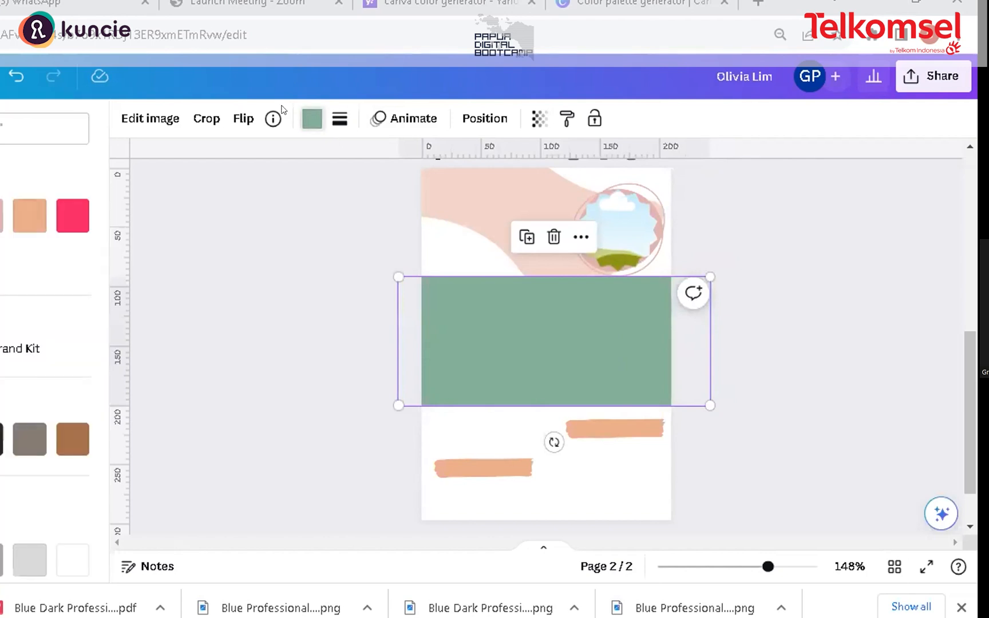
pyautogui.click(30, 217)
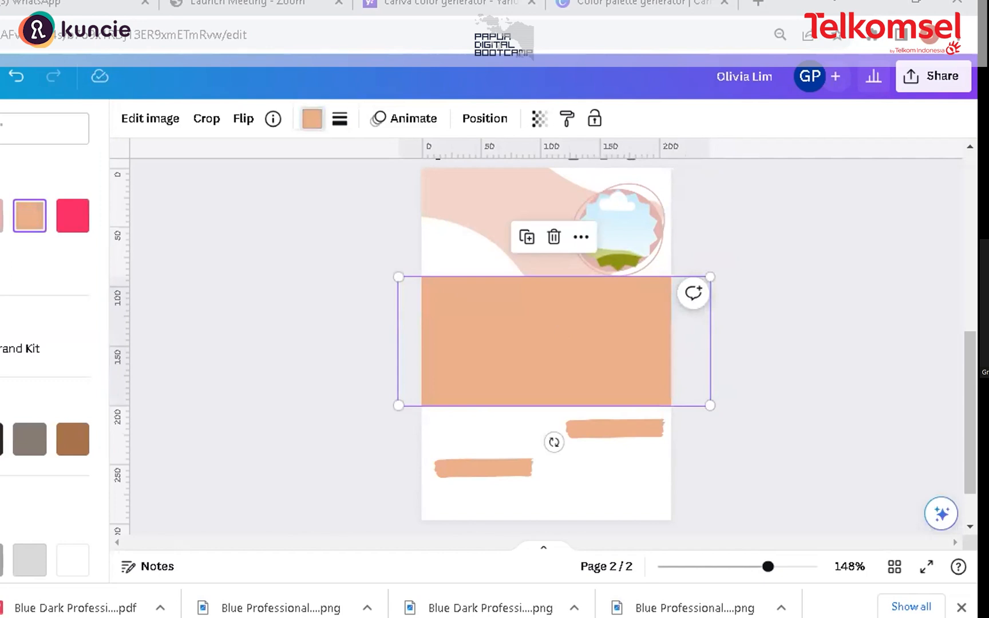
pyautogui.click(1, 222)
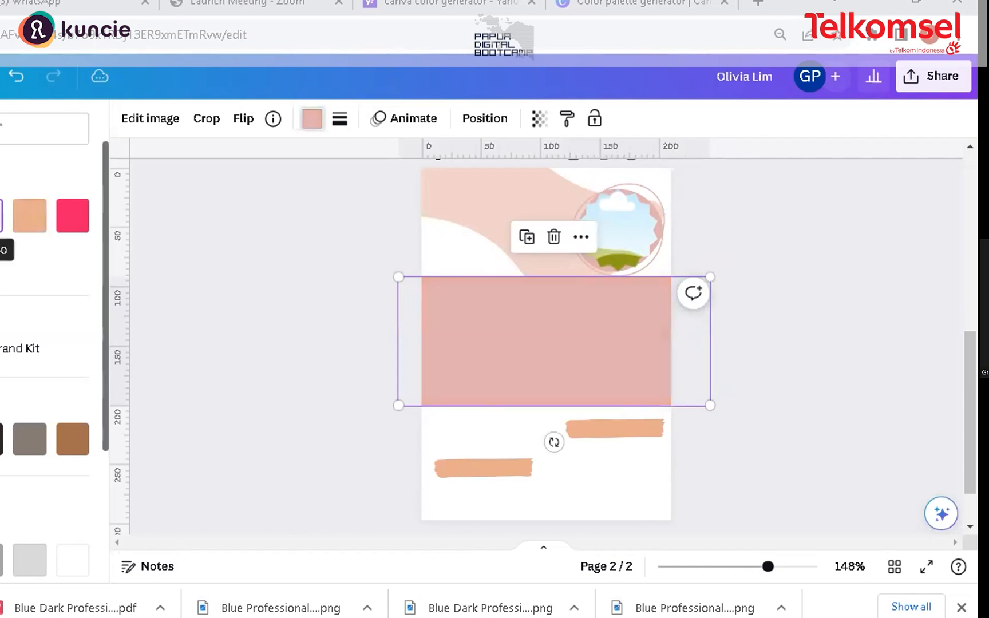
# Step: Rotate the scalloped frame in the top-right corner
pyautogui.click(655, 232)
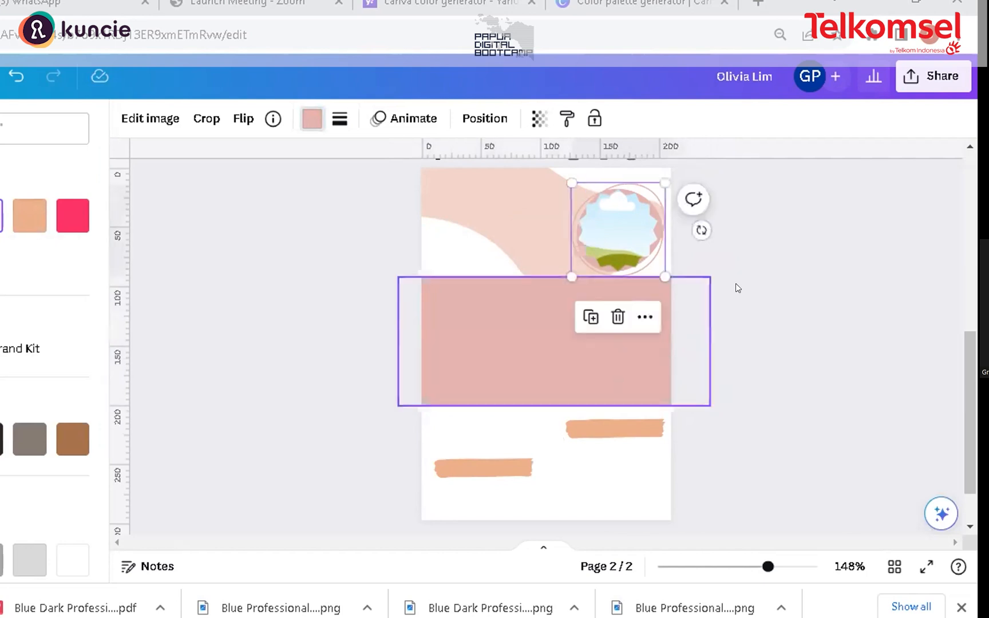
pyautogui.moveTo(694, 222); pyautogui.dragTo(708, 277)
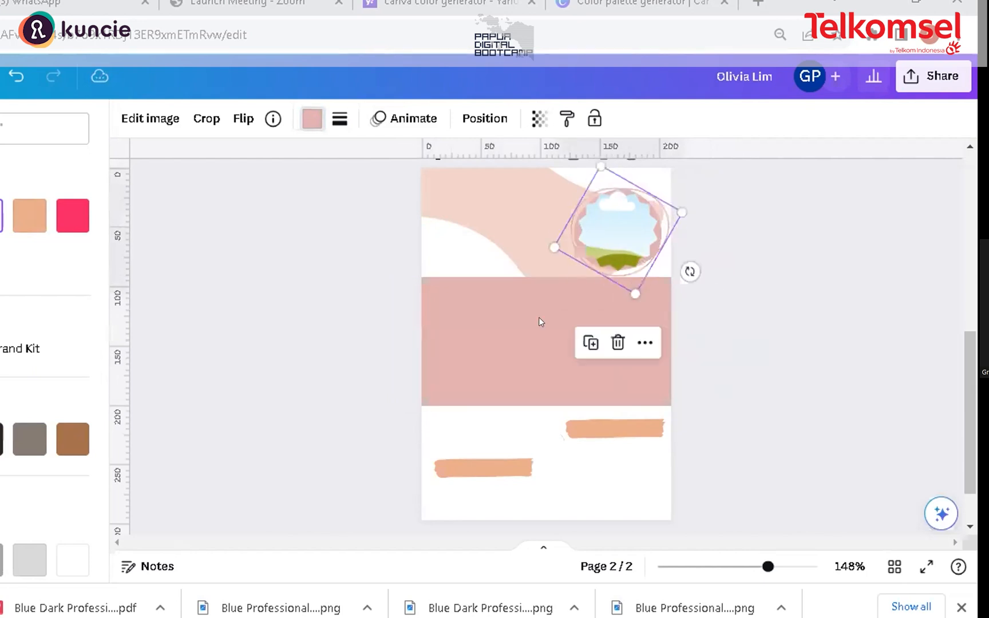
# Step: Rotate the rectangle upright and resize it into a tall rounded panel on the page's right half
pyautogui.click(649, 314)
pyautogui.moveTo(552, 442); pyautogui.dragTo(471, 337)
pyautogui.moveTo(579, 402); pyautogui.dragTo(640, 415)
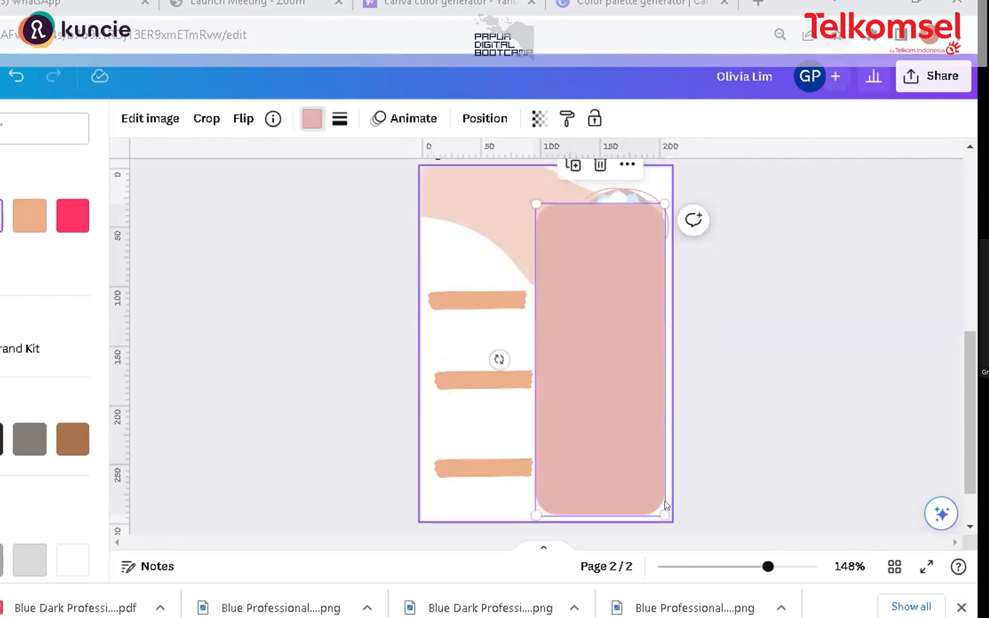
pyautogui.moveTo(567, 441)
pyautogui.mouseDown()
pyautogui.moveTo(580, 437)
pyautogui.moveTo(566, 422)
pyautogui.mouseUp()
# Step: Send the pink panel backward behind the scalloped frame and the brush-stroke bars
pyautogui.rightClick(581, 371)
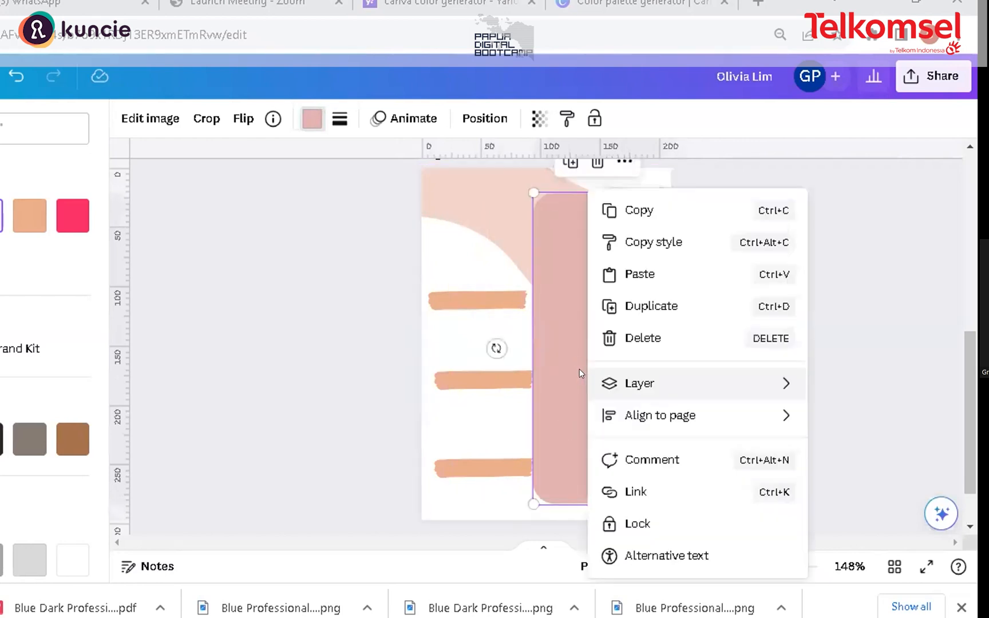
pyautogui.click(485, 110)
pyautogui.click(484, 111)
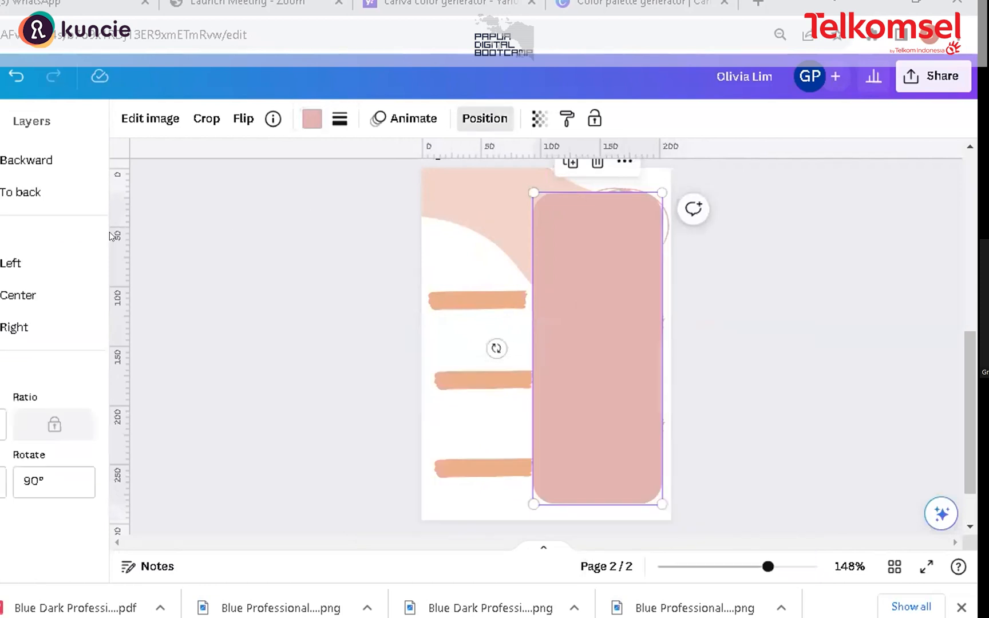
pyautogui.click(10, 152)
pyautogui.click(11, 153)
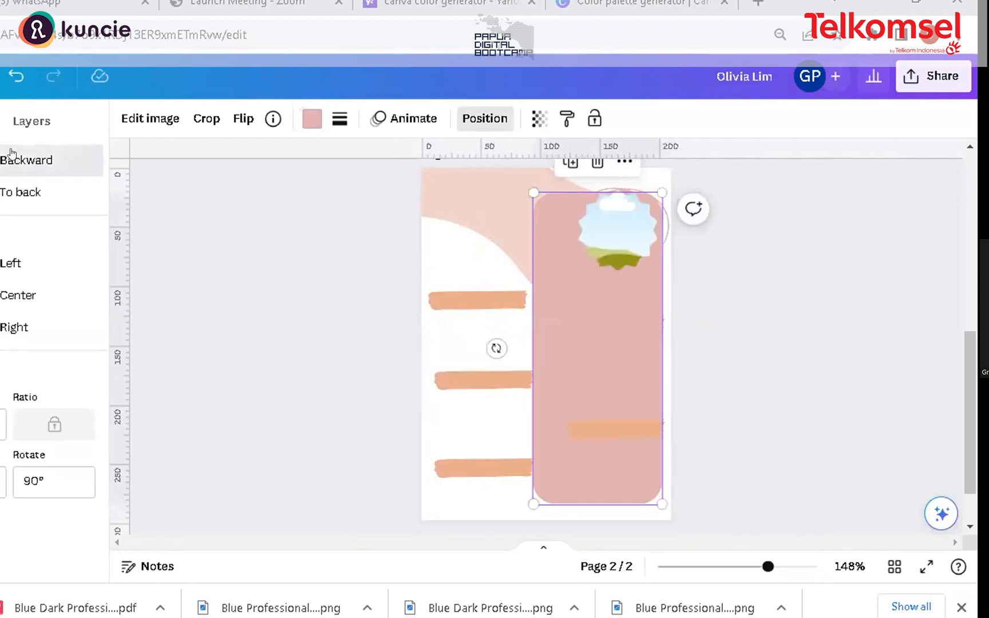
pyautogui.click(11, 155)
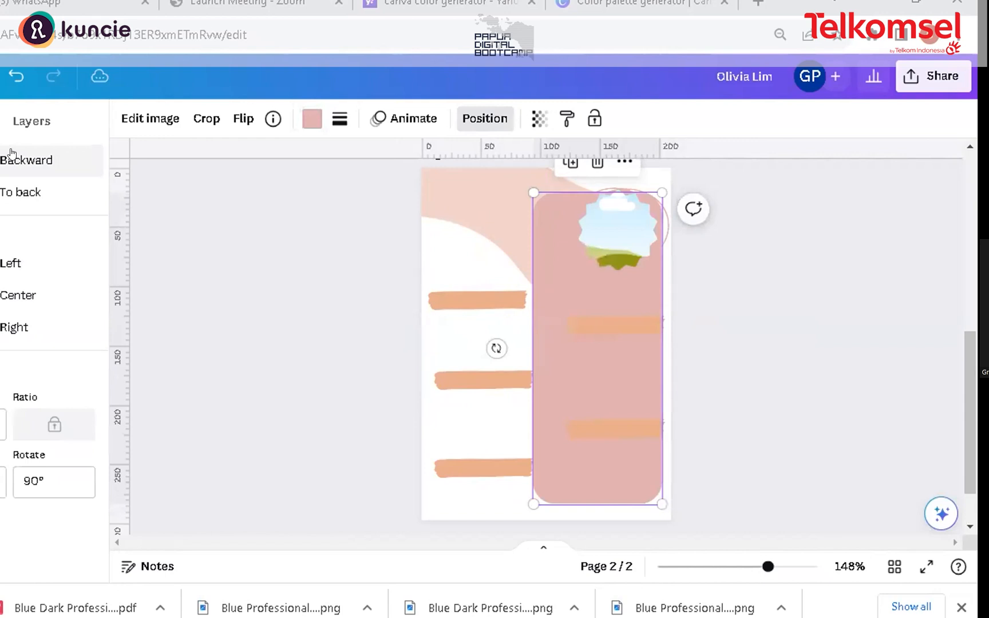
pyautogui.click(14, 158)
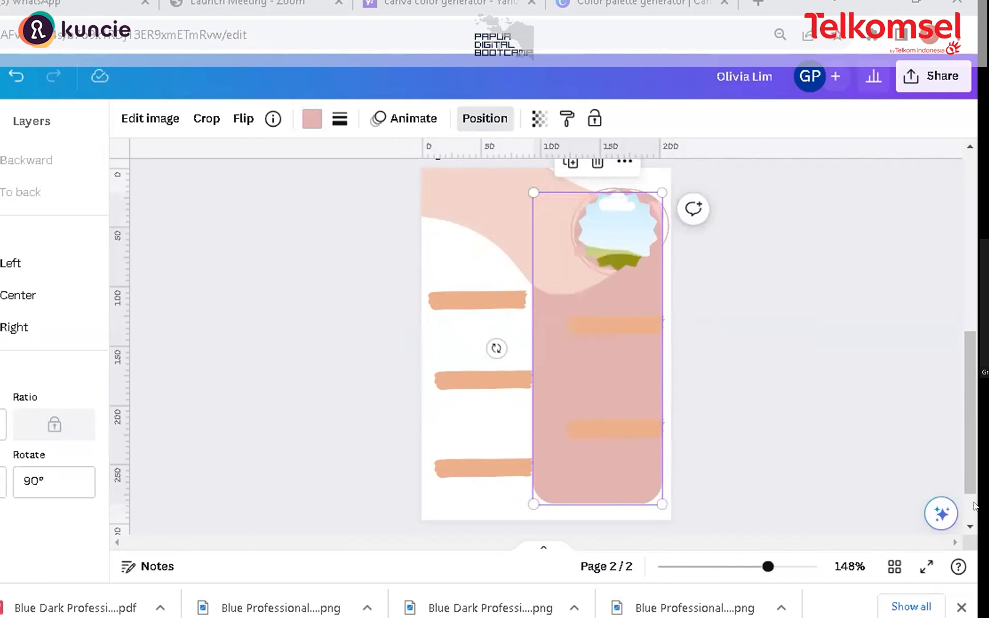
pyautogui.click(581, 205)
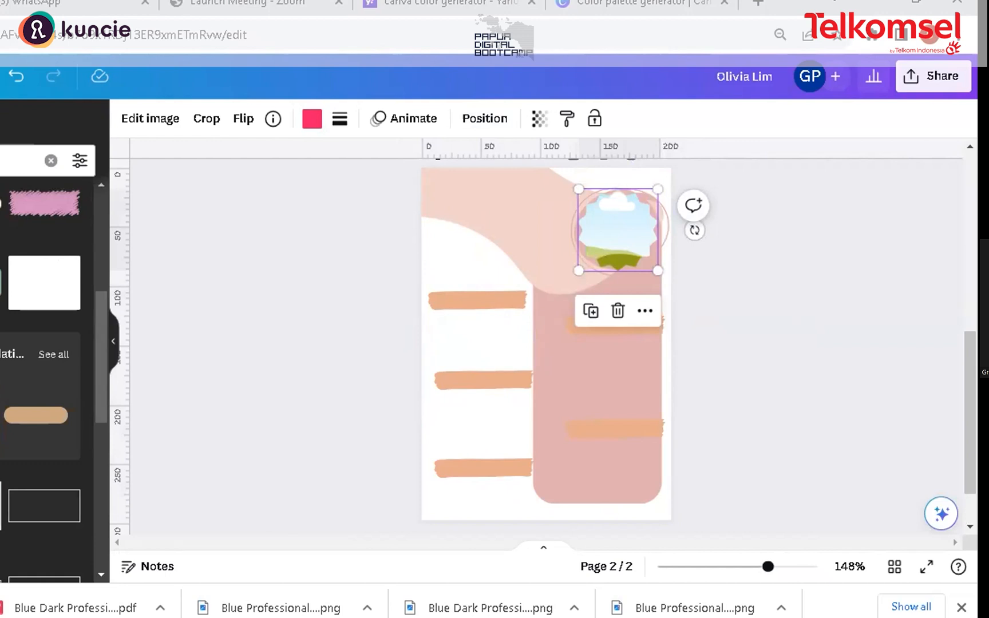
pyautogui.click(1, 355)
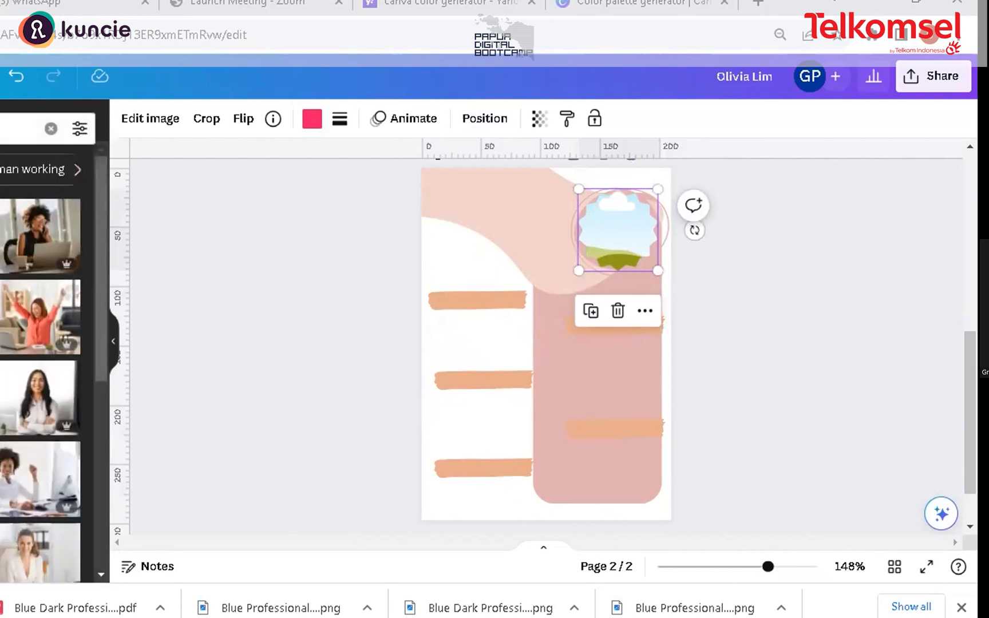
pyautogui.click(24, 391)
pyautogui.moveTo(590, 368); pyautogui.dragTo(538, 401)
pyautogui.press('Delete')
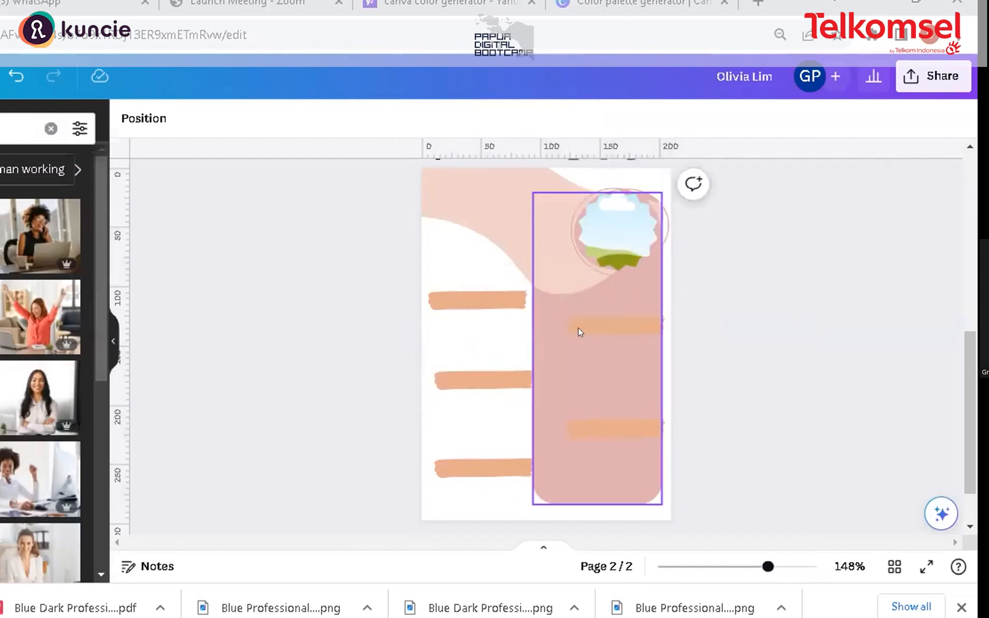
# Step: Nudge the pink panel and the middle-left brush-stroke bar slightly into place
pyautogui.moveTo(587, 351); pyautogui.dragTo(585, 364)
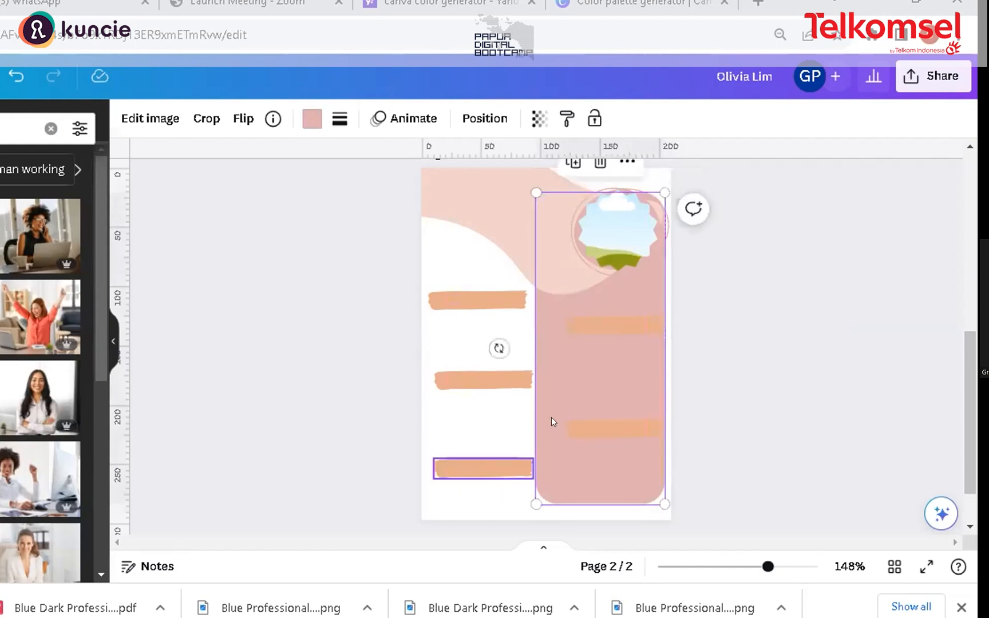
pyautogui.moveTo(480, 380); pyautogui.dragTo(496, 386)
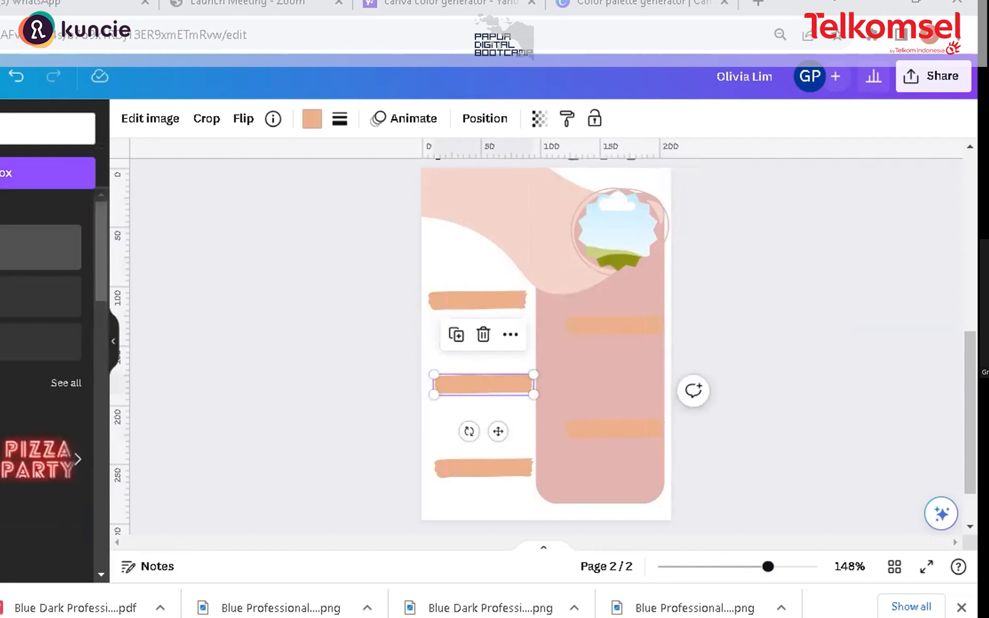
# Step: Add a heading with the person's full name, shrink it to about 16.2 pt and place it in the top-left corner
pyautogui.click(40, 247)
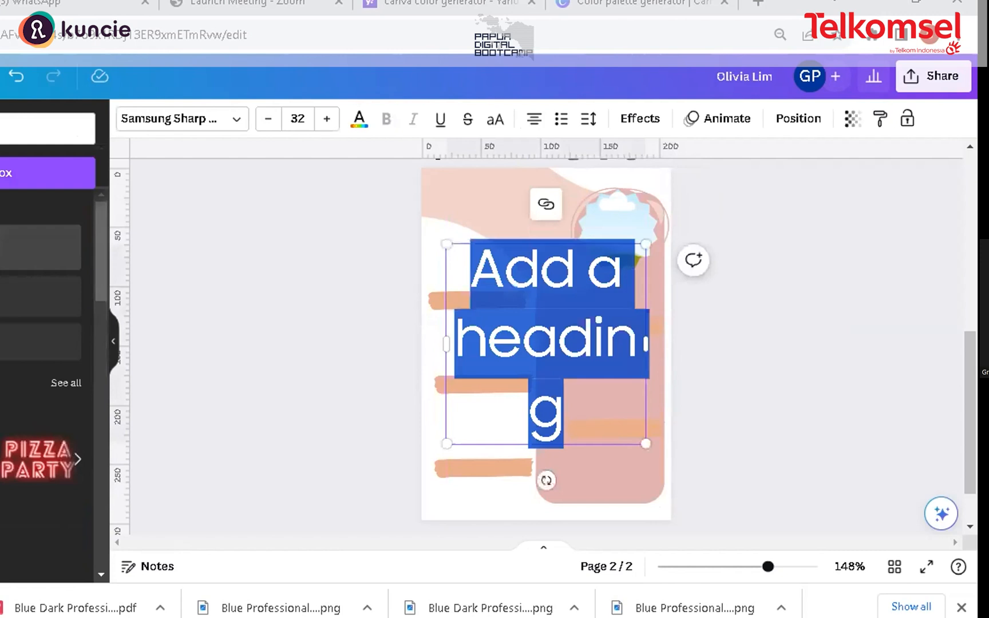
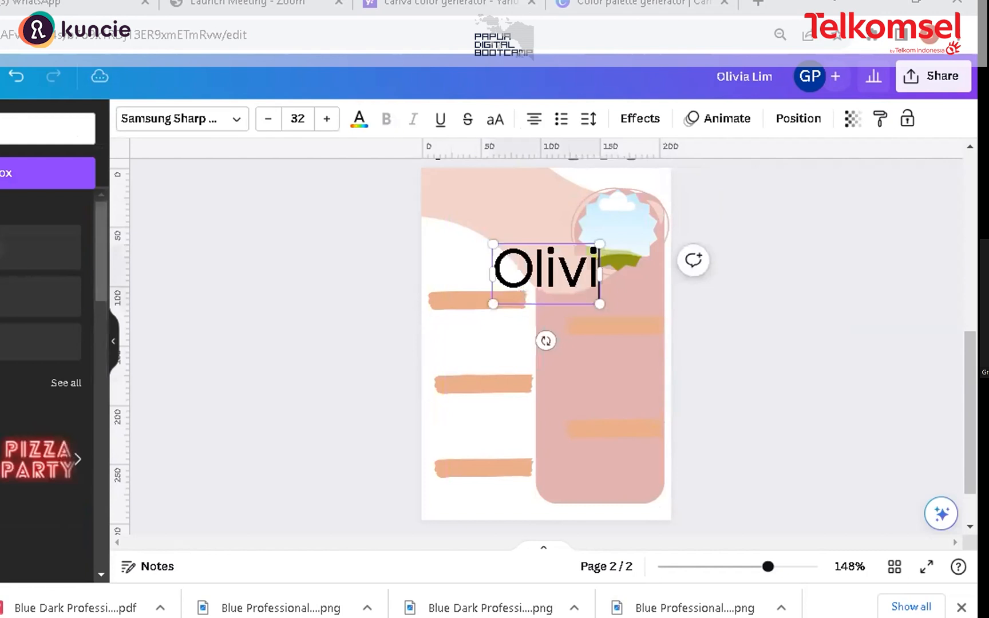
pyautogui.moveTo(669, 304); pyautogui.dragTo(586, 284)
pyautogui.moveTo(514, 237); pyautogui.dragTo(499, 181)
pyautogui.moveTo(414, 190); pyautogui.dragTo(445, 192)
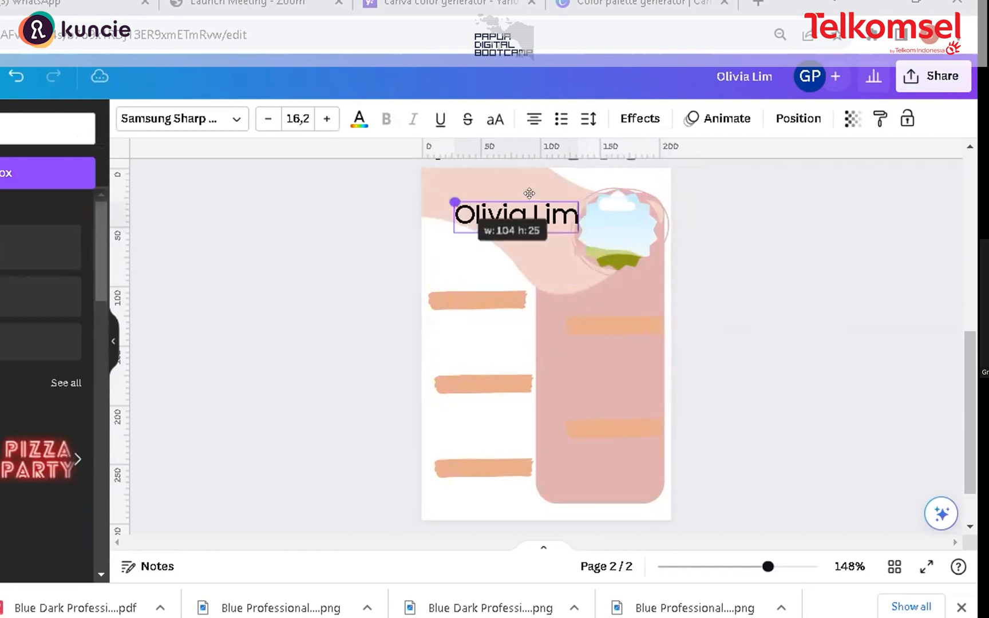
pyautogui.moveTo(514, 190); pyautogui.dragTo(502, 177)
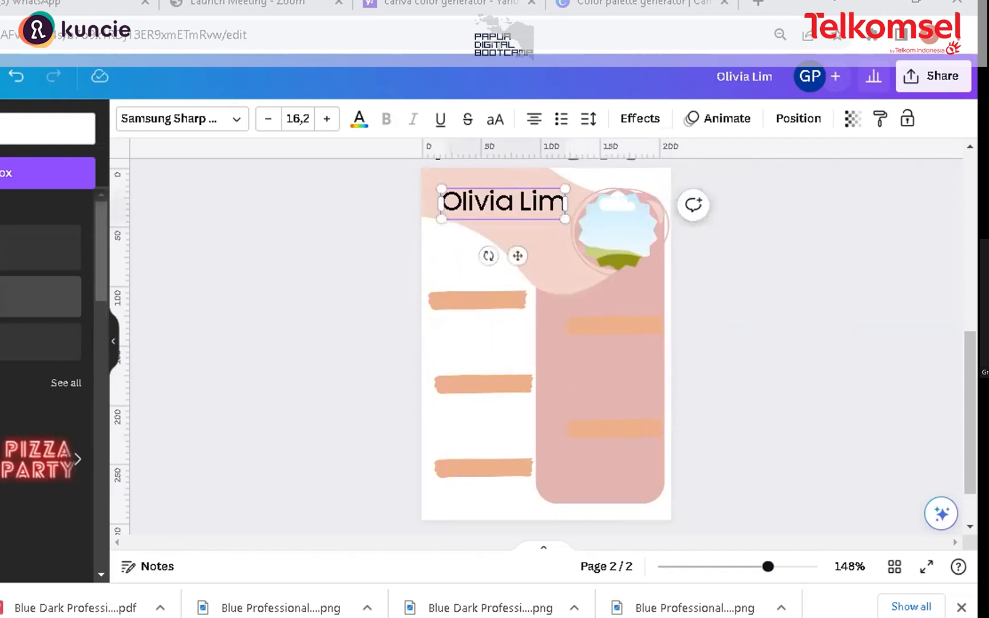
# Step: Add a new text box below the name reading "University Student"
pyautogui.click(23, 297)
pyautogui.write('U')
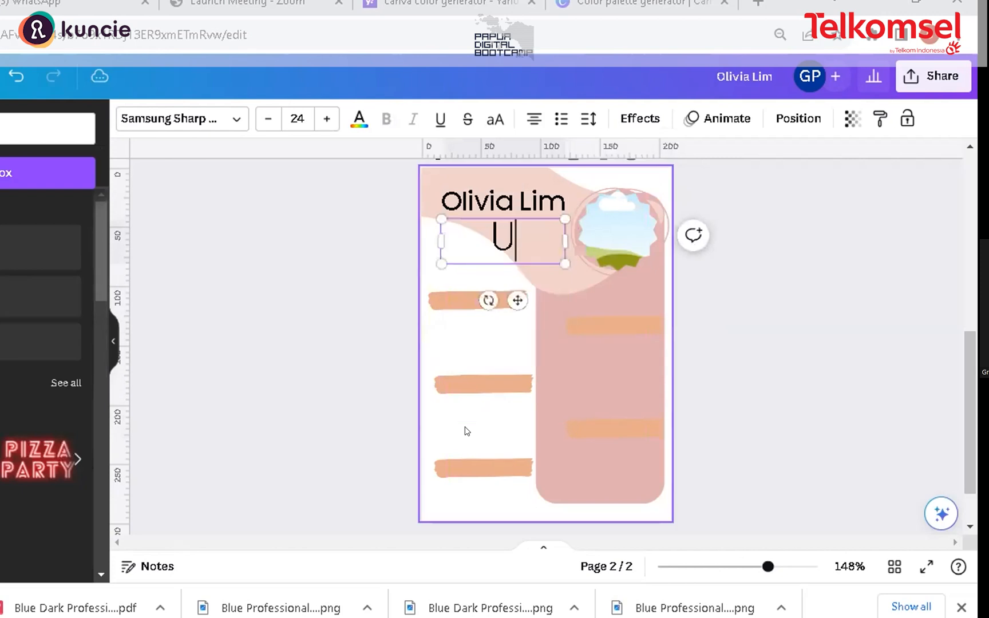
pyautogui.write('niver')
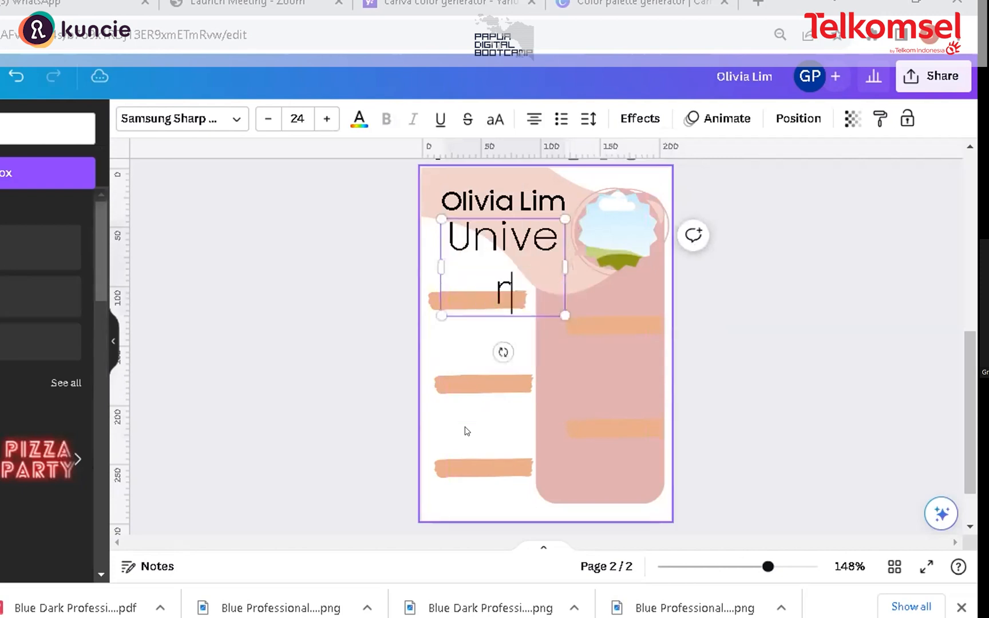
pyautogui.write('sity ')
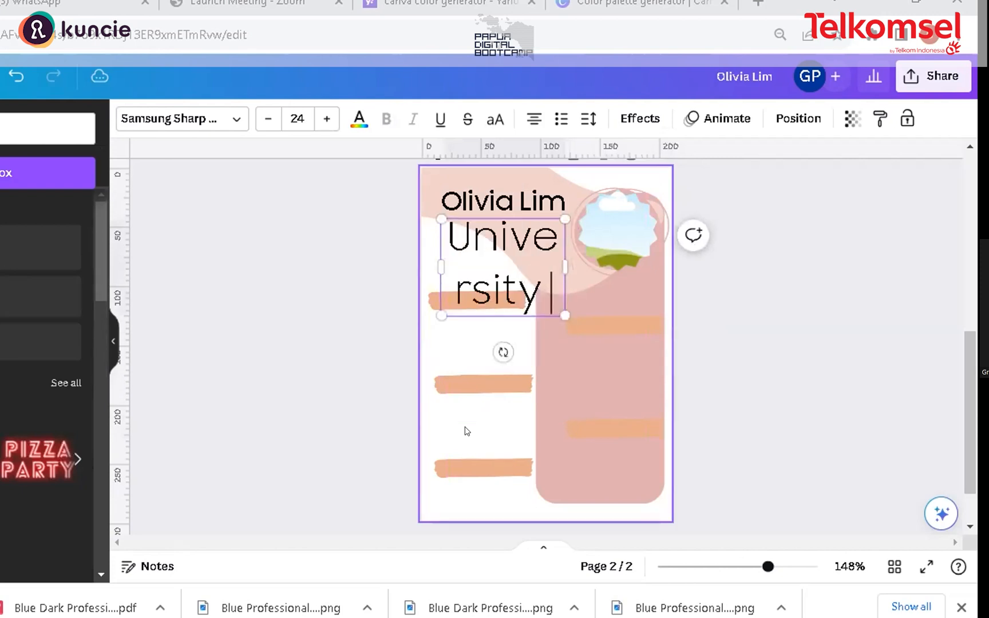
pyautogui.write('Student')
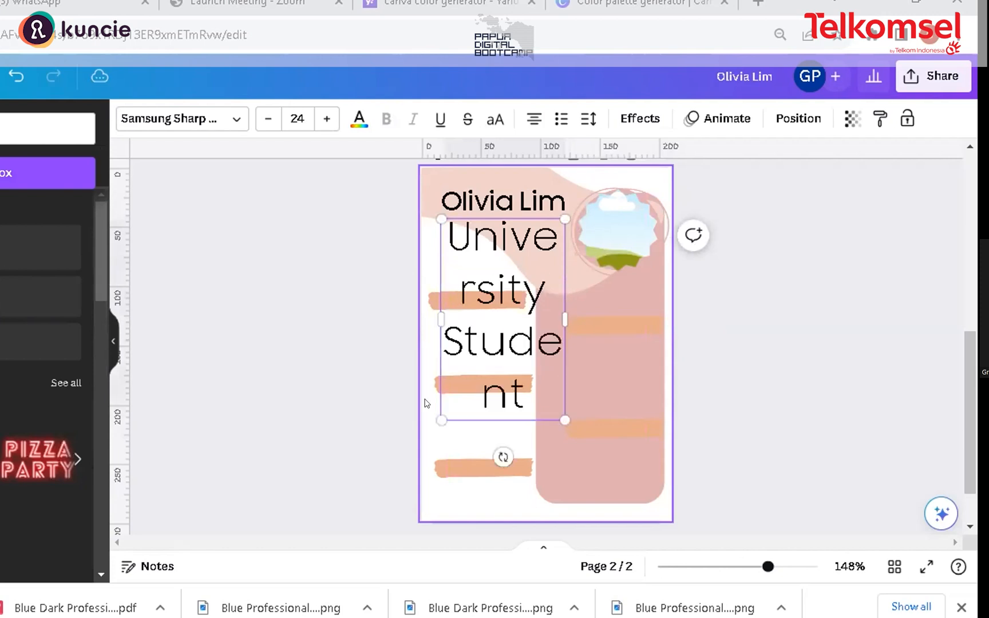
# Step: Shrink the "University Student" text to 4 pt on a single line just beneath the name
pyautogui.moveTo(566, 318); pyautogui.dragTo(502, 289)
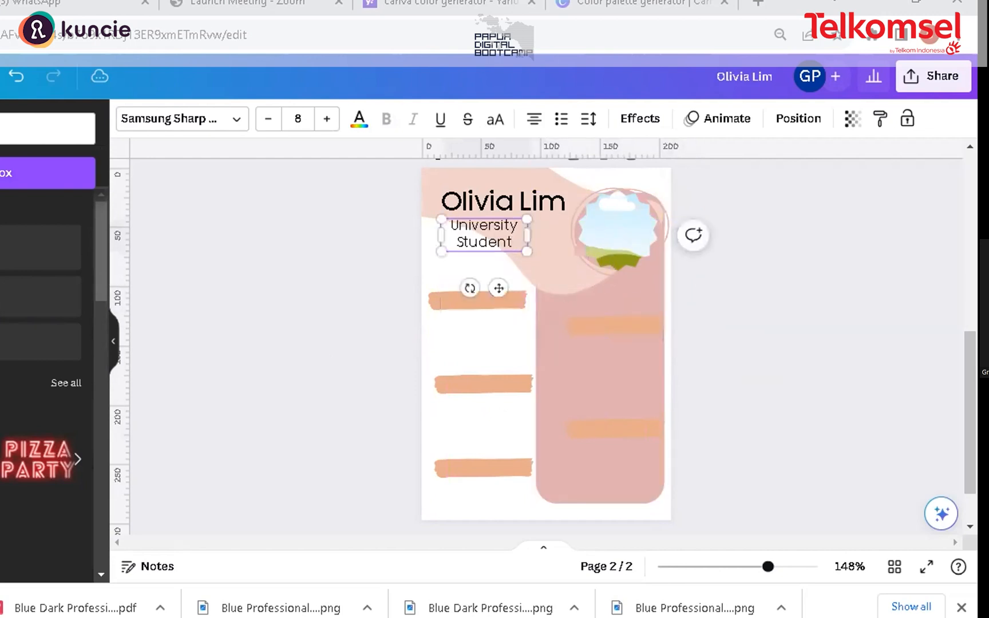
pyautogui.moveTo(527, 235); pyautogui.dragTo(584, 224)
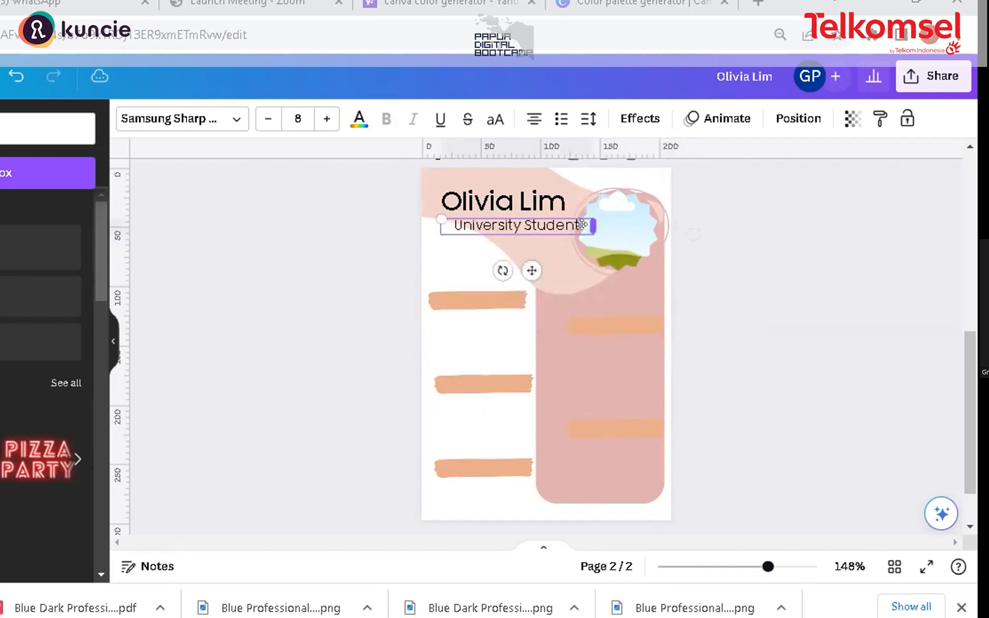
pyautogui.click(262, 121)
pyautogui.click(258, 122)
pyautogui.click(258, 122)
pyautogui.click(259, 121)
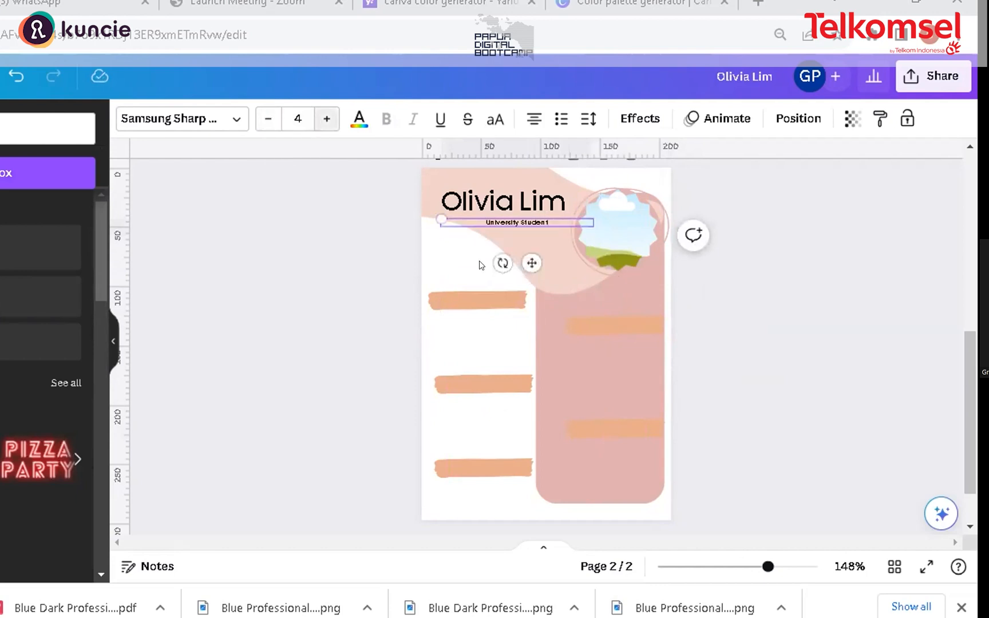
pyautogui.click(385, 265)
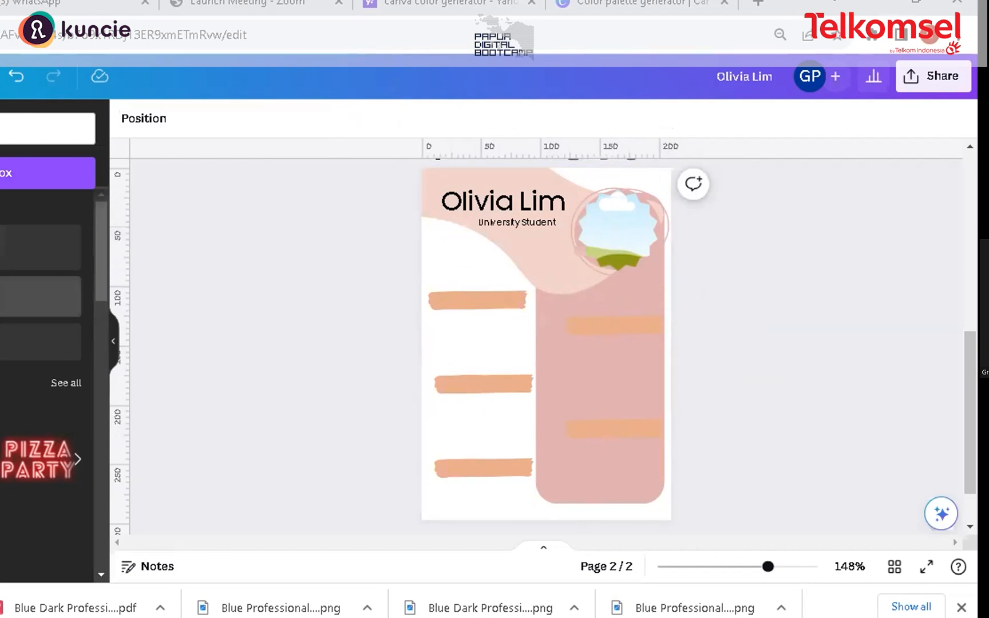
# Step: Add a subheading reading "Pendidikan" and shrink it to about 6.6 pt near the upper-left brush bar
pyautogui.click(12, 304)
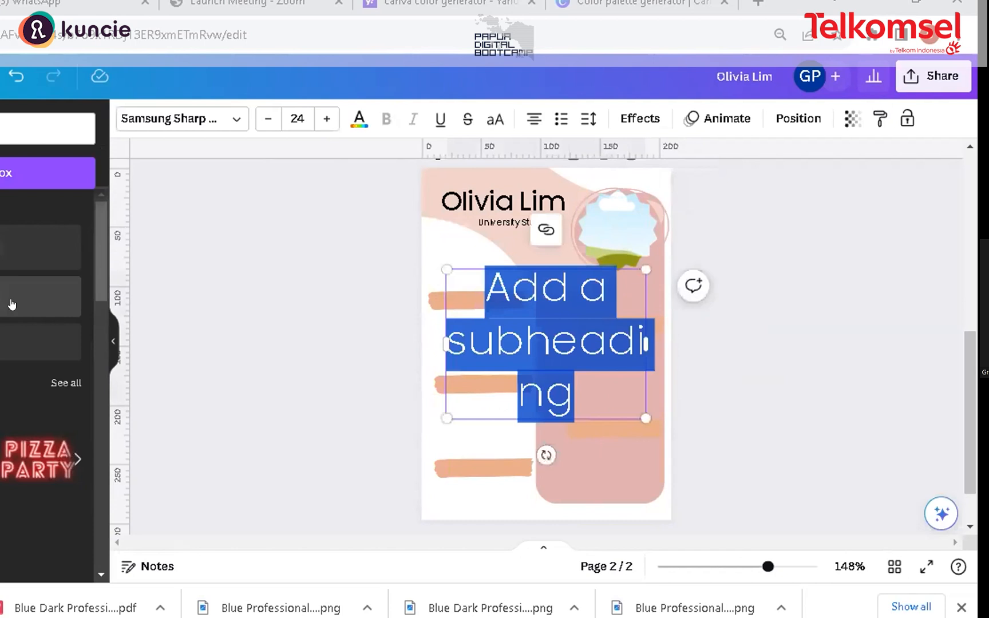
pyautogui.write('Pendidi')
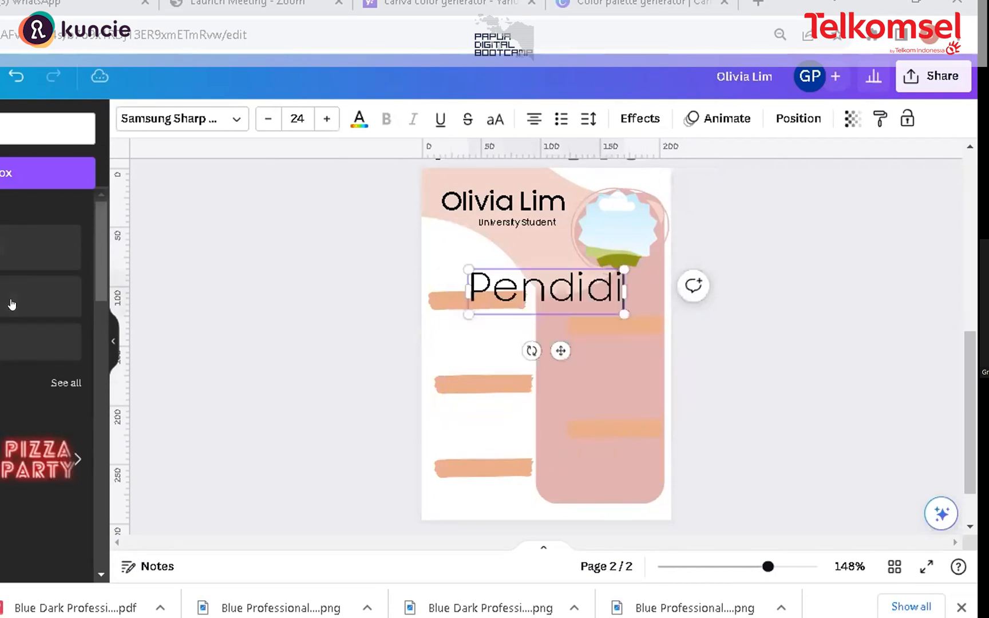
pyautogui.write('kan')
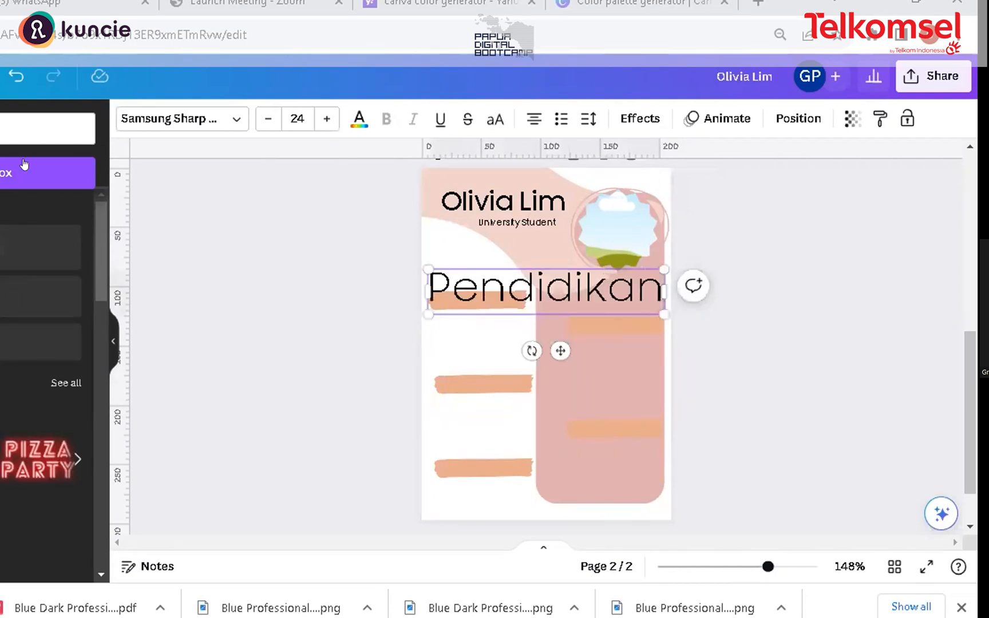
pyautogui.moveTo(664, 314); pyautogui.dragTo(471, 260)
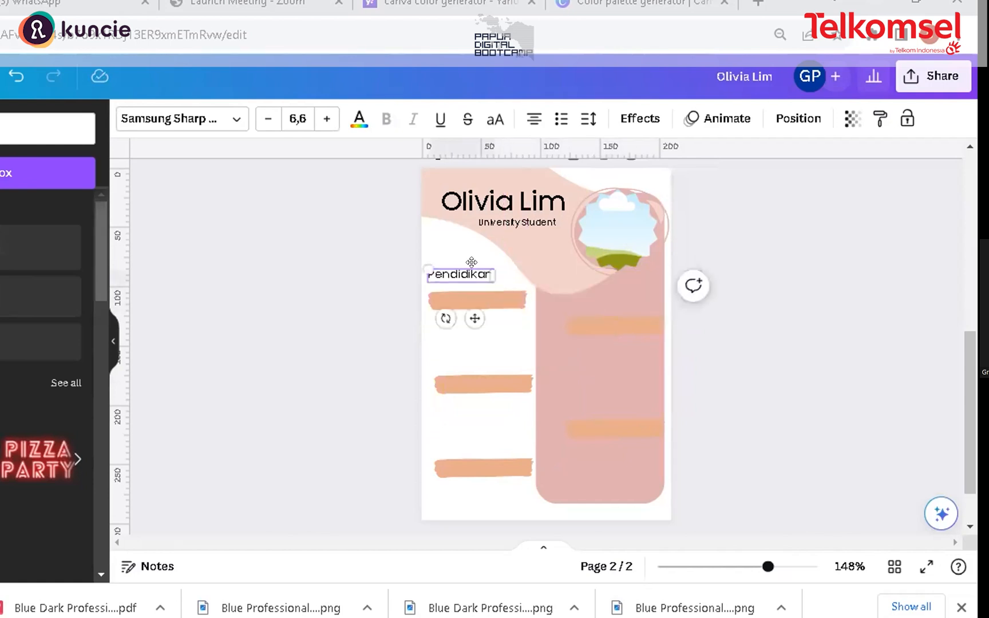
# Step: Change the "Pendidikan" subheading's font to Lovelo
pyautogui.click(438, 273)
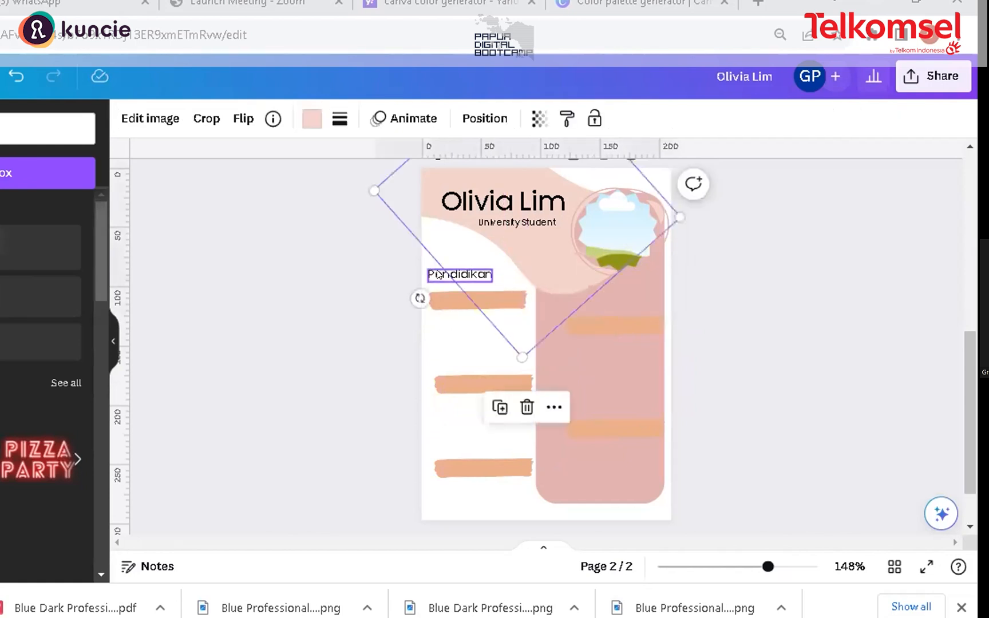
pyautogui.click(438, 273)
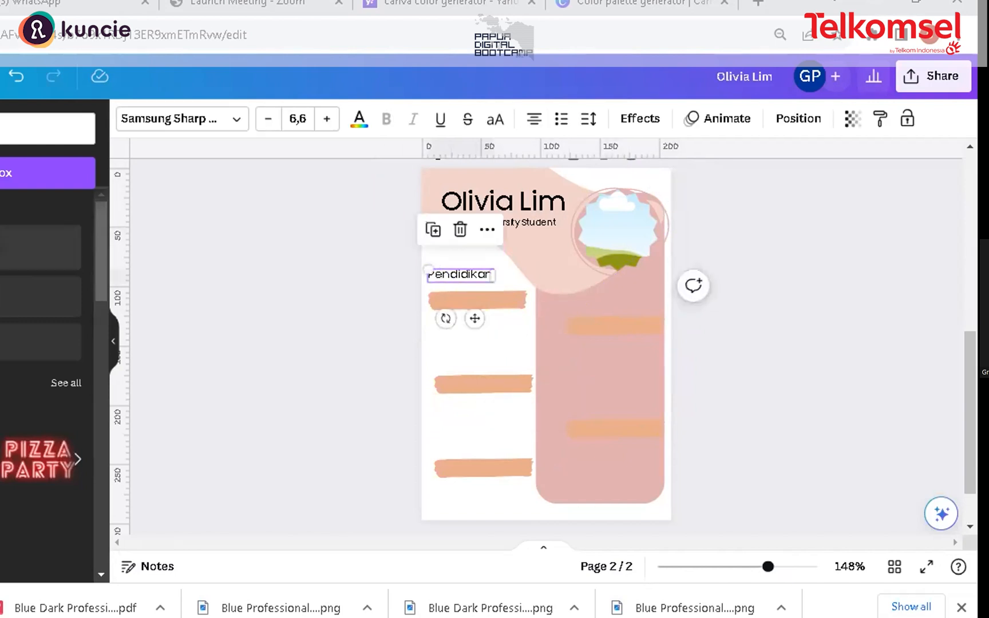
pyautogui.click(230, 119)
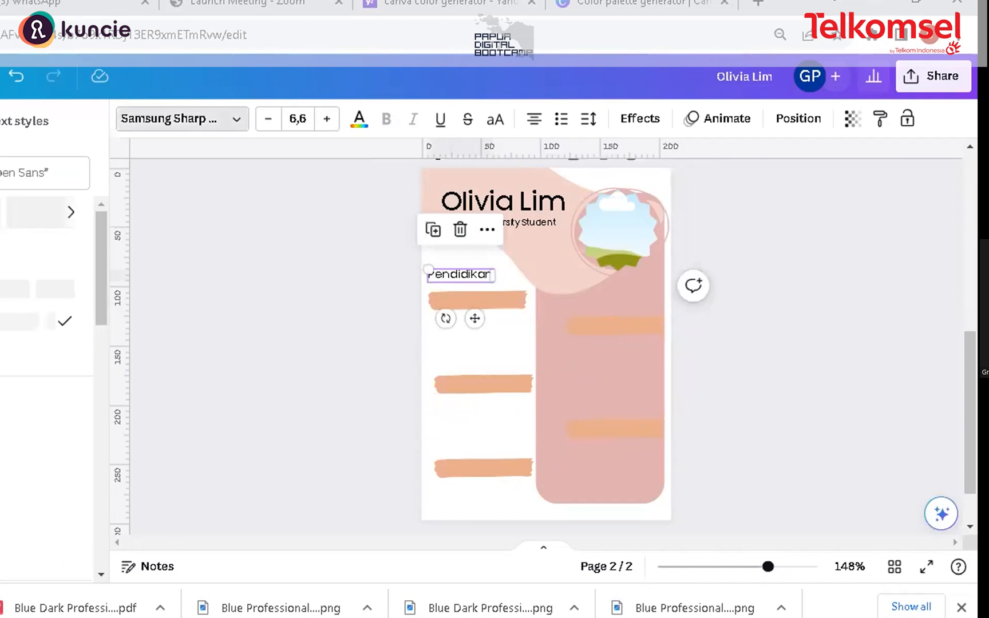
pyautogui.scroll(-2, 96, 243)
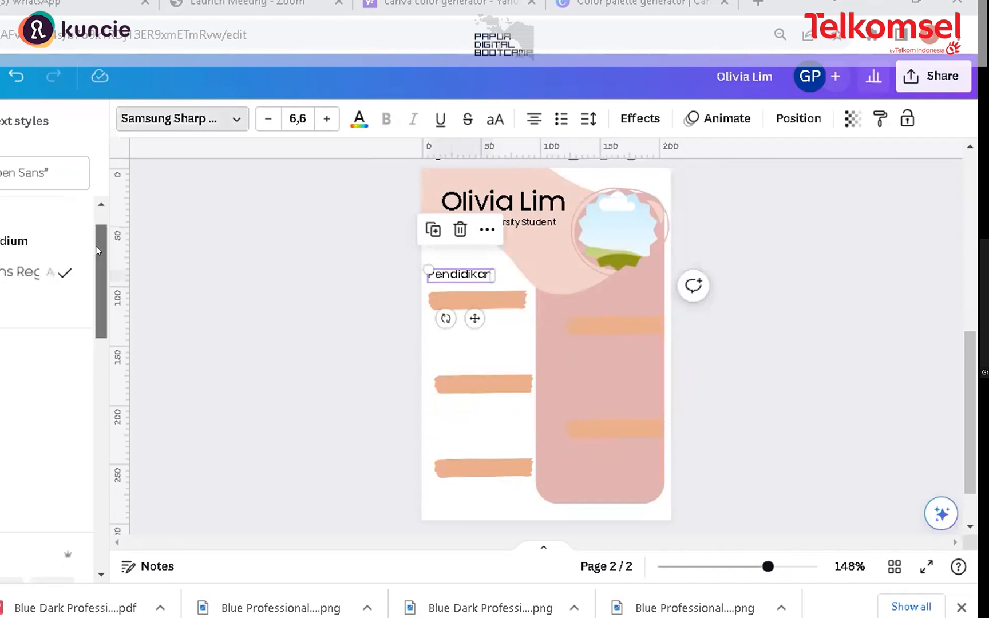
pyautogui.click(35, 384)
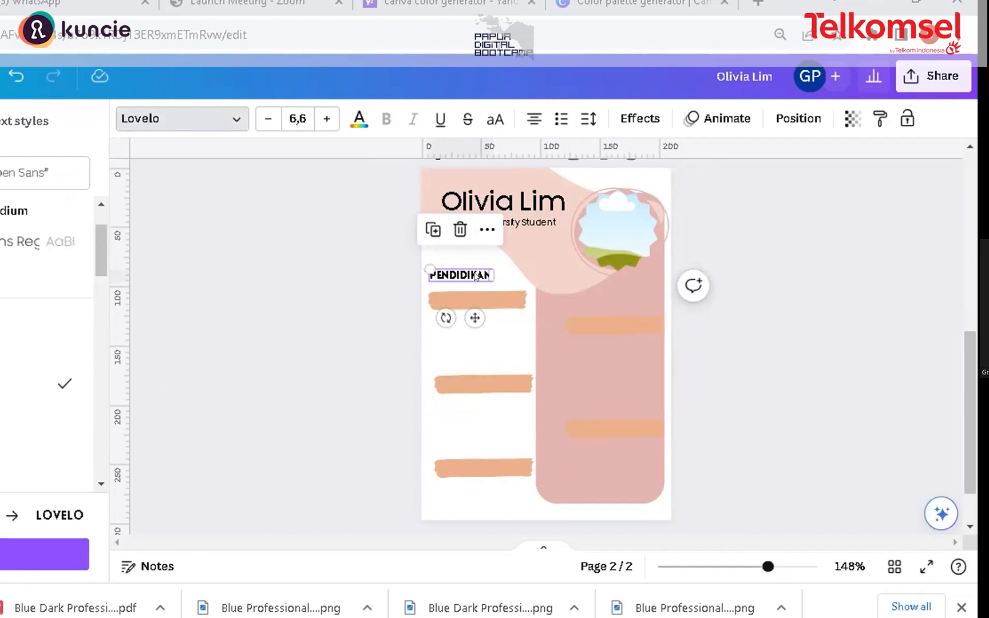
# Step: Move the PENDIDIKAN label onto the upper-left brush-stroke bar and duplicate it
pyautogui.moveTo(456, 276); pyautogui.dragTo(469, 289)
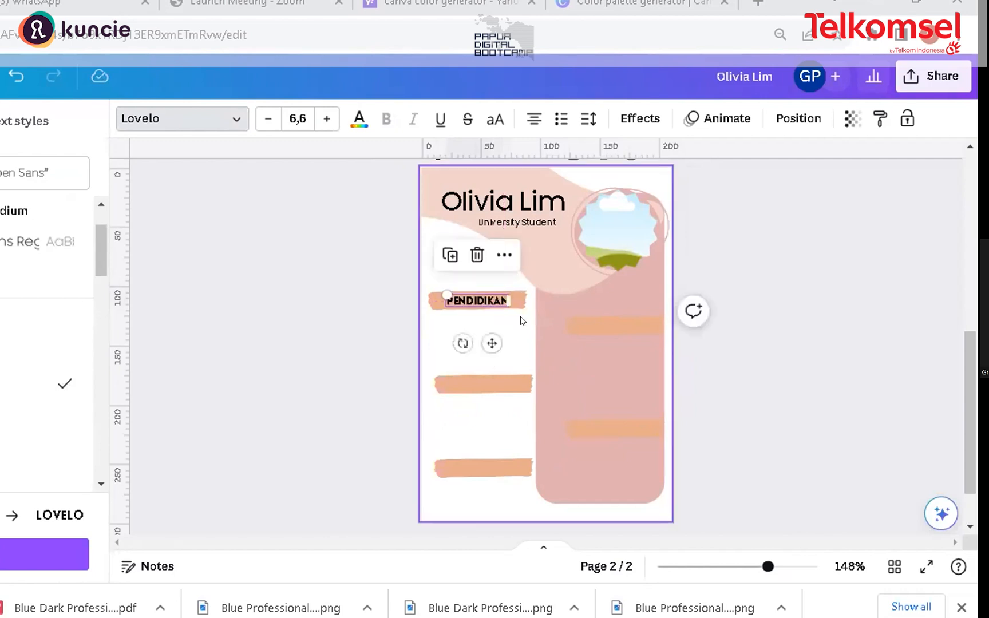
pyautogui.click(449, 255)
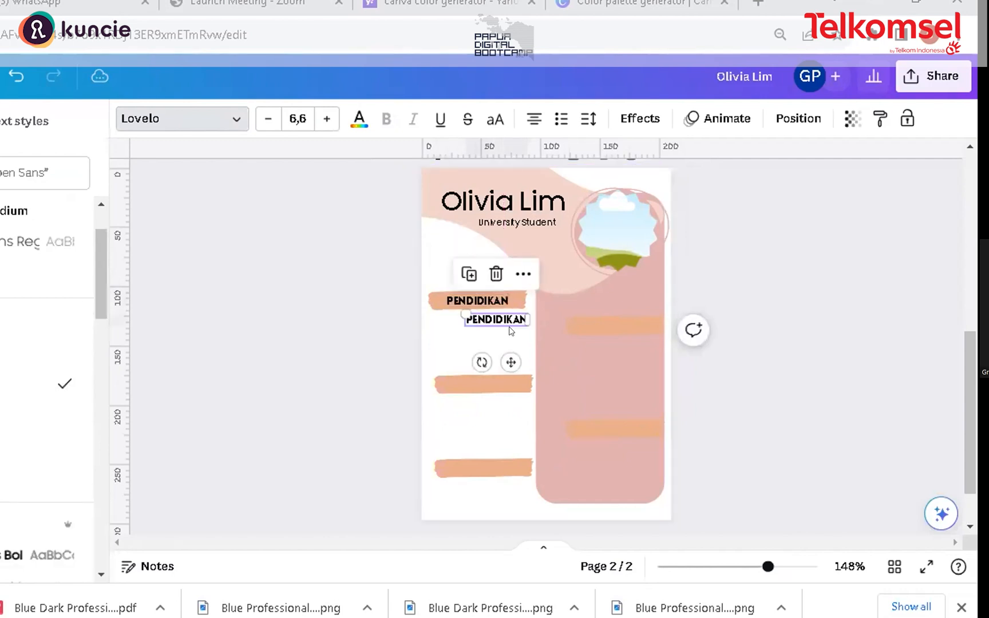
# Step: Move the copy onto the middle-left brush-stroke bar and change its text to KEAHLIAN
pyautogui.moveTo(506, 319); pyautogui.dragTo(481, 378)
pyautogui.doubleClick(481, 378)
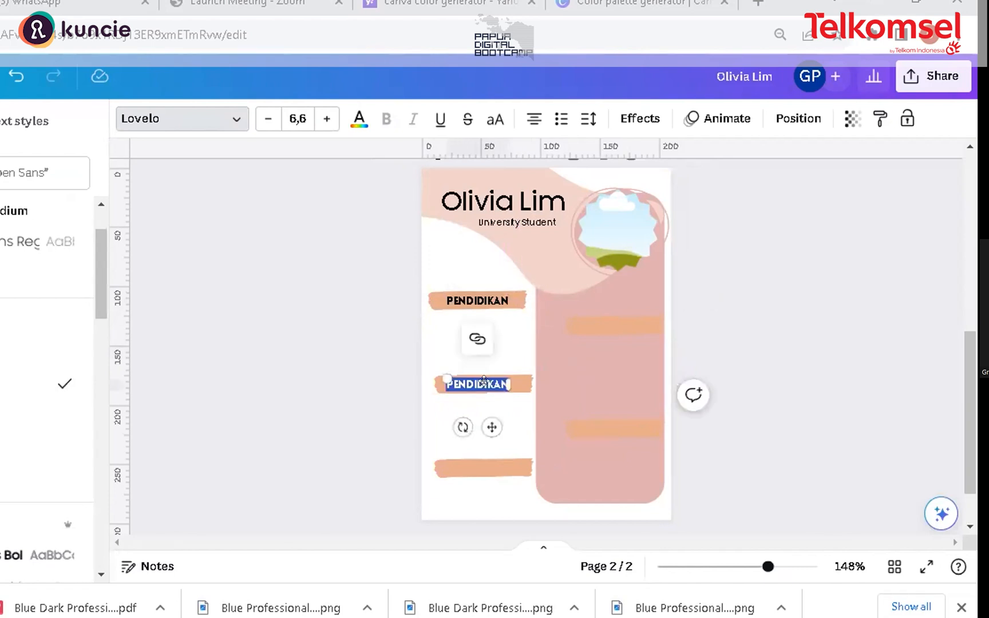
pyautogui.write('KEAHLIAN')
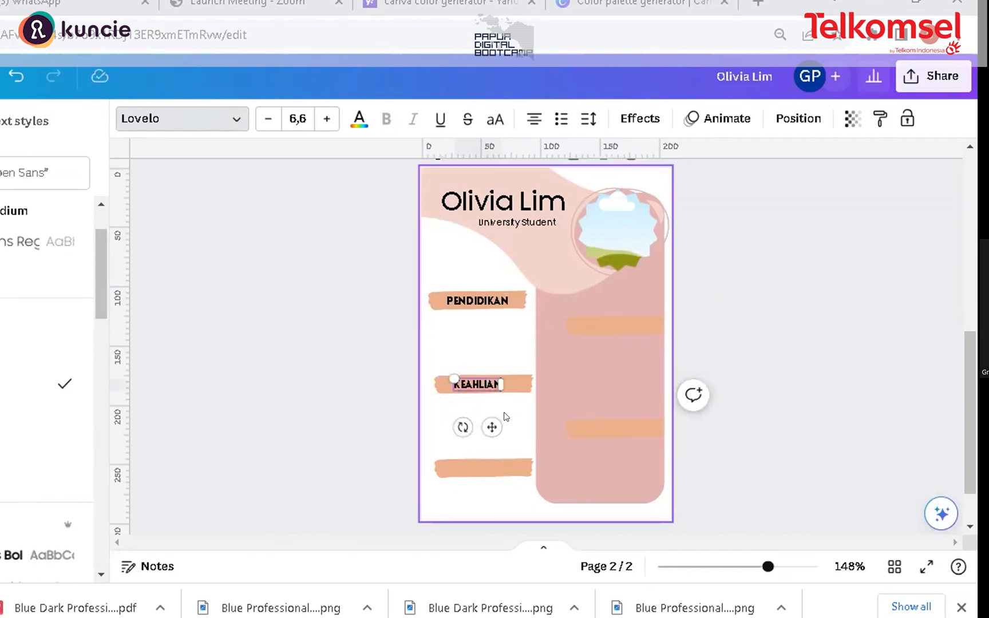
pyautogui.write('C')
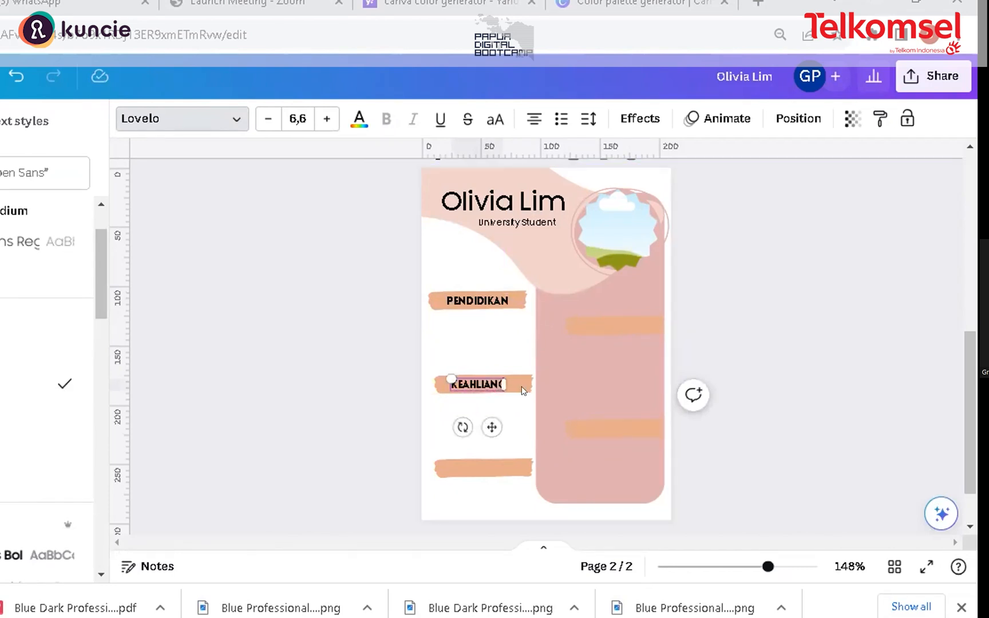
pyautogui.click(494, 382)
pyautogui.click(495, 380)
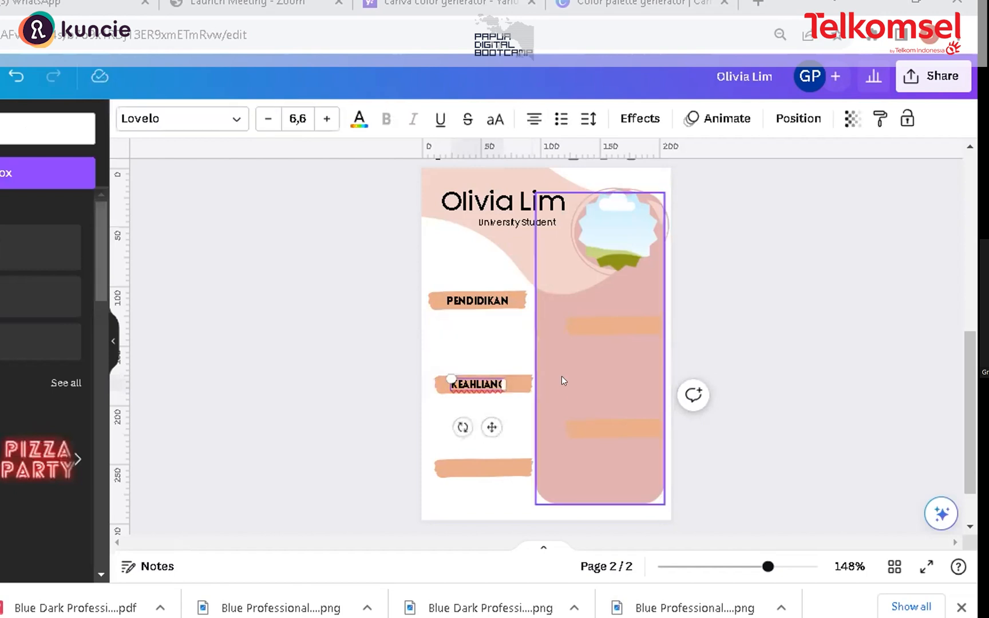
pyautogui.press('BackSpace')
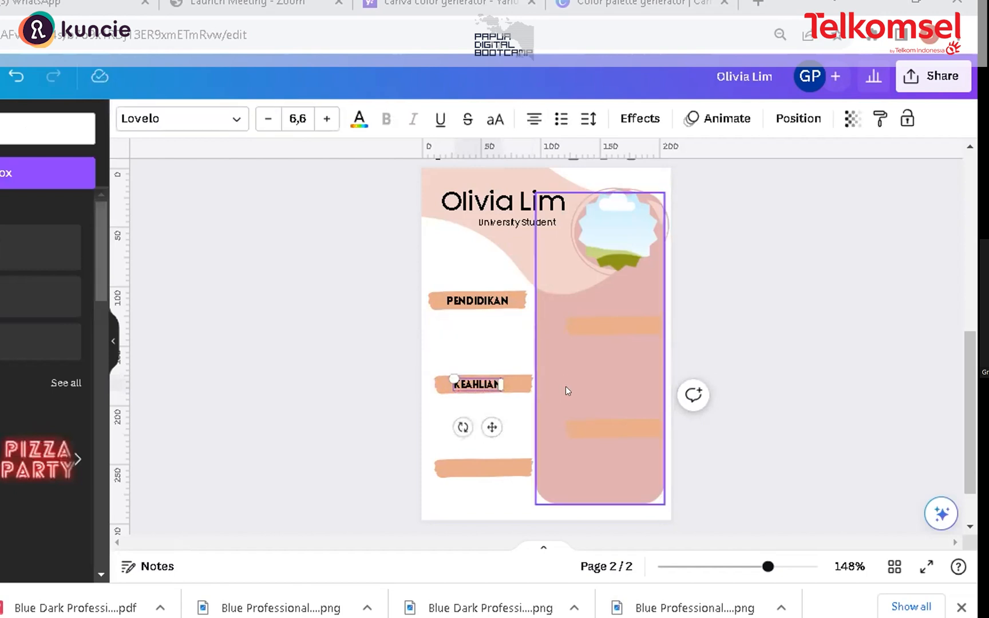
pyautogui.click(449, 403)
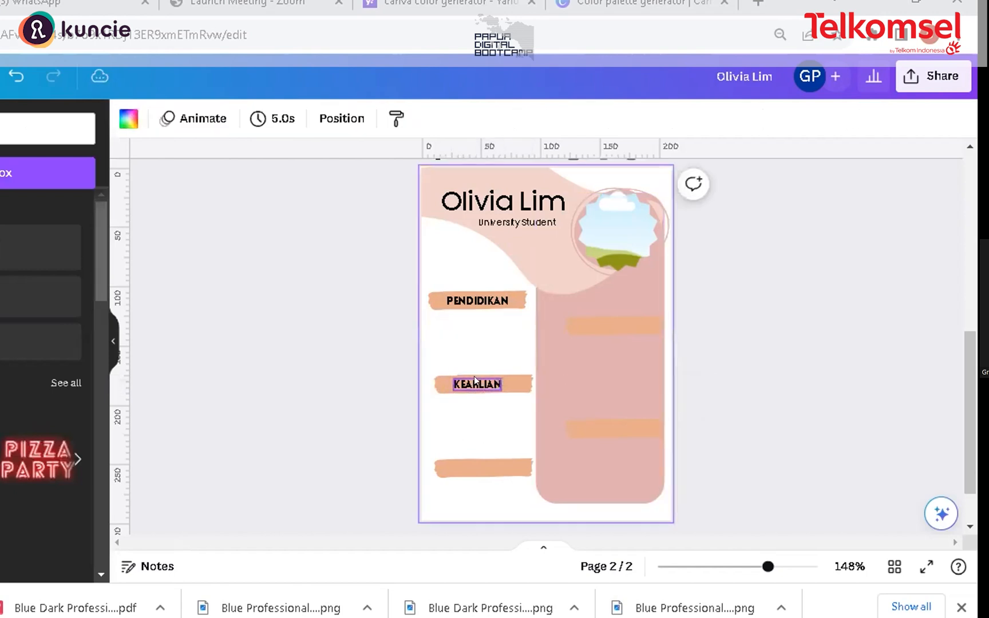
# Step: Duplicate the KEAHLIAN label onto the bottom-left brush-stroke bar and change its text to KONTAK
pyautogui.click(480, 387)
pyautogui.hotkey('ctrl', 'd')
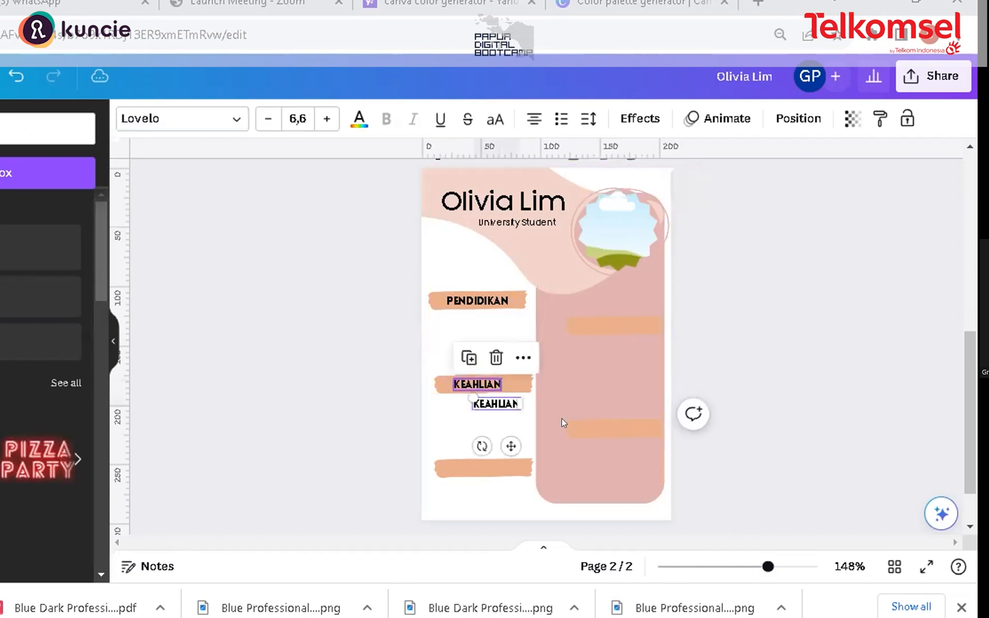
pyautogui.moveTo(492, 404); pyautogui.dragTo(478, 465)
pyautogui.doubleClick(485, 465)
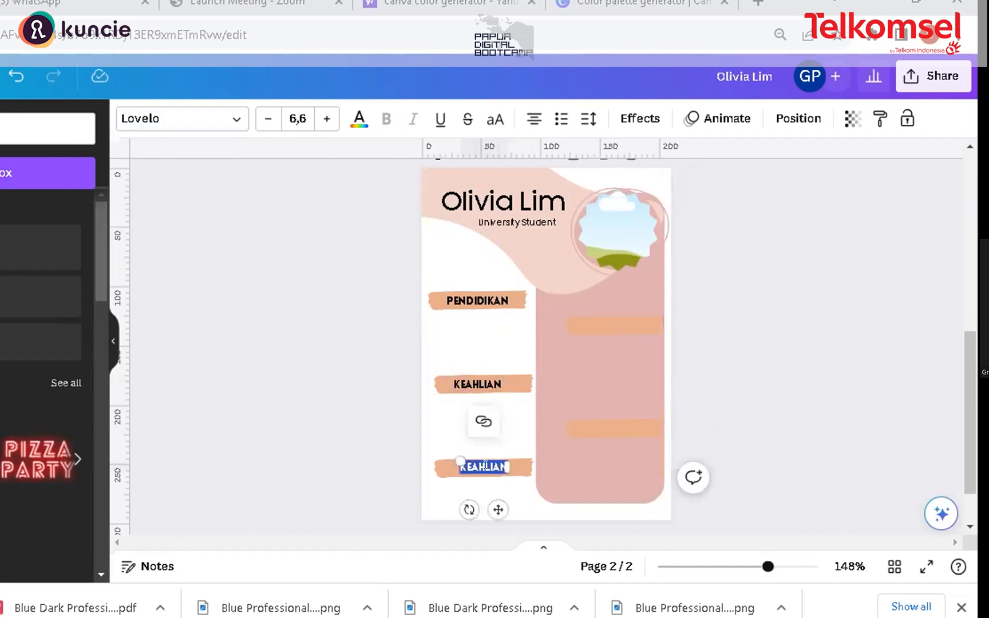
pyautogui.write('KONTAK')
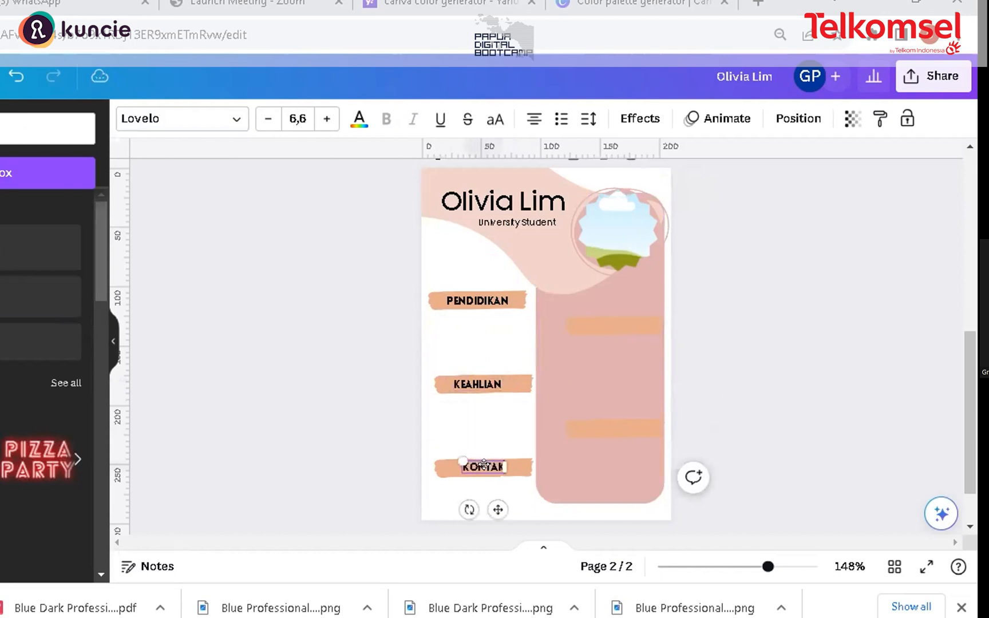
pyautogui.click(481, 434)
pyautogui.click(488, 472)
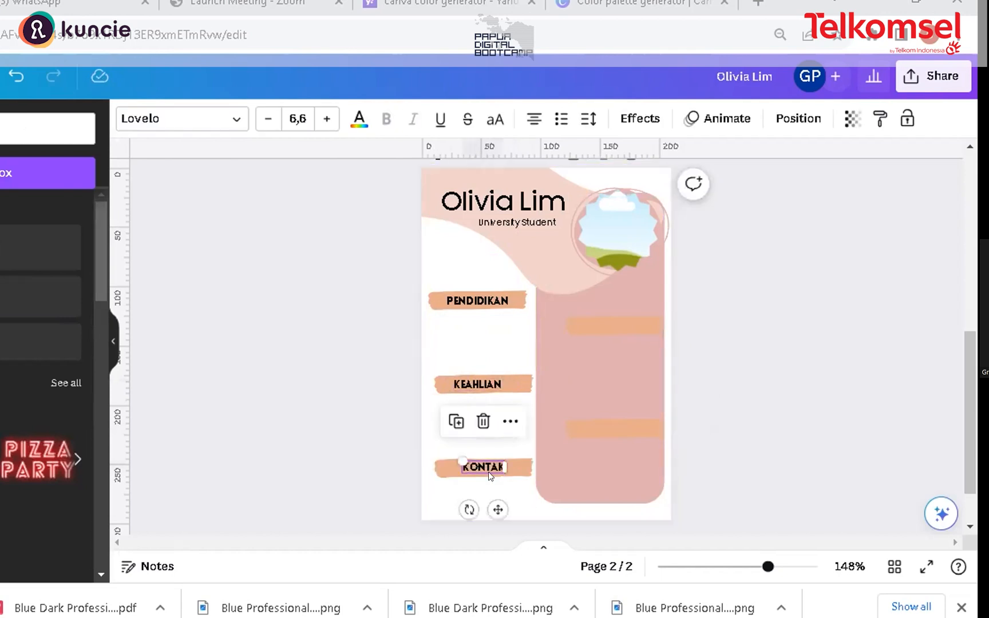
# Step: Duplicate the KONTAK label onto the upper brush-stroke bar in the pink panel and change its text to PROFIL
pyautogui.hotkey('ctrl', 'd')
pyautogui.moveTo(488, 471); pyautogui.dragTo(617, 303)
pyautogui.doubleClick(615, 324)
pyautogui.write('PROFIL')
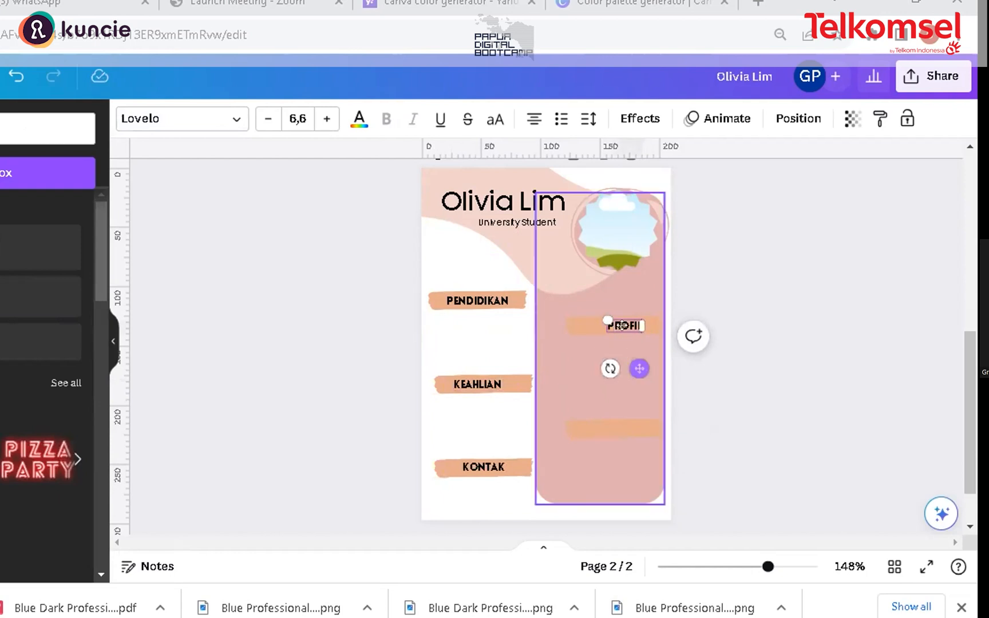
pyautogui.click(619, 341)
pyautogui.click(621, 328)
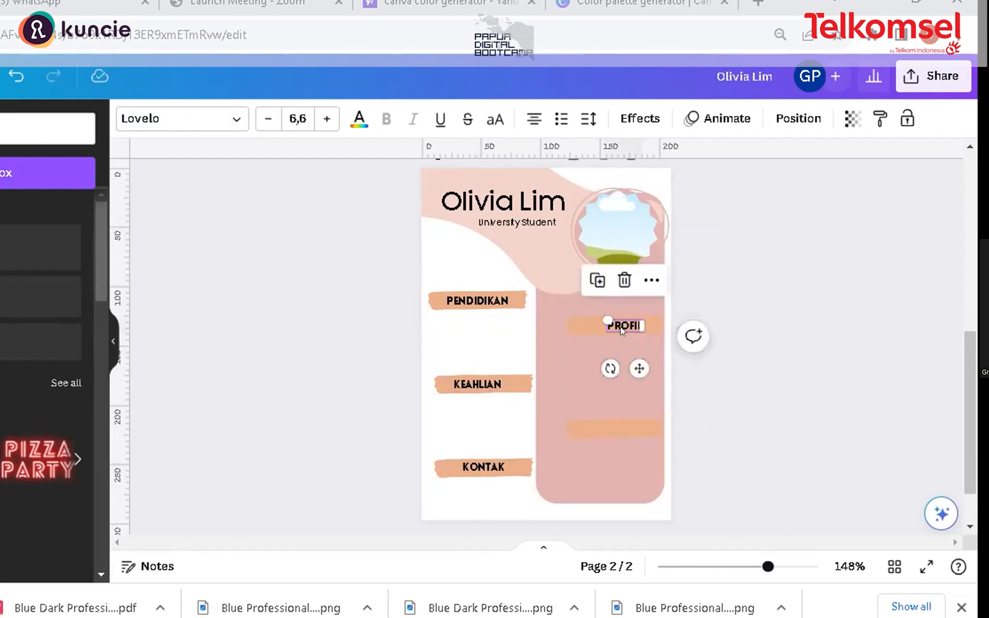
# Step: Duplicate the PROFIL label onto the lower bar in the pink panel, change its text to PENGALAMAN and centre it
pyautogui.hotkey('ctrl', 'd')
pyautogui.moveTo(642, 345); pyautogui.dragTo(629, 417)
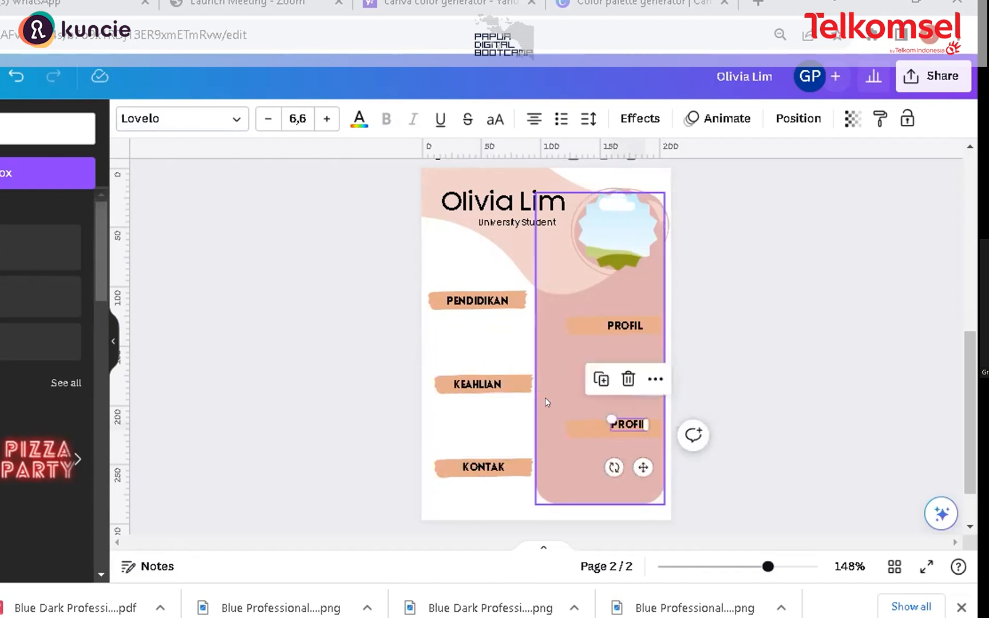
pyautogui.doubleClick(622, 421)
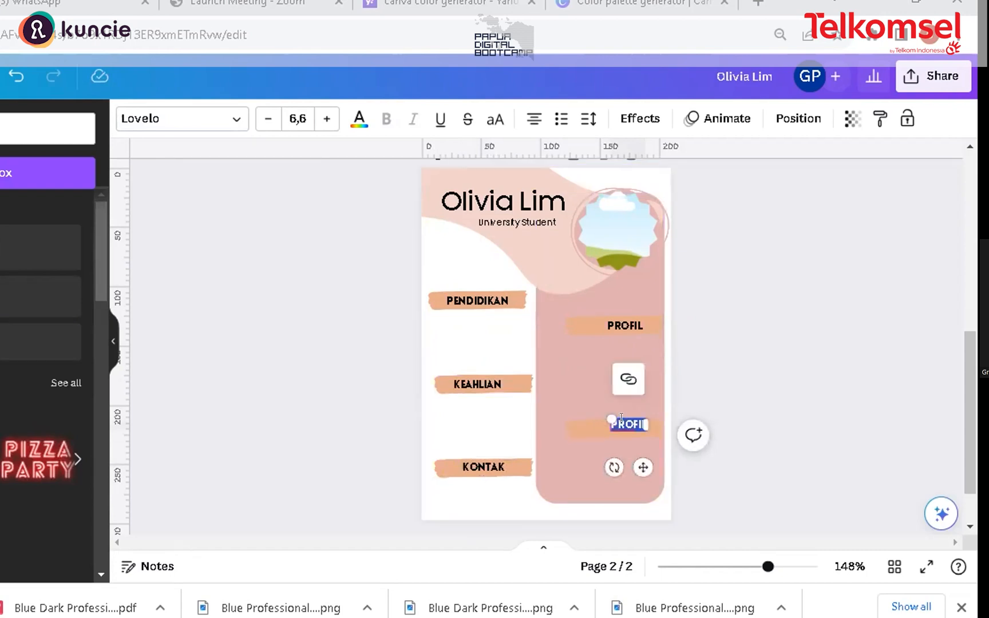
pyautogui.write('PENGALAMAN')
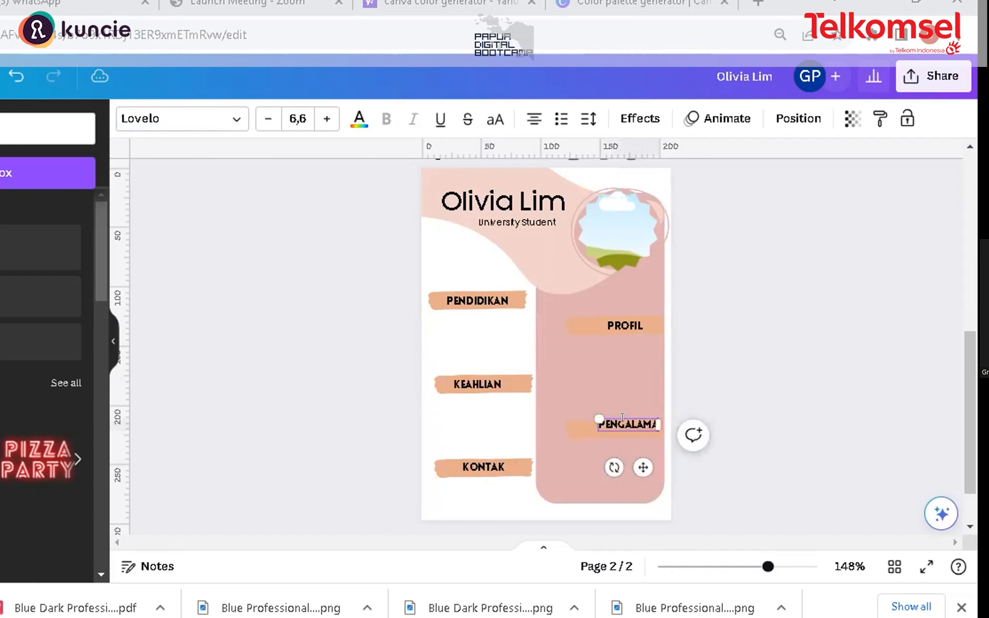
pyautogui.click(638, 416)
pyautogui.moveTo(636, 420); pyautogui.dragTo(627, 410)
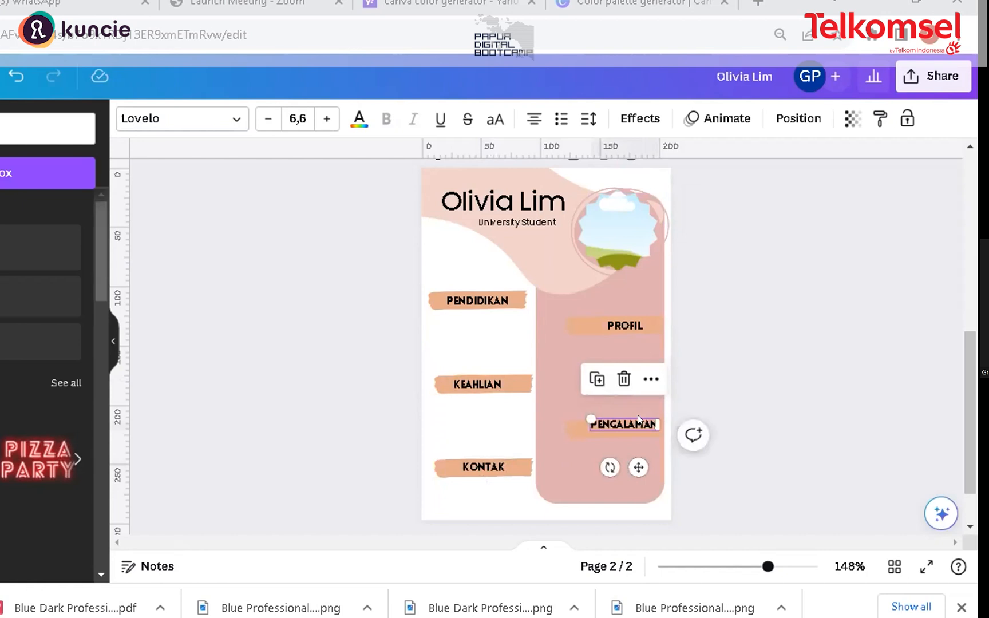
# Step: Nudge the KEAHLIAN label slightly to the right on its brush-stroke bar
pyautogui.click(438, 335)
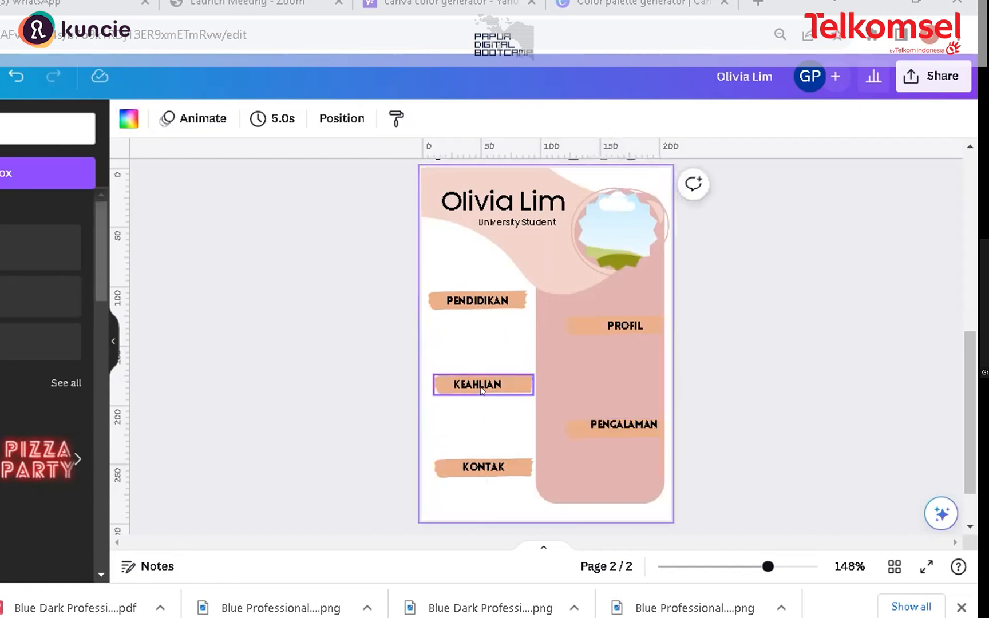
pyautogui.moveTo(484, 379); pyautogui.dragTo(486, 377)
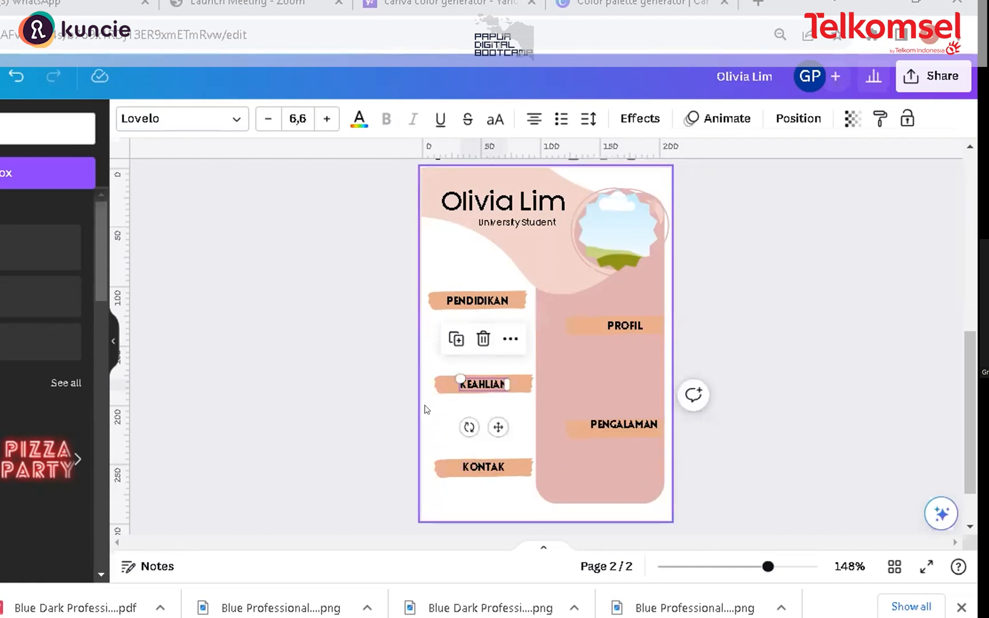
pyautogui.click(424, 409)
# Step: Browse the Elements panel to Charts and add a progress bar element to the page
pyautogui.moveTo(95, 241)
pyautogui.mouseDown()
pyautogui.moveTo(95, 280)
pyautogui.moveTo(95, 259)
pyautogui.mouseUp()
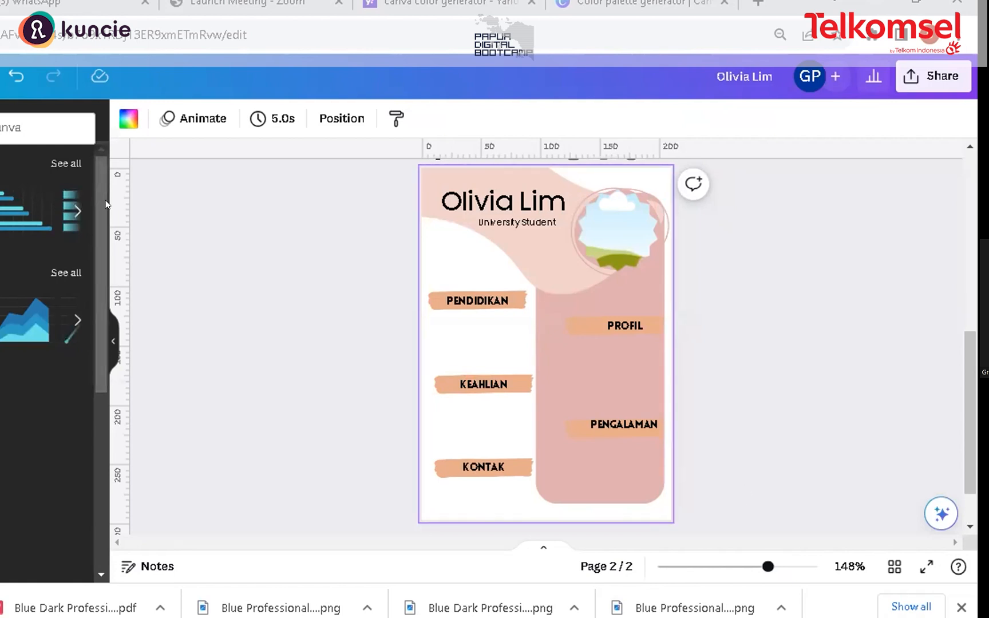
pyautogui.moveTo(96, 203); pyautogui.dragTo(91, 387)
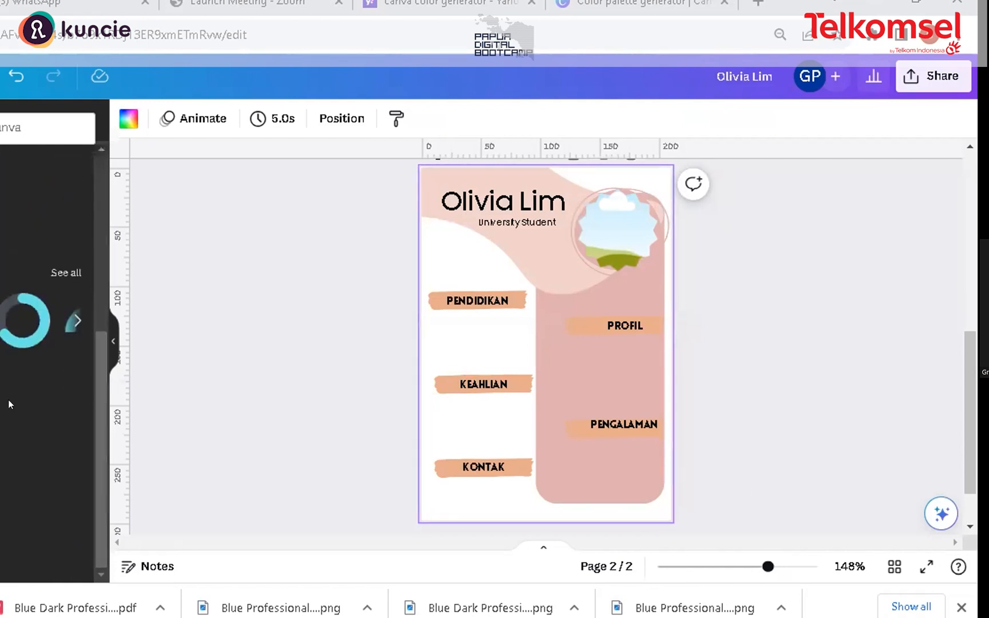
pyautogui.scroll(3, 68, 361)
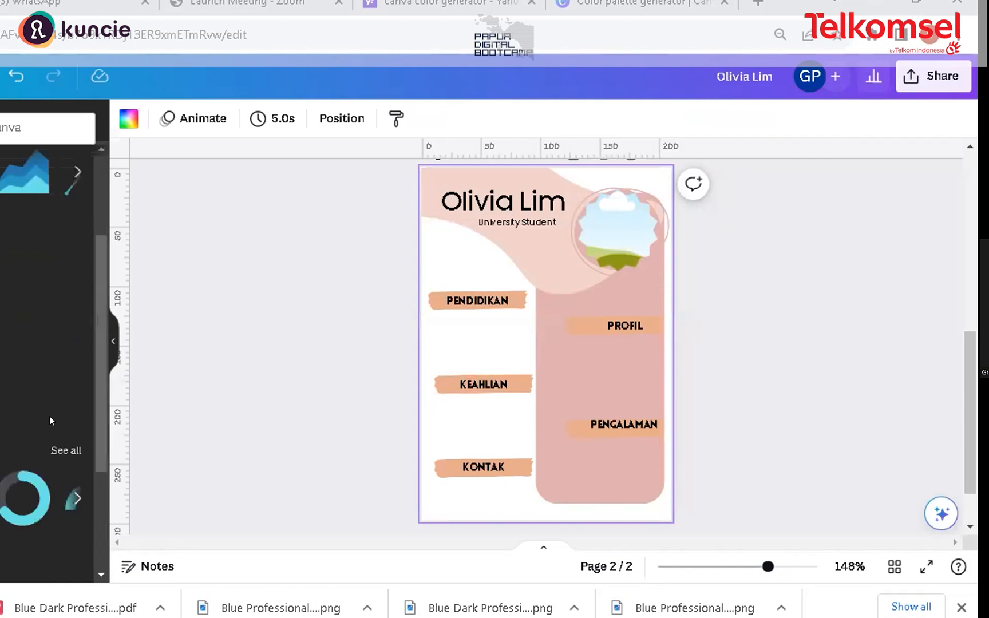
pyautogui.scroll(3, 49, 421)
pyautogui.scroll(-2, 49, 471)
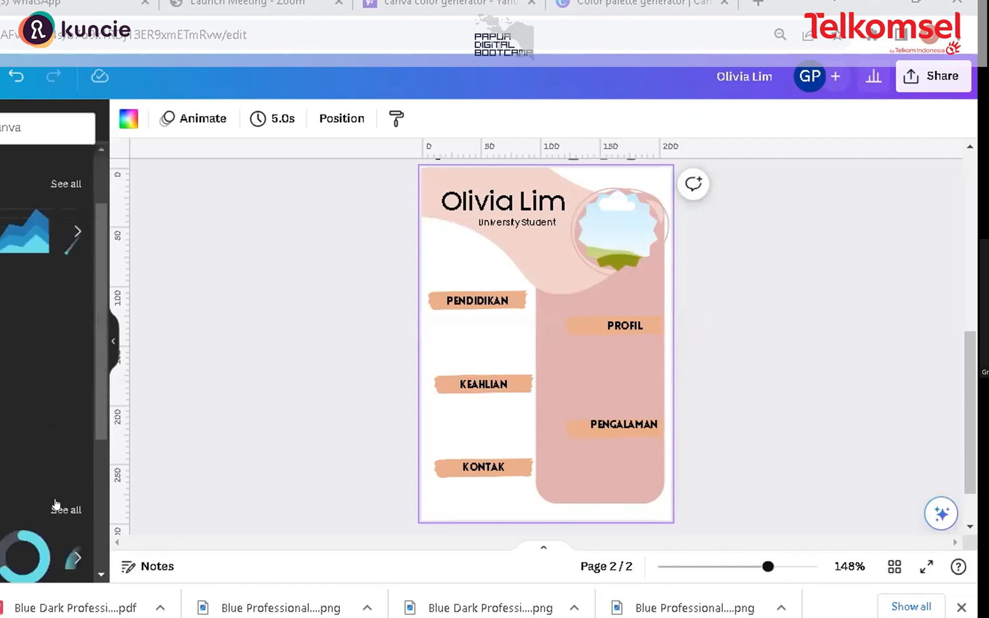
pyautogui.scroll(-2, 56, 504)
pyautogui.click(60, 421)
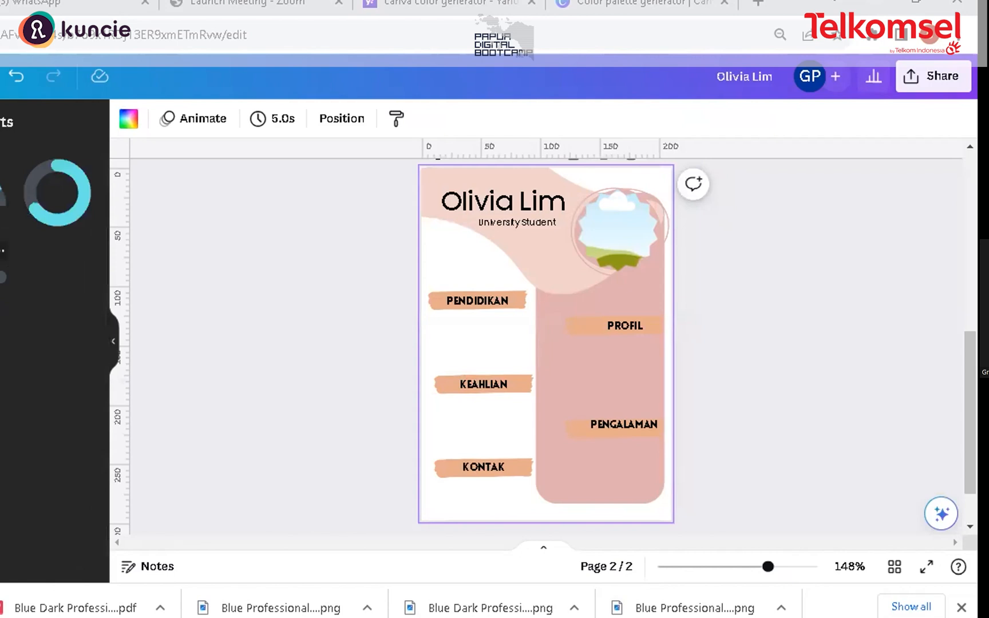
pyautogui.click(2, 277)
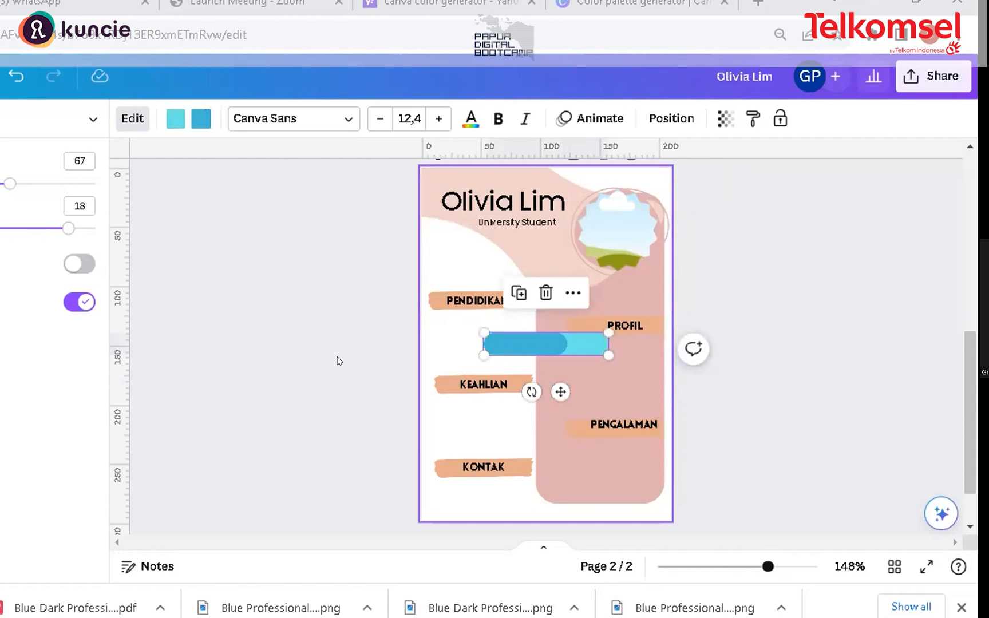
# Step: Recolour the progress bar with #dfb0b0 and #e6ac8b
pyautogui.click(200, 120)
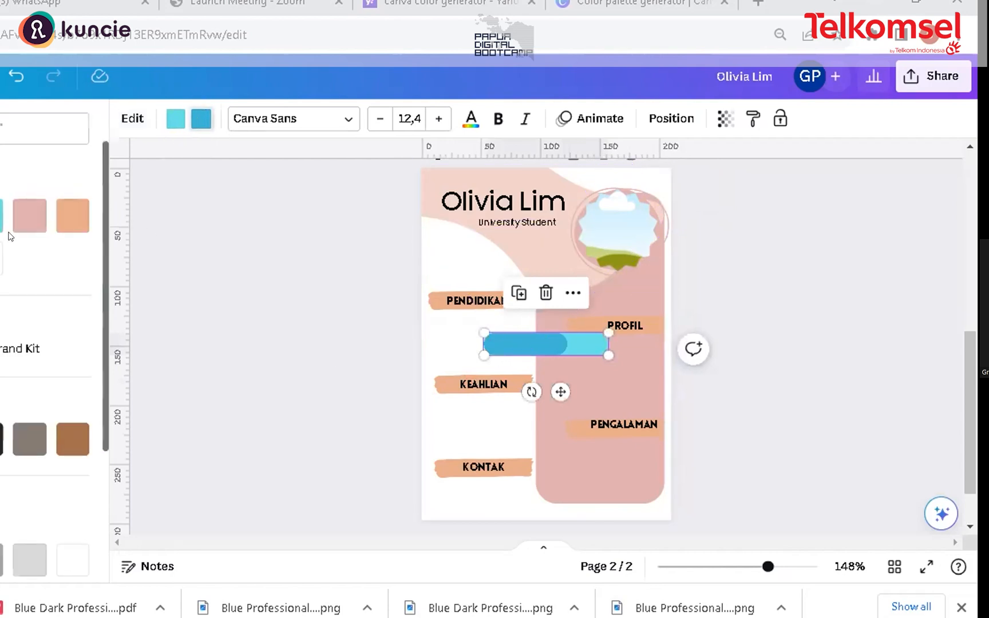
pyautogui.click(29, 216)
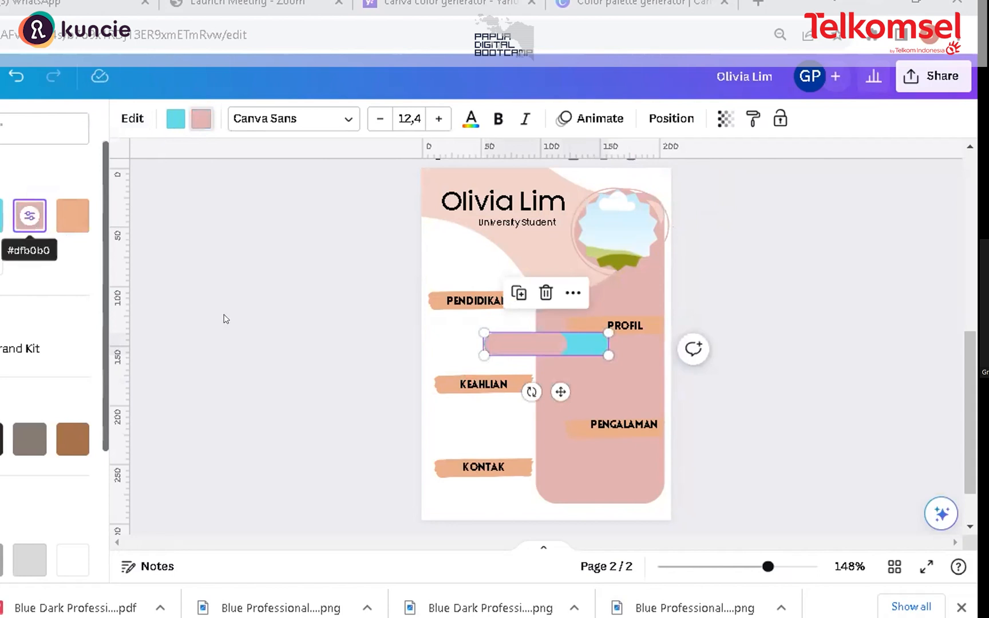
pyautogui.click(176, 119)
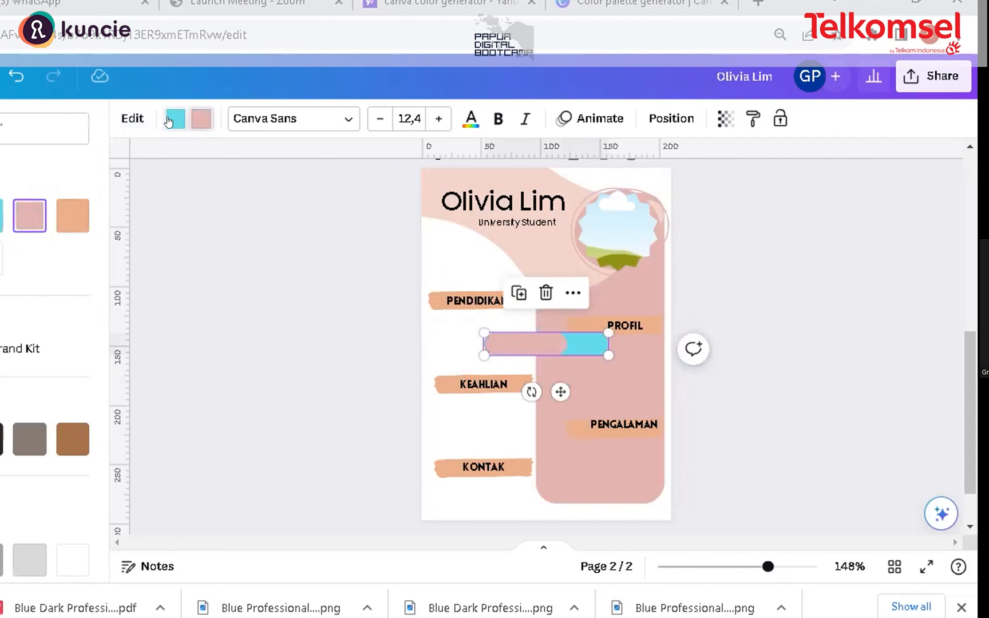
pyautogui.click(72, 211)
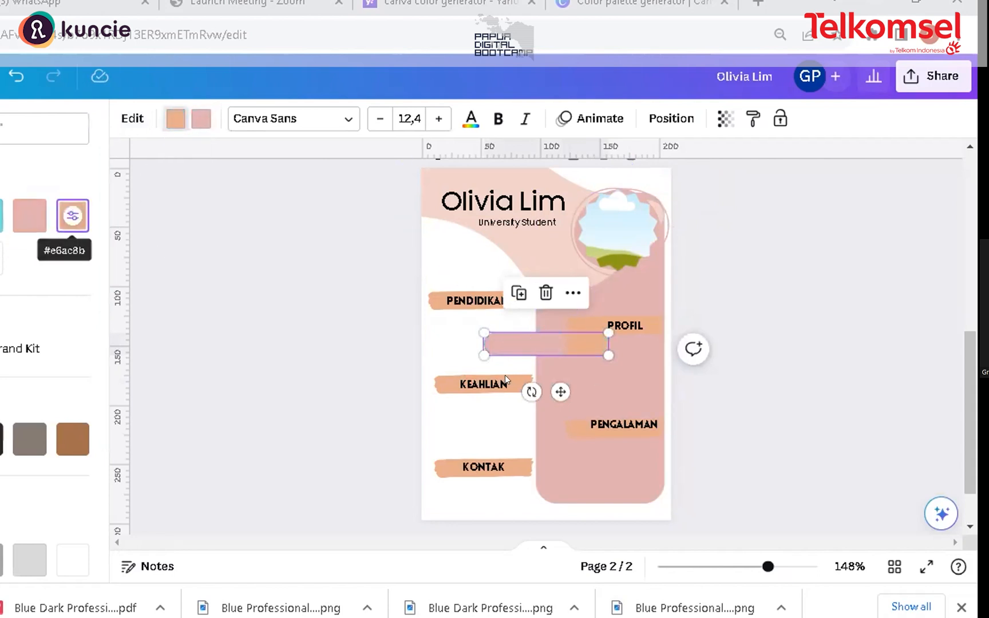
# Step: Shrink the progress bar to sit below KEAHLIAN and set its progress value to 100
pyautogui.moveTo(609, 355); pyautogui.dragTo(499, 397)
pyautogui.click(497, 416)
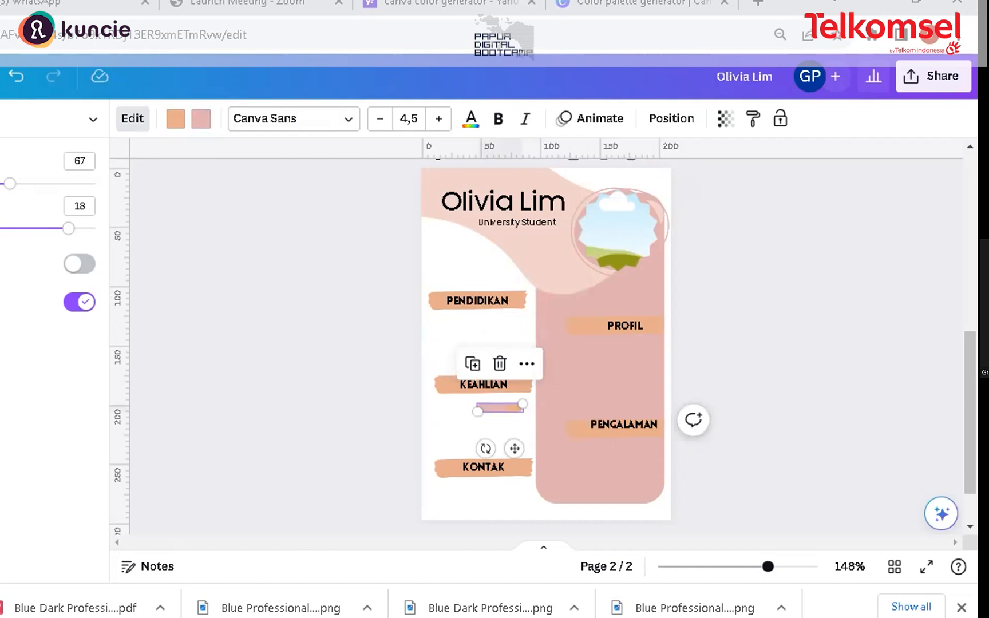
pyautogui.moveTo(10, 186); pyautogui.dragTo(106, 195)
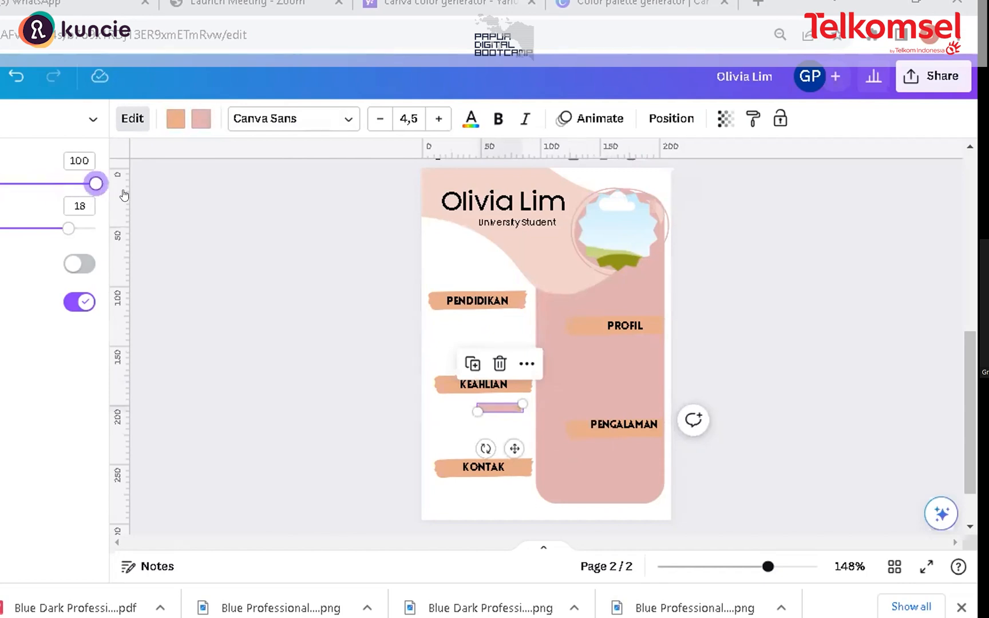
pyautogui.click(481, 414)
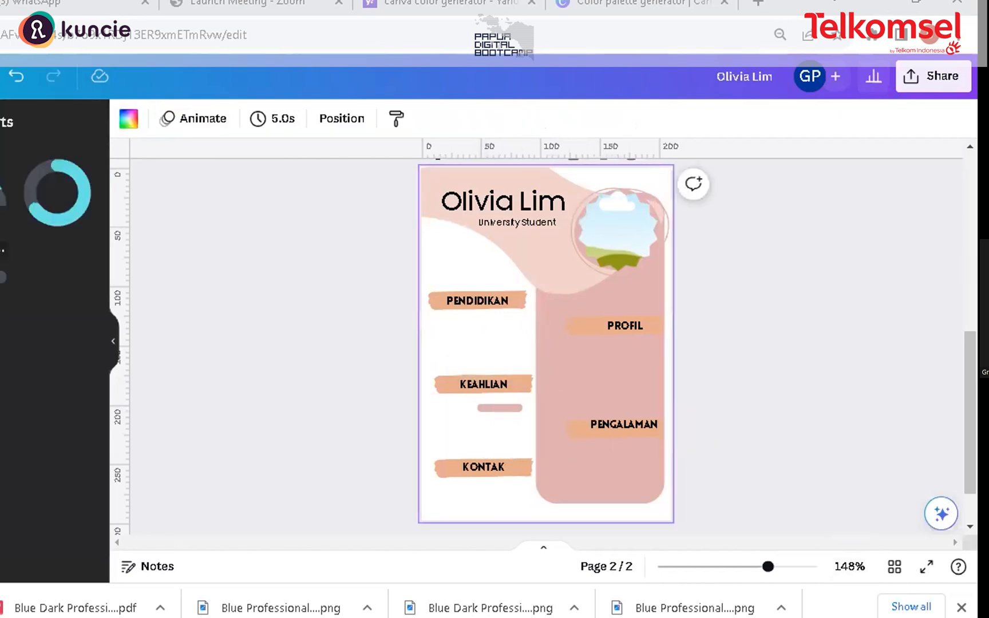
# Step: Add a second progress bar coloured brown and light peach, and shrink it below the KEAHLIAN label
pyautogui.click(2, 277)
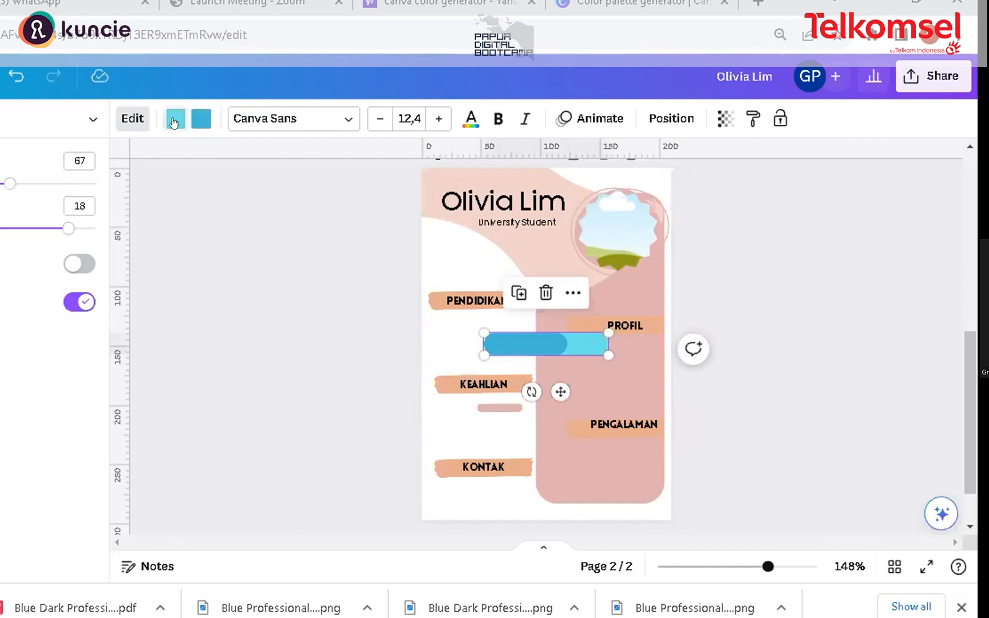
pyautogui.click(173, 121)
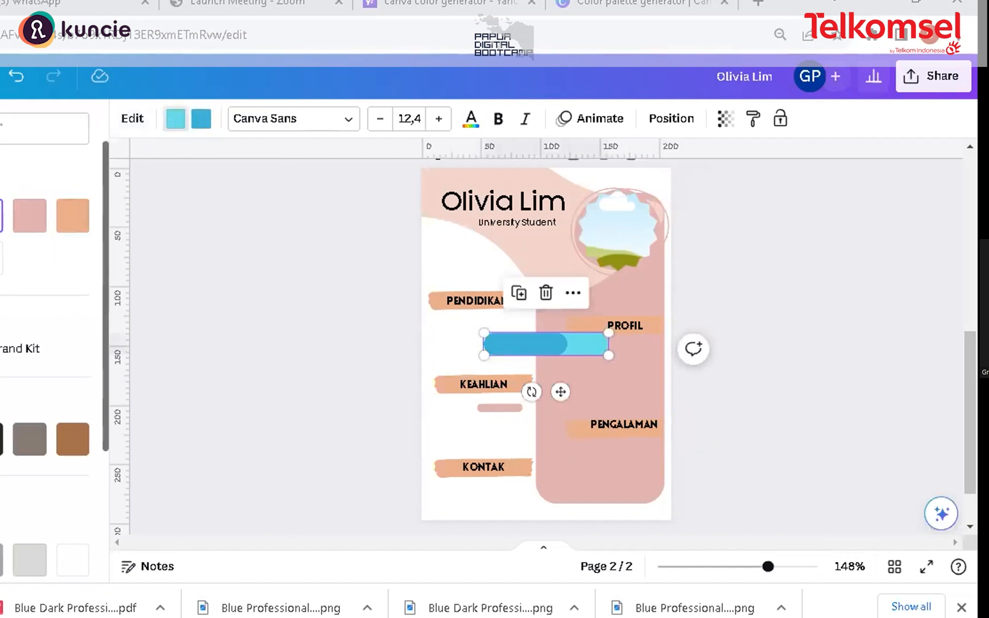
pyautogui.click(71, 216)
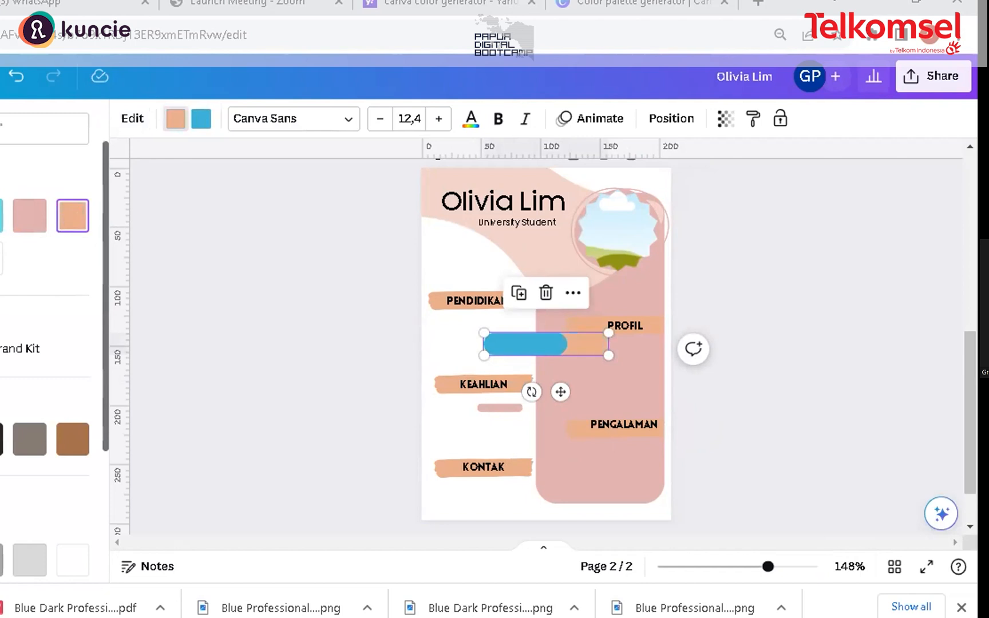
pyautogui.click(72, 216)
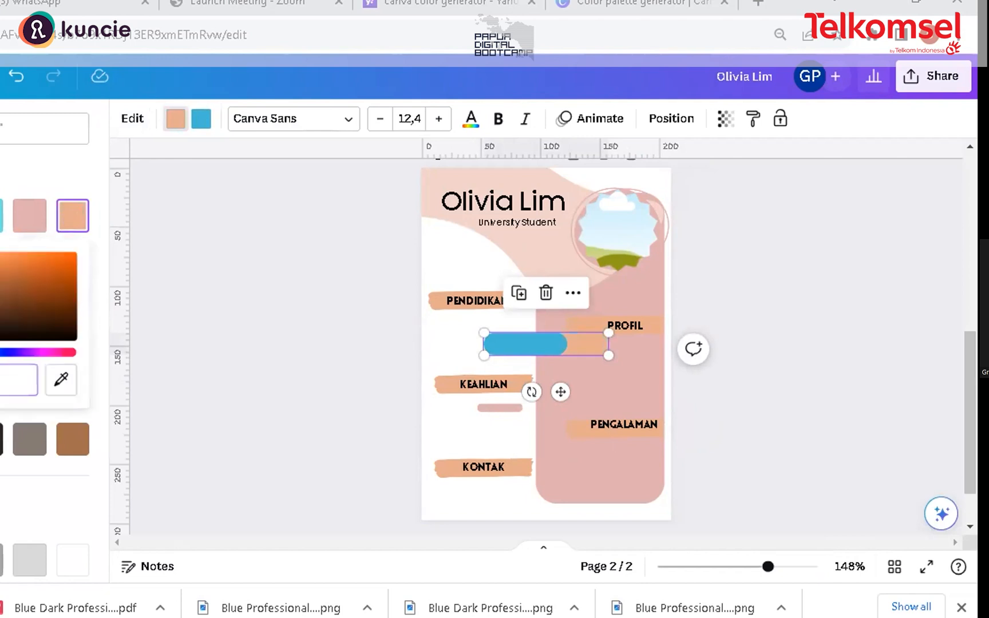
pyautogui.click(39, 324)
pyautogui.click(72, 439)
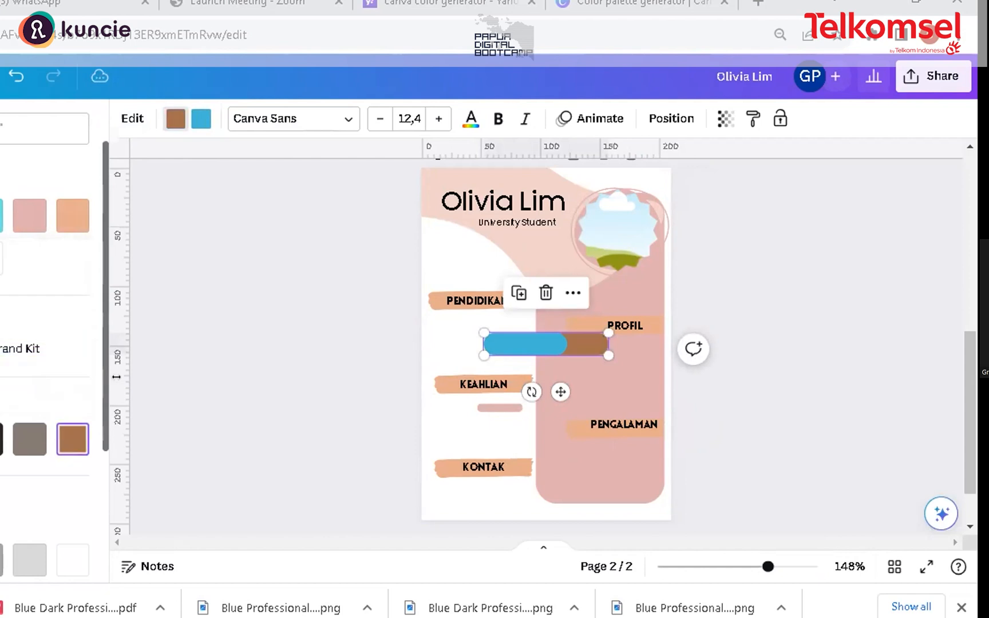
pyautogui.click(200, 114)
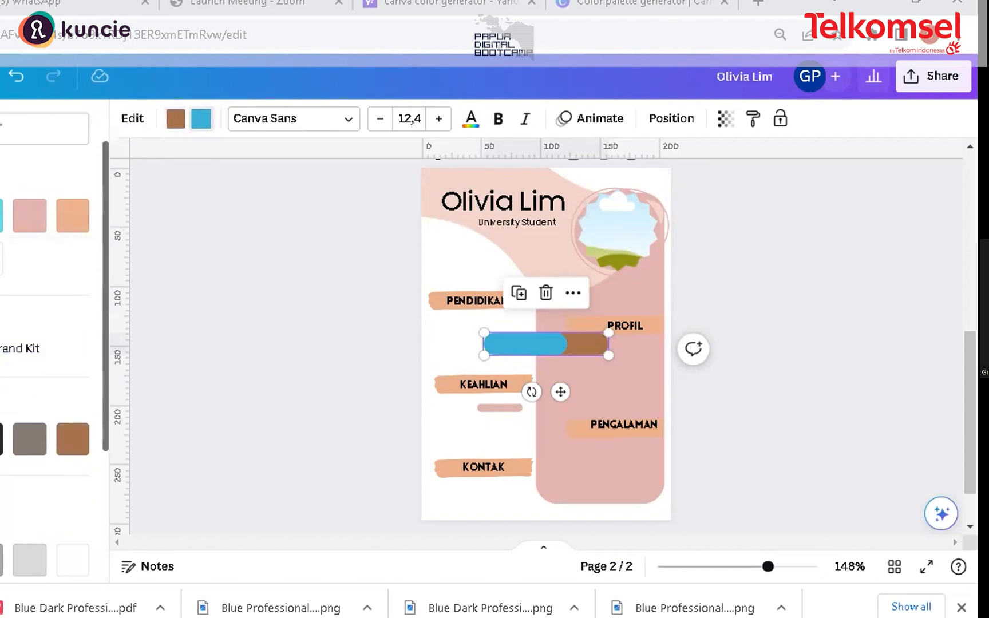
pyautogui.click(85, 292)
pyautogui.moveTo(599, 351); pyautogui.dragTo(497, 420)
# Step: Recolour the first progress bar pink and orange, then delete it
pyautogui.click(490, 408)
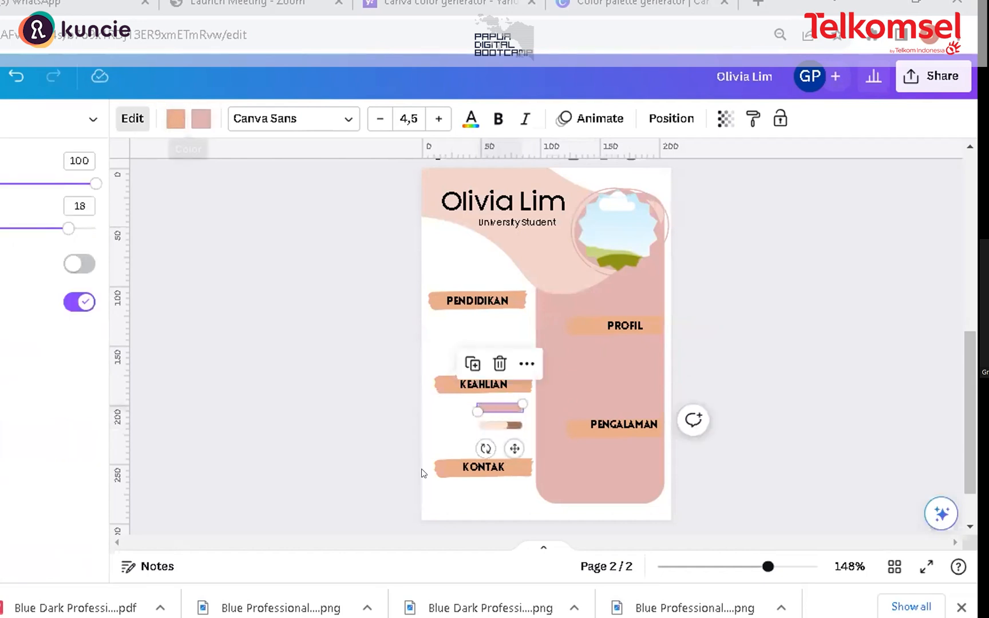
pyautogui.click(484, 427)
pyautogui.click(490, 405)
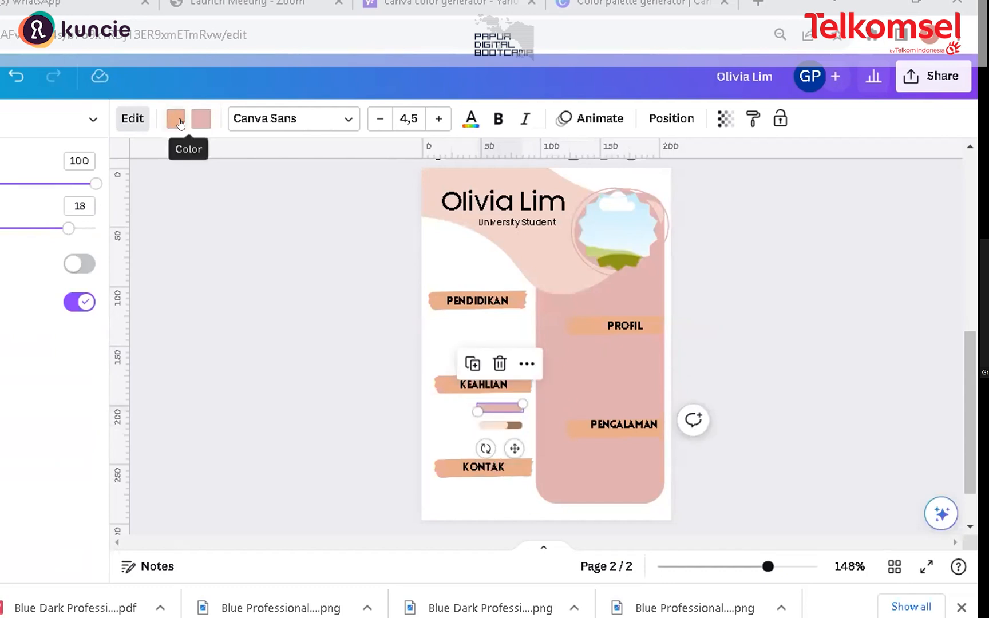
pyautogui.click(178, 121)
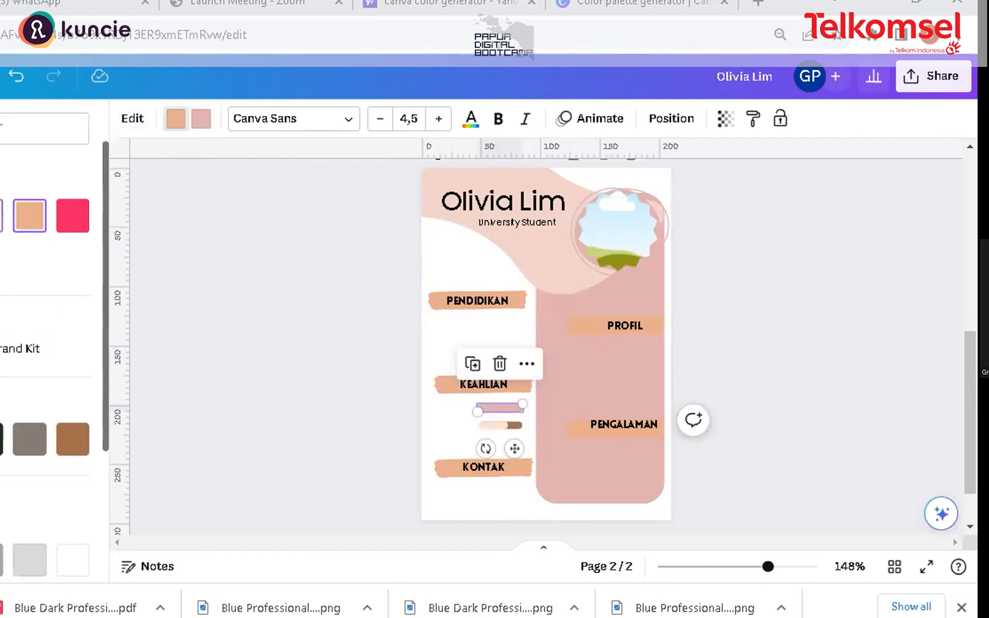
pyautogui.click(1, 216)
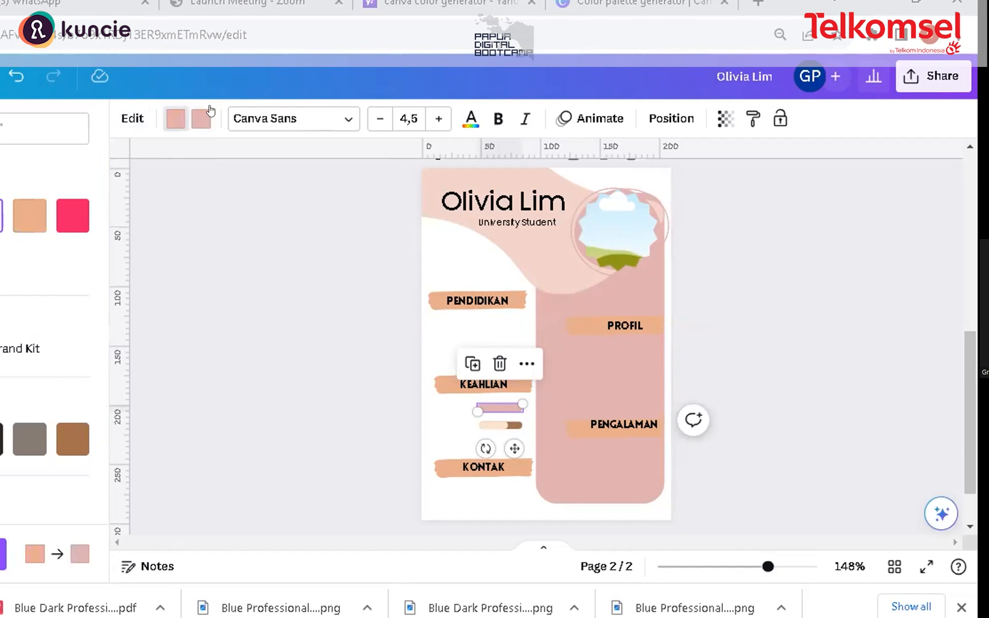
pyautogui.click(29, 216)
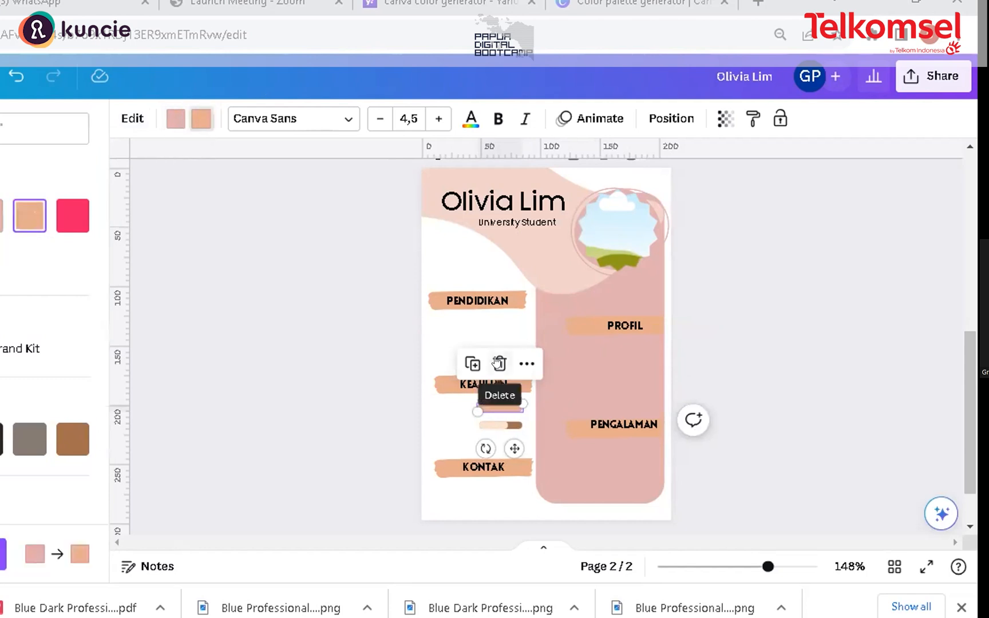
pyautogui.click(497, 430)
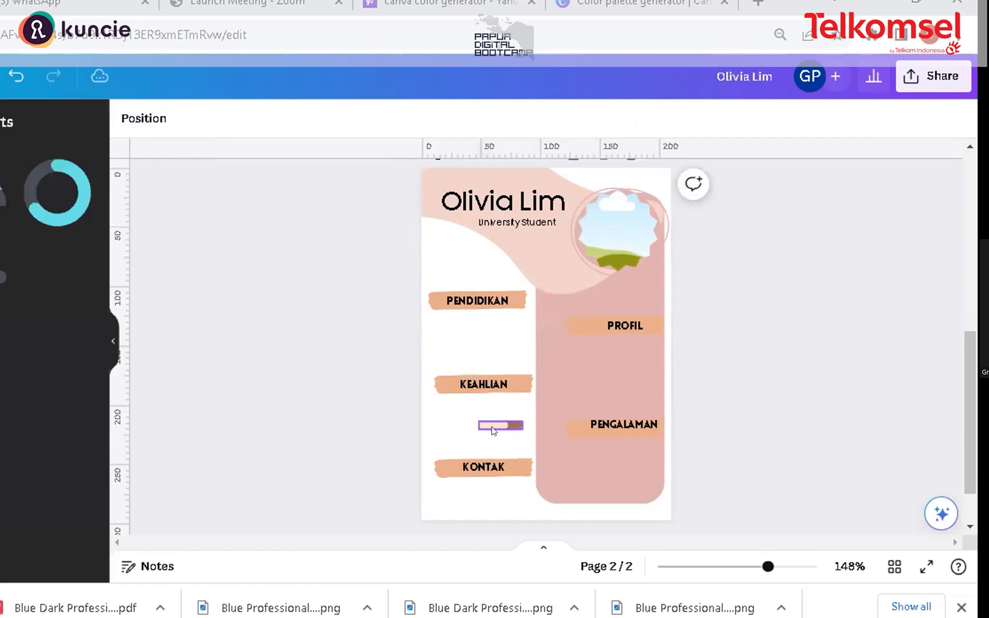
# Step: Duplicate the brown progress bar, place the copy just above it and set the copy's progress to 100
pyautogui.click(493, 428)
pyautogui.hotkey('ctrl', 'd')
pyautogui.moveTo(507, 435); pyautogui.dragTo(496, 399)
pyautogui.moveTo(10, 184); pyautogui.dragTo(101, 178)
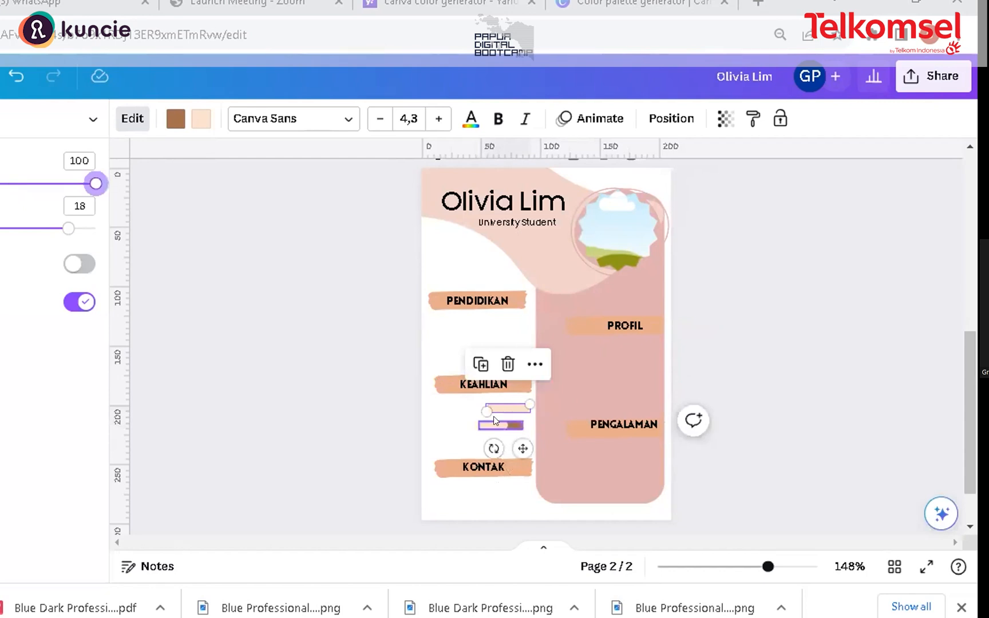
pyautogui.moveTo(496, 418); pyautogui.dragTo(497, 413)
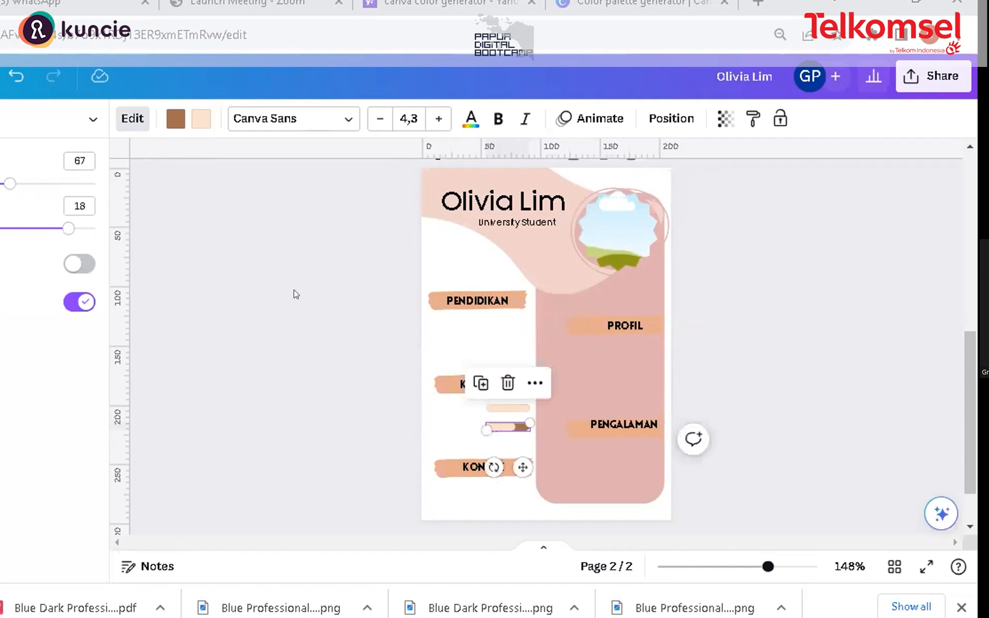
pyautogui.click(1, 187)
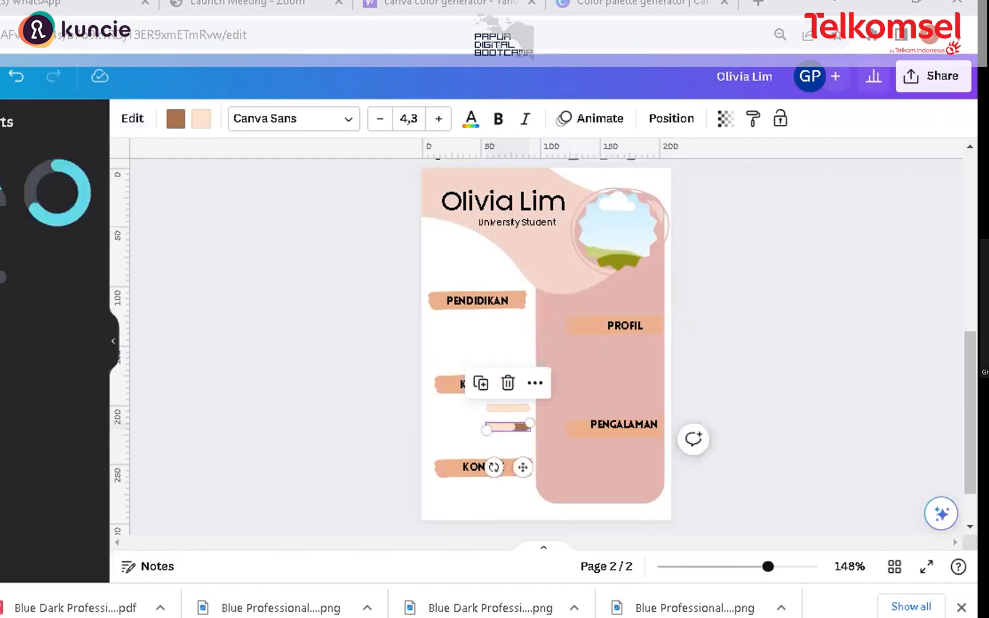
pyautogui.click(111, 339)
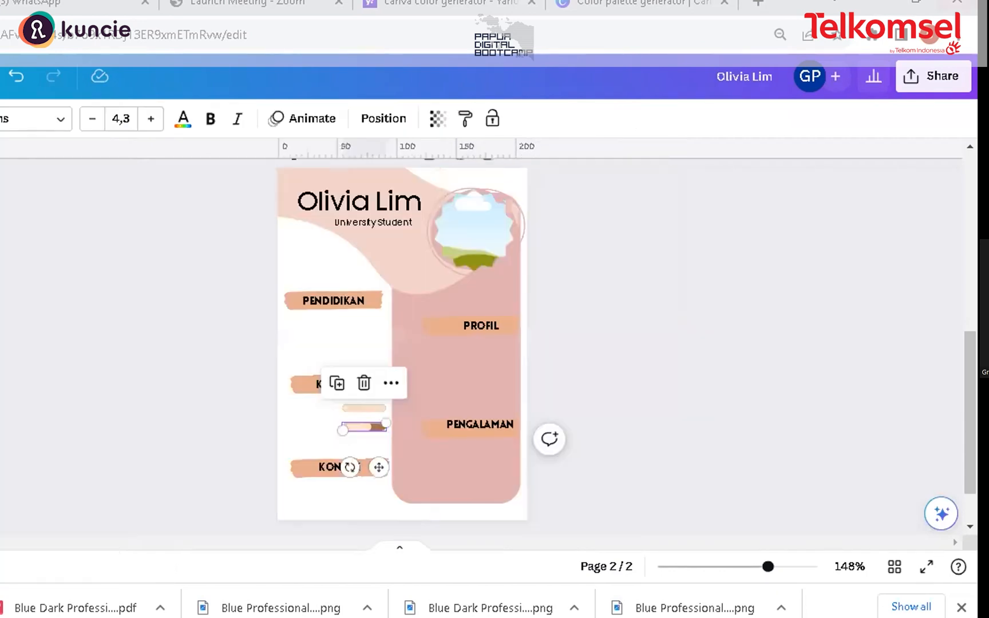
pyautogui.click(1, 244)
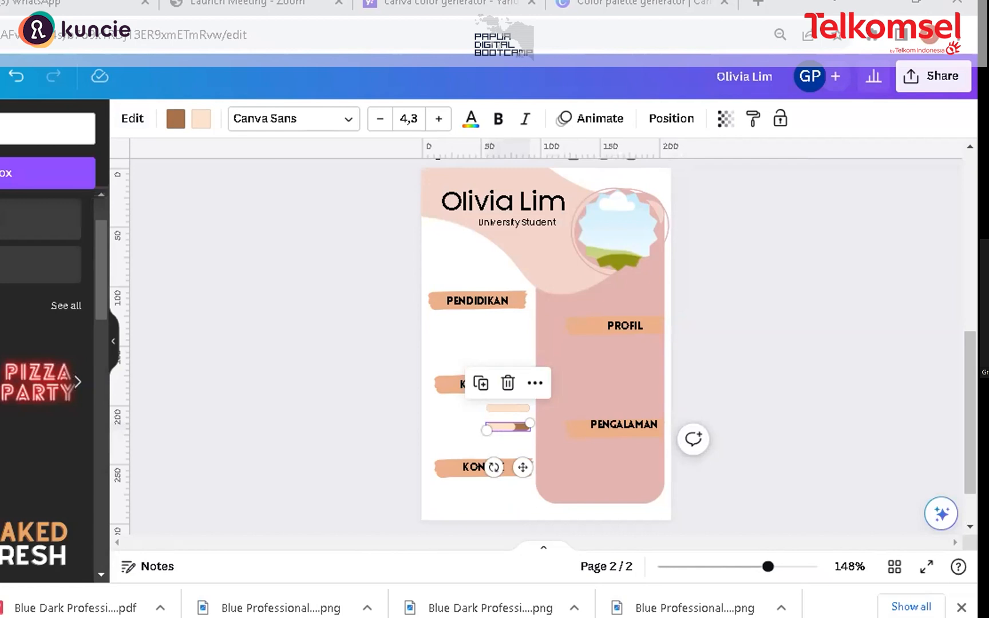
# Step: Add a subheading, paste the text Bahasa Indonesia and shrink it beside the upper progress bar
pyautogui.scroll(1, 40, 292)
pyautogui.click(40, 297)
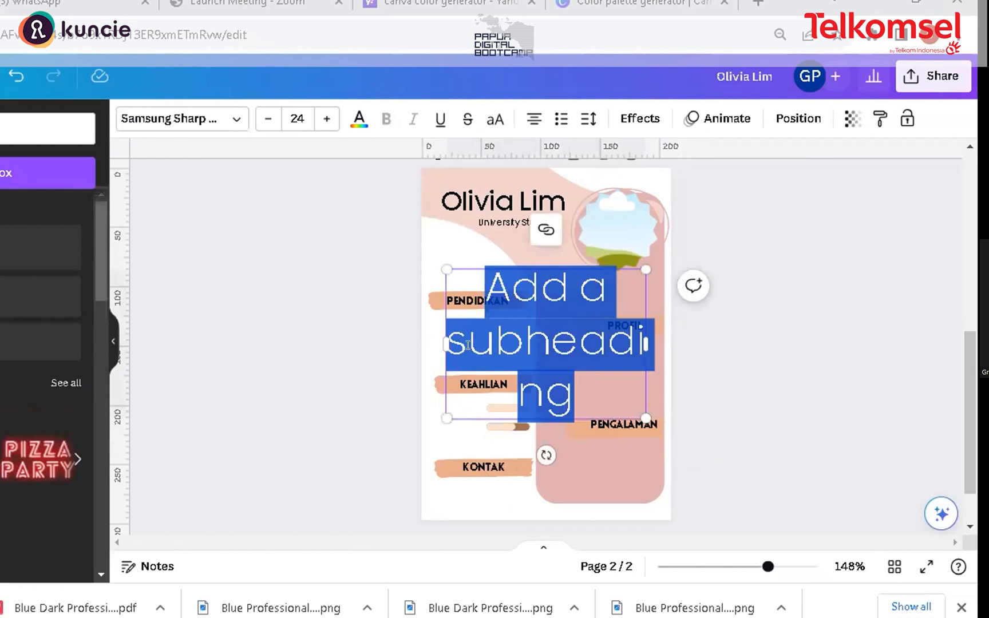
pyautogui.write('Bahasa Indonesia')
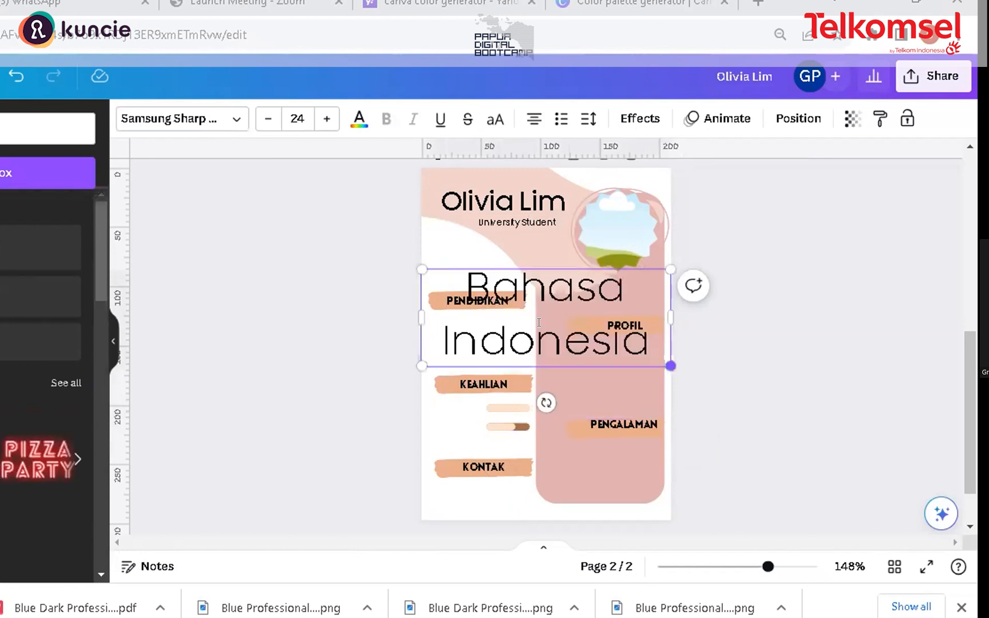
pyautogui.moveTo(670, 365); pyautogui.dragTo(464, 445)
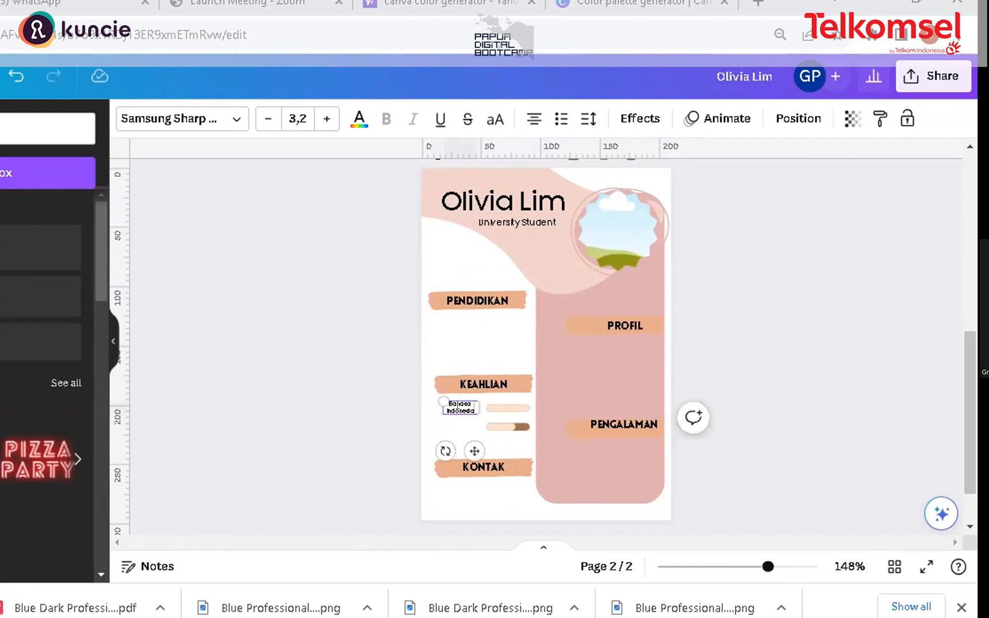
# Step: Duplicate the Bahasa Indonesia label, rename the copy Bahasa Inggris and place it beside the lower progress bar
pyautogui.click(465, 419)
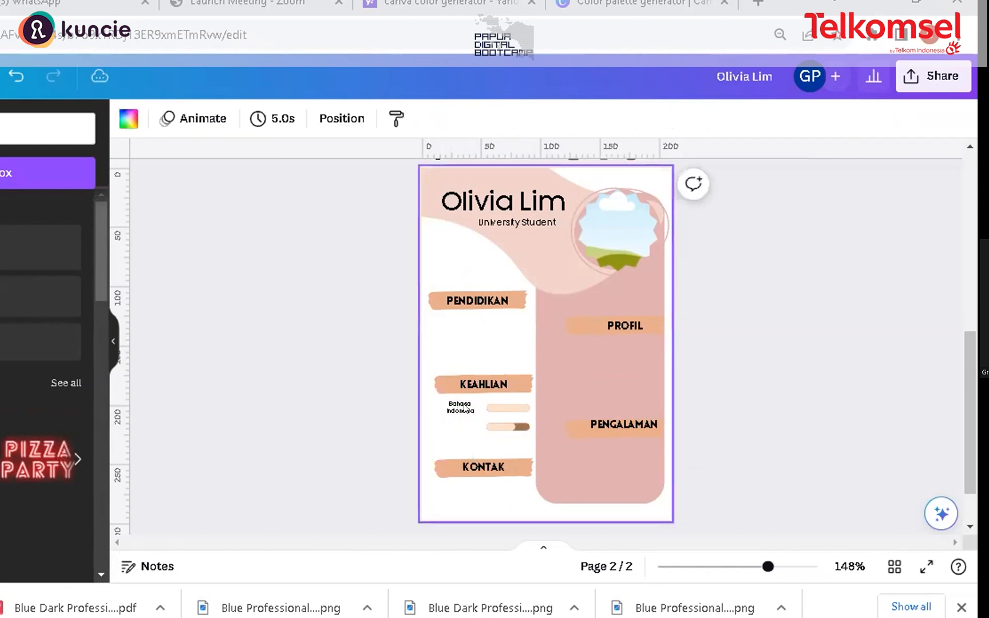
pyautogui.click(464, 409)
pyautogui.hotkey('ctrl', 'd')
pyautogui.doubleClick(471, 421)
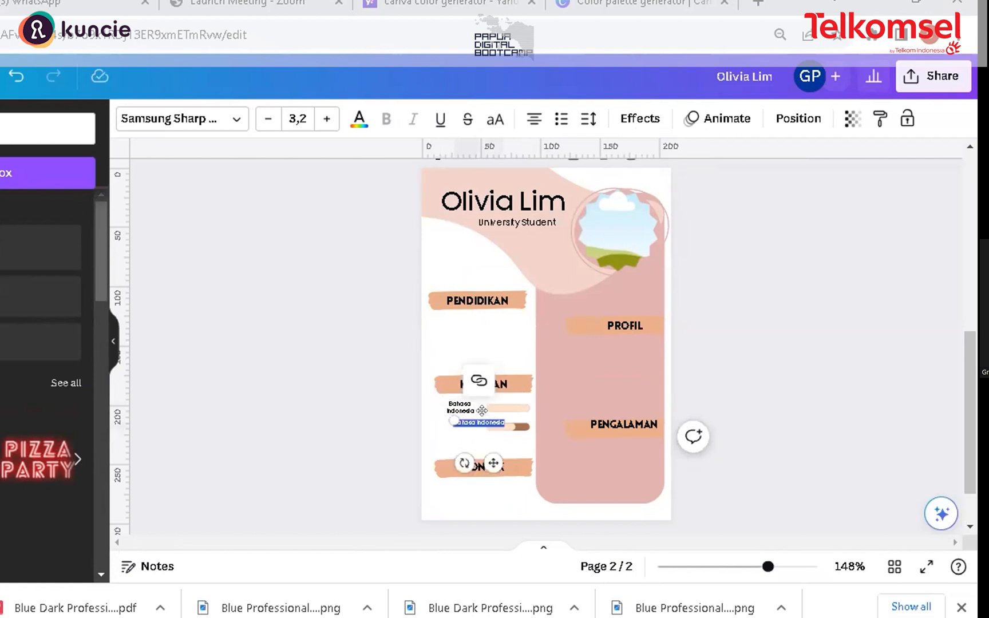
pyautogui.click(479, 419)
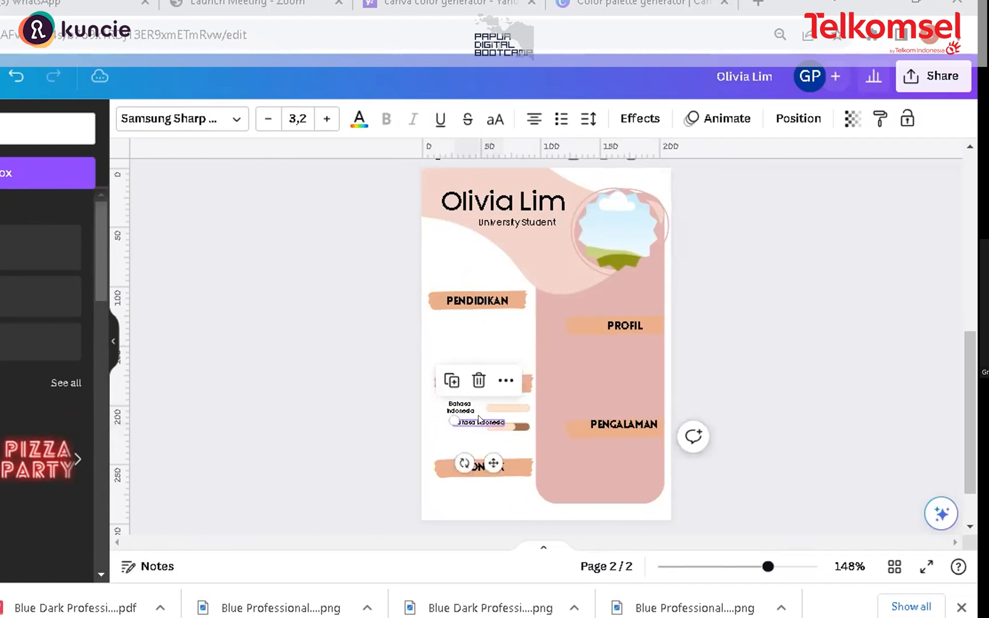
pyautogui.click(479, 417)
pyautogui.doubleClick(482, 420)
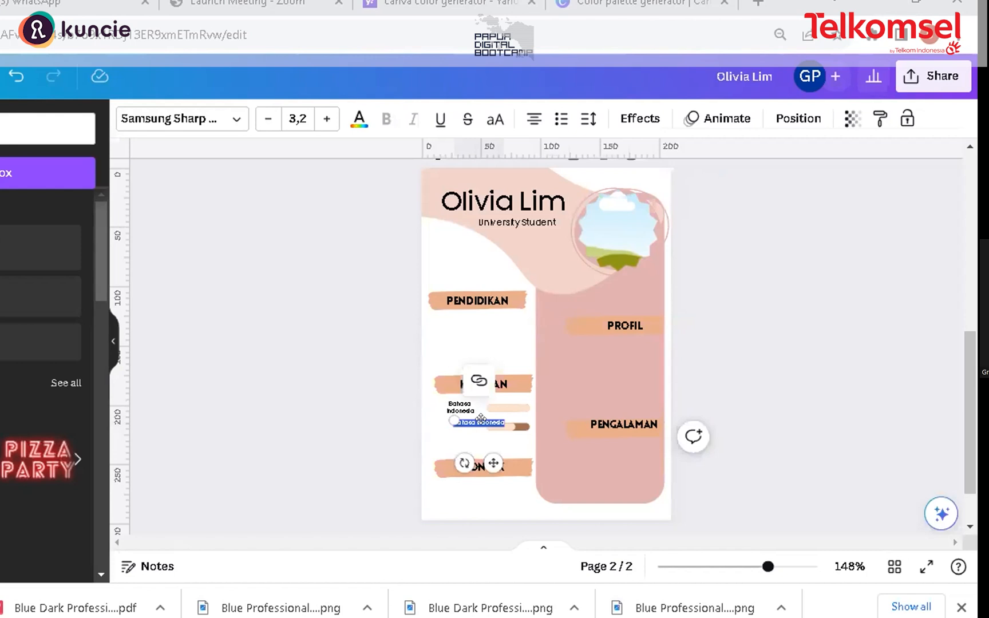
pyautogui.doubleClick(523, 421)
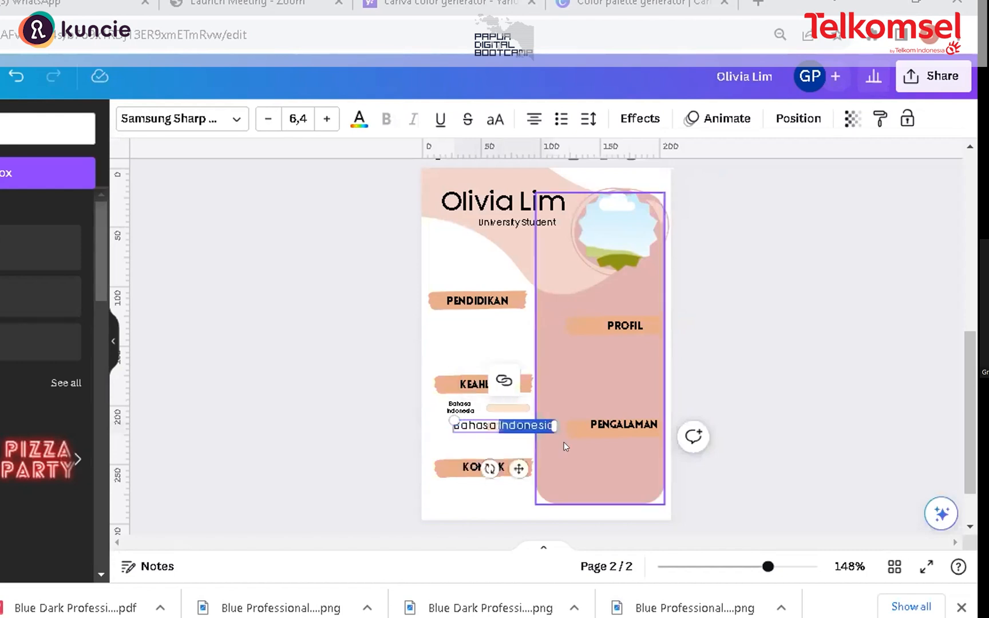
pyautogui.write('Inggris')
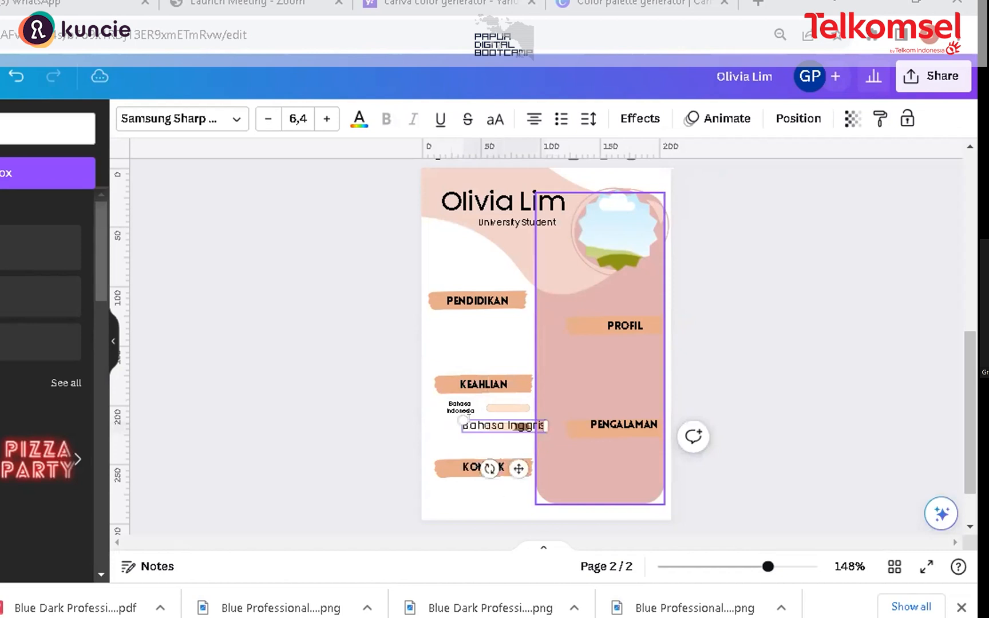
pyautogui.moveTo(463, 421); pyautogui.dragTo(438, 418)
pyautogui.click(539, 421)
pyautogui.click(516, 427)
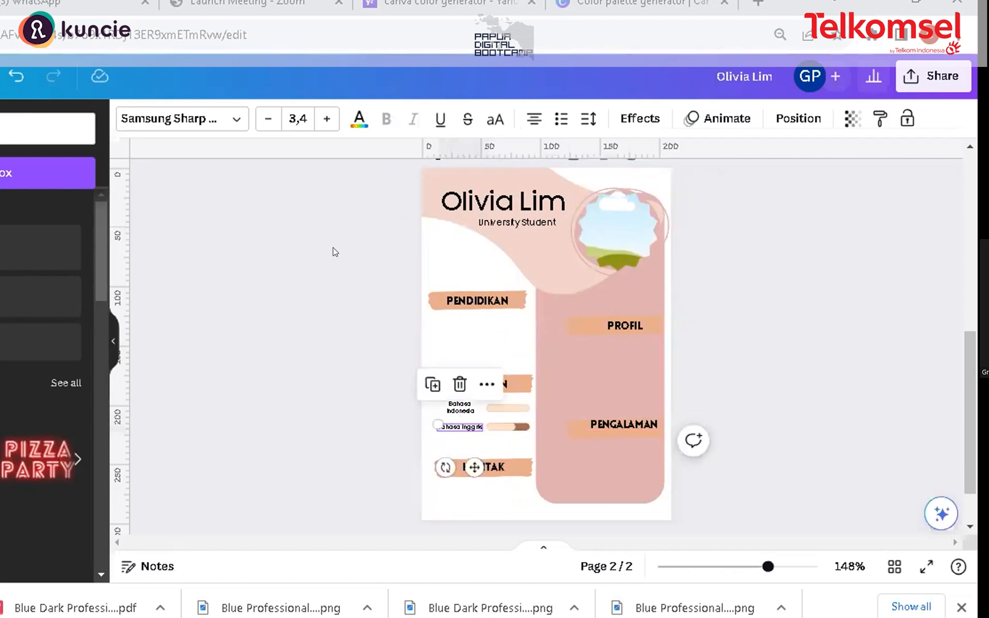
pyautogui.click(469, 333)
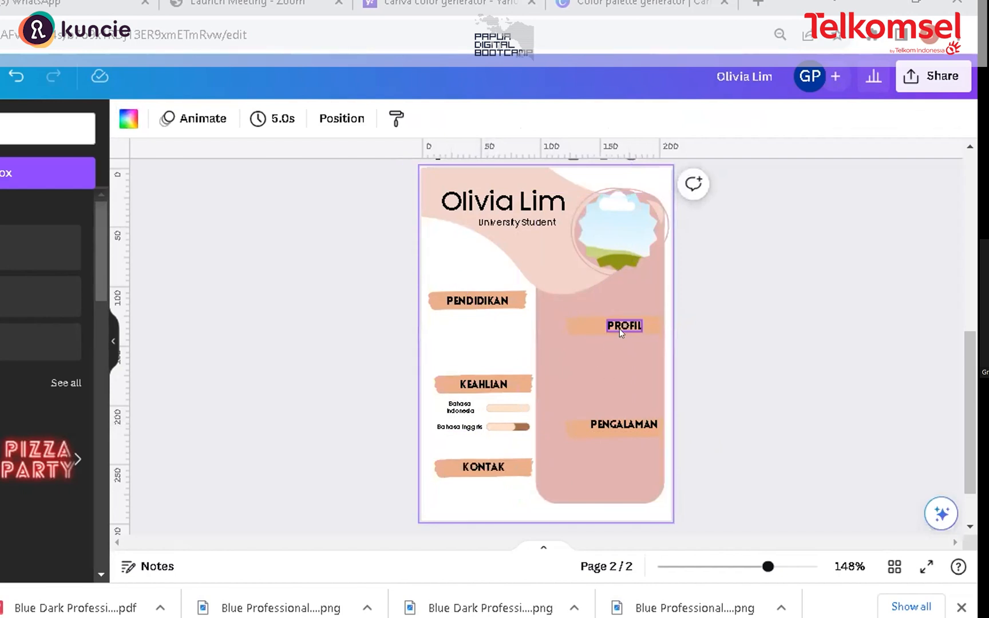
# Step: Stretch the tall pink panel slightly further down
pyautogui.moveTo(594, 474)
pyautogui.mouseDown()
pyautogui.moveTo(595, 482)
pyautogui.moveTo(585, 477)
pyautogui.moveTo(594, 488)
pyautogui.mouseUp()
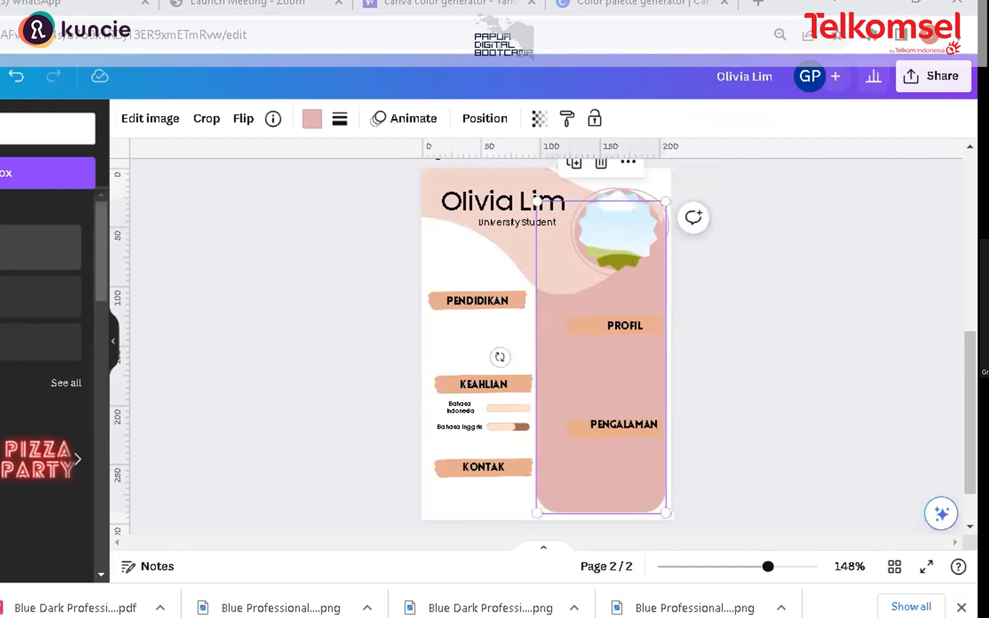
# Step: Add a subheading, type Seorang mahasiswa aktif semester 5 di Fakultas Akuntansi Universitas Cenderawasih yang men, and shrink it to size 4
pyautogui.click(26, 297)
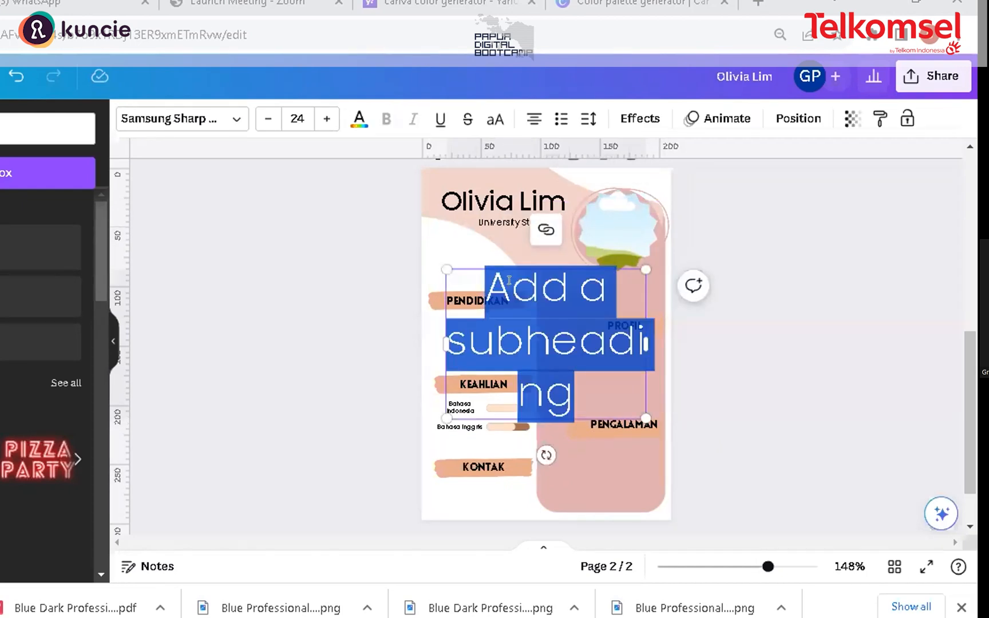
pyautogui.write('Seo')
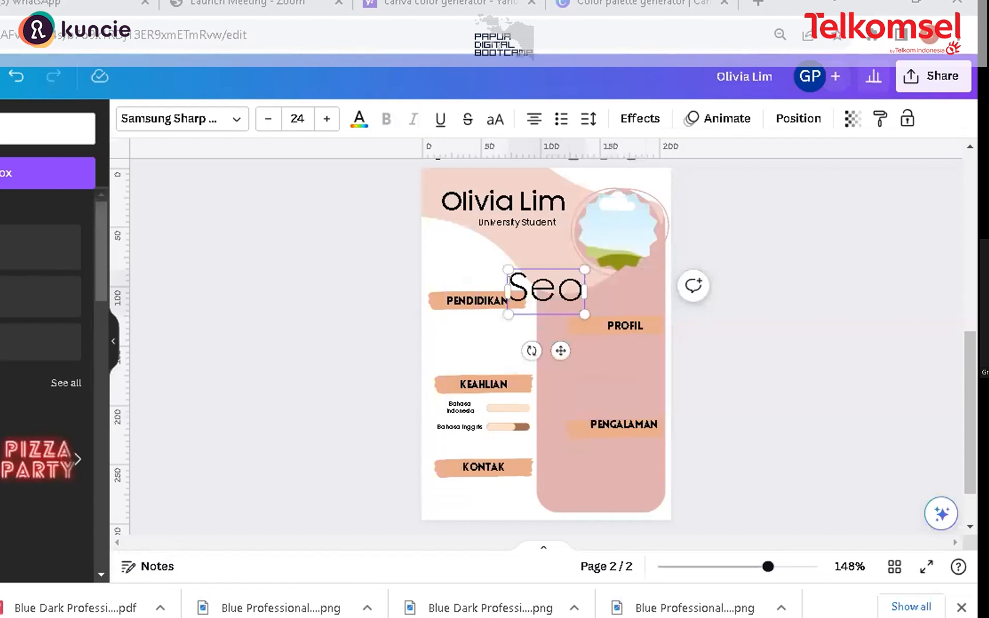
pyautogui.write('rang mahasiswa akti')
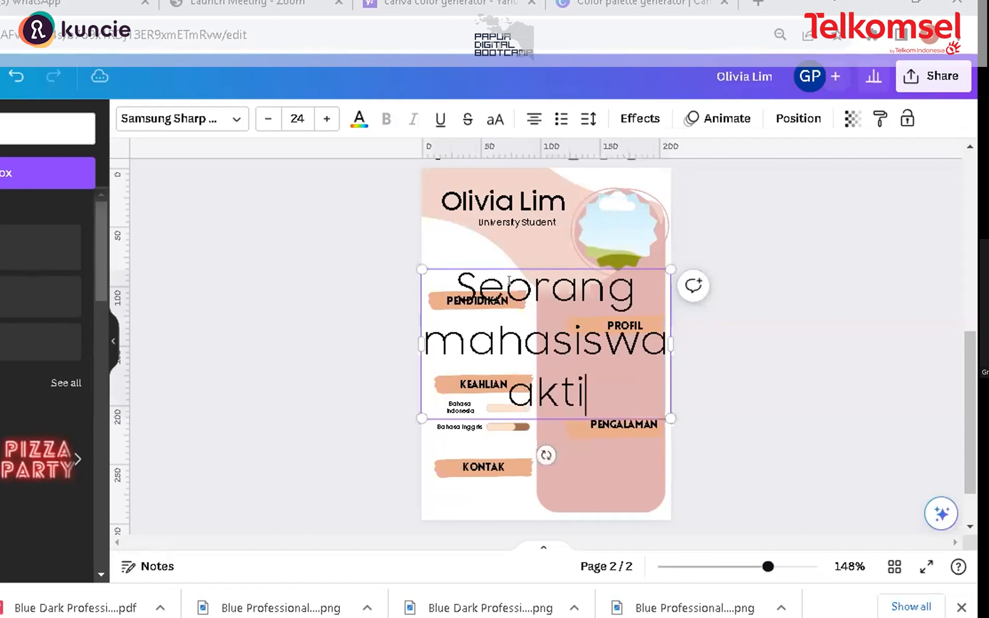
pyautogui.write('f semester 5')
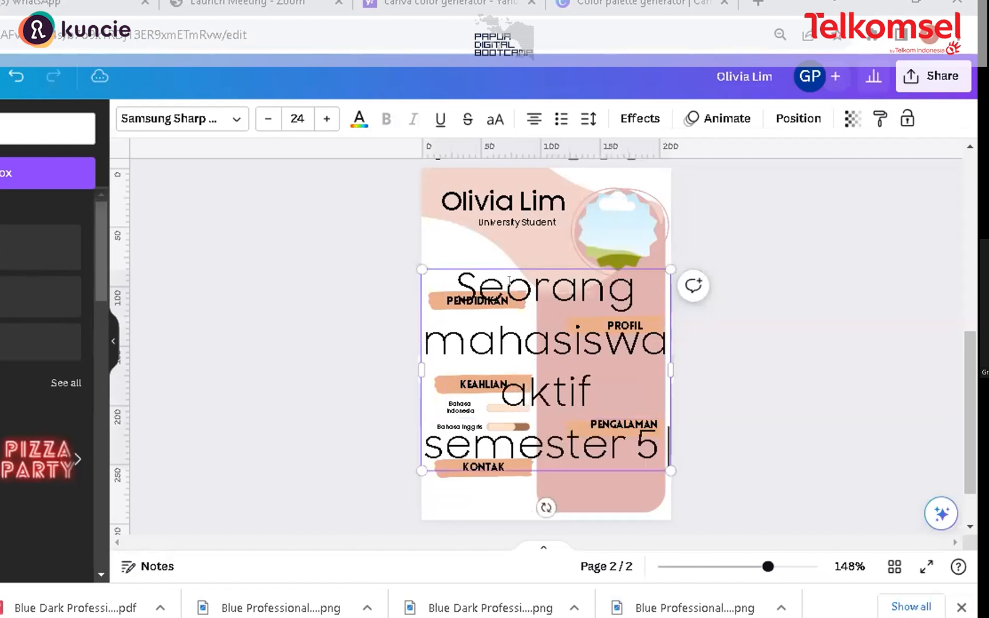
pyautogui.write(' di jur')
pyautogui.press('BackSpace')
pyautogui.press('BackSpace')
pyautogui.press('BackSpace')
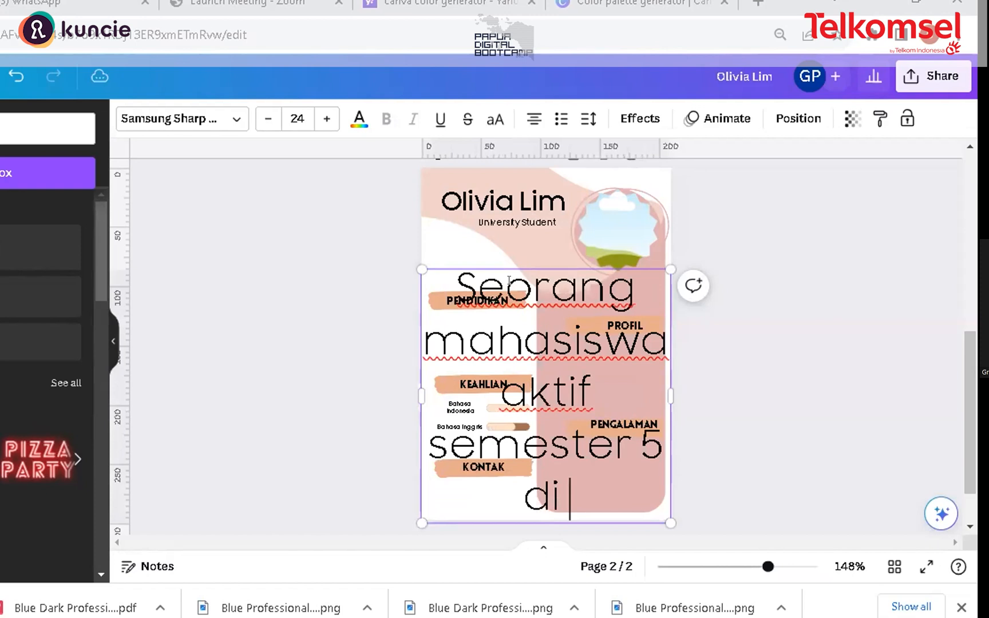
pyautogui.write('Fakultas Akuntan')
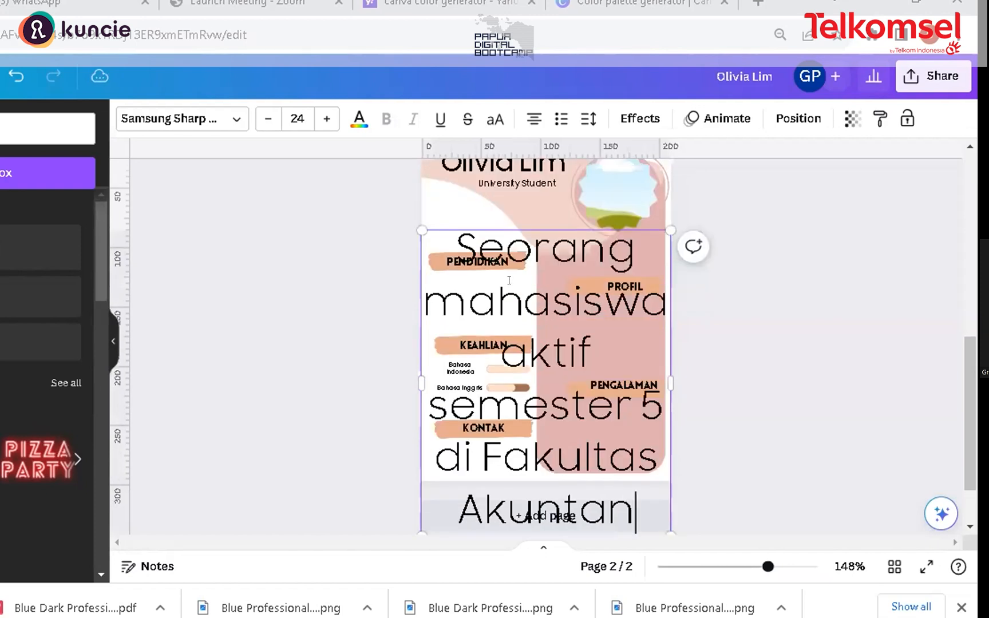
pyautogui.write('si U')
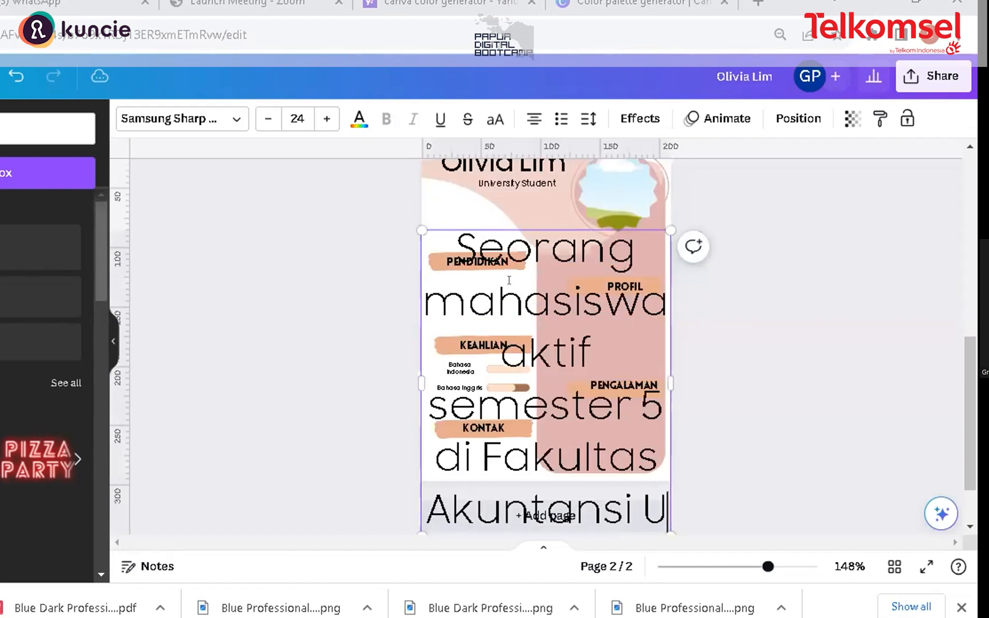
pyautogui.write('niversita')
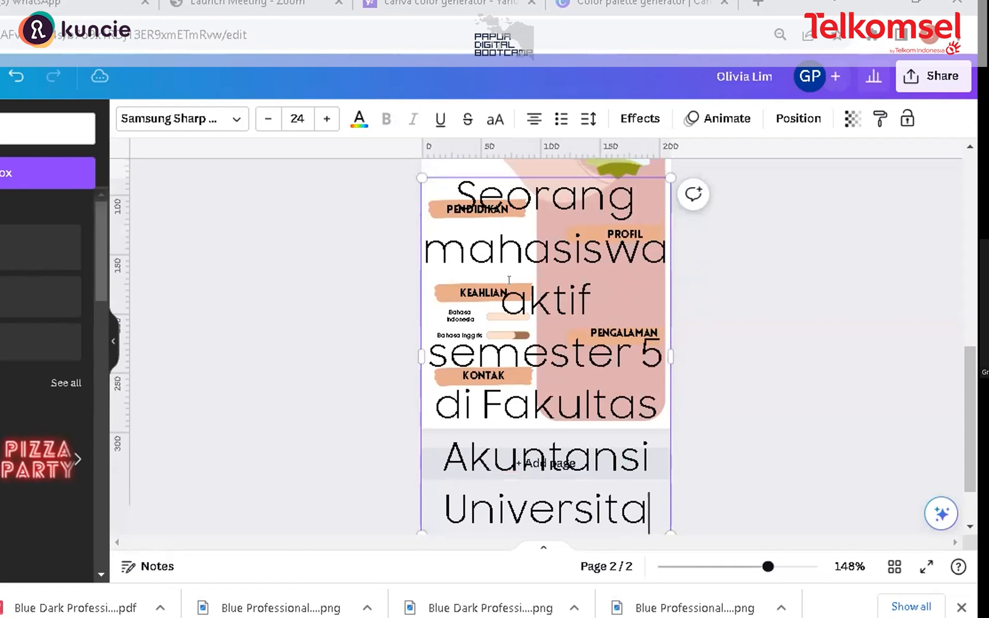
pyautogui.write('s Cenderawasih')
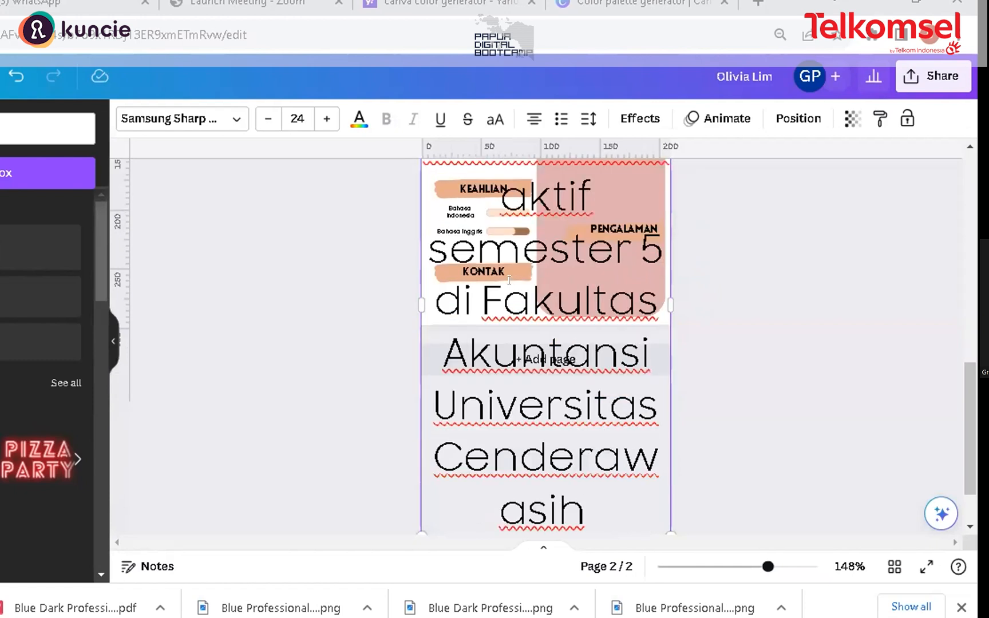
pyautogui.write(' yang m')
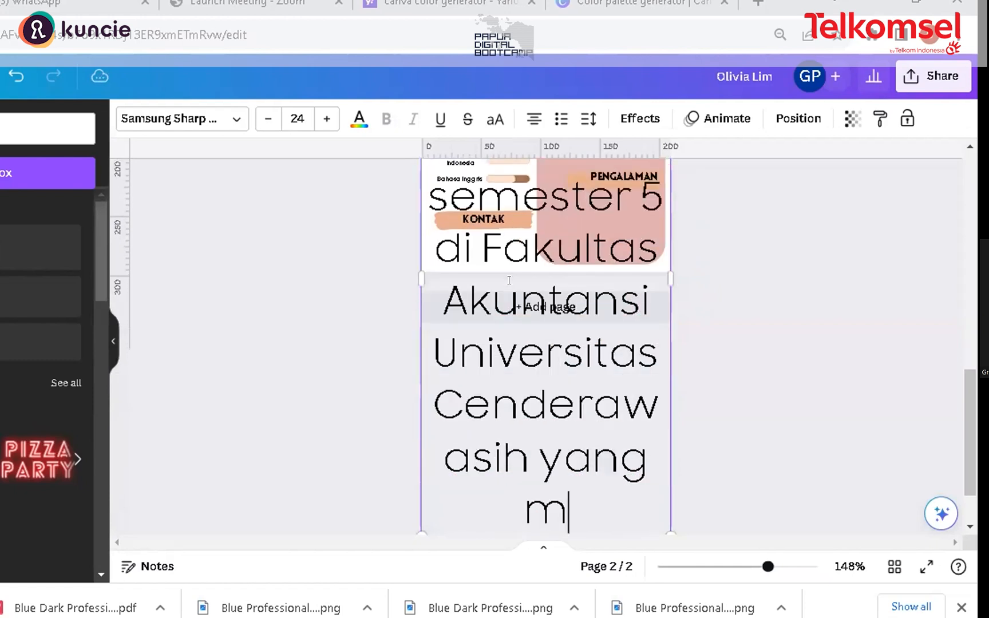
pyautogui.write('en')
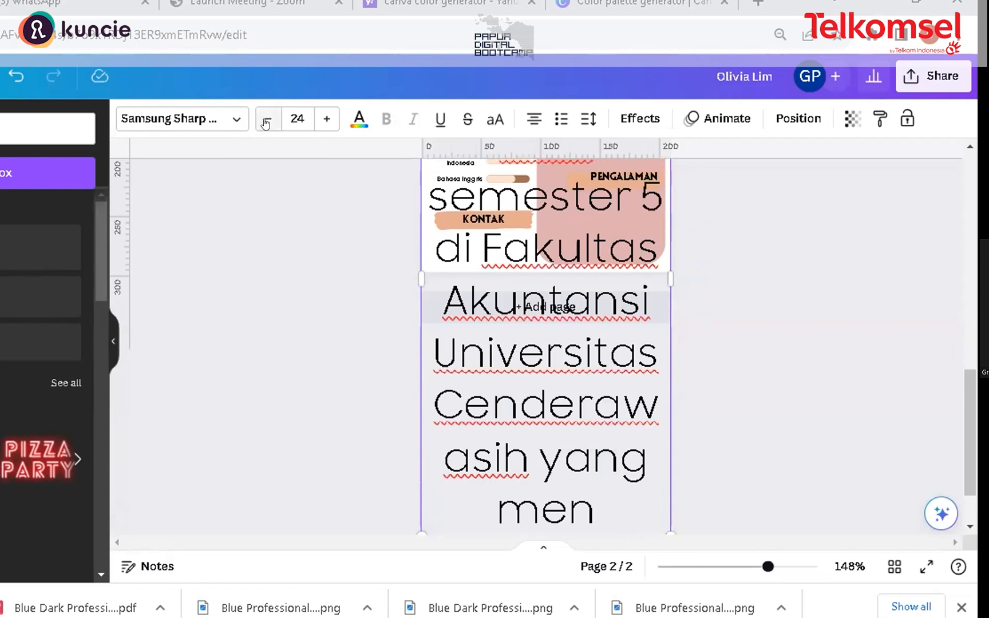
pyautogui.click(267, 122)
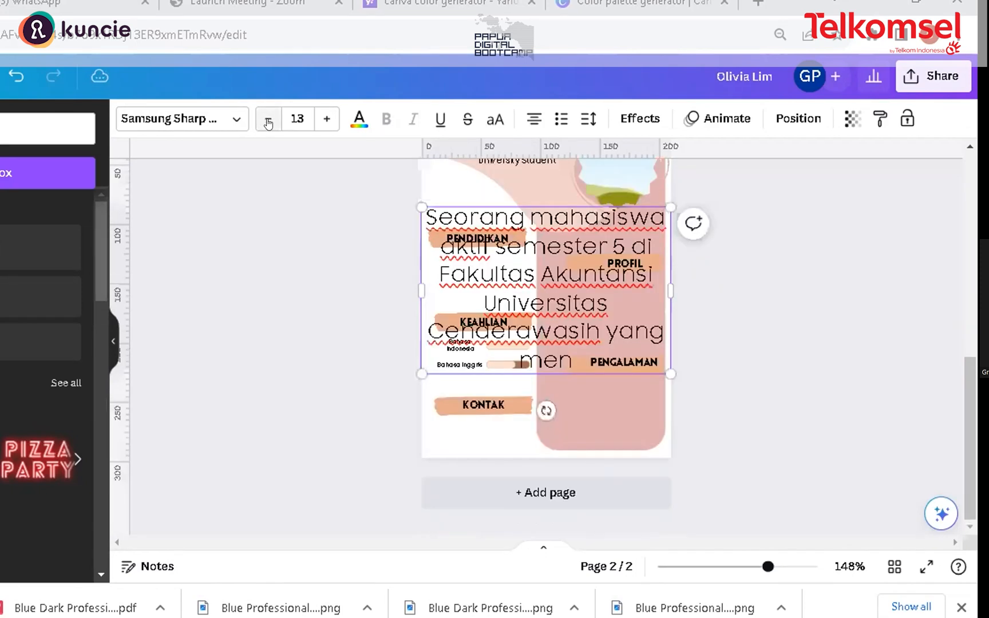
pyautogui.click(267, 123)
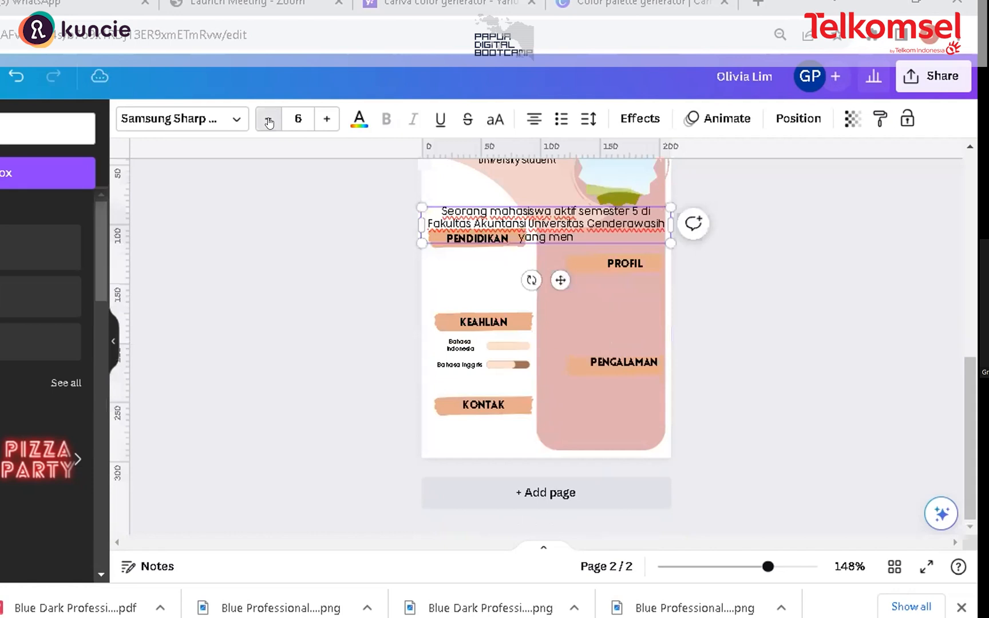
pyautogui.click(267, 122)
# Step: Finish the text so it ends menguasai pengetahuan akuntansi, pembukuan dan budgeting
pyautogui.write('guasai')
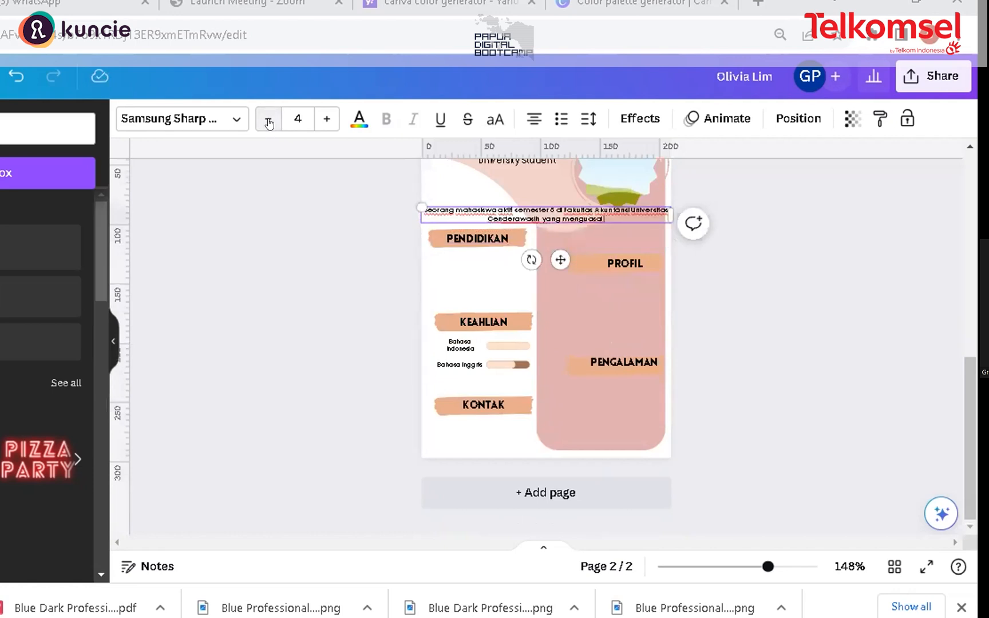
pyautogui.write(' pengetahuan')
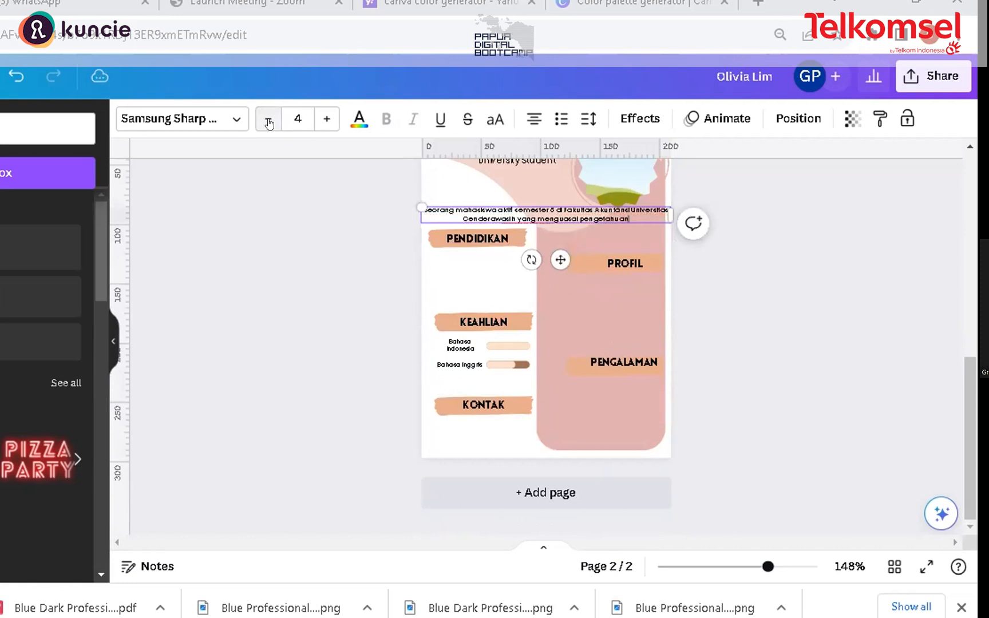
pyautogui.write(' akuntansi')
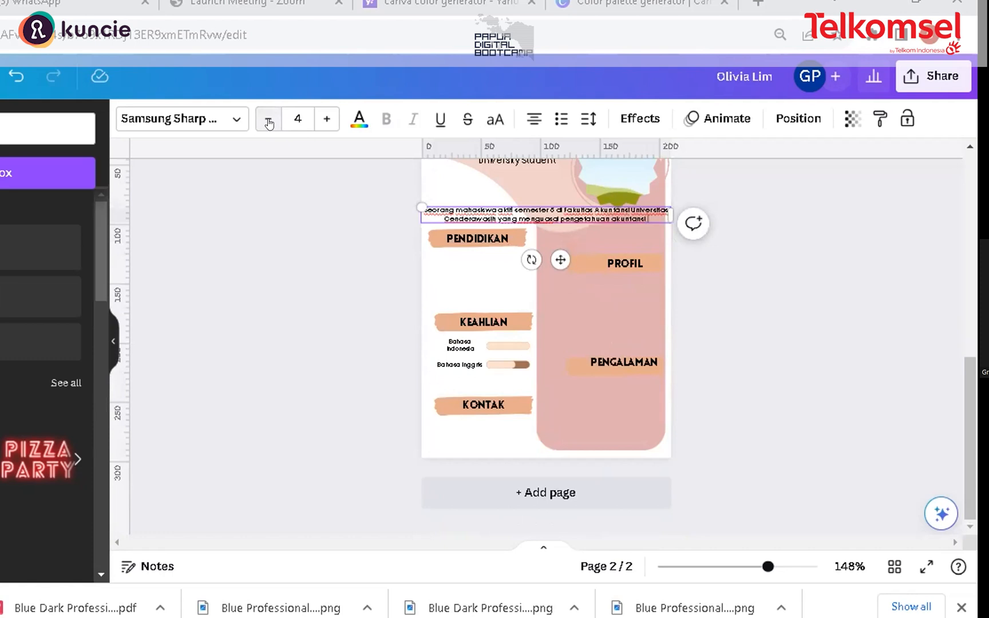
pyautogui.write('.')
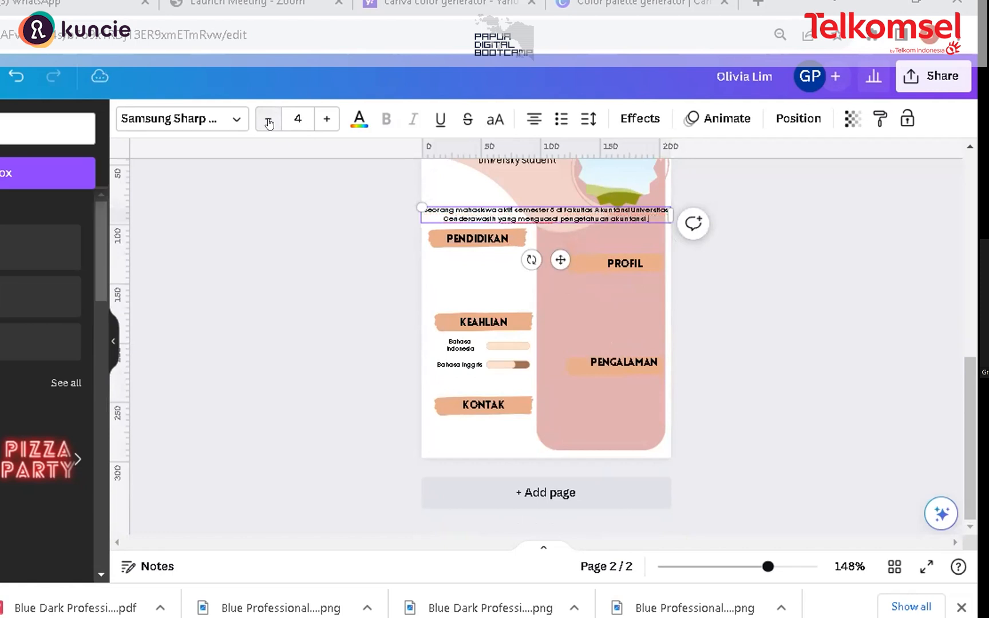
pyautogui.press('BackSpace')
pyautogui.write(', pembuk')
pyautogui.write('uan dan bu')
pyautogui.write('dgeting')
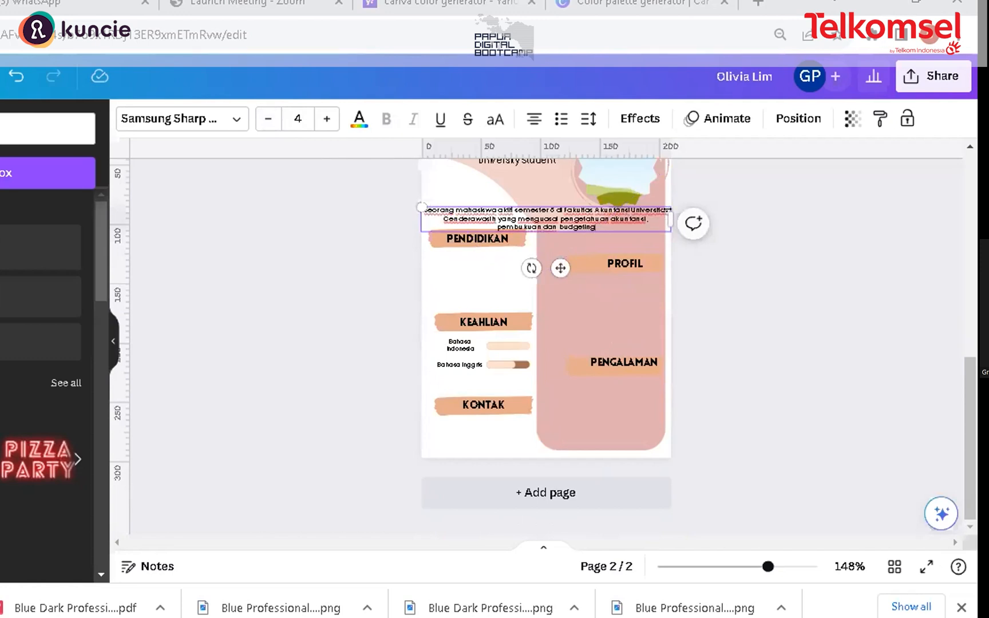
# Step: Place the description text beneath the PROFIL label, right-align it and shrink it to fit inside the pink panel
pyautogui.moveTo(671, 219); pyautogui.dragTo(648, 292)
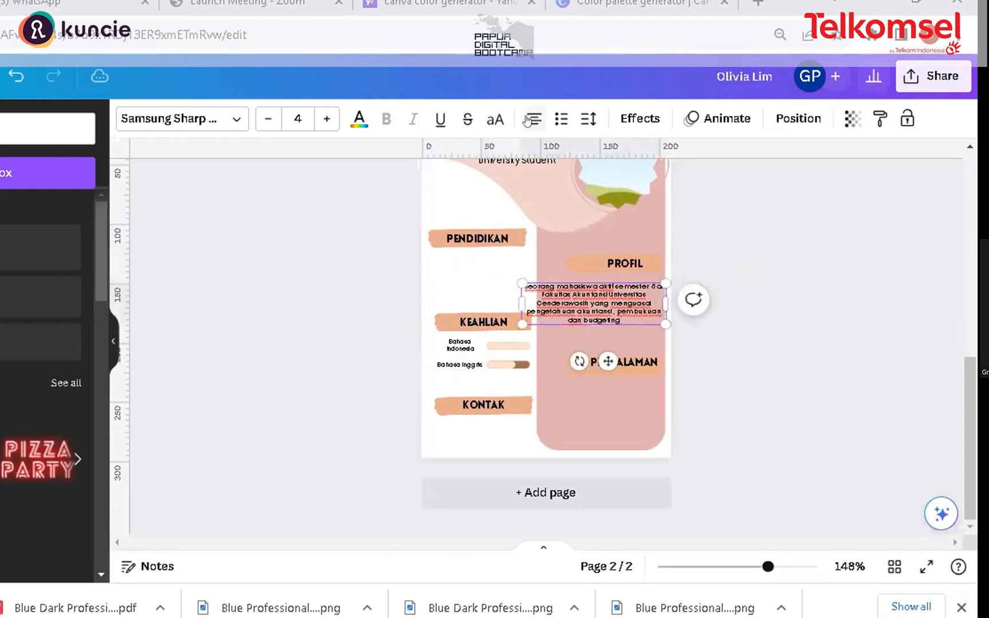
pyautogui.click(527, 119)
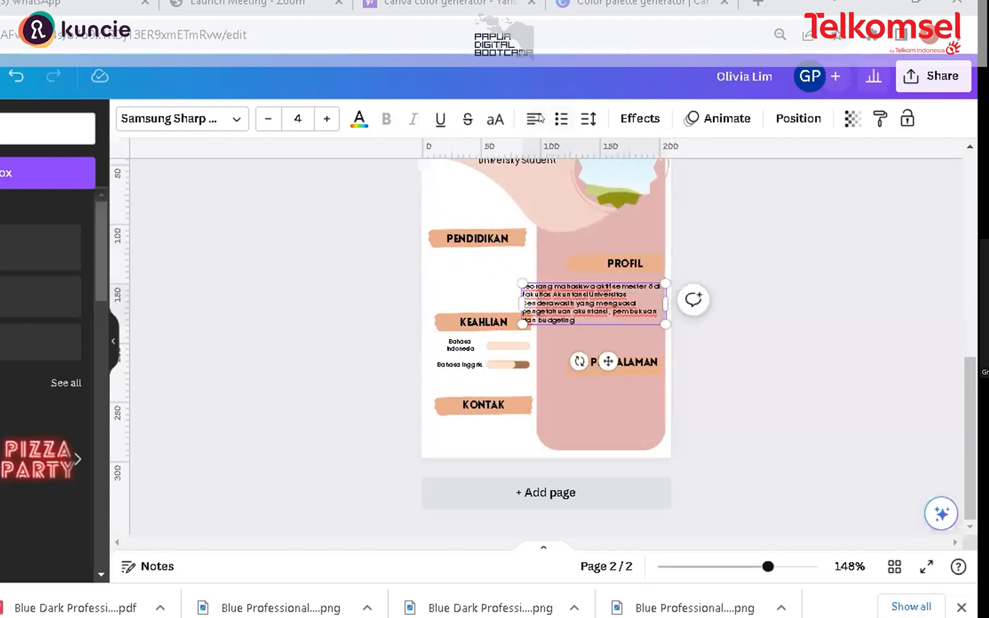
pyautogui.click(536, 119)
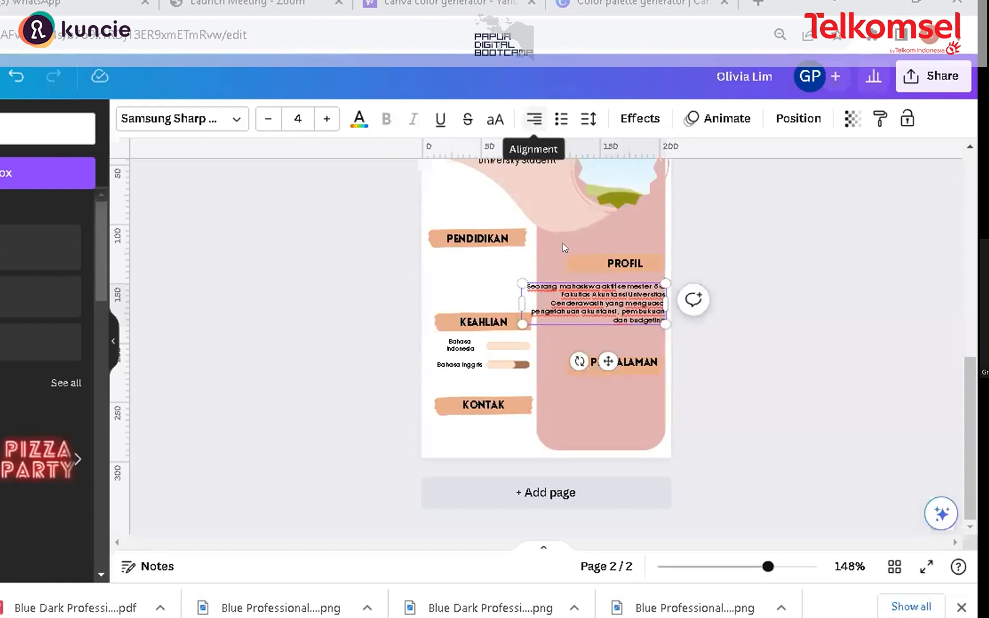
pyautogui.moveTo(523, 282); pyautogui.dragTo(571, 297)
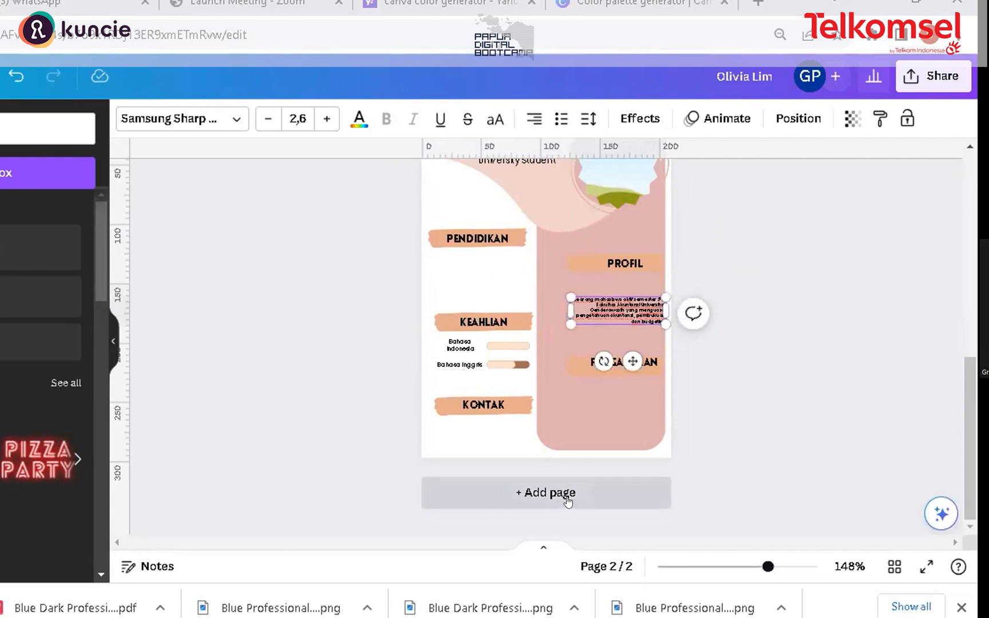
# Step: Move the description text up so it sits just below the PROFIL label
pyautogui.click(779, 556)
pyautogui.scroll(2, 963, 446)
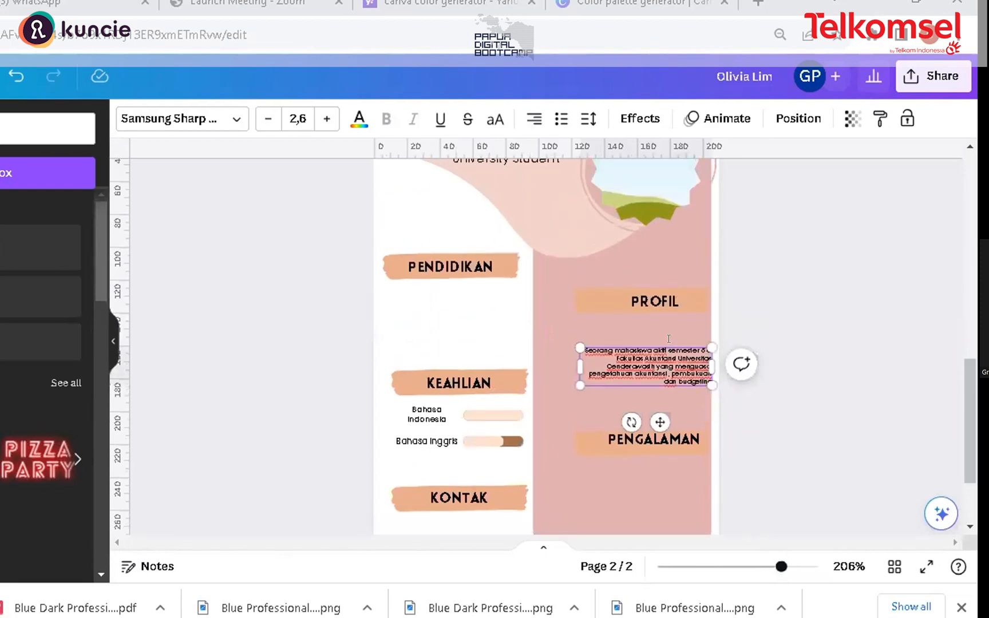
pyautogui.moveTo(676, 351); pyautogui.dragTo(662, 331)
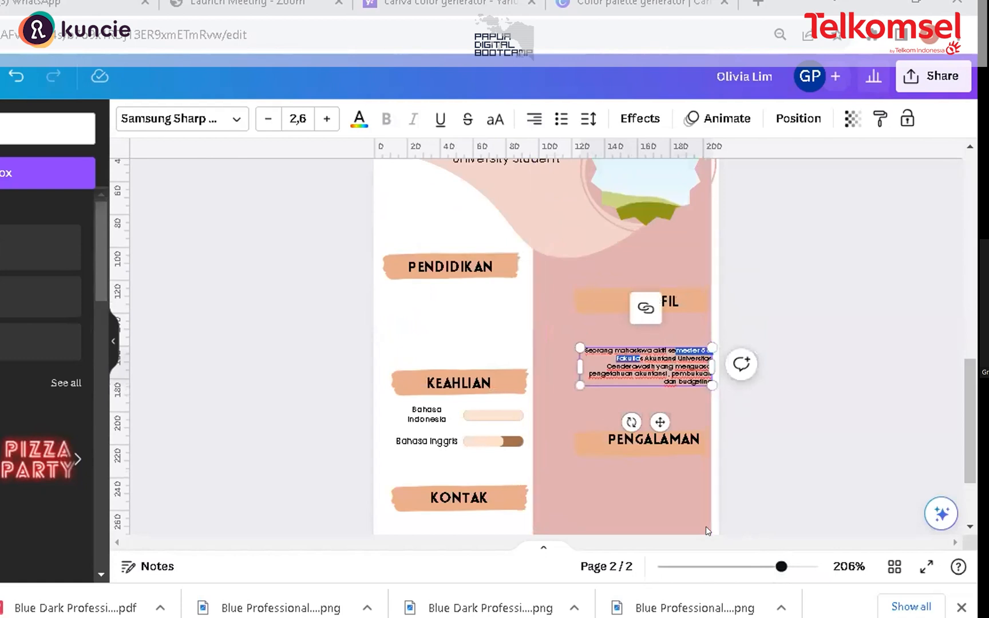
pyautogui.keyDown('ctrl'); pyautogui.scroll(3, 708, 531); pyautogui.keyUp('ctrl')
pyautogui.scroll(-2, 817, 369)
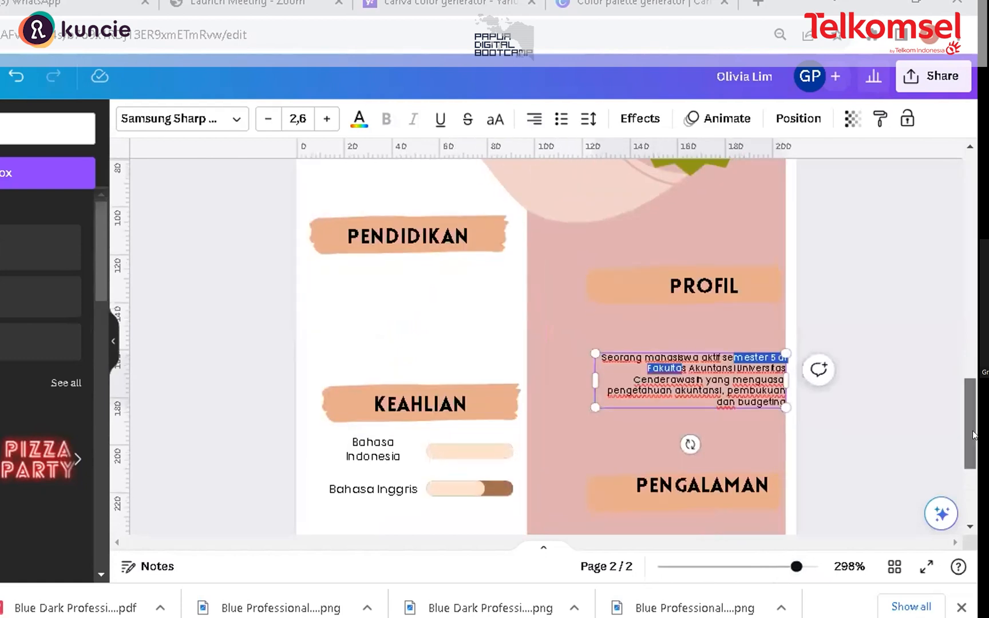
pyautogui.moveTo(697, 309); pyautogui.dragTo(686, 268)
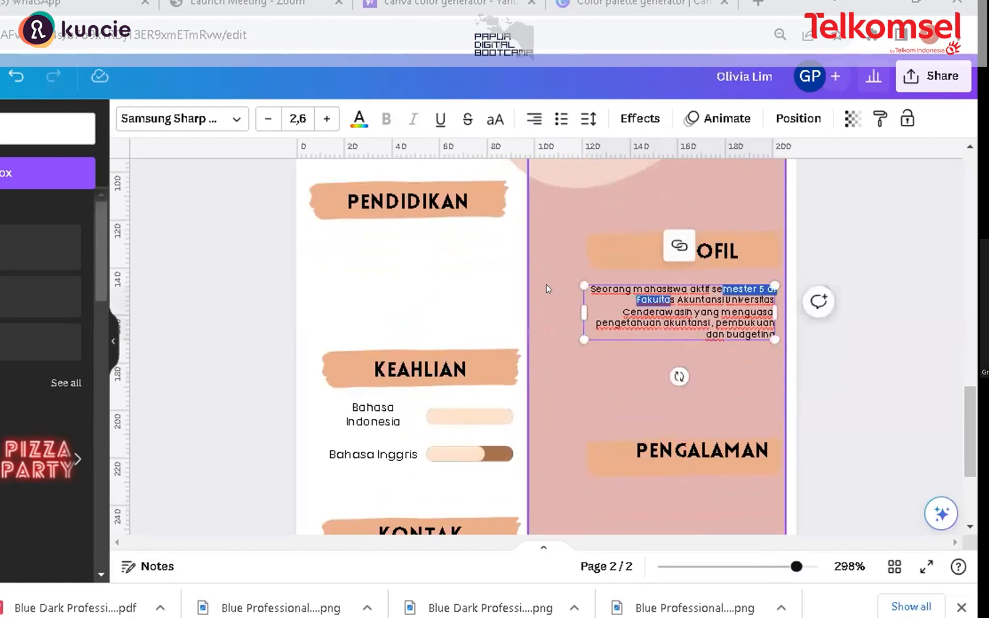
# Step: Set the profile description text's font size to 3.6
pyautogui.click(546, 283)
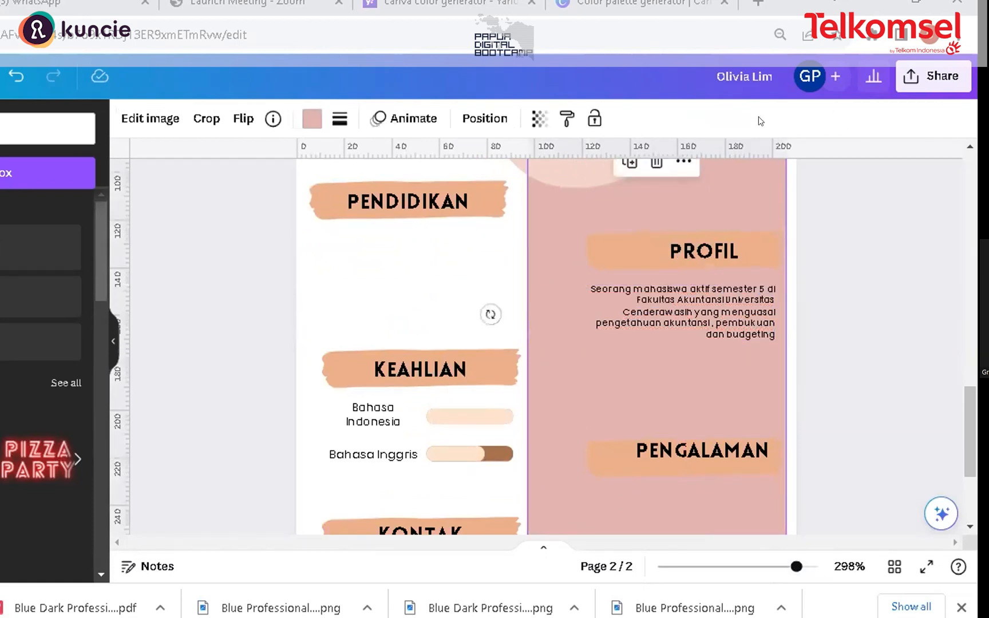
pyautogui.click(705, 329)
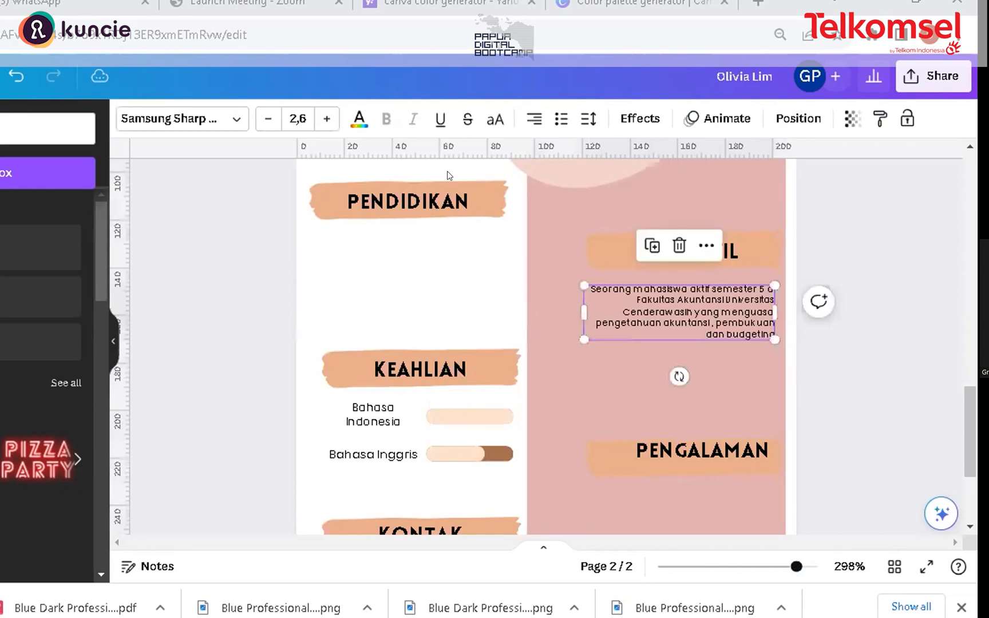
pyautogui.click(327, 118)
pyautogui.click(327, 118)
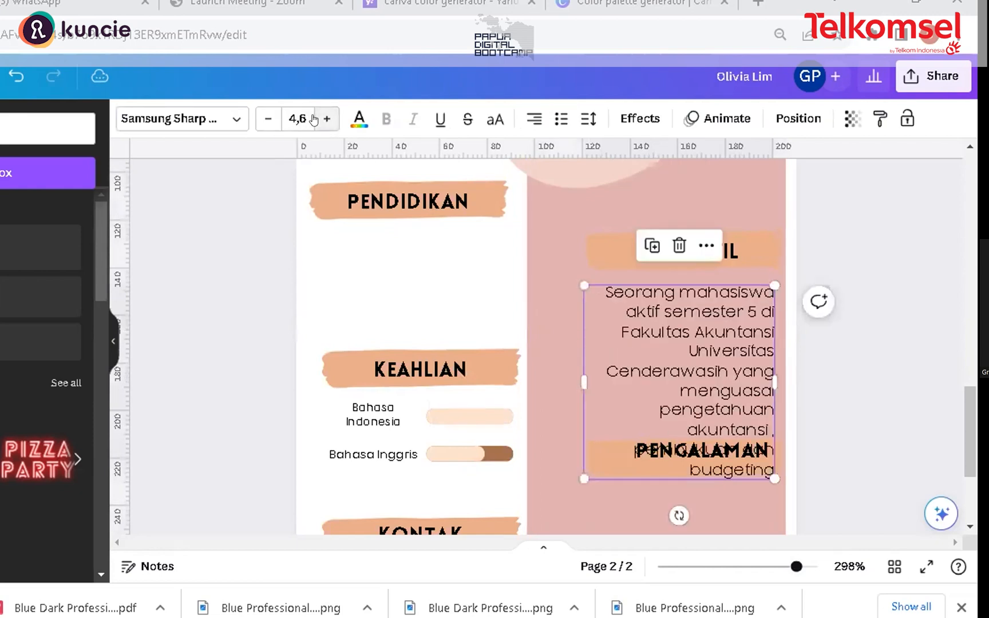
pyautogui.click(267, 119)
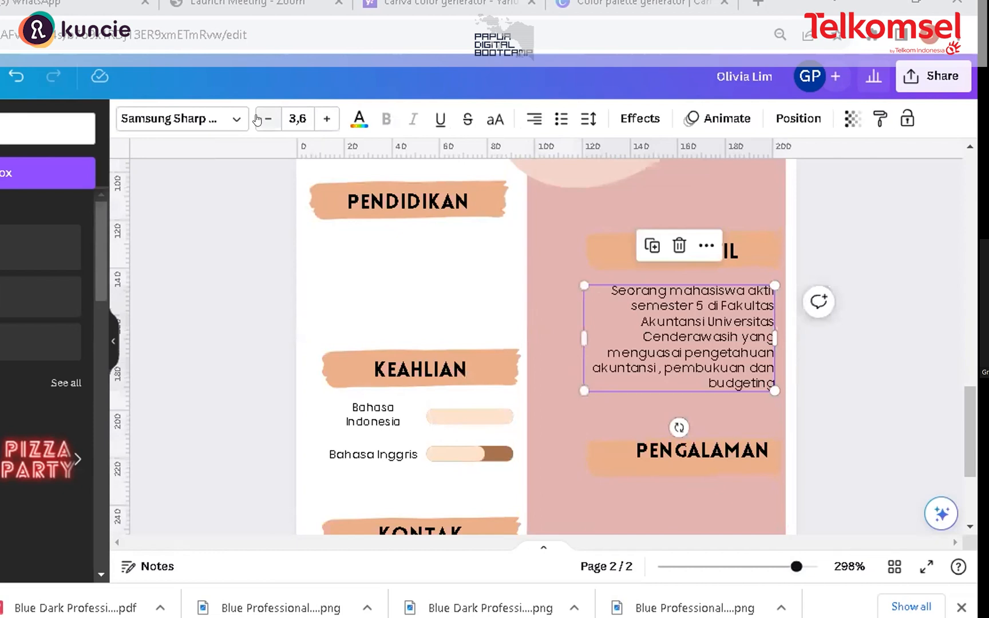
# Step: Move the PENGALAMAN label and its brush-stroke background up closer to the description text
pyautogui.moveTo(969, 423); pyautogui.dragTo(976, 507)
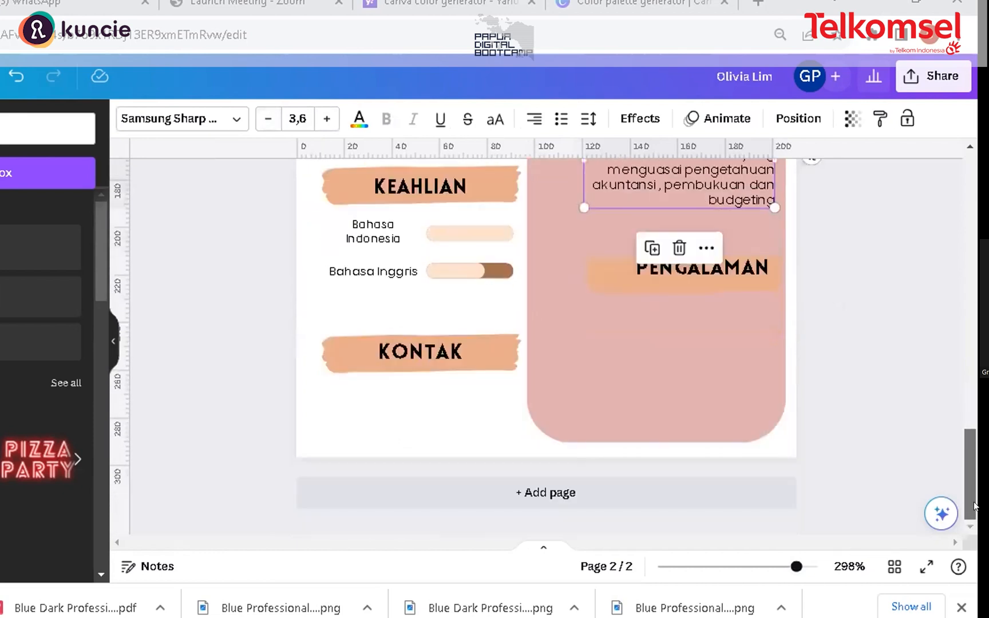
pyautogui.click(740, 267)
pyautogui.moveTo(739, 267); pyautogui.dragTo(740, 253)
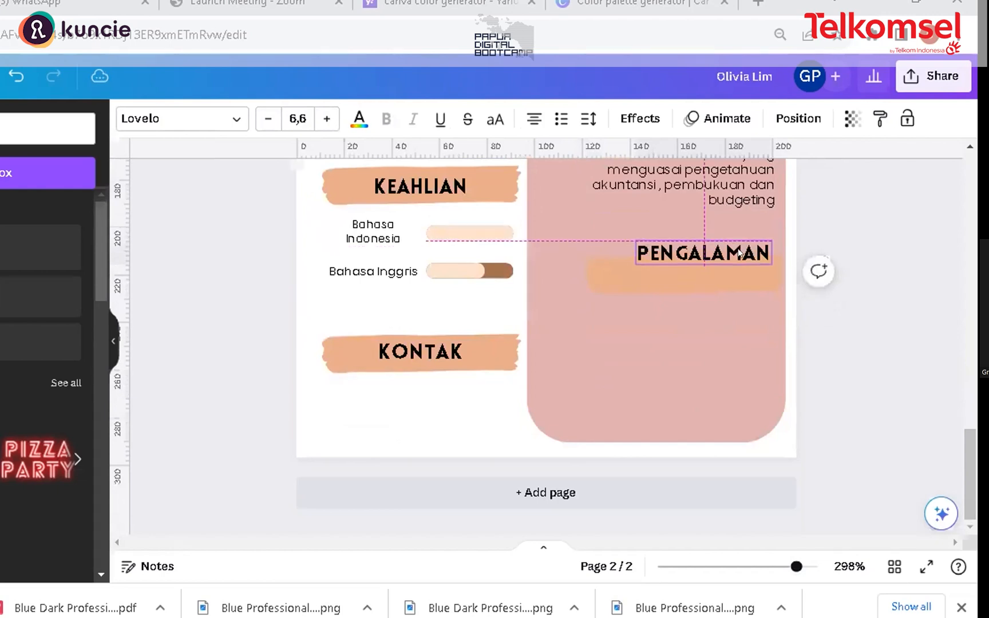
pyautogui.click(690, 283)
pyautogui.moveTo(684, 263)
pyautogui.mouseDown()
pyautogui.moveTo(675, 263)
pyautogui.moveTo(682, 254)
pyautogui.mouseUp()
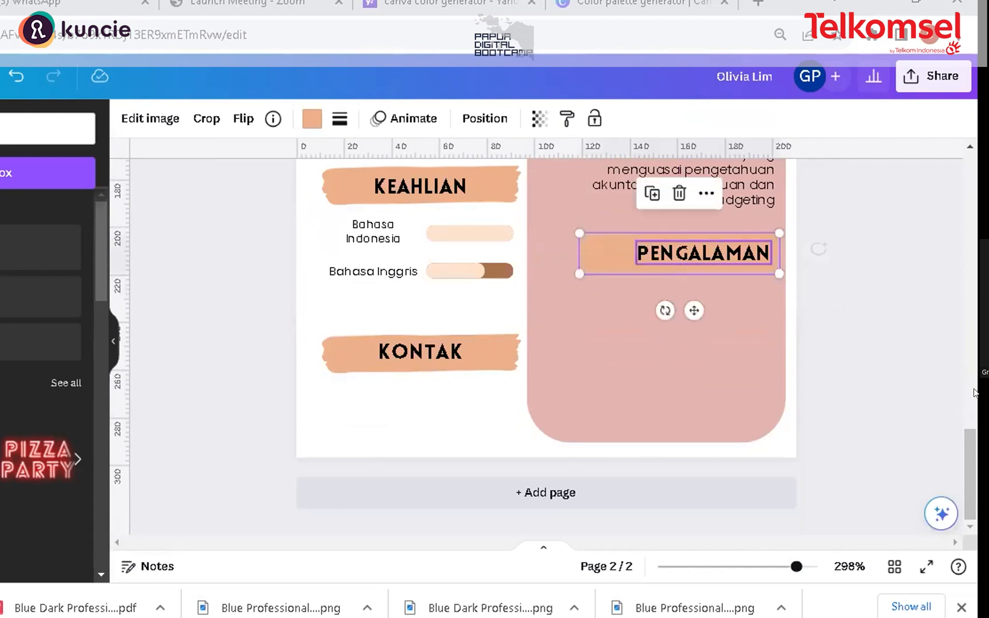
pyautogui.moveTo(976, 465)
pyautogui.mouseDown()
pyautogui.moveTo(974, 429)
pyautogui.moveTo(973, 455)
pyautogui.mouseUp()
pyautogui.click(760, 415)
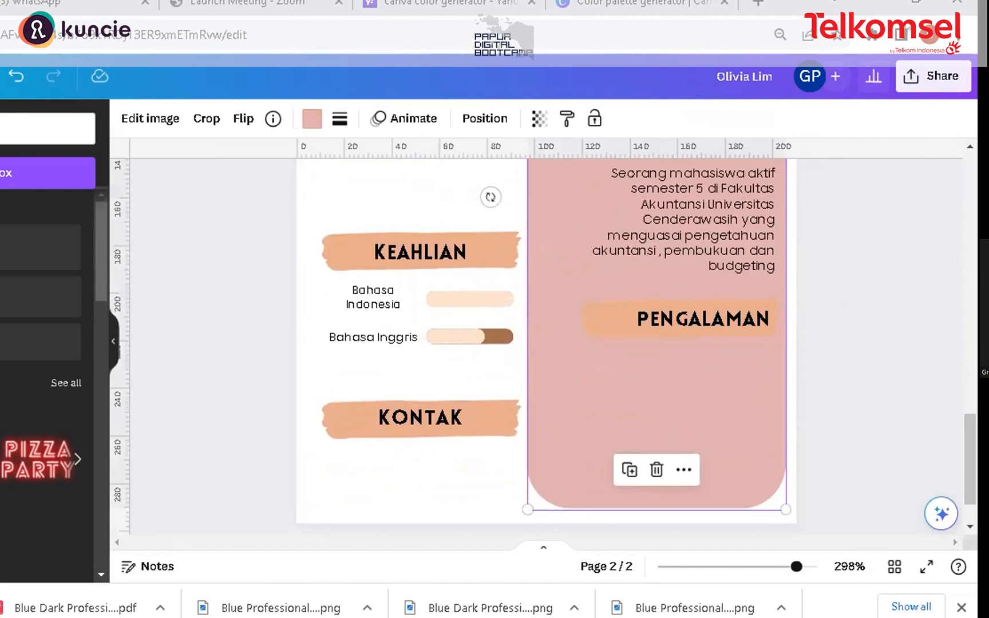
pyautogui.moveTo(974, 450); pyautogui.dragTo(973, 451)
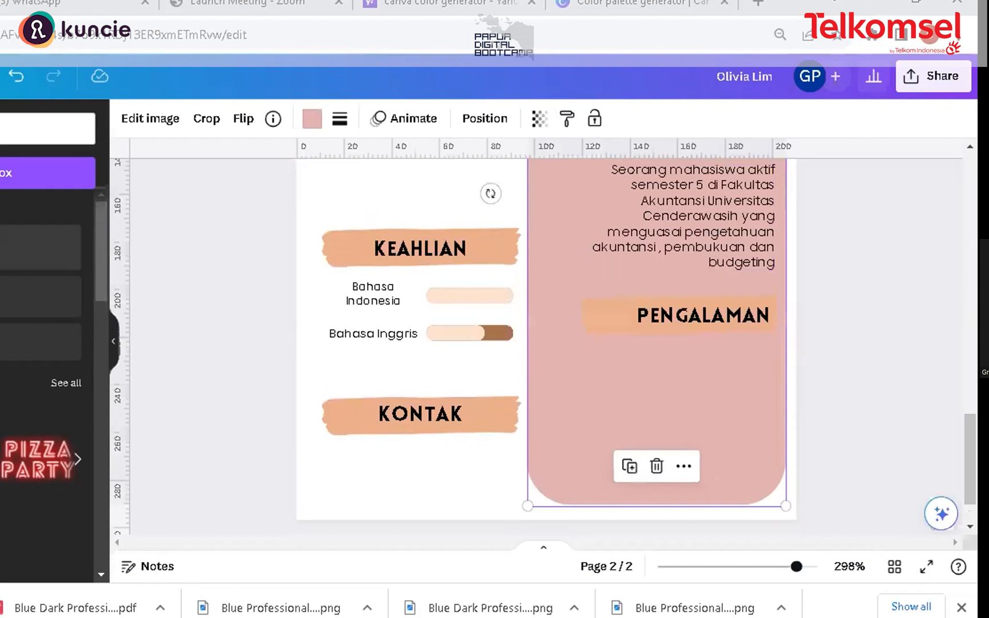
# Step: Add a heading reading Bendahara BEM Uncen 2022-2023 and reduce its font size to 17
pyautogui.click(40, 246)
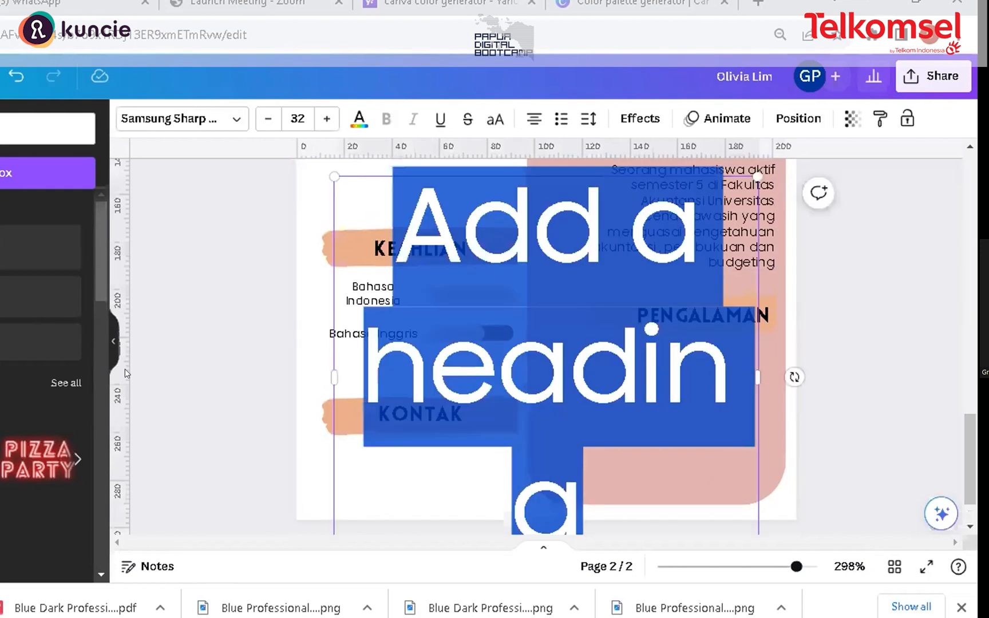
pyautogui.write('B')
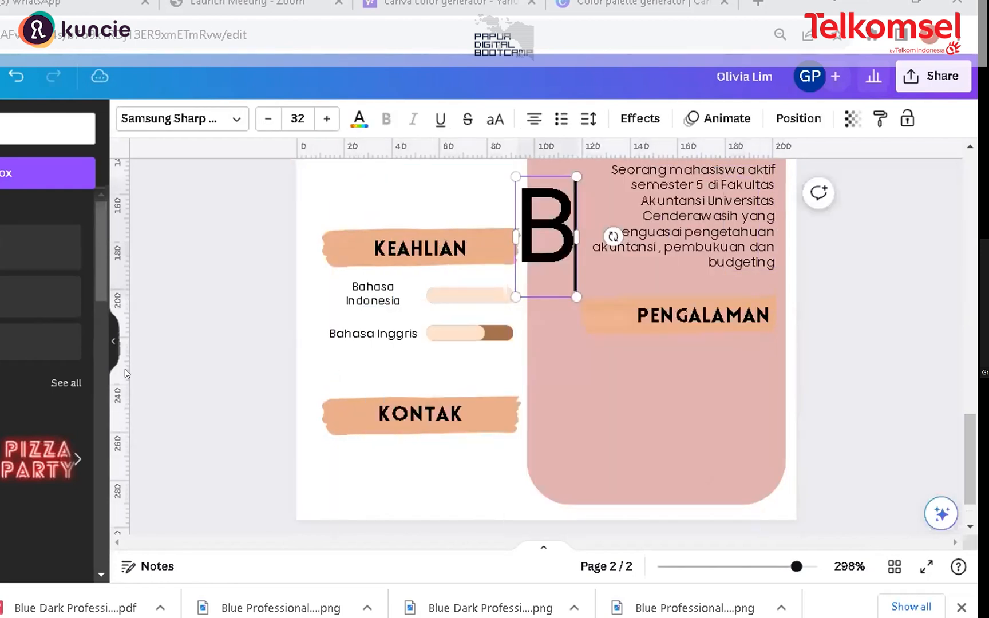
pyautogui.write('enda')
pyautogui.click(261, 119)
pyautogui.click(261, 119)
pyautogui.click(261, 119)
pyautogui.click(261, 120)
pyautogui.click(260, 119)
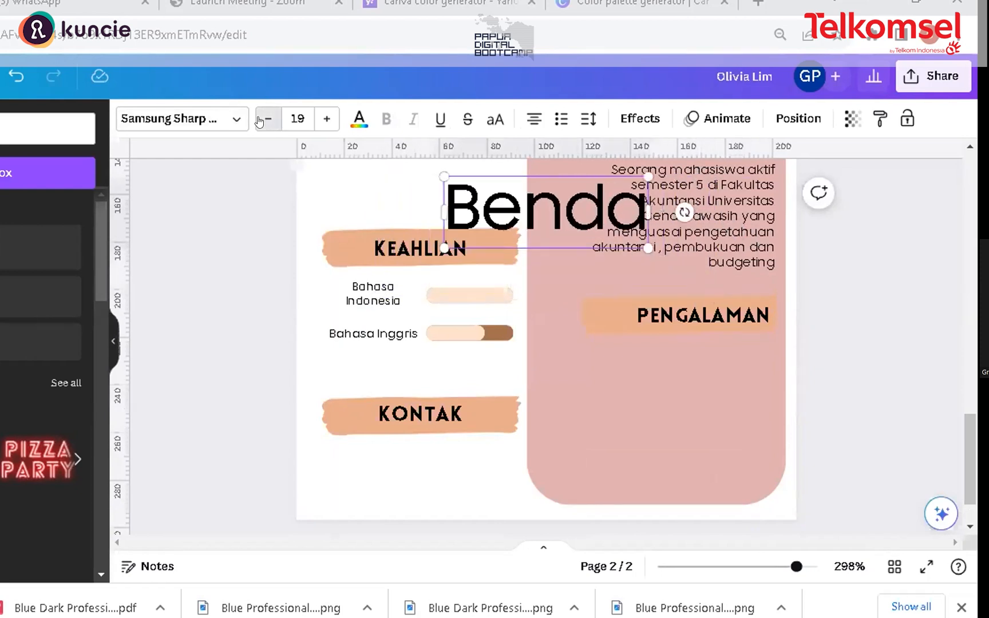
pyautogui.click(261, 119)
pyautogui.write('haraU')
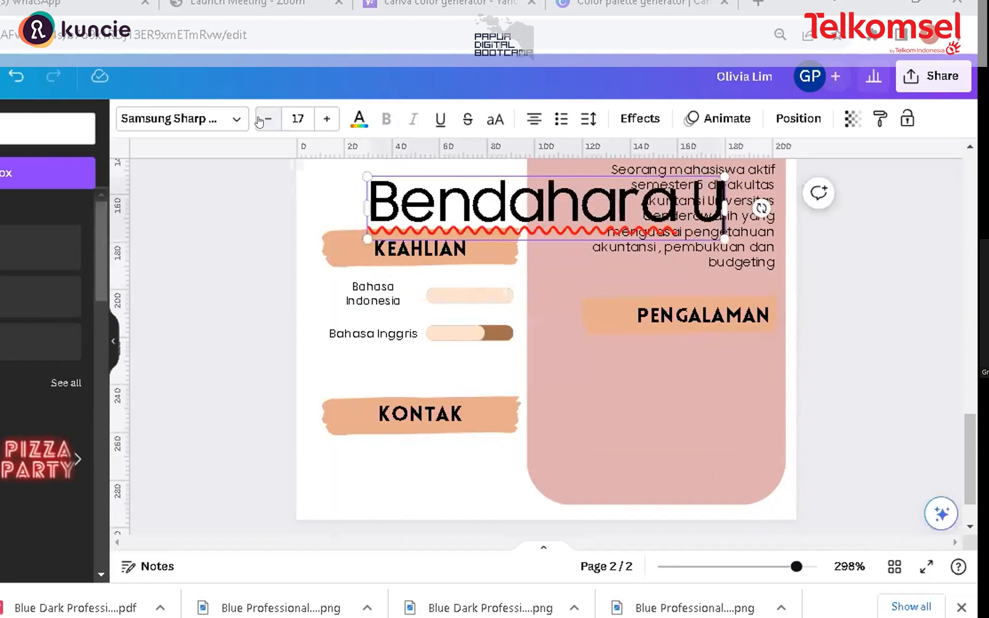
pyautogui.press('BackSpace')
pyautogui.write('BEM Uncen 2022')
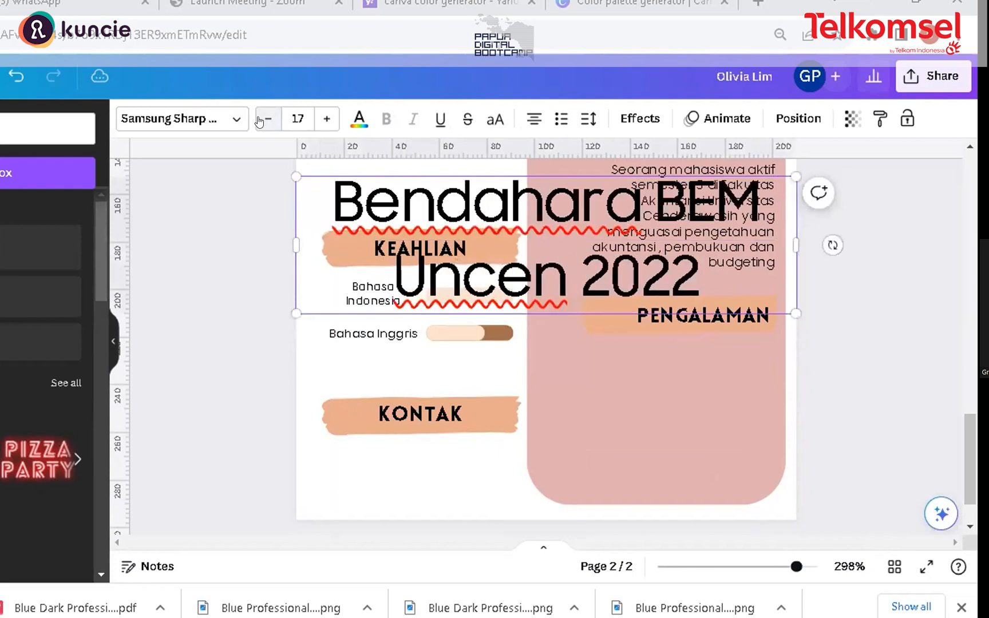
pyautogui.write('-23')
pyautogui.press('BackSpace')
pyautogui.write('023')
# Step: Shrink the Bendahara BEM Uncen 2022-2023 text to about size 4.3
pyautogui.moveTo(287, 168); pyautogui.dragTo(691, 334)
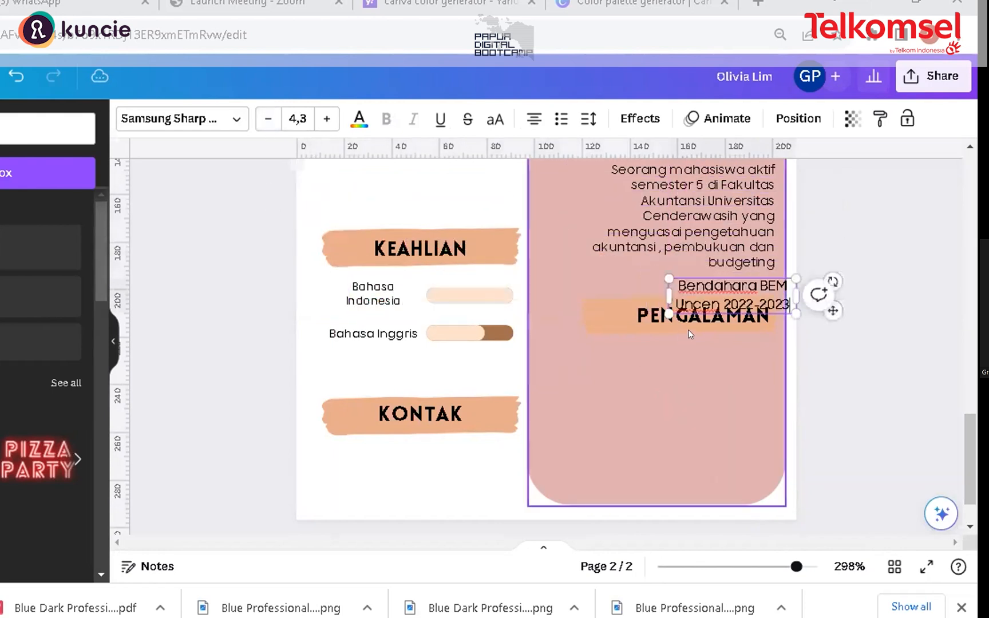
pyautogui.moveTo(759, 288); pyautogui.dragTo(730, 324)
pyautogui.click(713, 349)
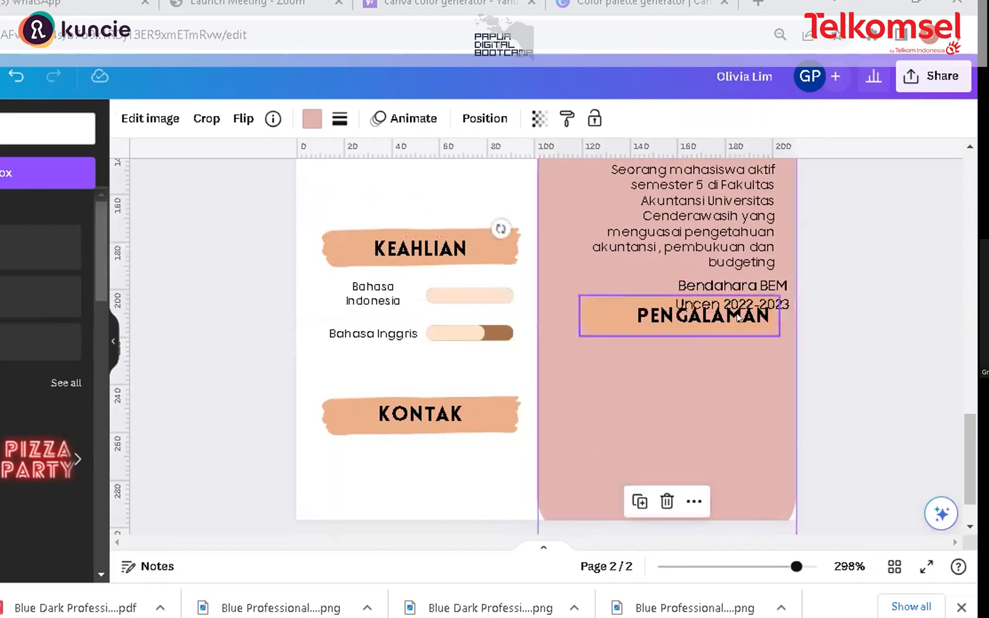
# Step: Place the experience text beneath the PENGALAMAN label and widen it so it fits on one line
pyautogui.click(746, 285)
pyautogui.moveTo(746, 286); pyautogui.dragTo(704, 348)
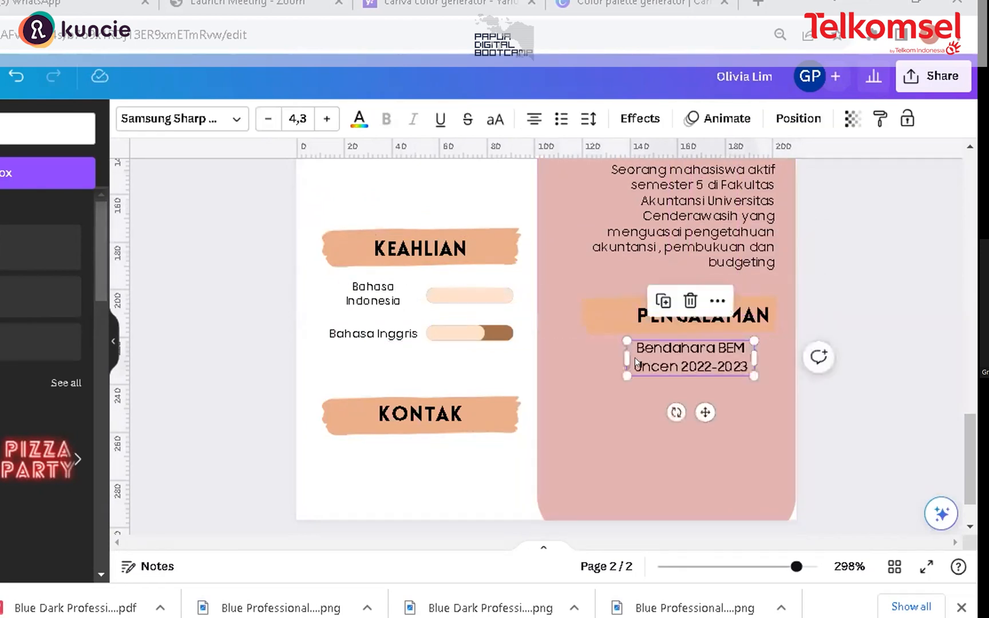
pyautogui.moveTo(613, 350); pyautogui.dragTo(549, 358)
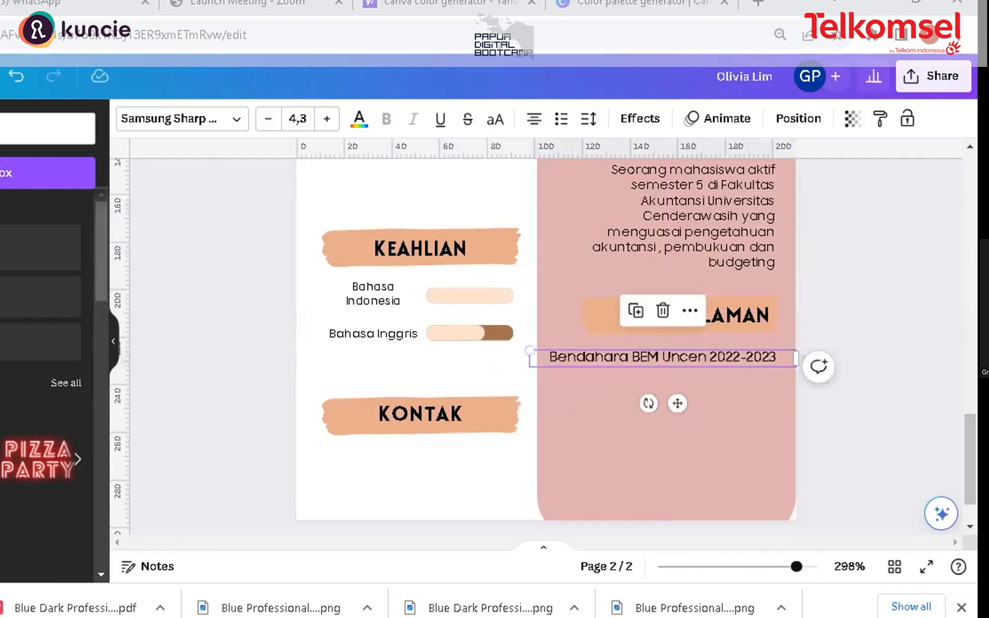
# Step: Change the experience text's font to League Spartan
pyautogui.click(238, 119)
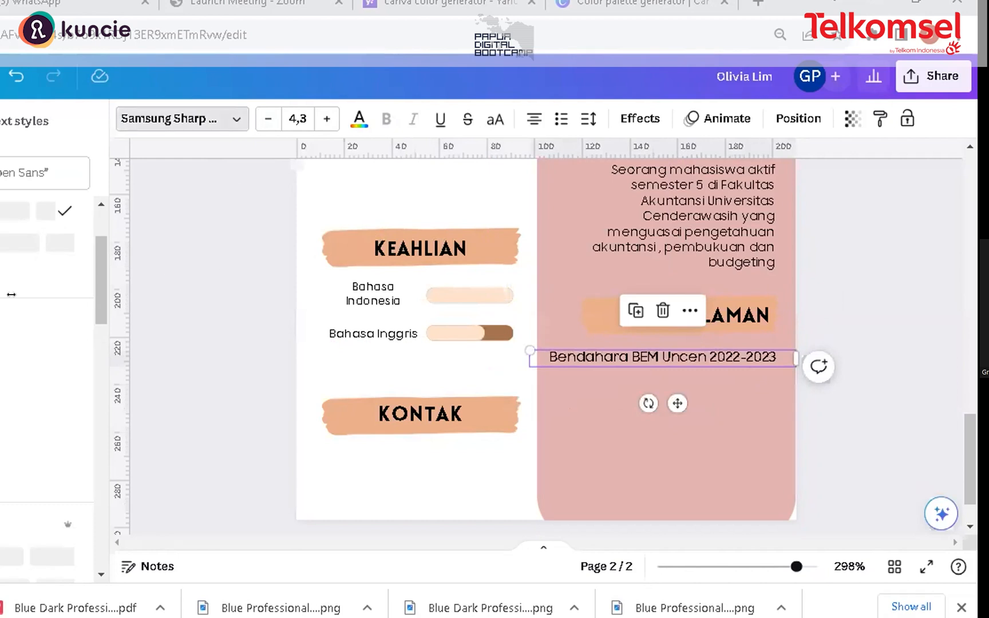
pyautogui.moveTo(96, 269); pyautogui.dragTo(93, 530)
pyautogui.moveTo(96, 433)
pyautogui.mouseDown()
pyautogui.moveTo(93, 472)
pyautogui.moveTo(101, 437)
pyautogui.mouseUp()
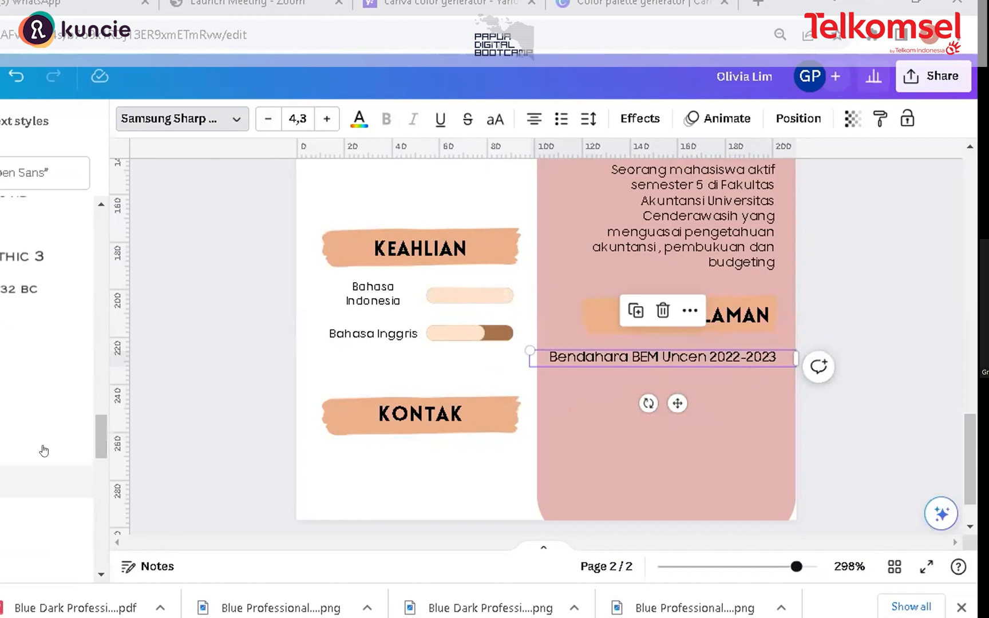
pyautogui.scroll(-3, 34, 461)
pyautogui.scroll(-3, 30, 466)
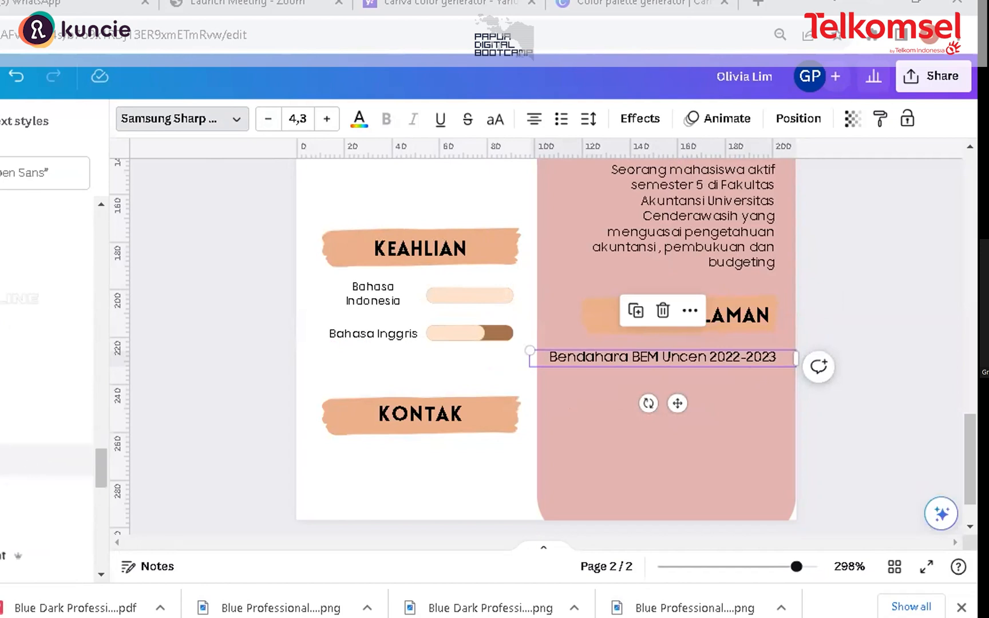
pyautogui.scroll(-5, 31, 506)
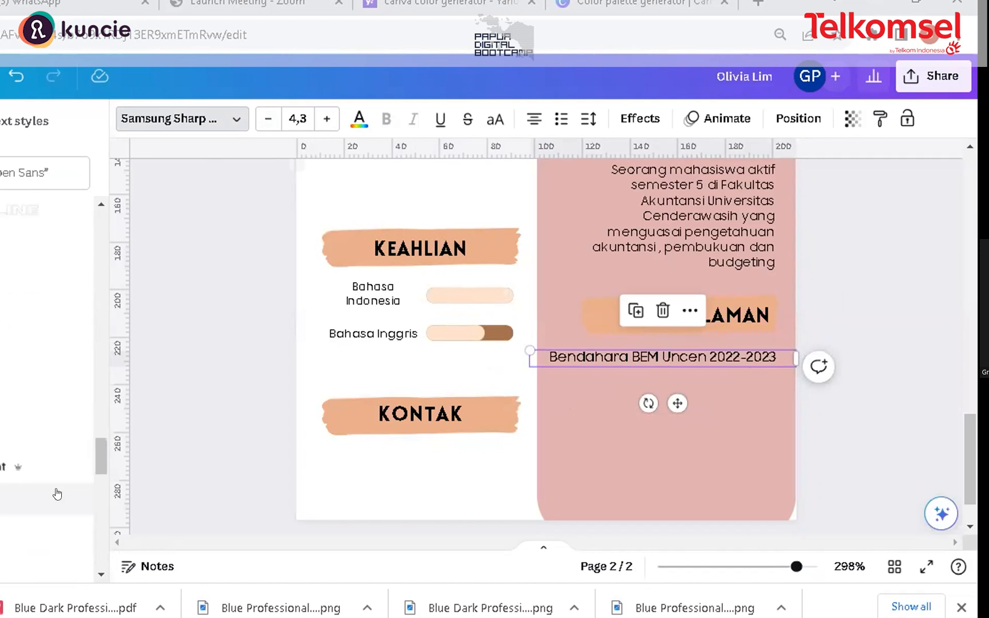
pyautogui.click(32, 506)
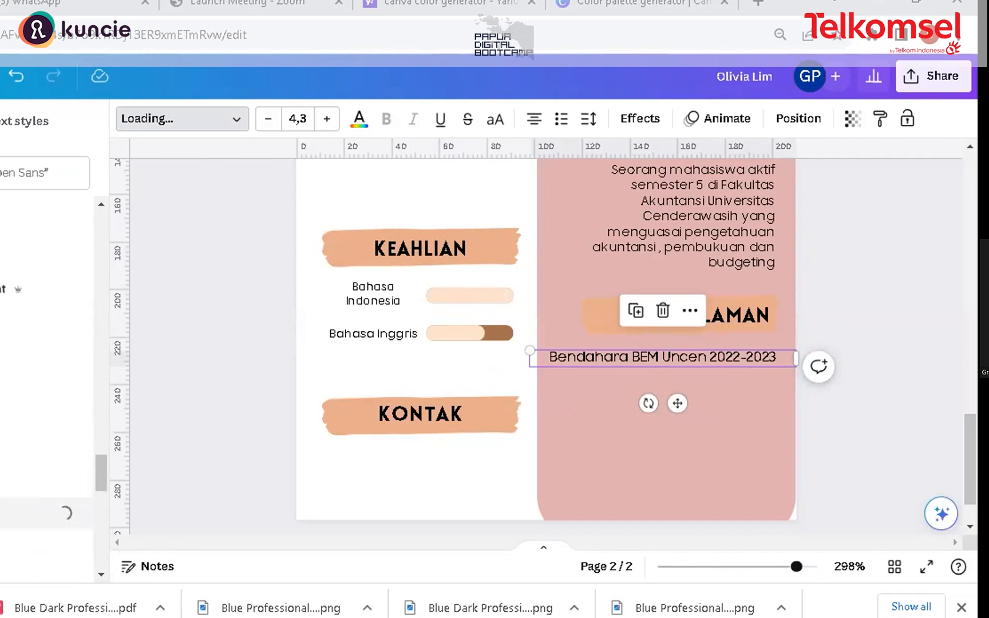
# Step: Narrow the experience text box from its left edge and nudge it into place under PENGALAMAN
pyautogui.moveTo(525, 338); pyautogui.dragTo(575, 341)
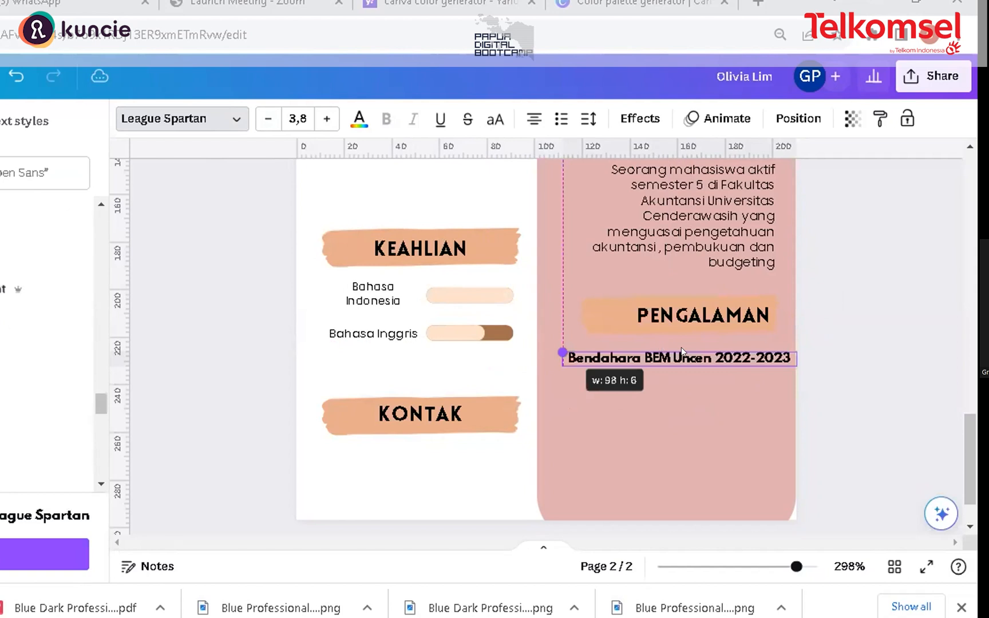
pyautogui.moveTo(672, 340); pyautogui.dragTo(662, 338)
pyautogui.click(789, 442)
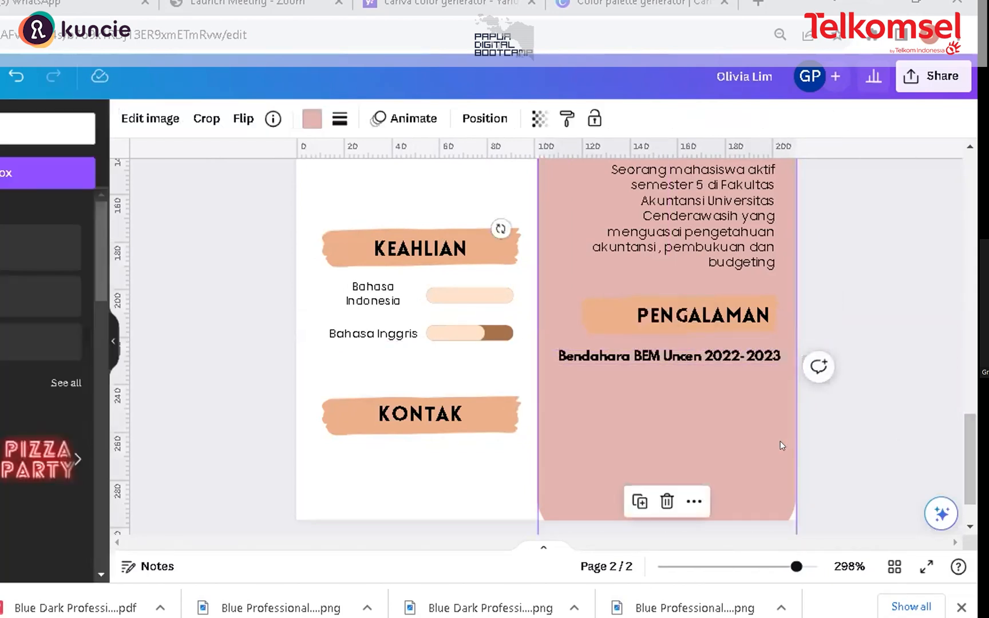
# Step: Add a new subheading text box to the page
pyautogui.scroll(2, 974, 427)
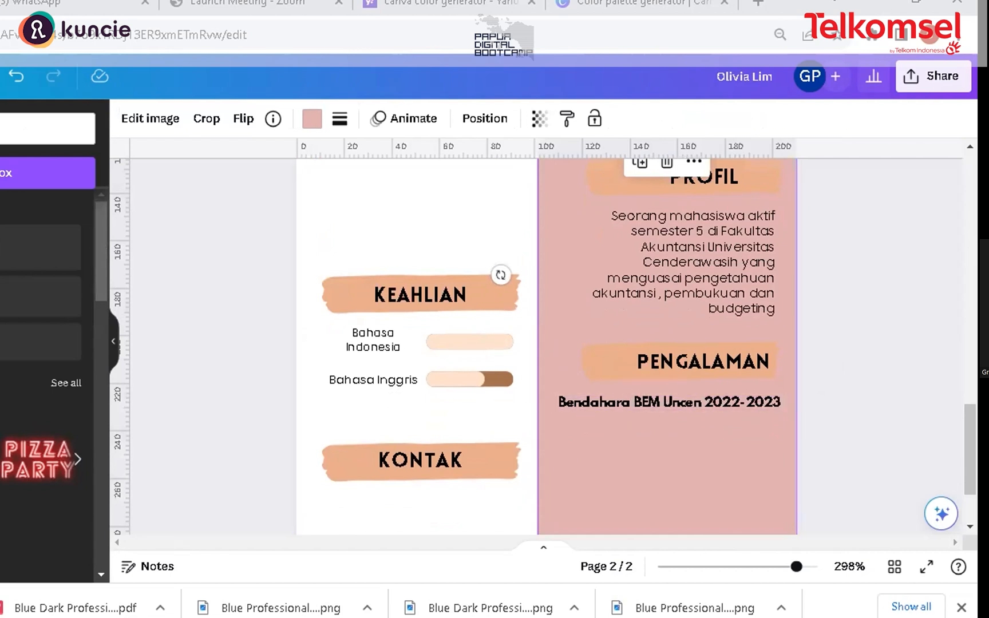
pyautogui.click(40, 296)
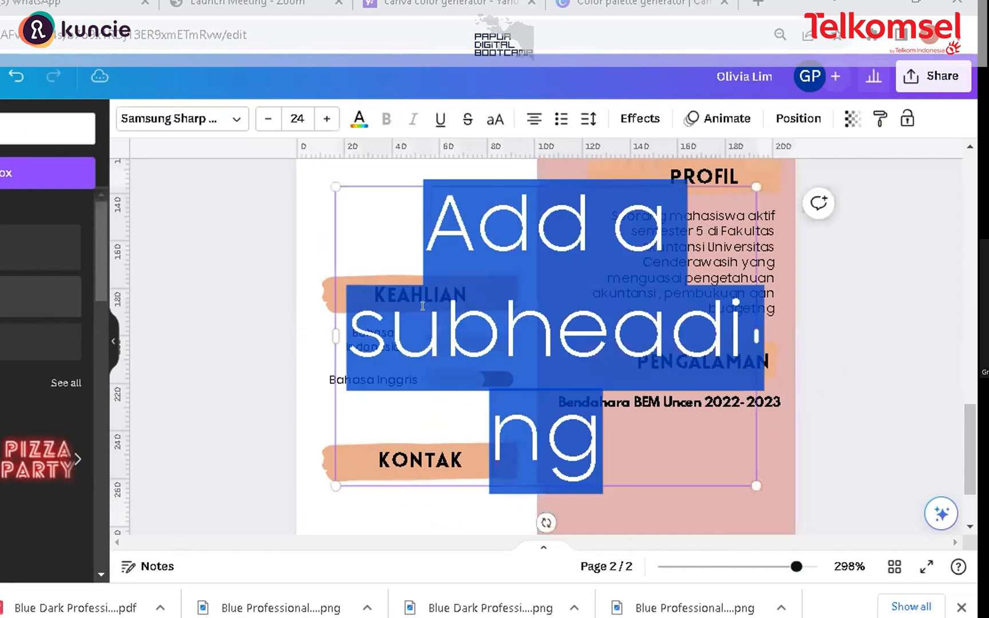
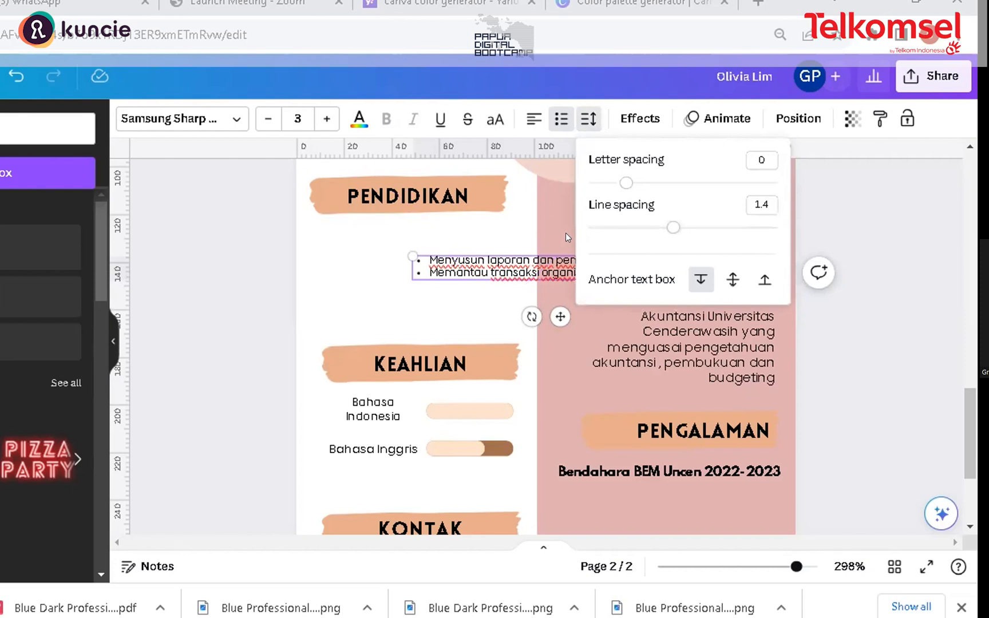
# Step: Set the two-item bullet list's line spacing to 1.59 and shift the list slightly left
pyautogui.moveTo(673, 228); pyautogui.dragTo(641, 234)
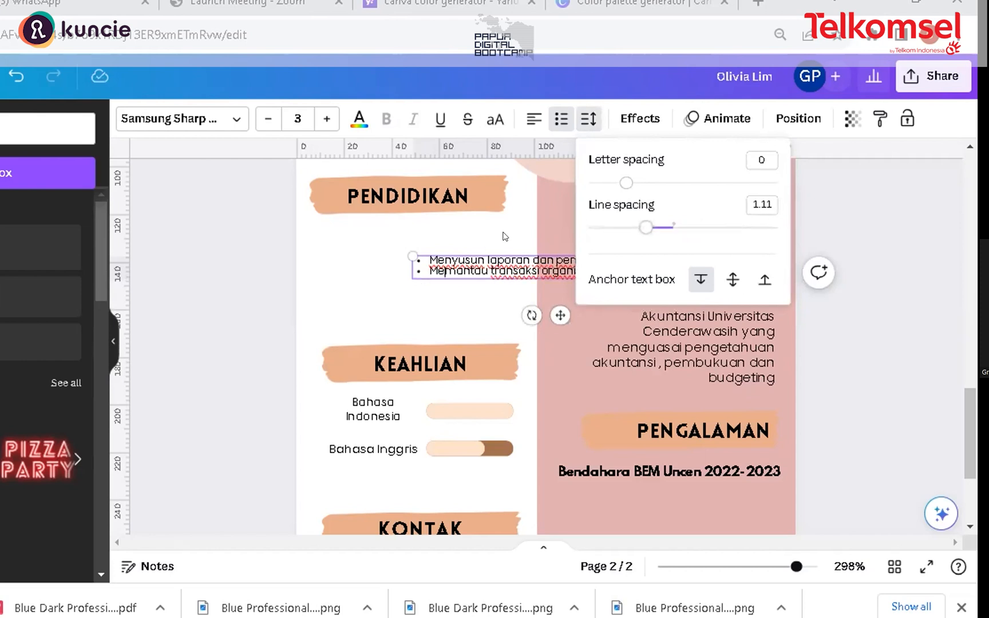
pyautogui.click(537, 276)
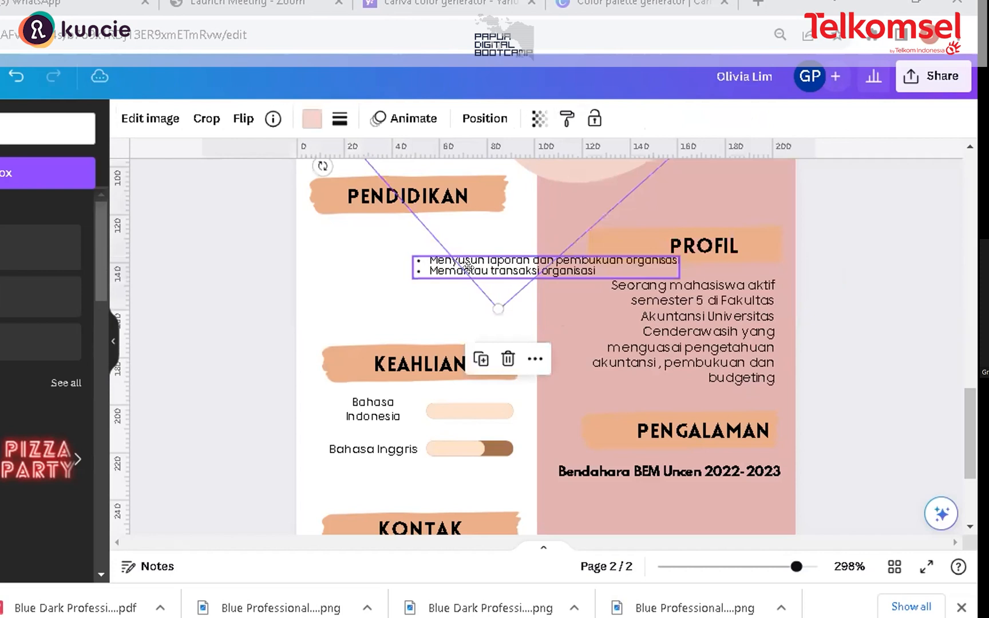
pyautogui.moveTo(466, 266); pyautogui.dragTo(397, 274)
pyautogui.click(583, 122)
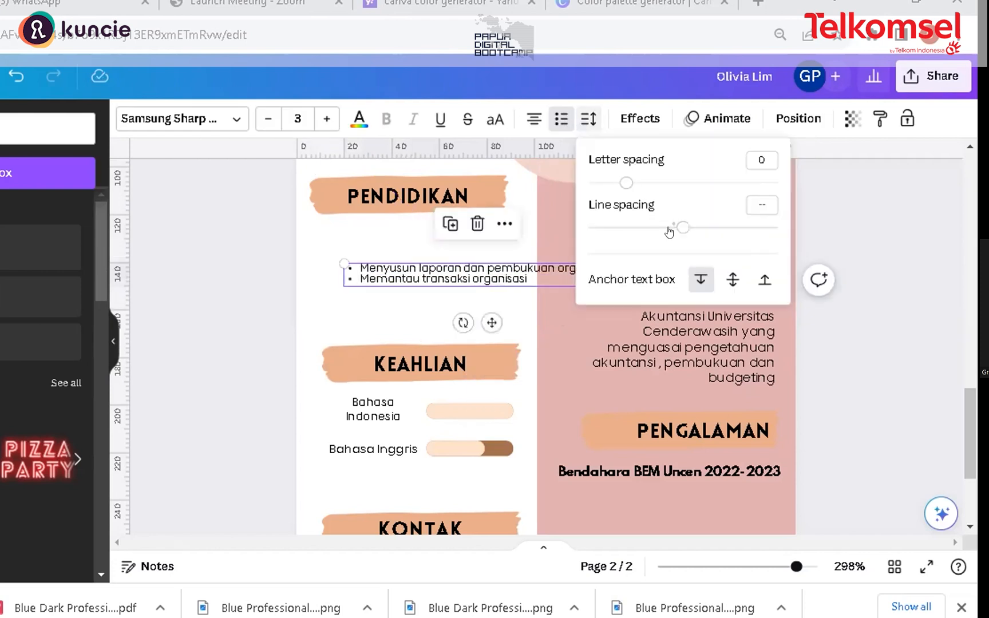
pyautogui.moveTo(692, 231)
pyautogui.mouseDown()
pyautogui.moveTo(742, 225)
pyautogui.moveTo(686, 232)
pyautogui.mouseUp()
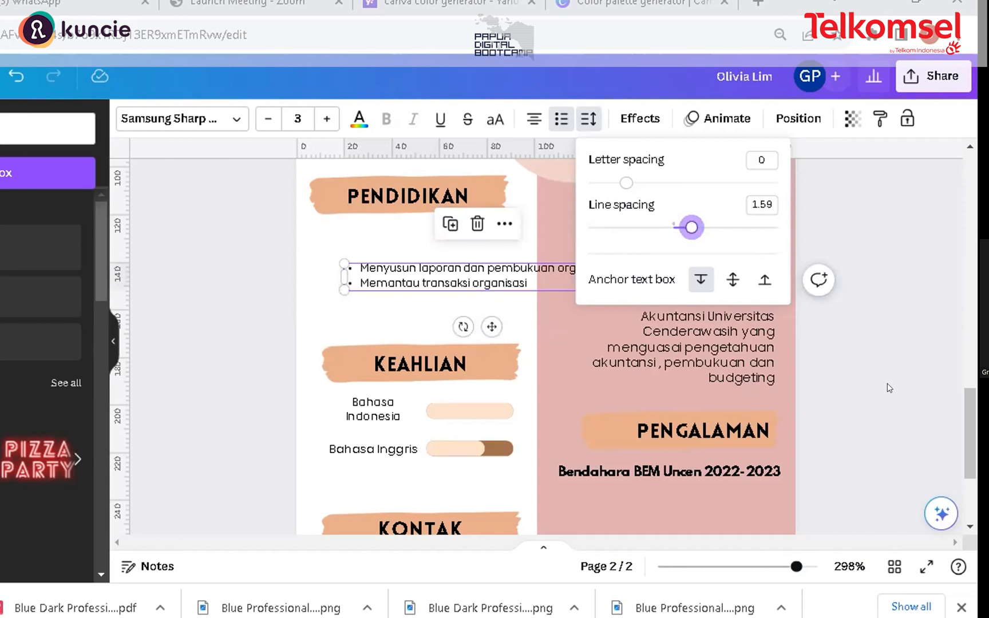
# Step: Move the bullet list beneath the Bendahara BEM Uncen 2022-2023 line and shrink it from its left edge to fit the column
pyautogui.click(977, 422)
pyautogui.scroll(-2, 603, 243)
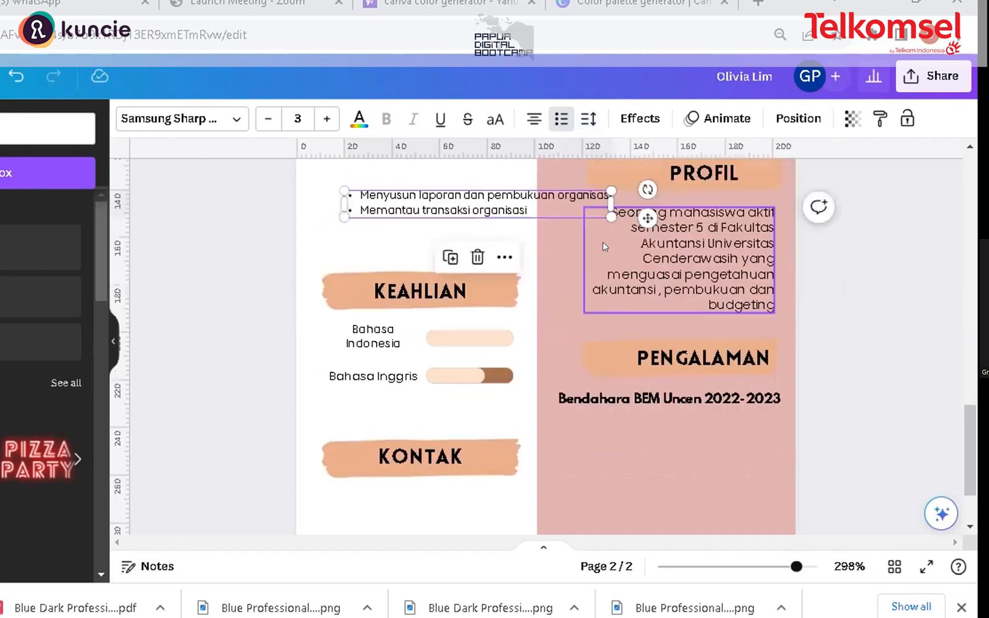
pyautogui.moveTo(636, 380); pyautogui.dragTo(709, 433)
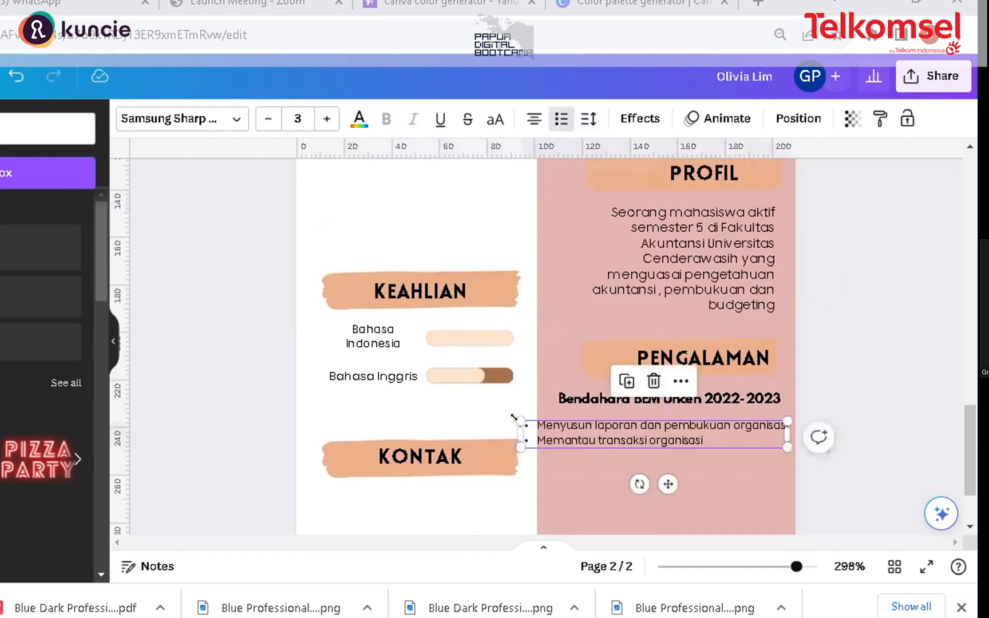
pyautogui.moveTo(520, 422); pyautogui.dragTo(579, 427)
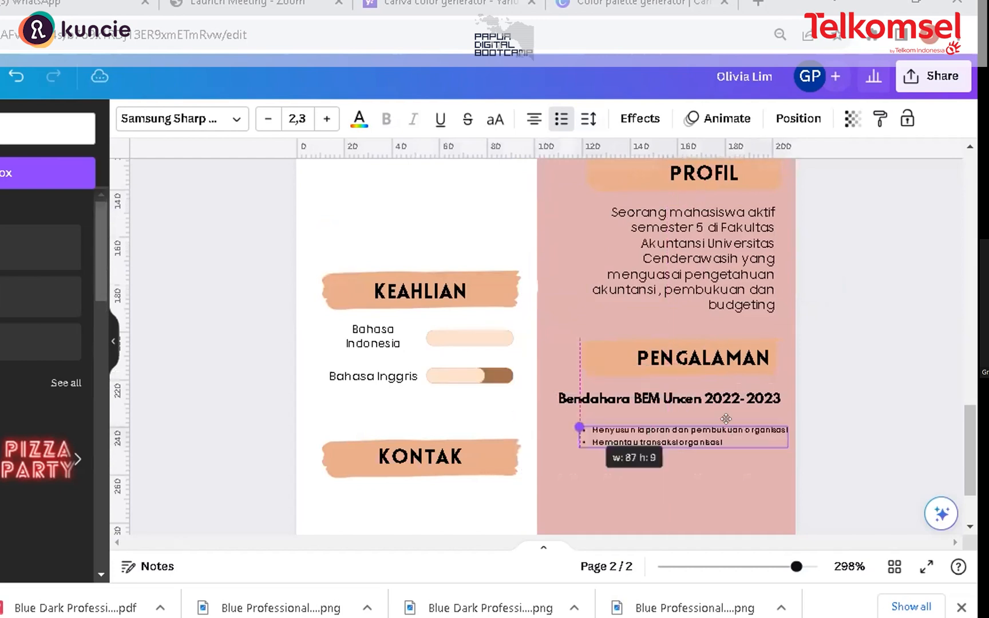
pyautogui.moveTo(725, 418); pyautogui.dragTo(725, 417)
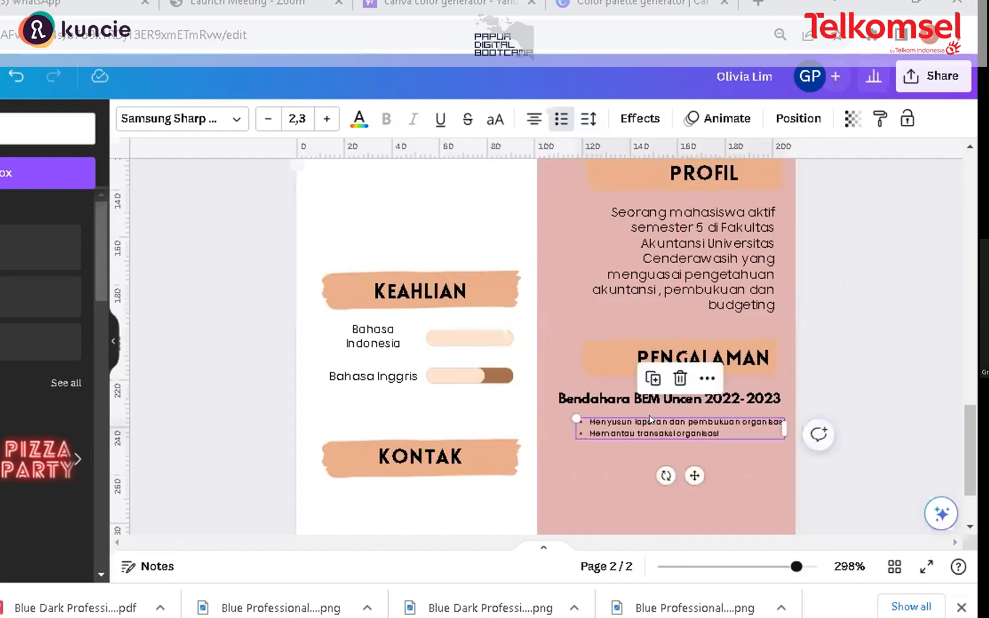
pyautogui.click(608, 455)
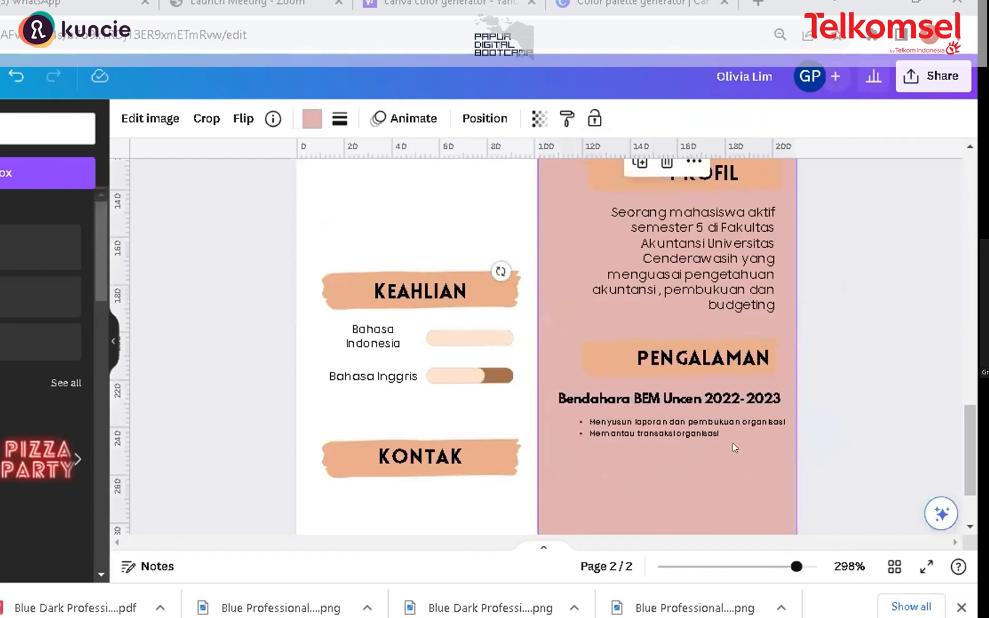
# Step: Search the elements for an email icon, add the outlined circular one and shrink it under the KONTAK label
pyautogui.scroll(-2, 590, 356)
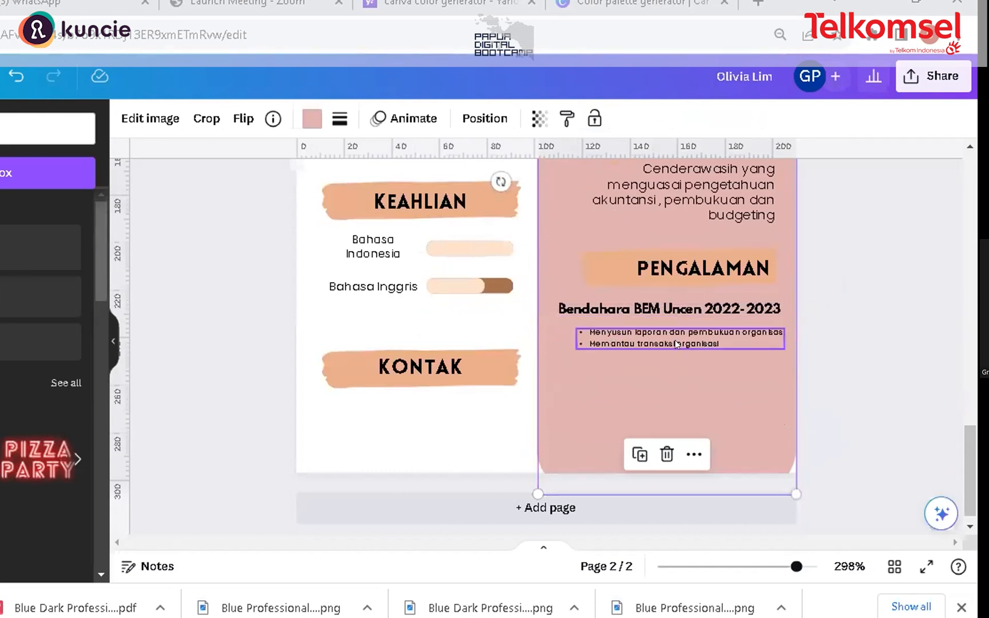
pyautogui.moveTo(963, 470); pyautogui.dragTo(965, 452)
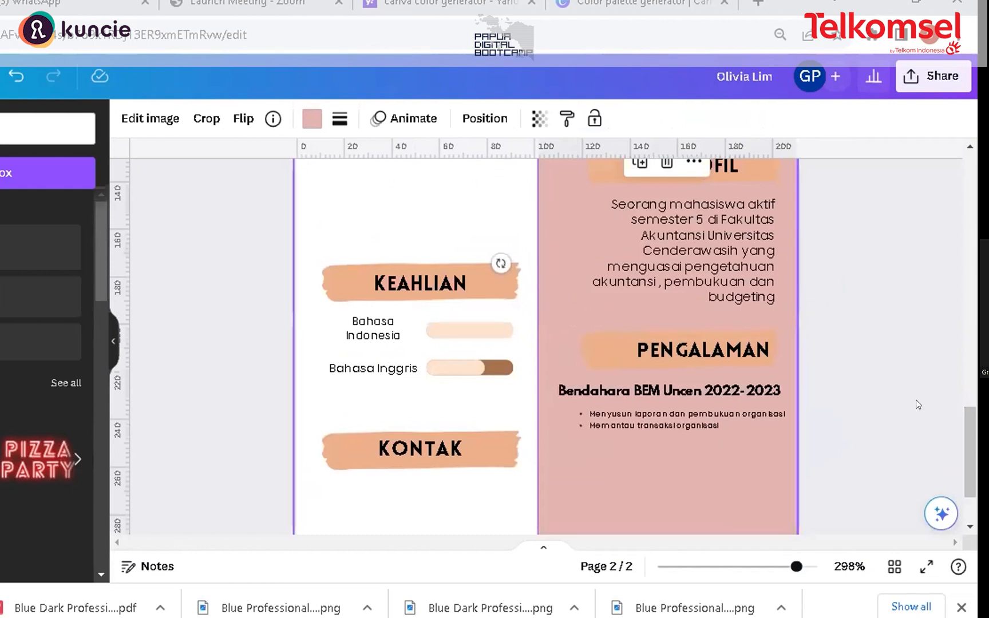
pyautogui.moveTo(973, 432); pyautogui.dragTo(972, 432)
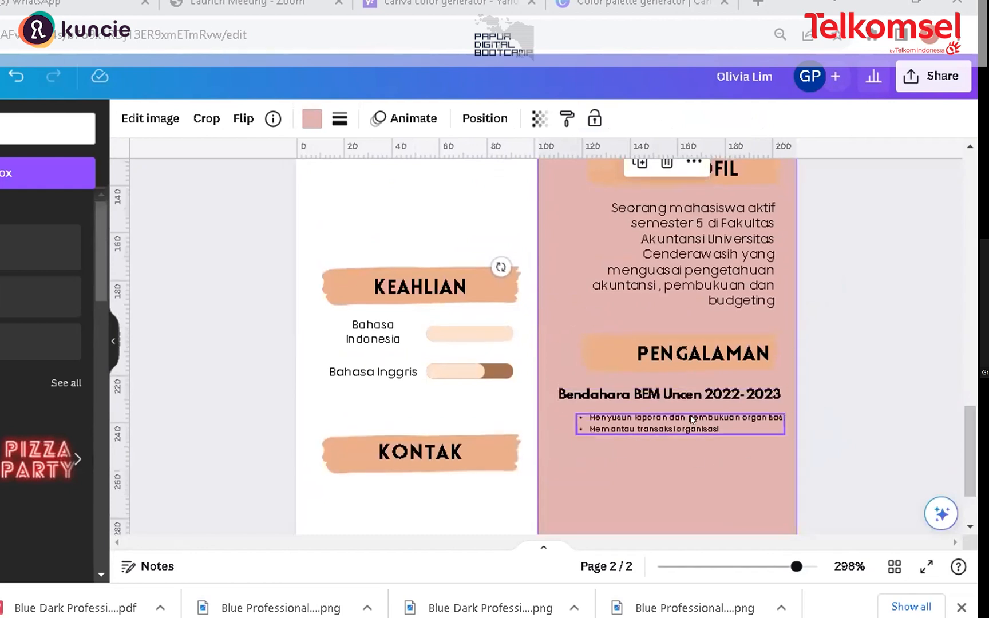
pyautogui.moveTo(975, 433); pyautogui.dragTo(973, 466)
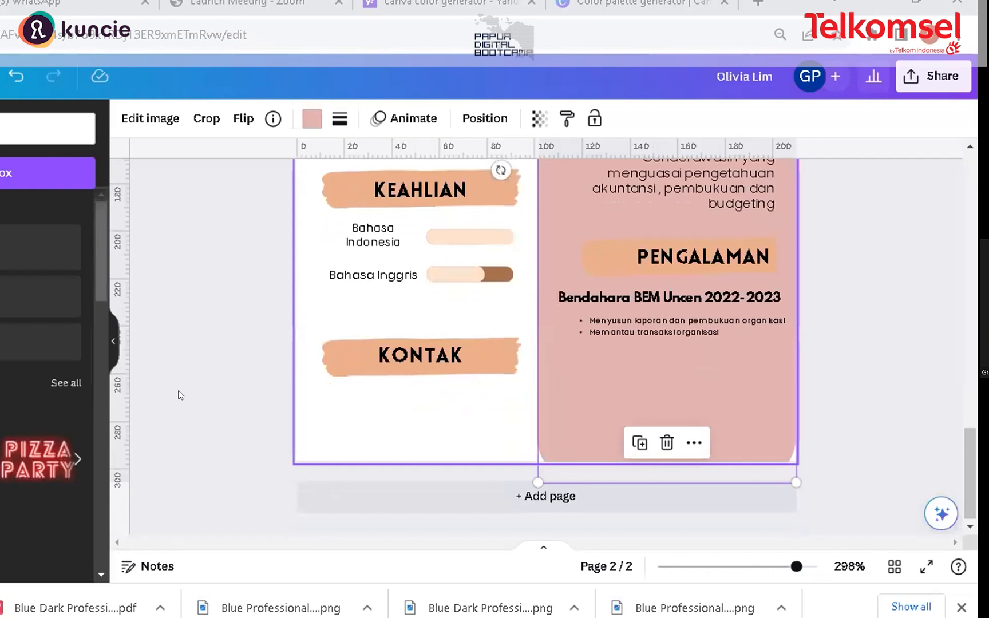
pyautogui.moveTo(433, 356)
pyautogui.mouseDown()
pyautogui.moveTo(428, 336)
pyautogui.moveTo(424, 342)
pyautogui.mouseUp()
pyautogui.moveTo(479, 357)
pyautogui.mouseDown()
pyautogui.moveTo(470, 333)
pyautogui.moveTo(478, 338)
pyautogui.moveTo(438, 335)
pyautogui.moveTo(438, 351)
pyautogui.mouseUp()
pyautogui.click(438, 350)
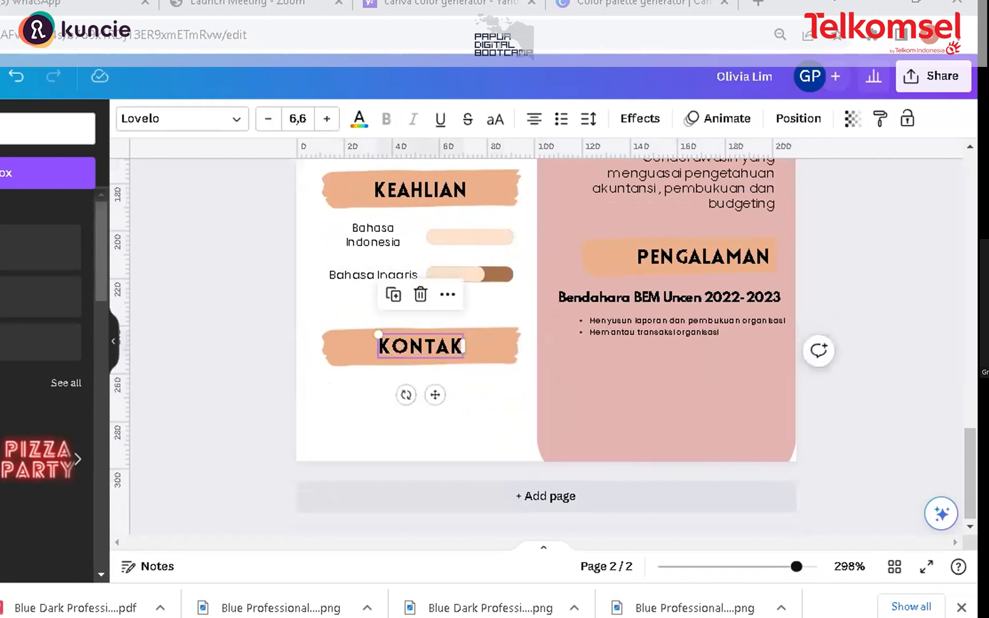
pyautogui.click(0, 186)
pyautogui.click(11, 161)
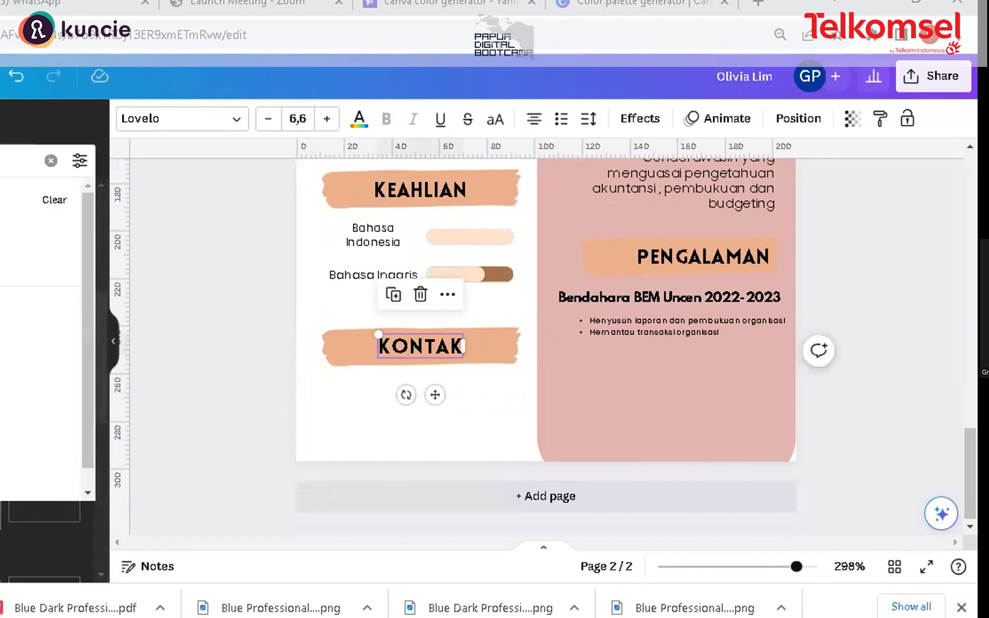
pyautogui.press('BackSpace')
pyautogui.press('Return')
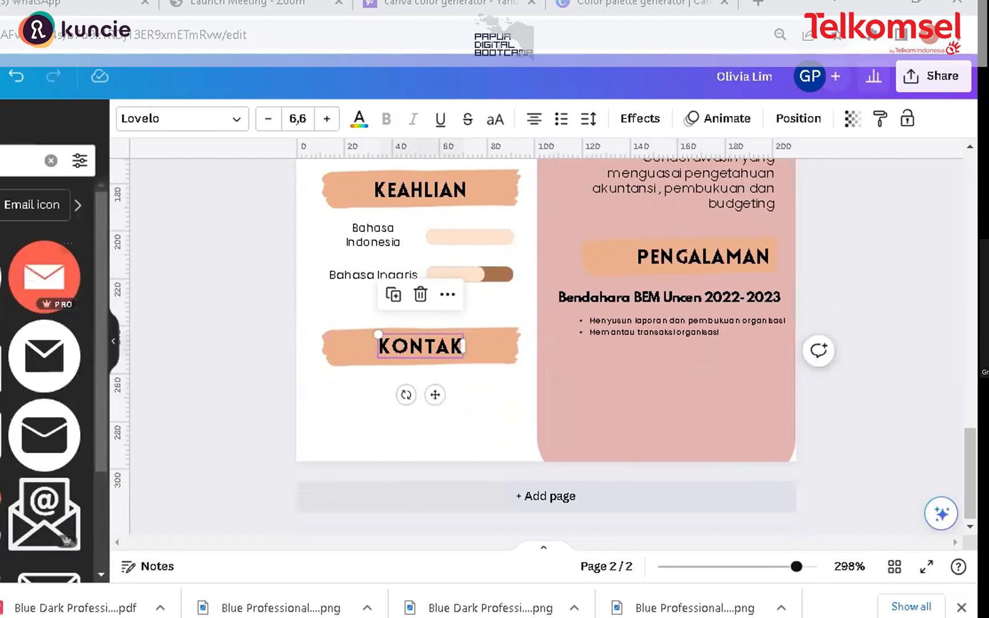
pyautogui.click(1, 278)
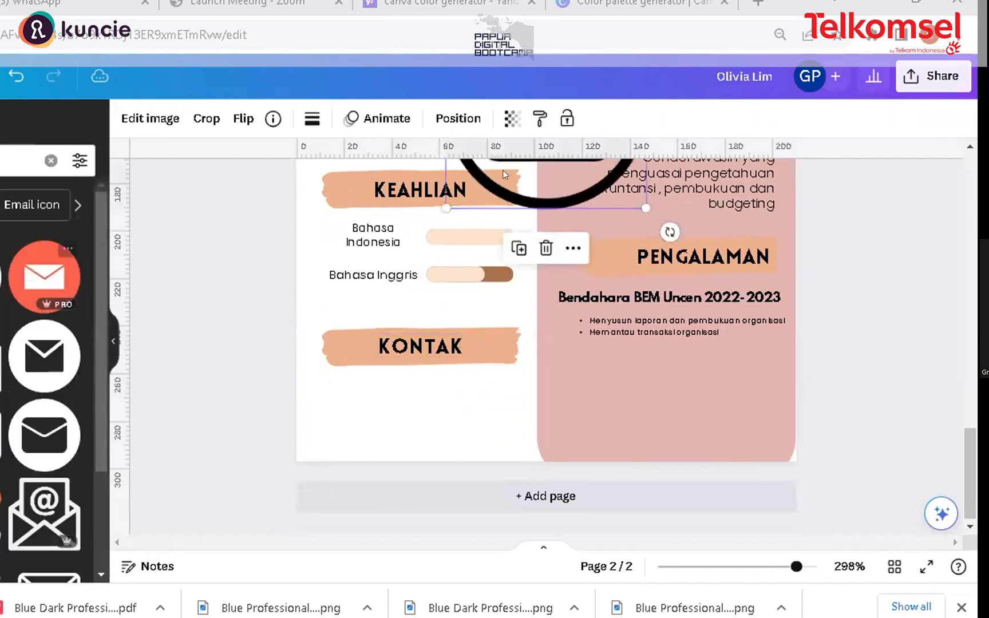
pyautogui.moveTo(547, 201); pyautogui.dragTo(495, 355)
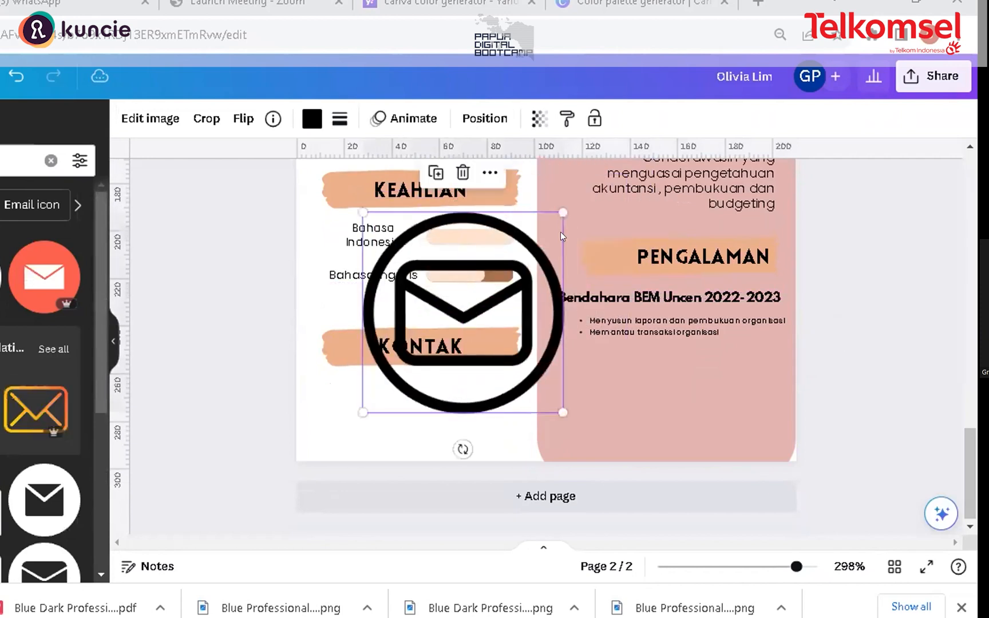
pyautogui.moveTo(482, 279); pyautogui.dragTo(395, 382)
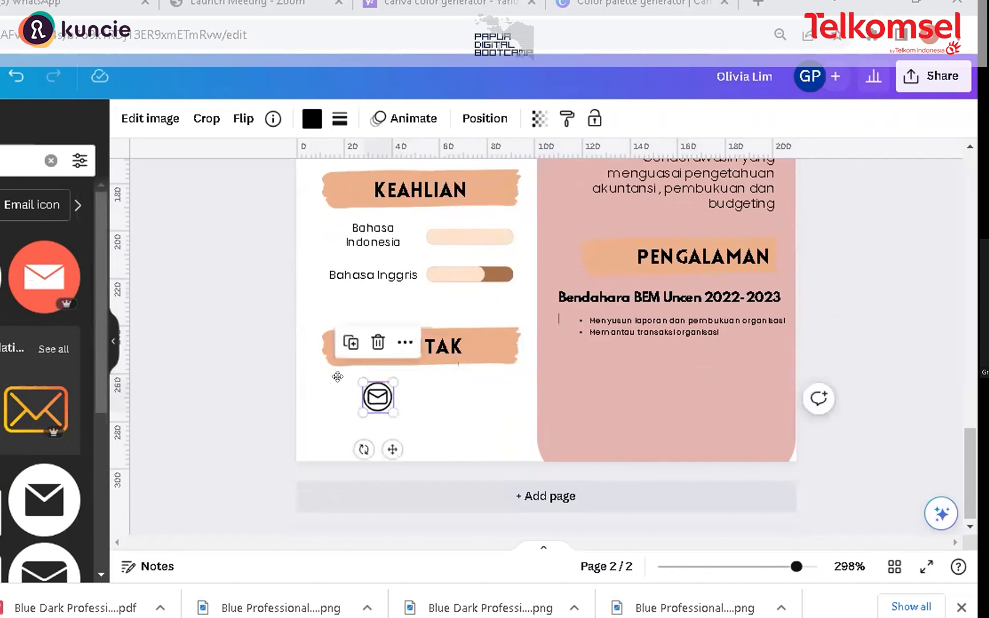
pyautogui.moveTo(327, 378); pyautogui.dragTo(327, 378)
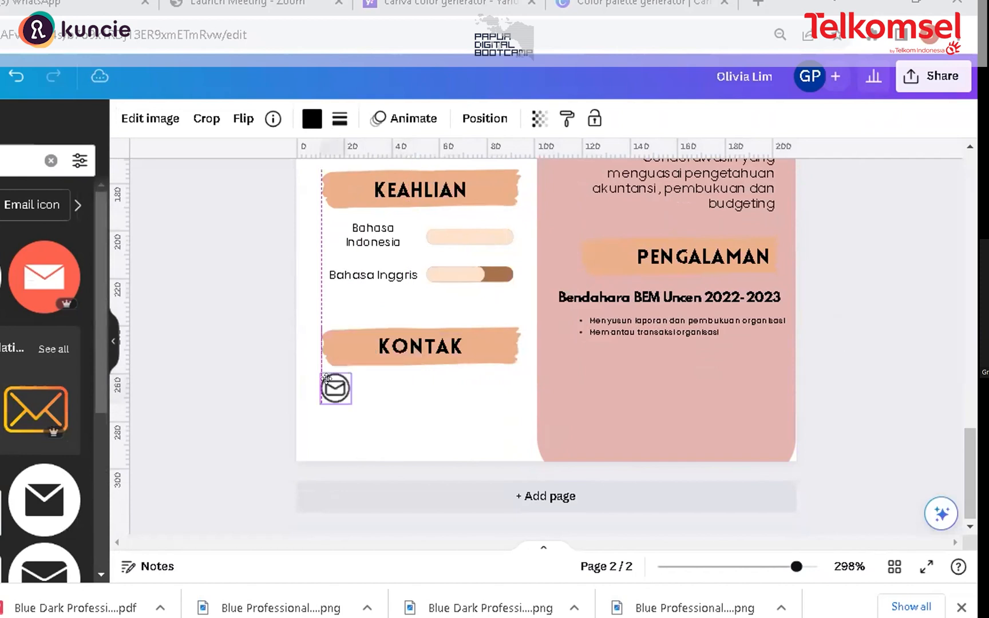
# Step: Recolour the email icon dark brown and adjust its size slightly
pyautogui.click(310, 120)
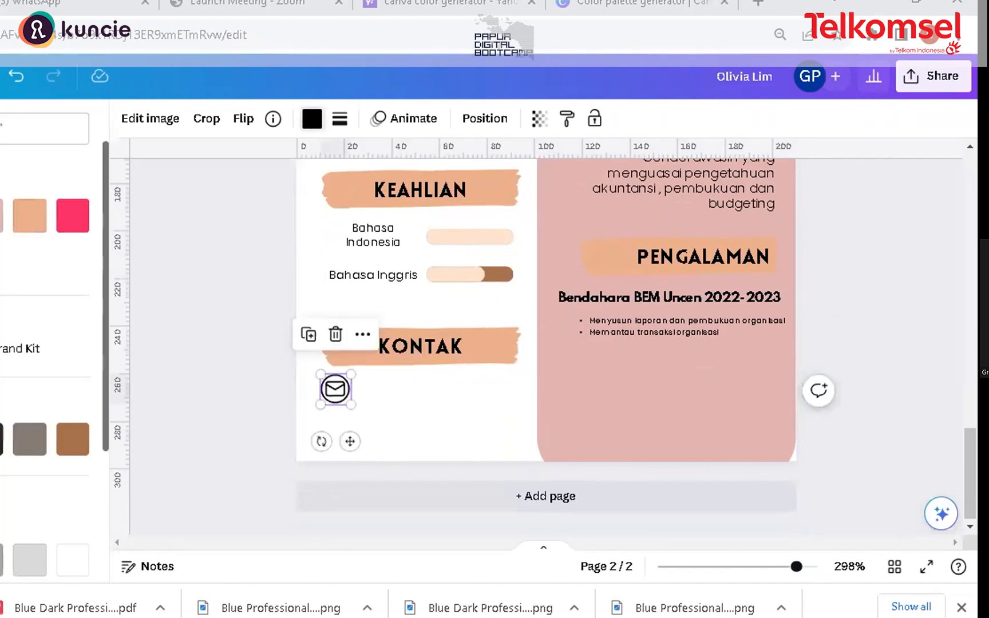
pyautogui.click(73, 439)
pyautogui.click(0, 216)
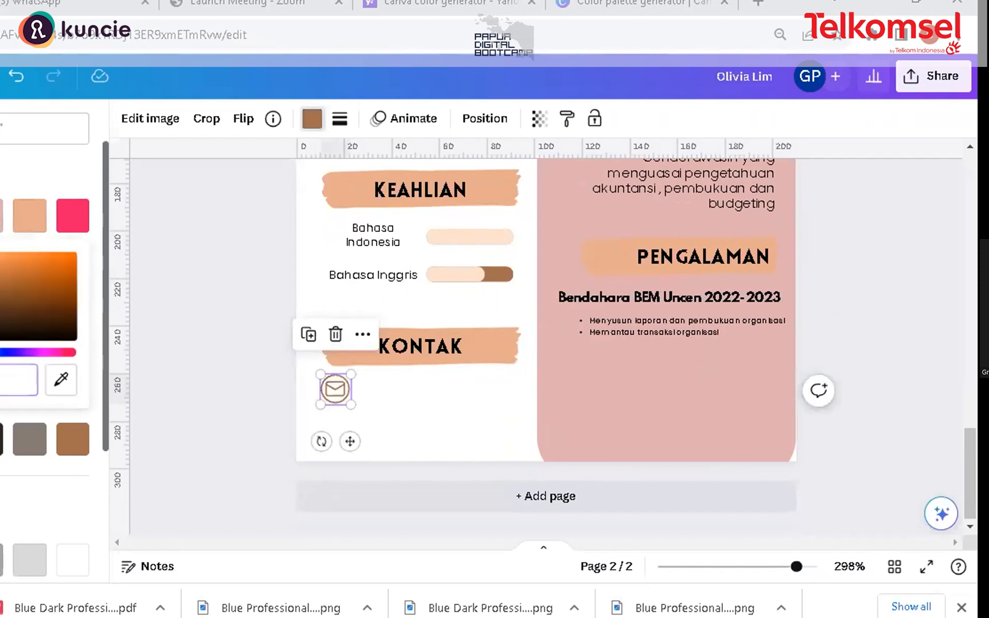
pyautogui.click(24, 311)
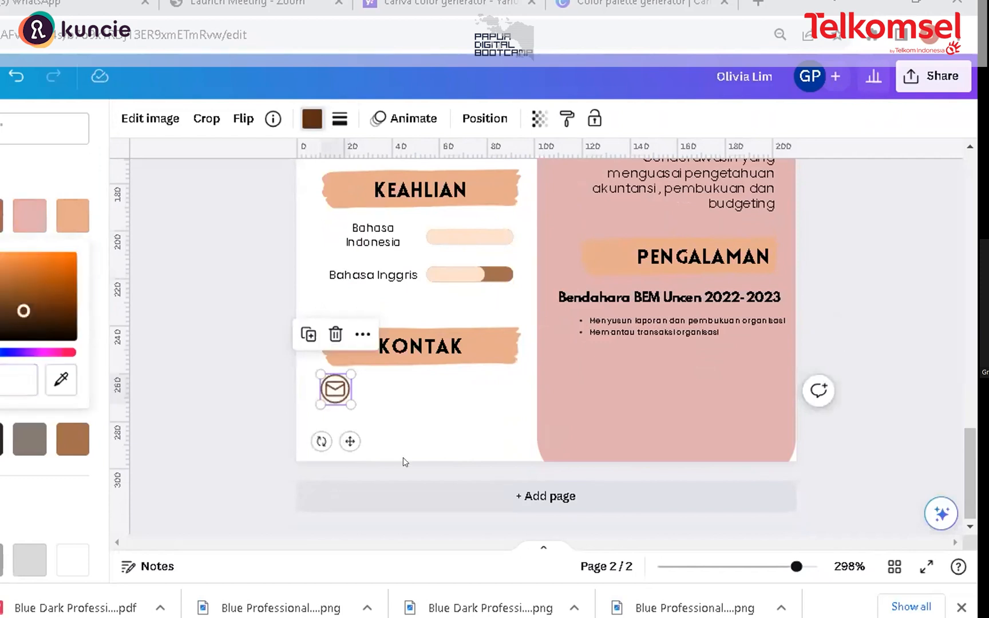
pyautogui.moveTo(351, 405); pyautogui.dragTo(340, 394)
pyautogui.click(405, 391)
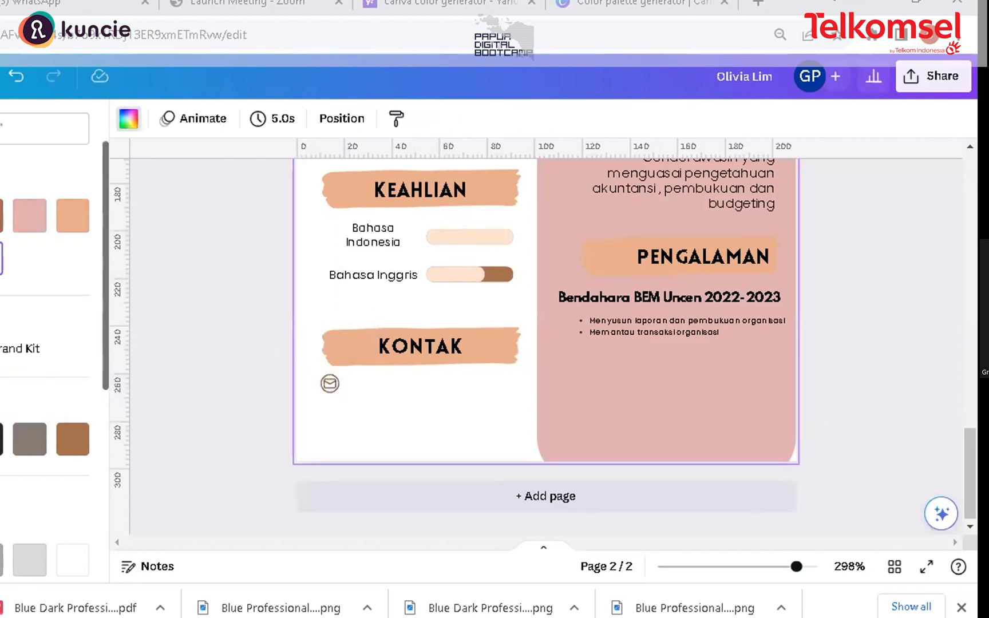
# Step: Add a text box with the pasted contact e-mail address, reduce its size to 4.2 and place it beside the email icon
pyautogui.click(0, 347)
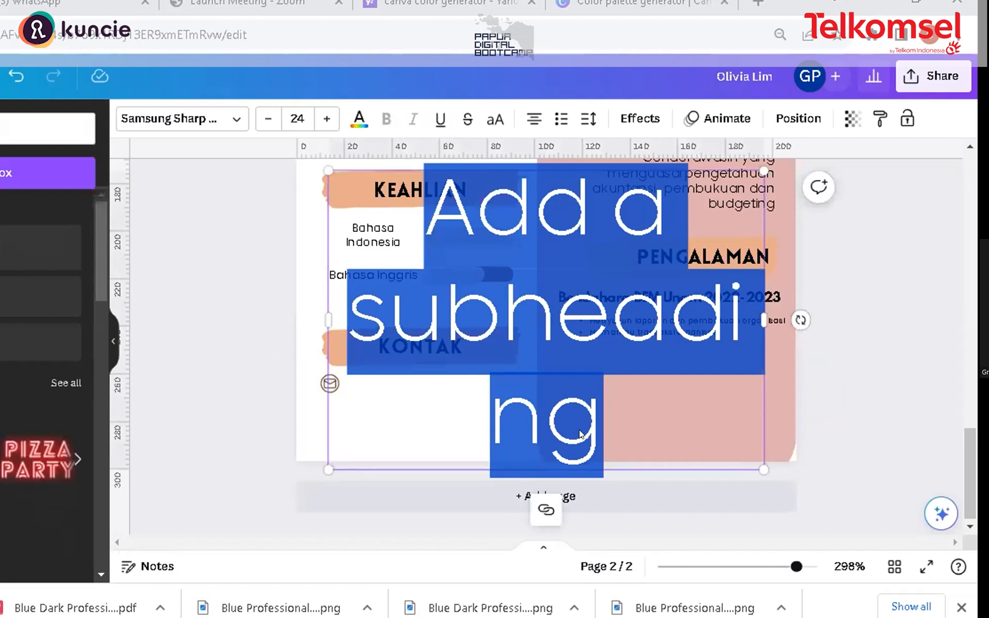
pyautogui.hotkey('ctrl', 'v')
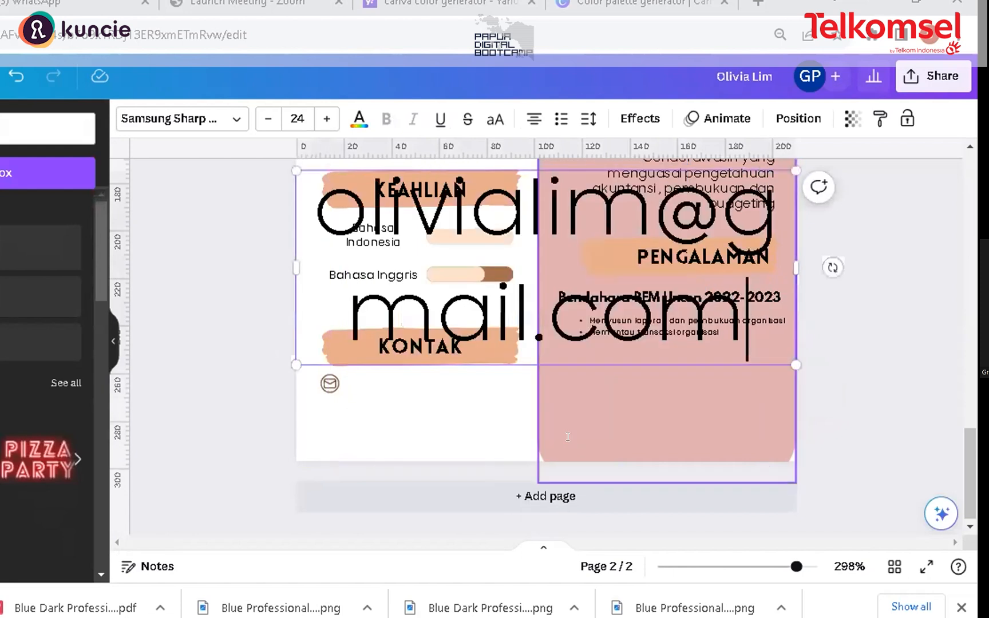
pyautogui.click(267, 119)
pyautogui.click(267, 119)
pyautogui.click(267, 119)
pyautogui.click(268, 119)
pyautogui.click(267, 119)
pyautogui.click(267, 119)
pyautogui.click(267, 119)
pyautogui.click(268, 119)
pyautogui.click(268, 119)
pyautogui.click(267, 119)
pyautogui.click(268, 119)
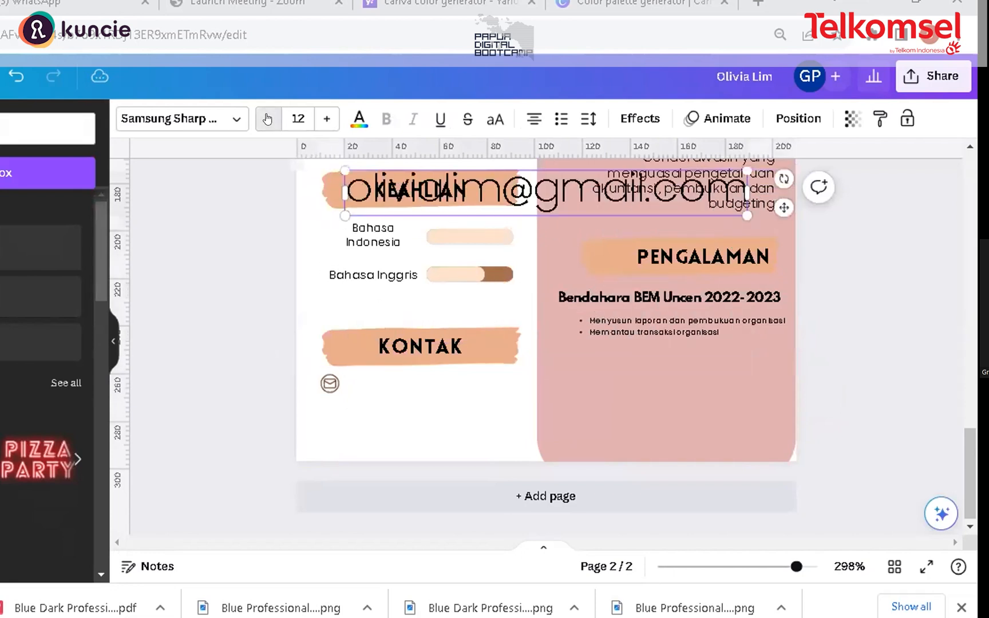
pyautogui.click(266, 118)
pyautogui.click(267, 118)
pyautogui.click(267, 119)
pyautogui.click(267, 119)
pyautogui.click(267, 118)
pyautogui.click(267, 119)
pyautogui.click(267, 119)
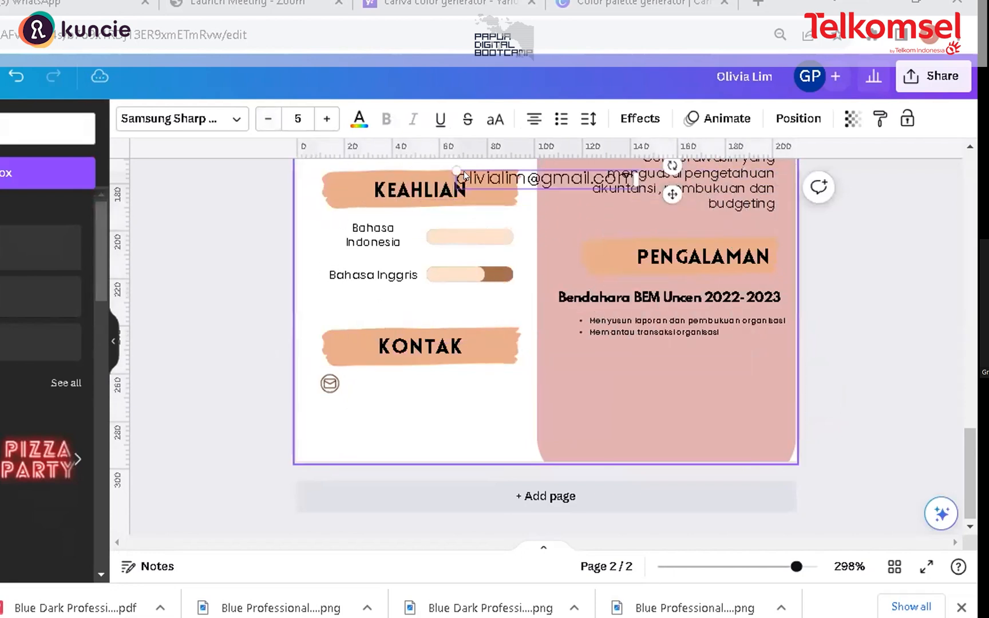
pyautogui.moveTo(537, 165); pyautogui.dragTo(437, 362)
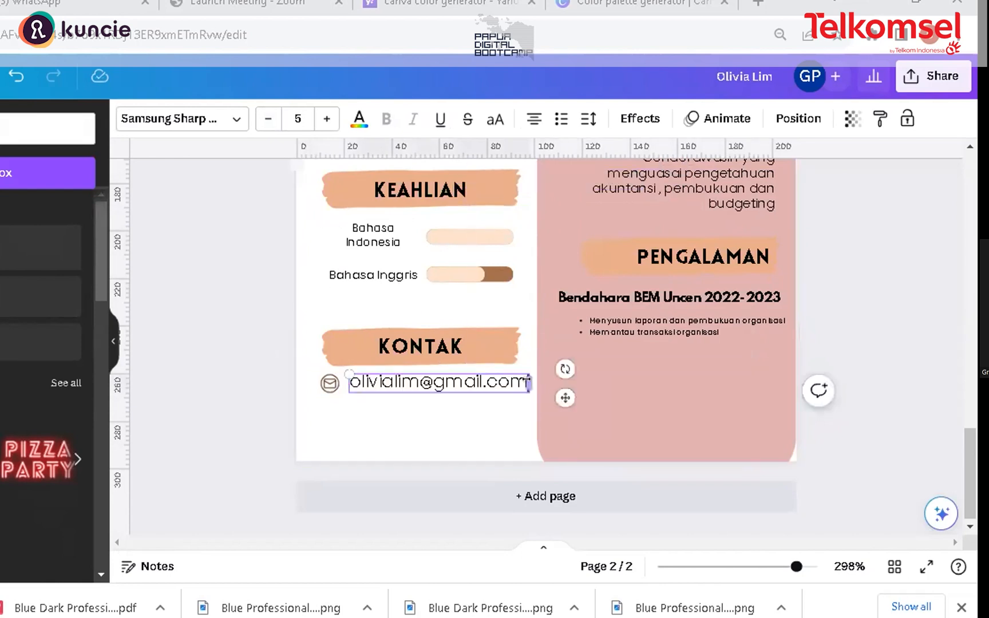
pyautogui.moveTo(348, 372); pyautogui.dragTo(424, 378)
pyautogui.click(454, 391)
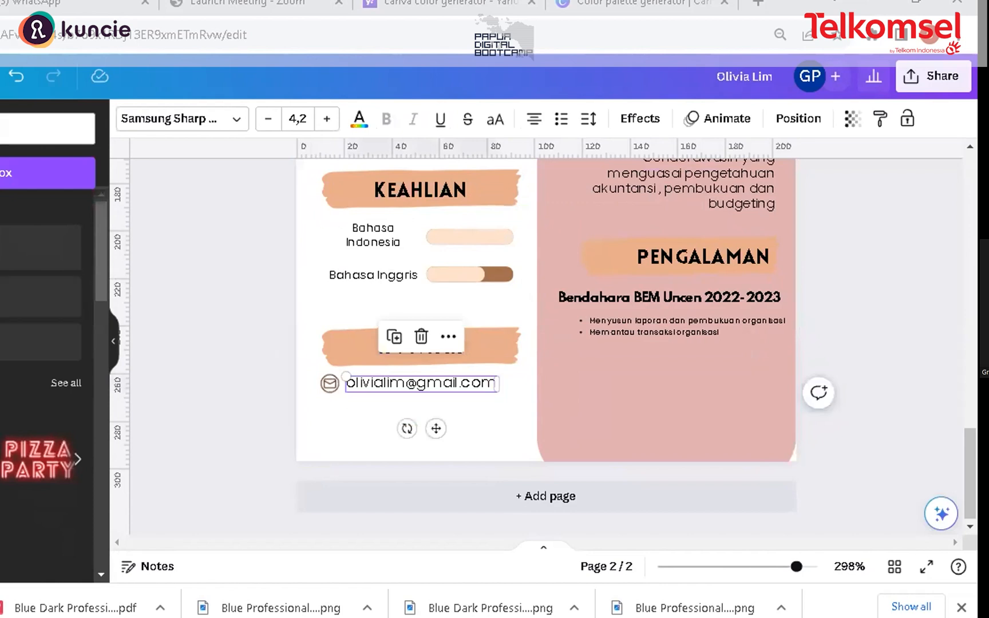
# Step: Search the elements for a location icon and add the black location pin to the page
pyautogui.click(35, 128)
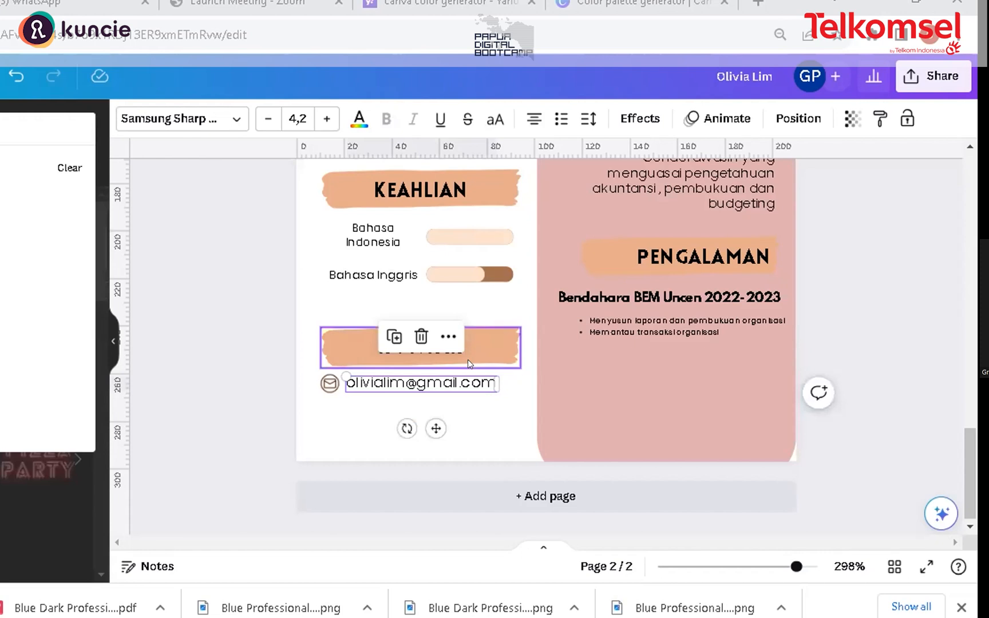
pyautogui.write('p')
pyautogui.press('BackSpace')
pyautogui.write('p')
pyautogui.press('Return')
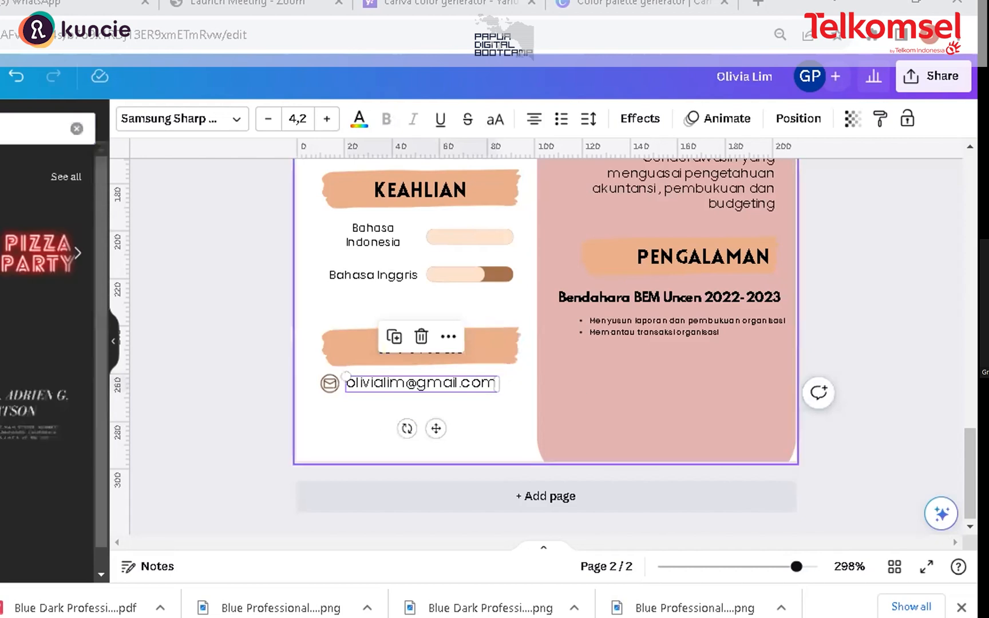
pyautogui.click(16, 151)
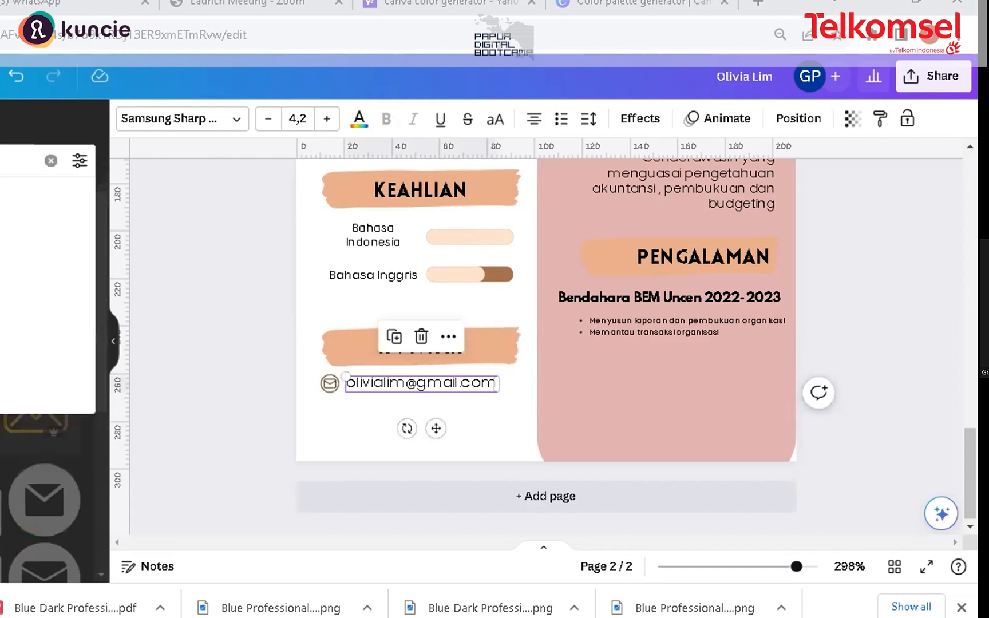
pyautogui.press('BackSpace')
pyautogui.press('Return')
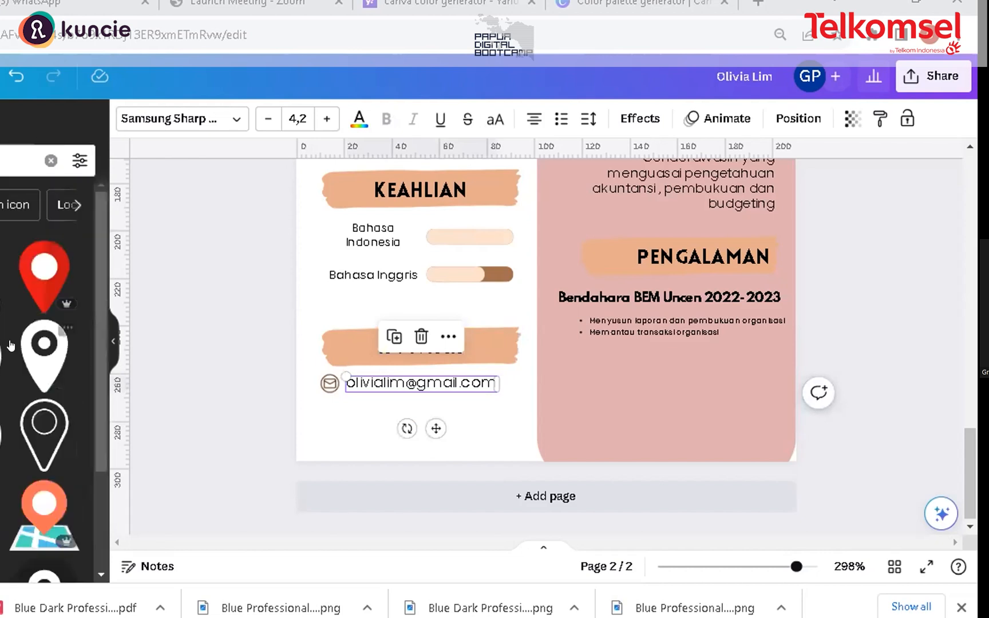
pyautogui.click(44, 355)
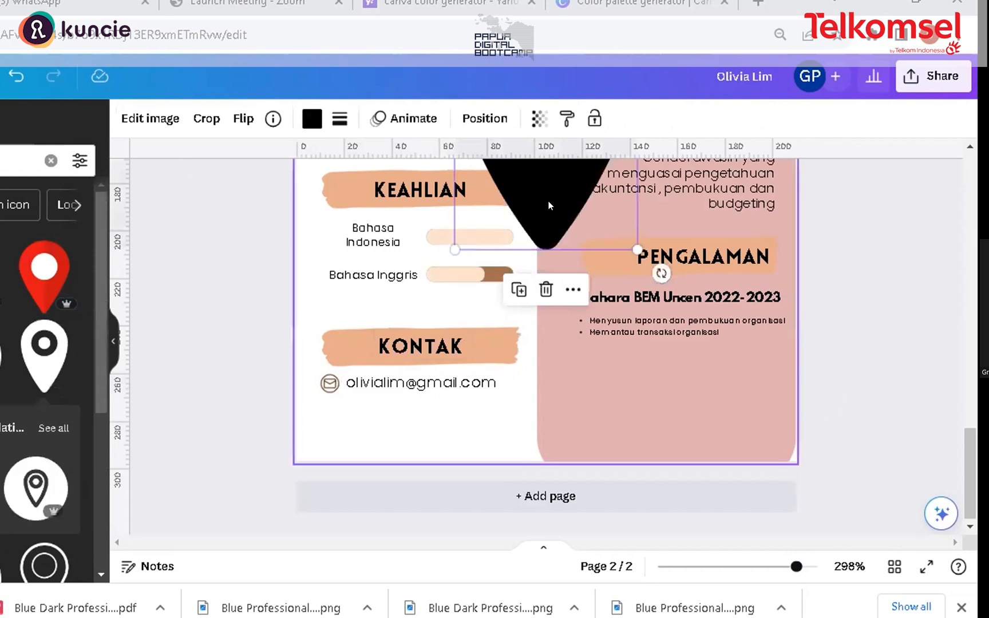
# Step: Place the location pin on the page, recolour it dark brown and shrink it to icon size below the email icon
pyautogui.moveTo(569, 217); pyautogui.dragTo(382, 409)
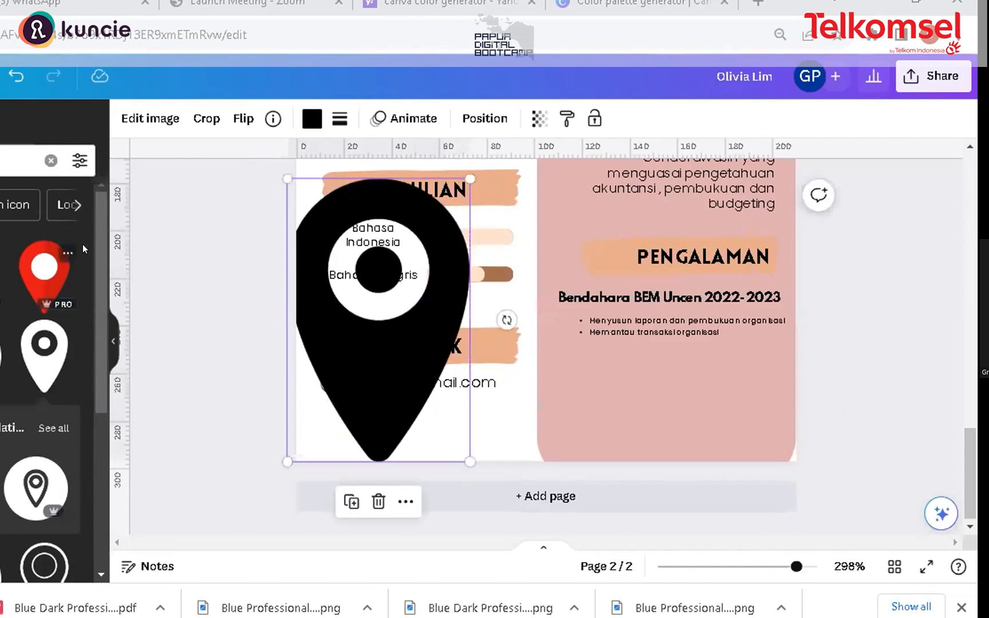
pyautogui.scroll(-1, 95, 260)
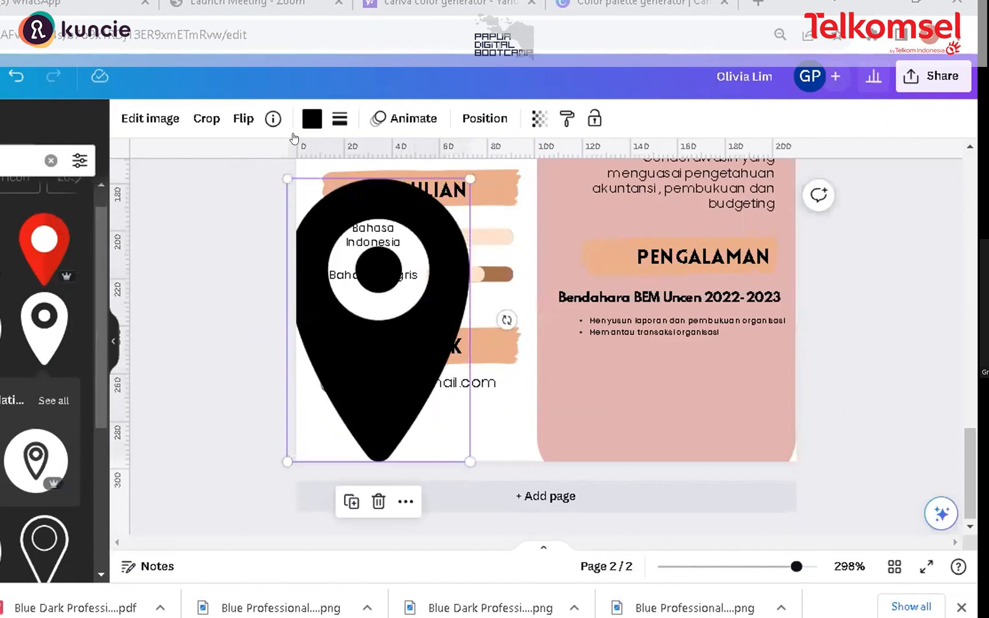
pyautogui.click(312, 118)
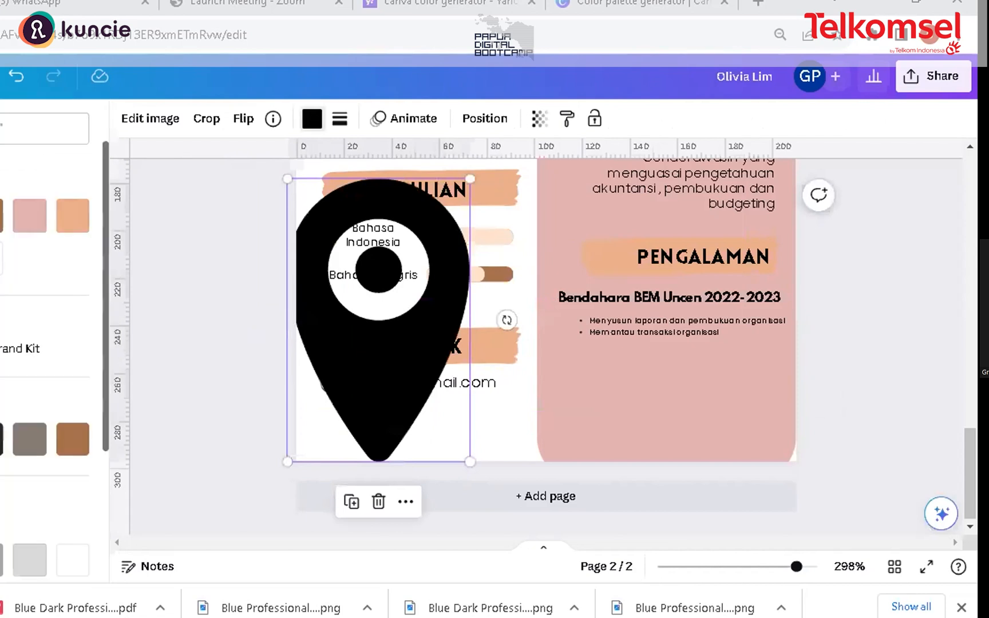
pyautogui.click(1, 216)
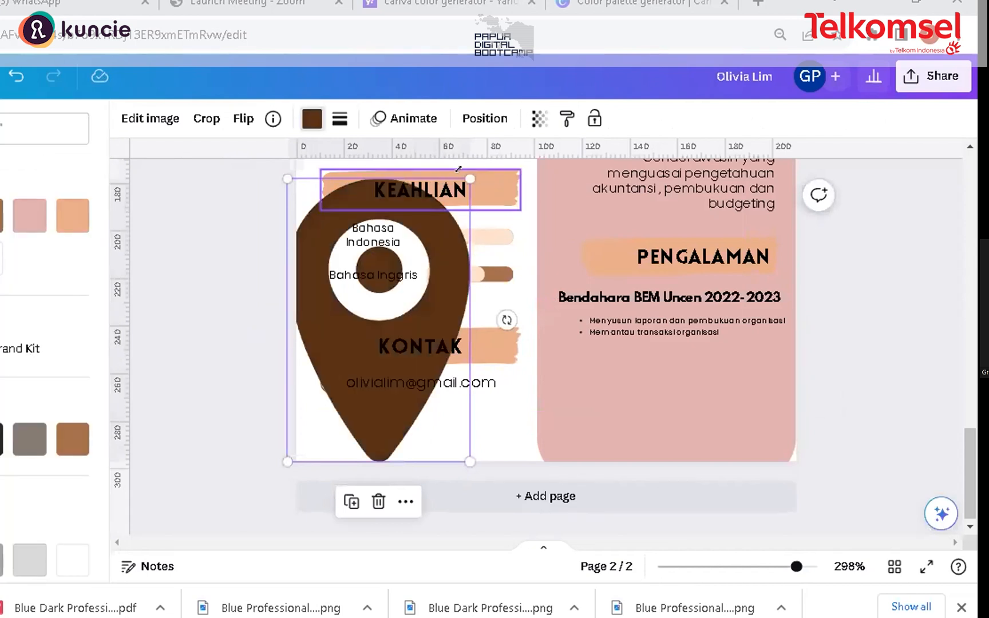
pyautogui.moveTo(444, 279); pyautogui.dragTo(329, 410)
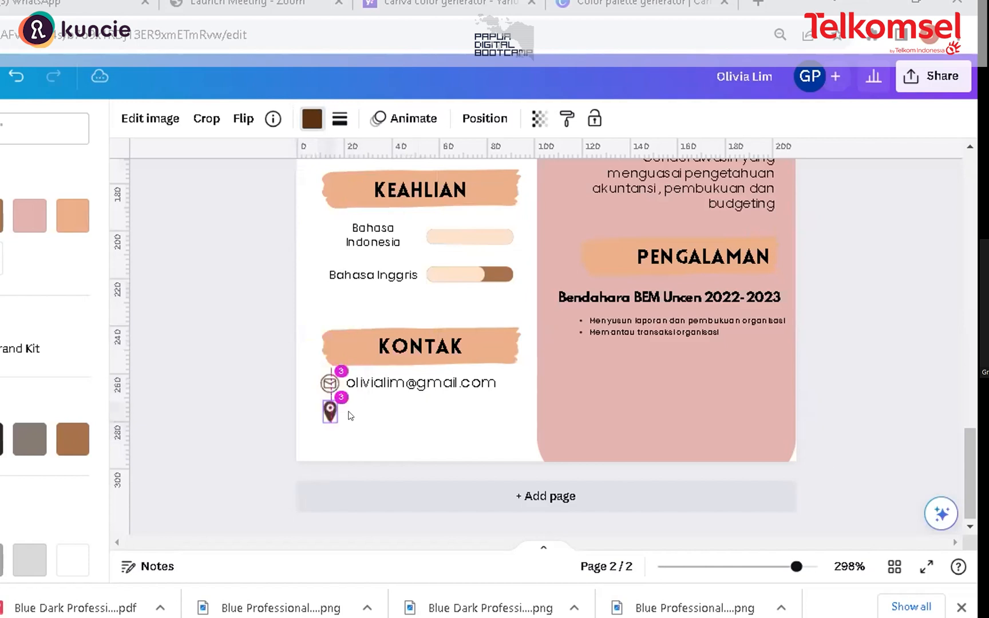
pyautogui.click(353, 417)
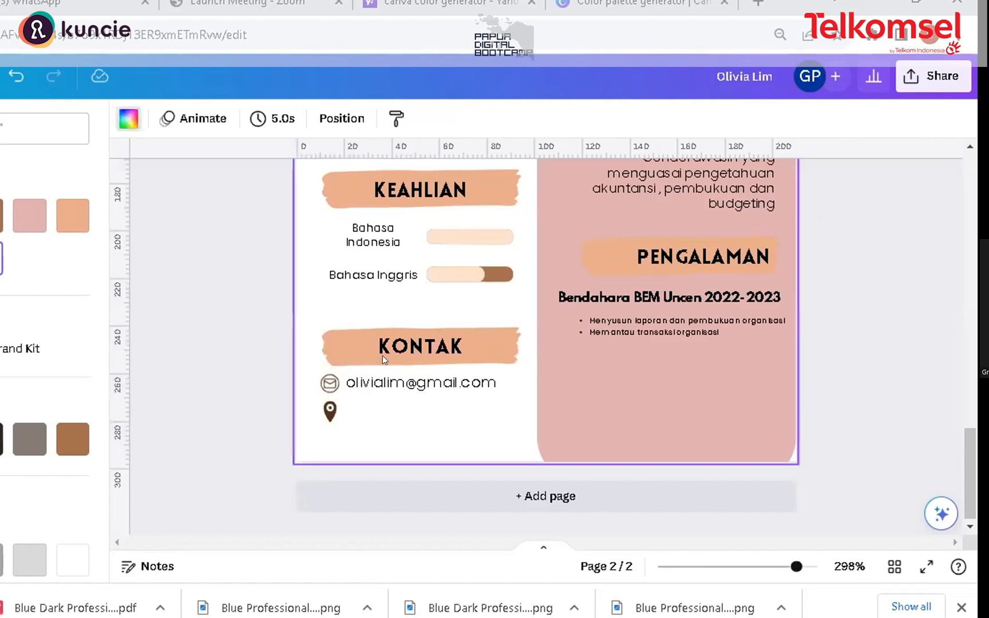
# Step: Duplicate the e-mail text, change it to "Jayapura, Indonesia", reduce it to size 3.8 and place it beside the location pin
pyautogui.click(434, 380)
pyautogui.hotkey('ctrl', 'd')
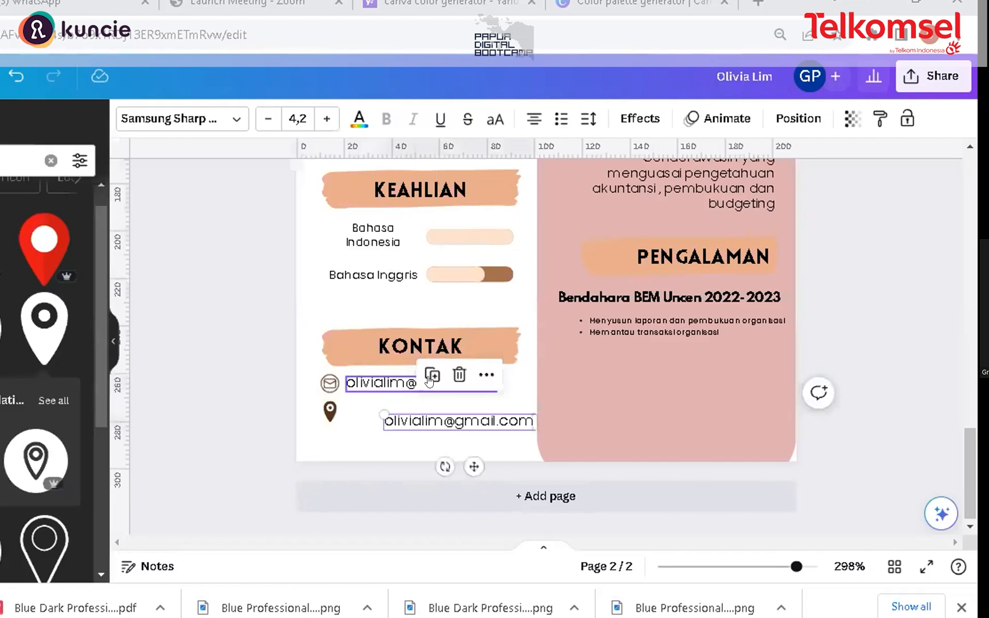
pyautogui.press('Return')
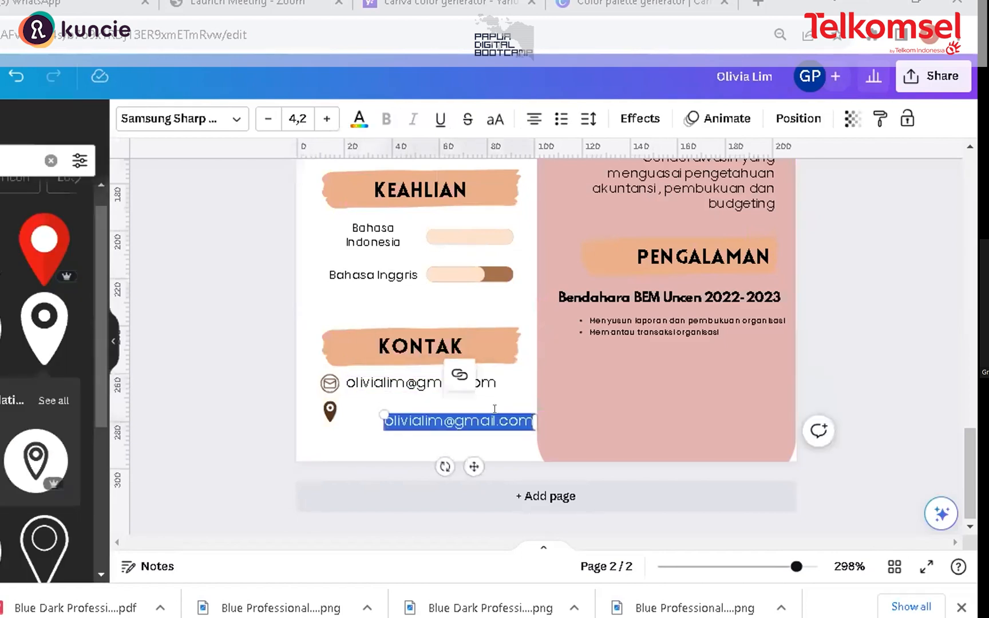
pyautogui.write('Jay')
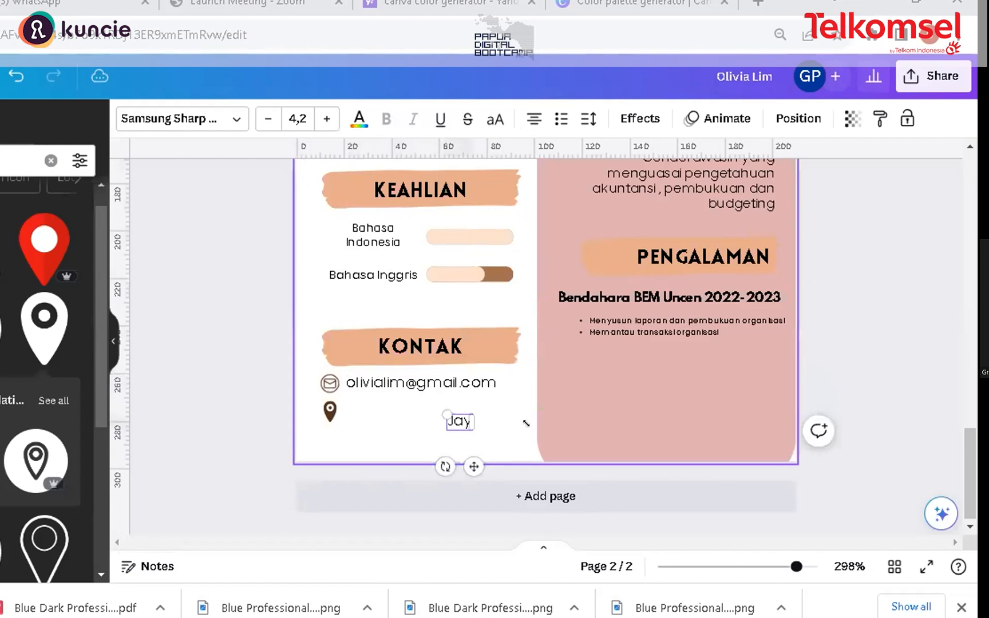
pyautogui.write('apura, Indonesia')
pyautogui.click(465, 415)
pyautogui.moveTo(466, 416)
pyautogui.mouseDown()
pyautogui.moveTo(443, 399)
pyautogui.moveTo(468, 397)
pyautogui.moveTo(476, 409)
pyautogui.mouseUp()
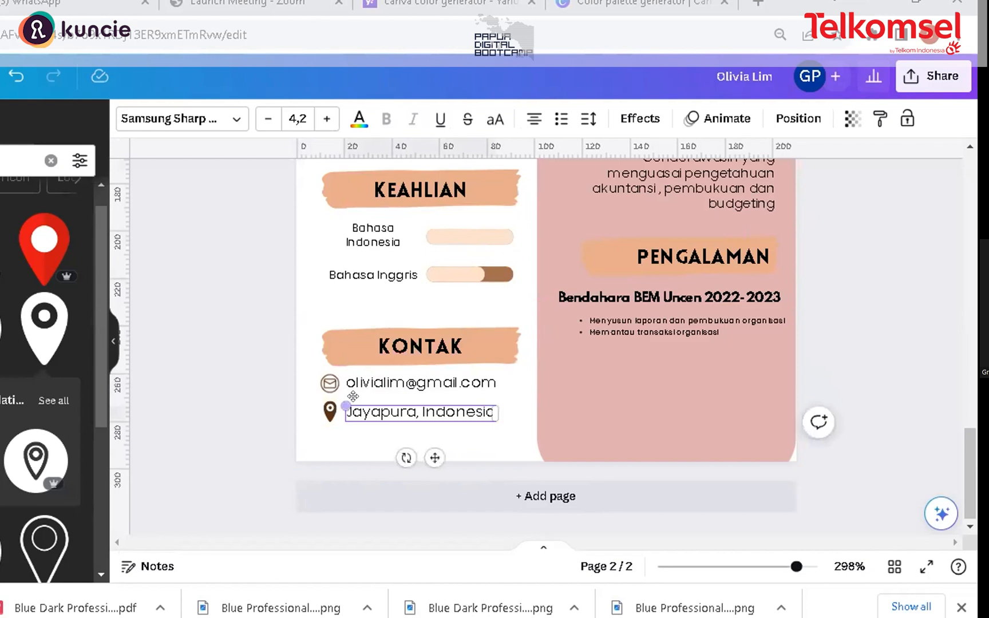
pyautogui.moveTo(340, 394); pyautogui.dragTo(356, 402)
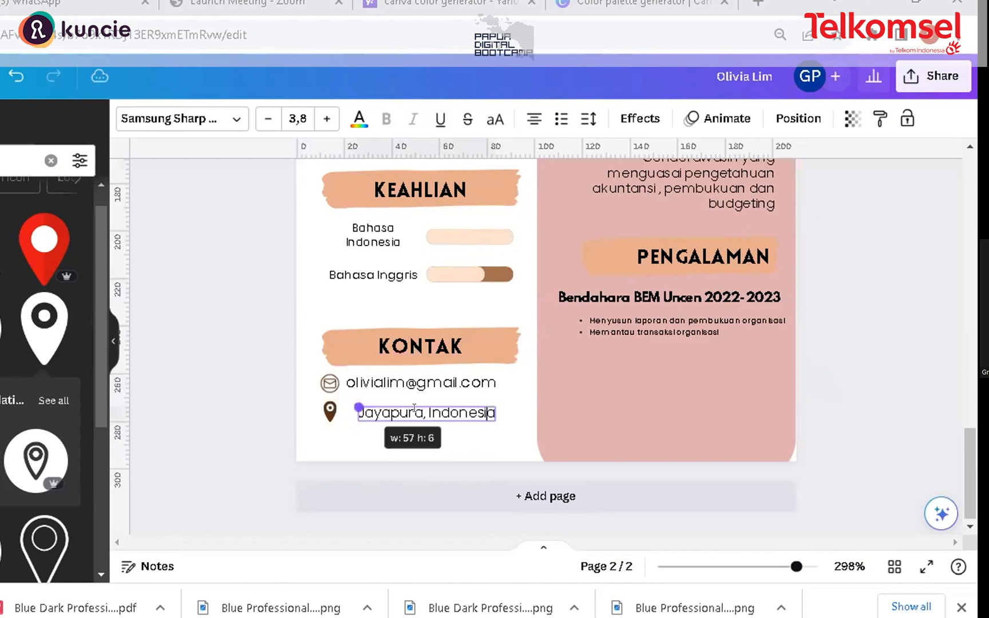
pyautogui.moveTo(450, 403)
pyautogui.mouseDown()
pyautogui.moveTo(430, 396)
pyautogui.moveTo(439, 404)
pyautogui.mouseUp()
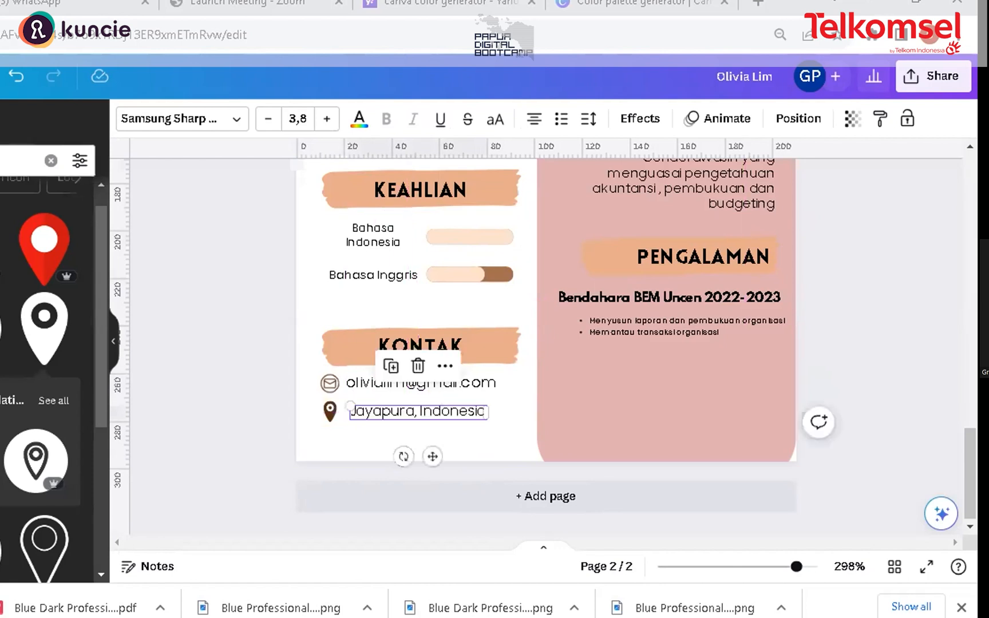
# Step: Search the elements for a phone icon and add the outlined circular phone icon to the page
pyautogui.click(7, 161)
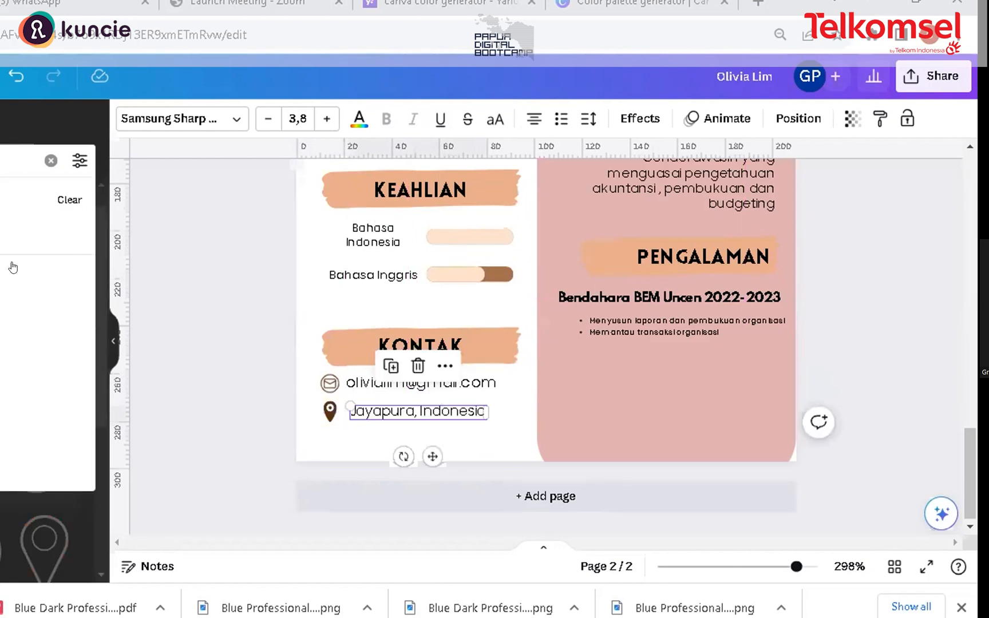
pyautogui.click(13, 267)
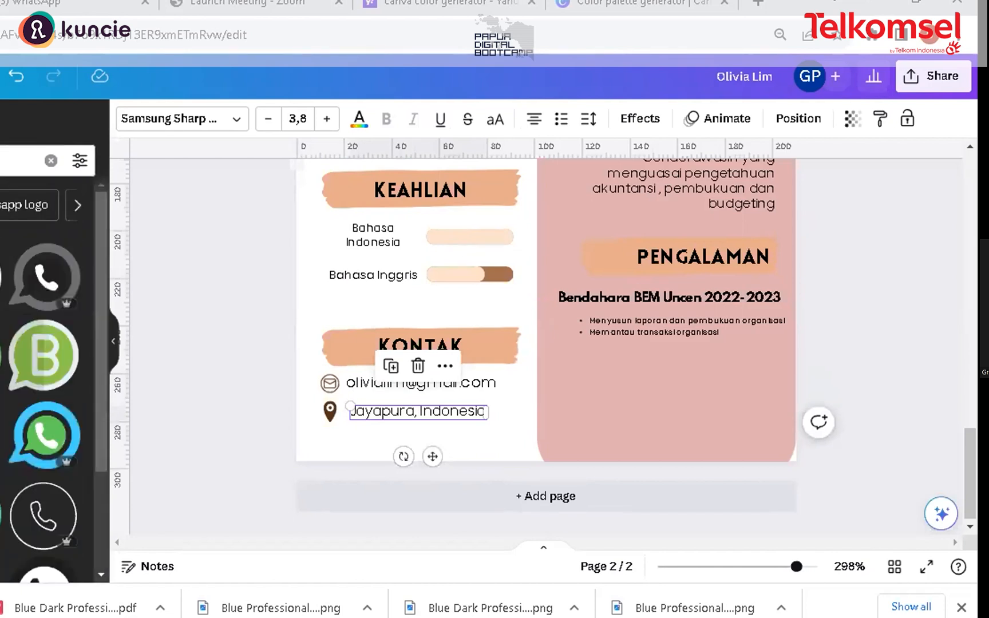
pyautogui.click(12, 161)
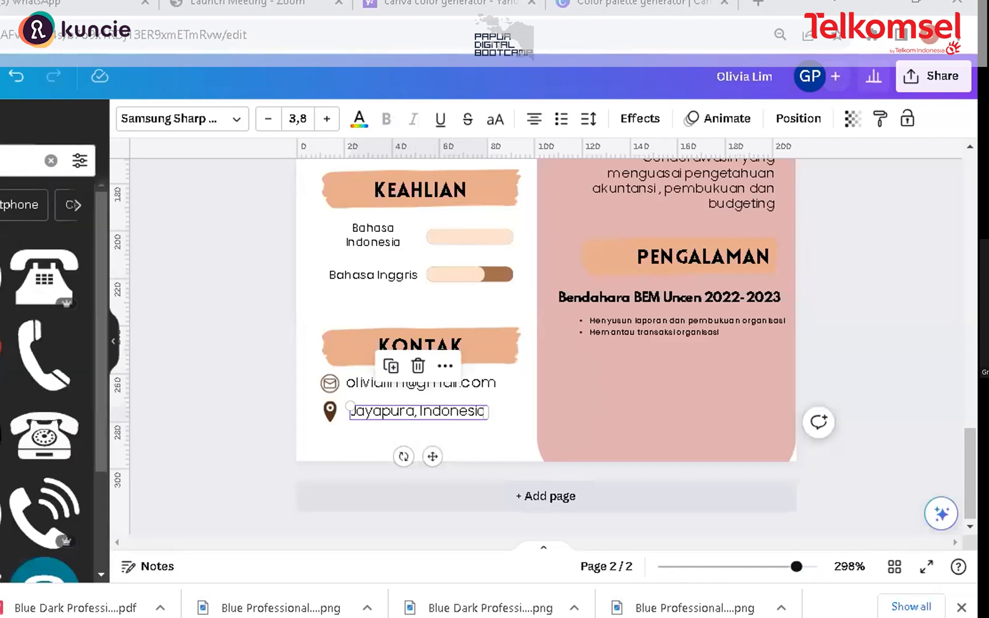
pyautogui.click(1, 277)
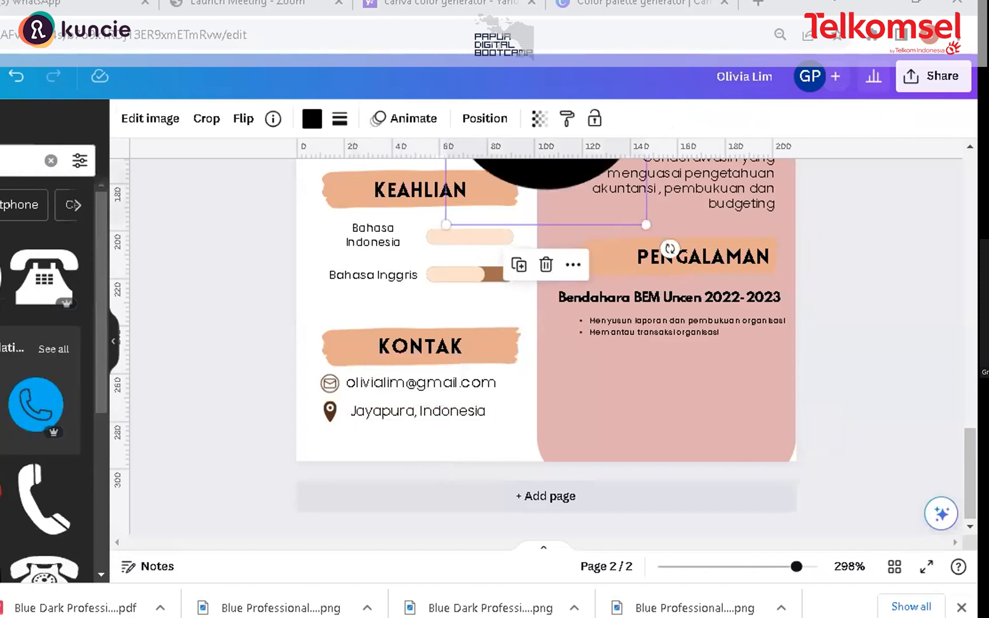
pyautogui.press('Delete')
pyautogui.hotkey('ctrl', 'z')
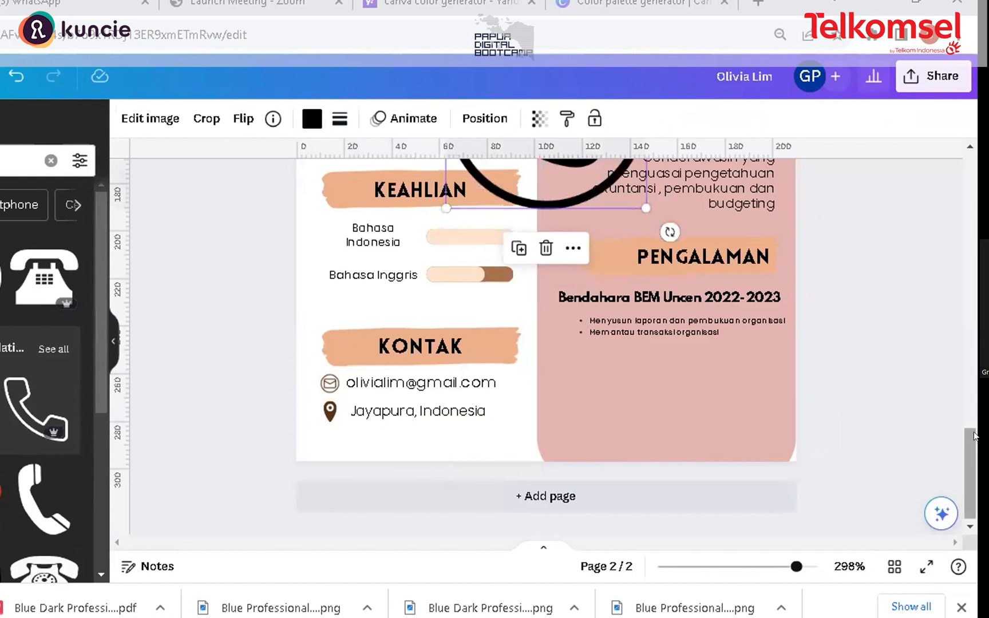
# Step: Recolour the phone icon dark brown, shrink it and place it below the location pin
pyautogui.scroll(1, 720, 255)
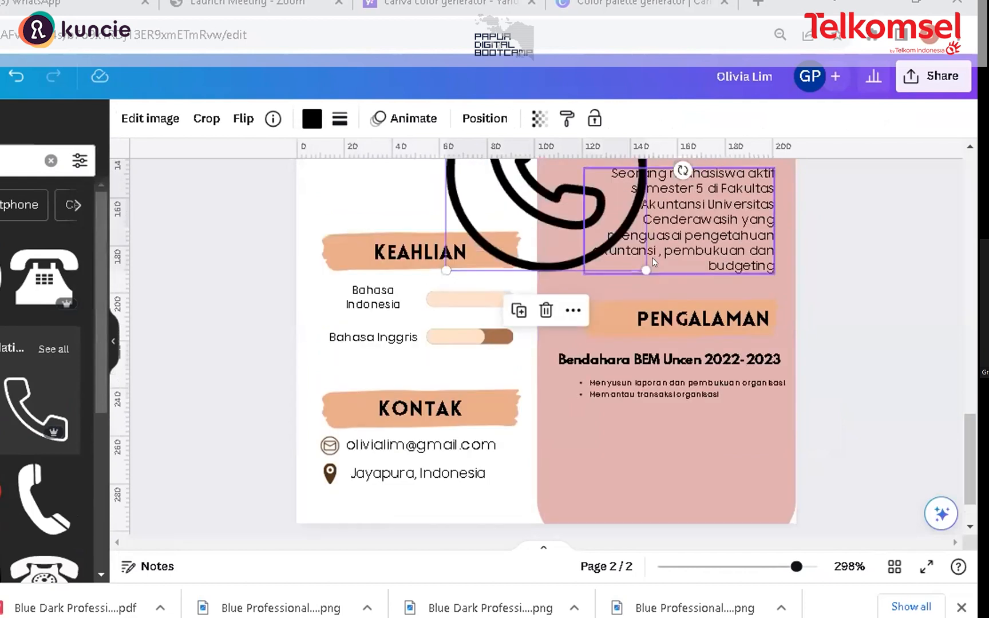
pyautogui.click(312, 119)
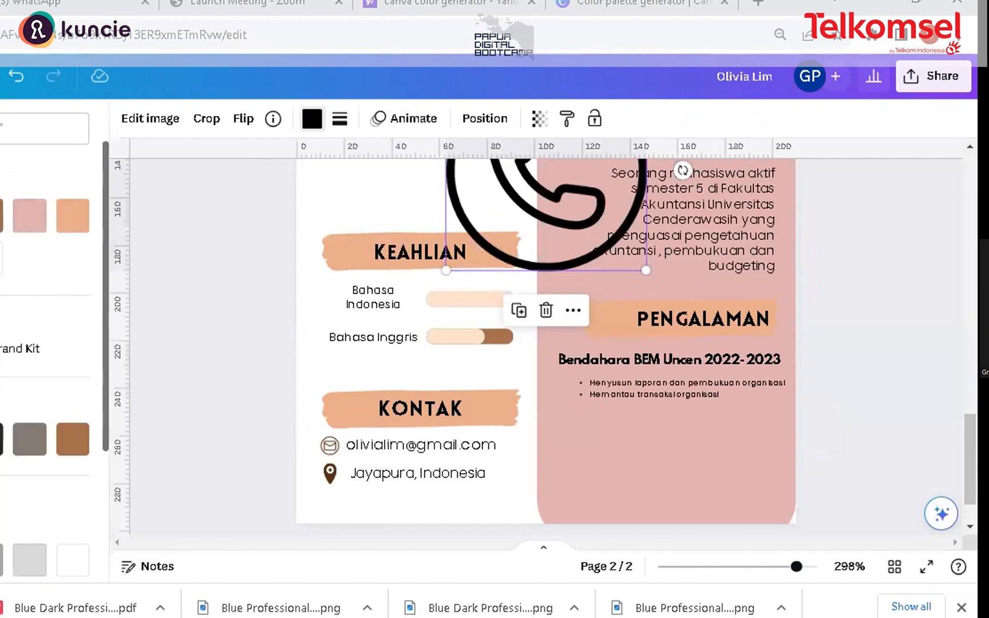
pyautogui.moveTo(521, 220); pyautogui.dragTo(428, 475)
pyautogui.moveTo(596, 265); pyautogui.dragTo(492, 369)
pyautogui.moveTo(411, 439); pyautogui.dragTo(415, 445)
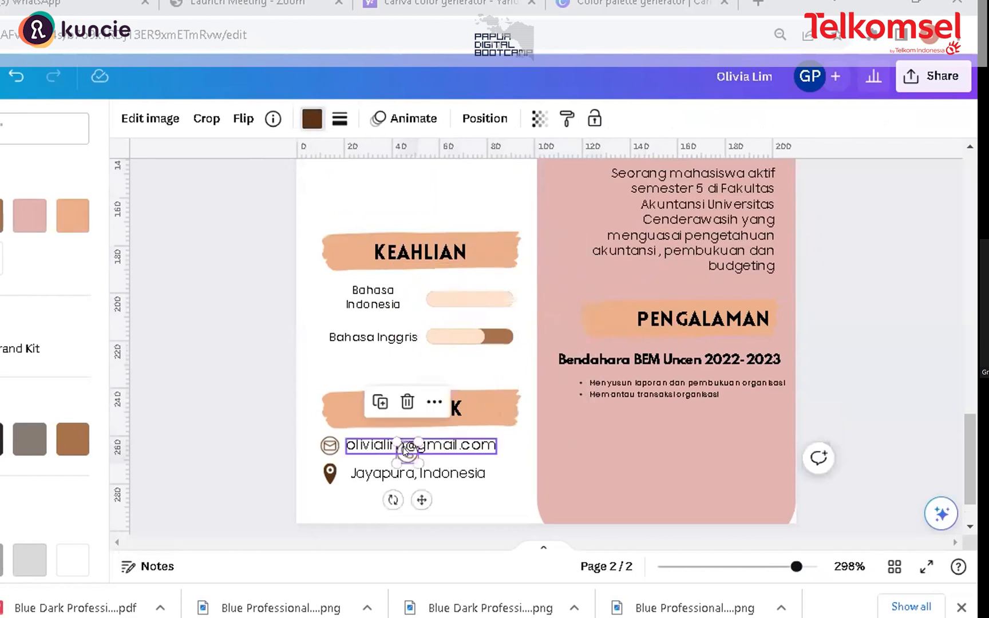
pyautogui.click(367, 506)
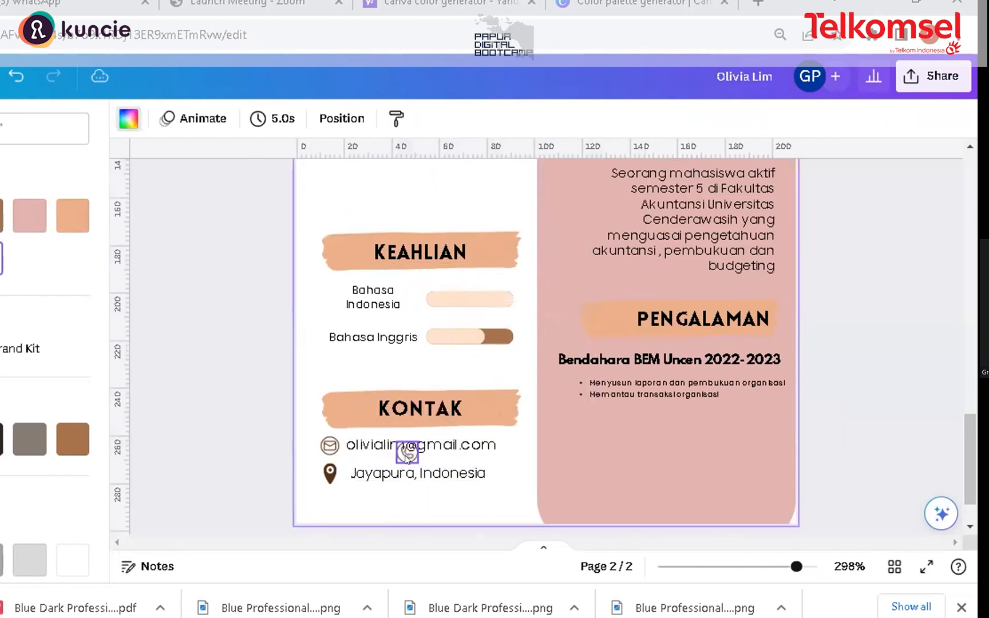
pyautogui.moveTo(407, 449); pyautogui.dragTo(326, 500)
pyautogui.click(383, 504)
pyautogui.click(394, 502)
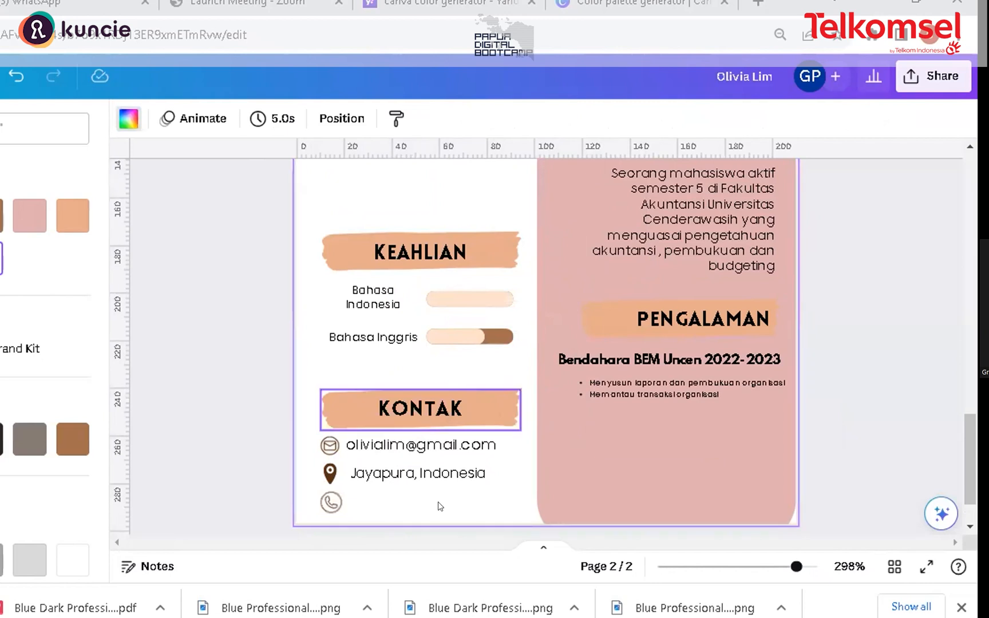
# Step: Duplicate the location text, replace it with the contact's phone number and place it beside the phone icon
pyautogui.click(437, 475)
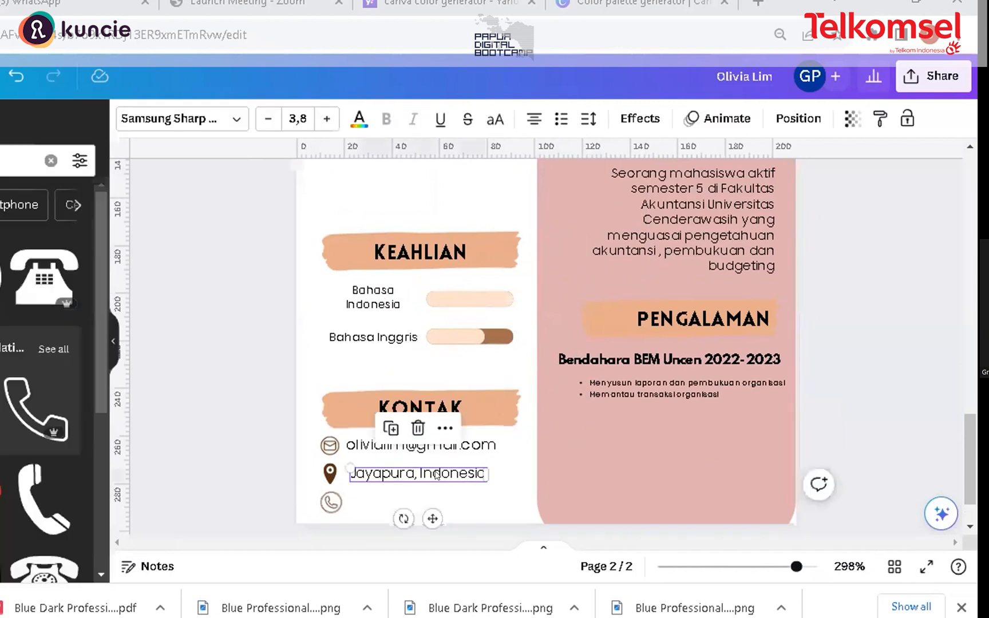
pyautogui.click(434, 472)
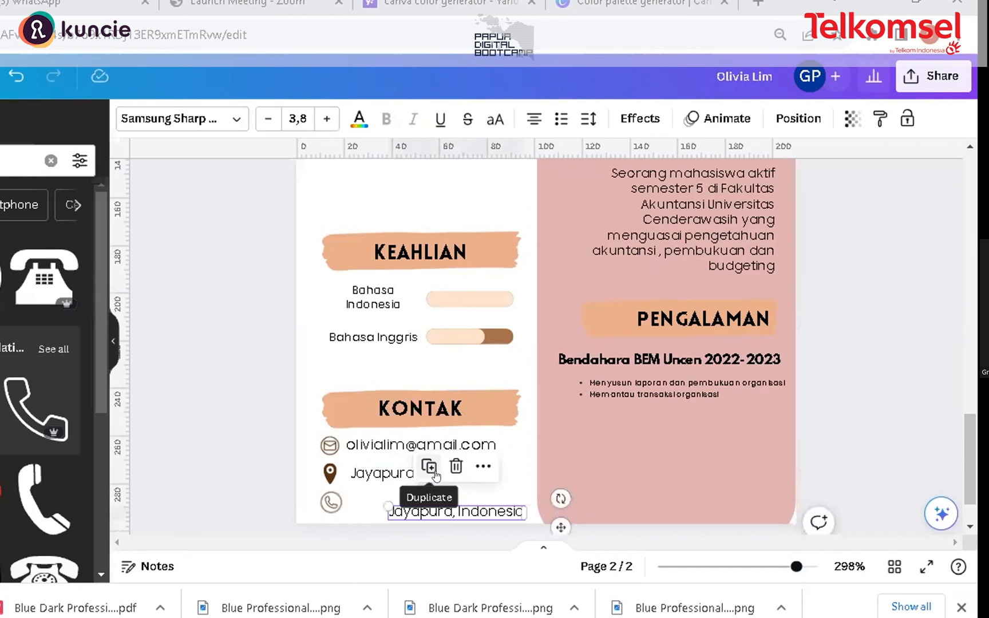
pyautogui.click(494, 510)
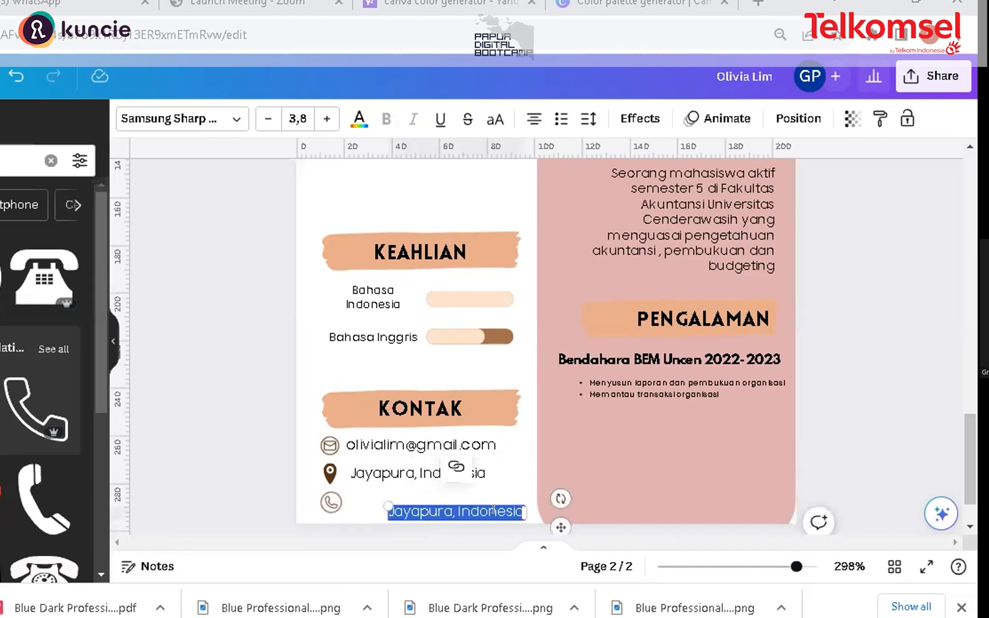
pyautogui.write('0812')
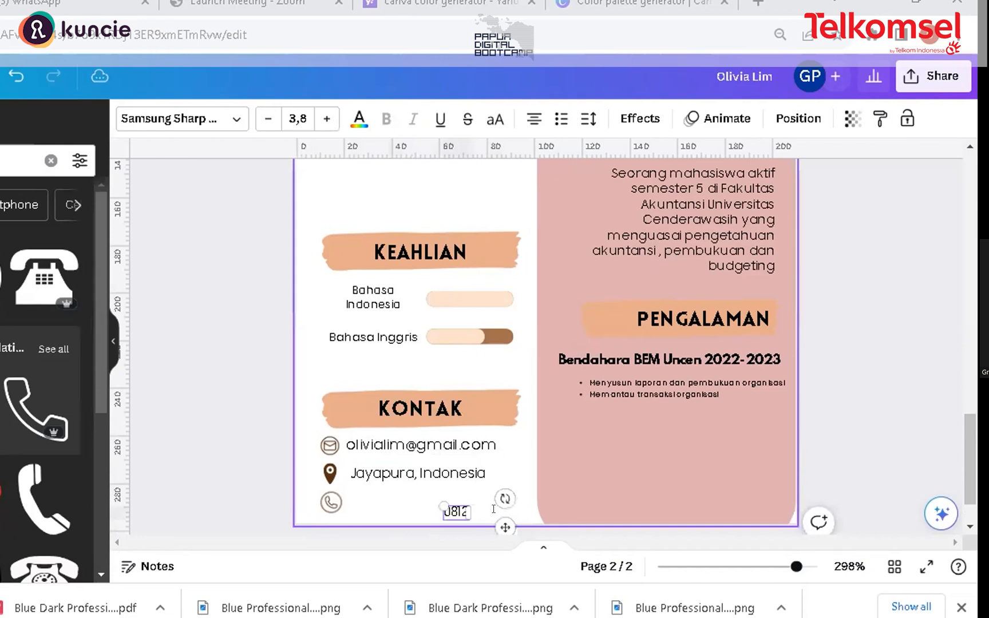
pyautogui.write('34567890')
pyautogui.moveTo(470, 511); pyautogui.dragTo(407, 504)
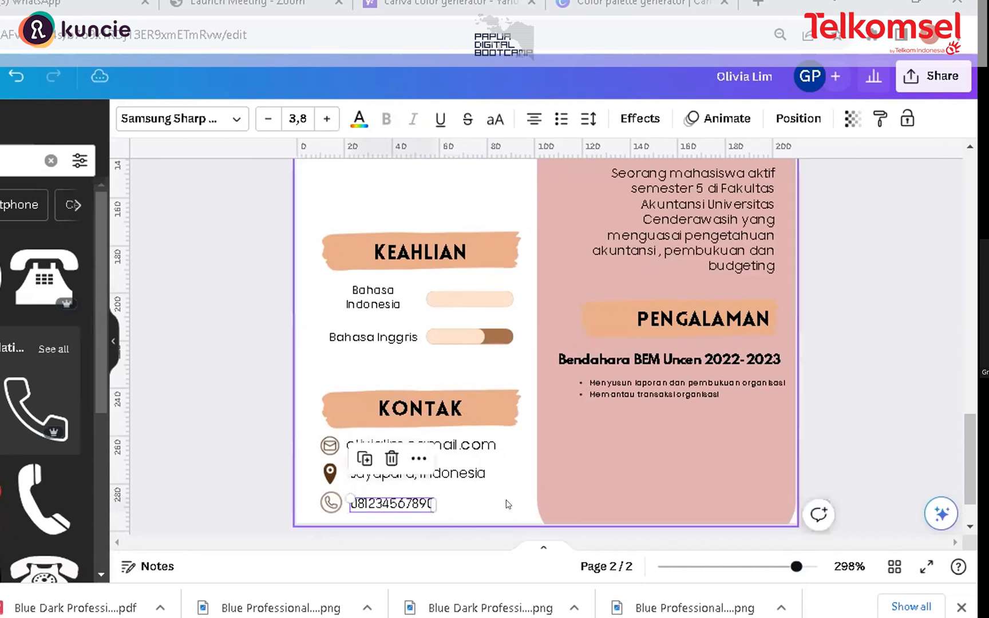
pyautogui.click(507, 504)
# Step: Copy the "Bendahara BEM Uncen 2022-2023" title under the PENDIDIKAN heading and begin retyping its text for the education entry
pyautogui.scroll(-2, 976, 498)
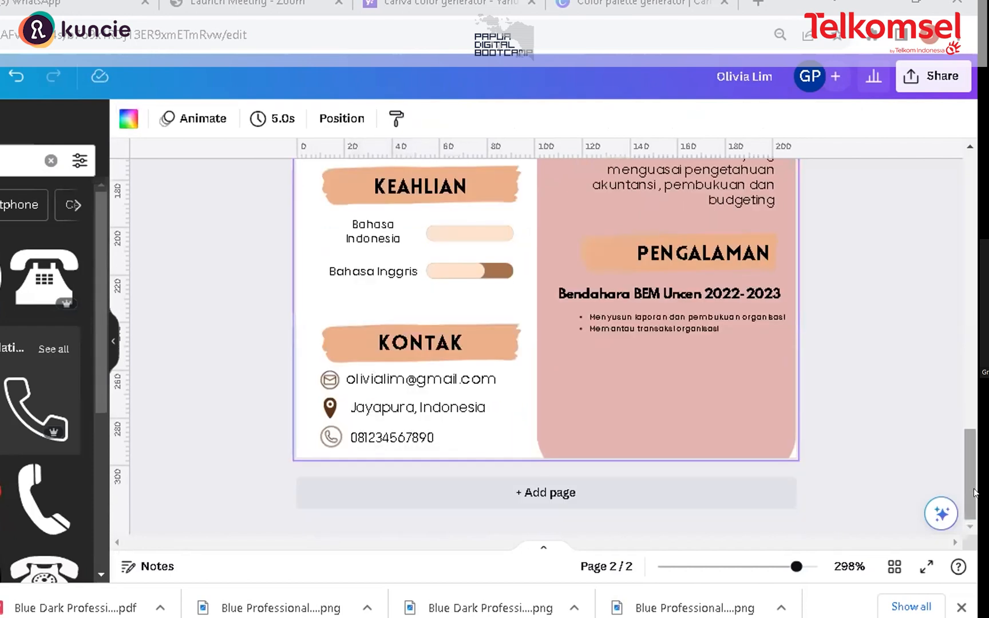
pyautogui.scroll(3, 975, 446)
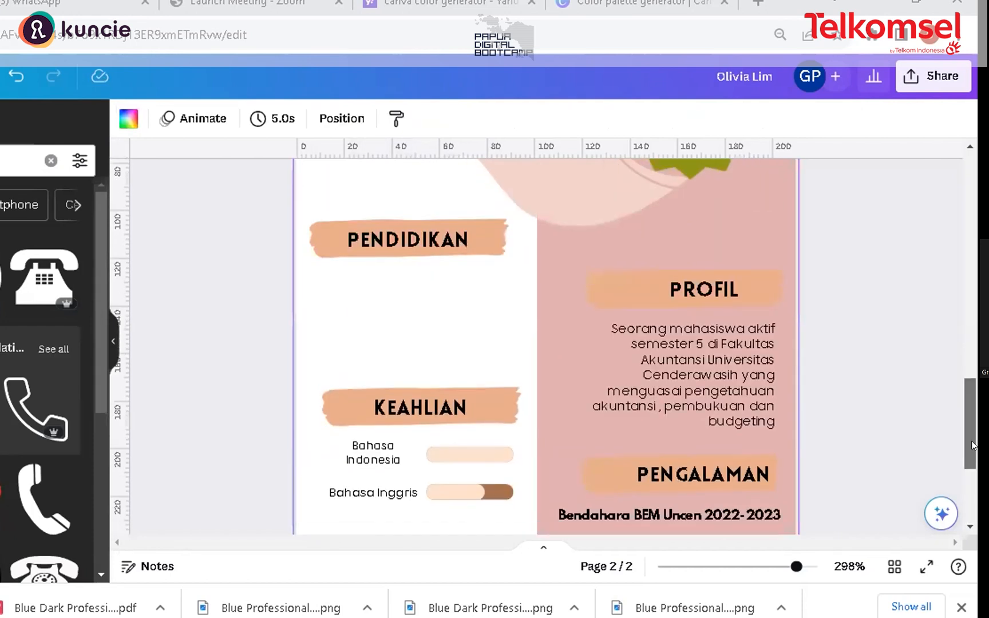
pyautogui.scroll(-1, 394, 280)
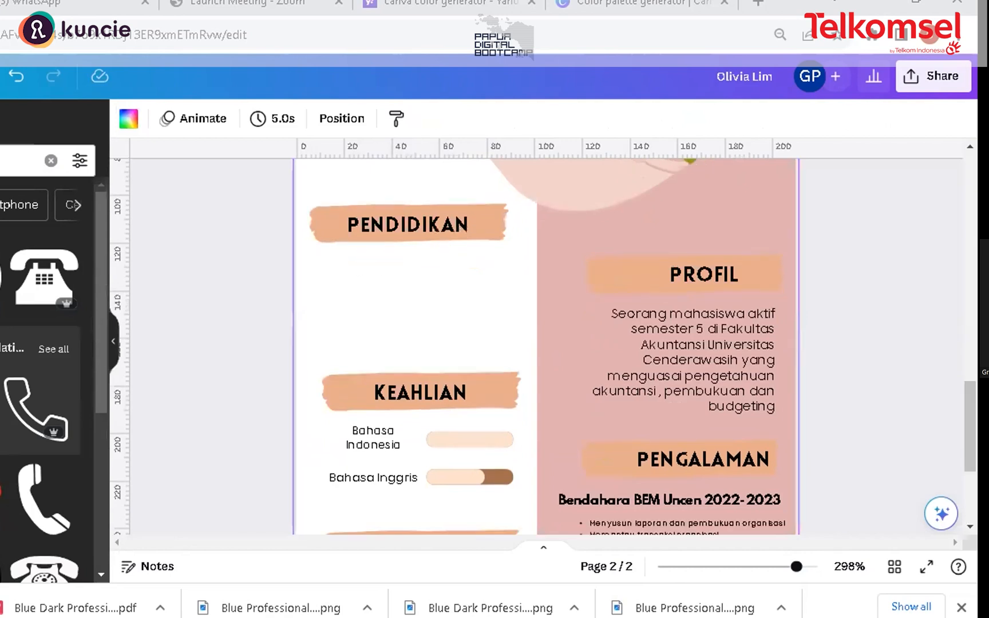
pyautogui.click(691, 332)
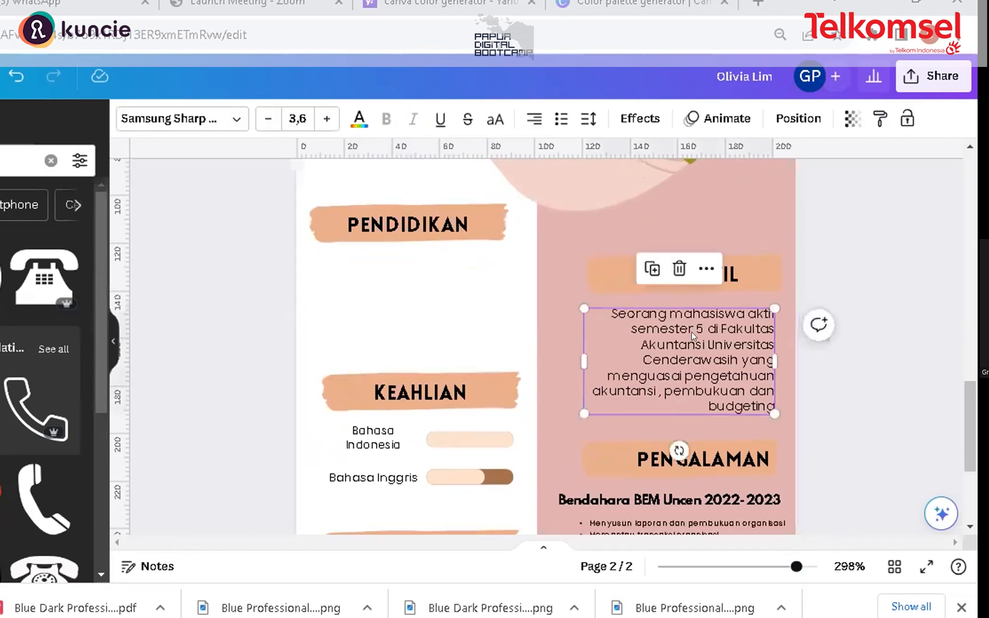
pyautogui.click(680, 500)
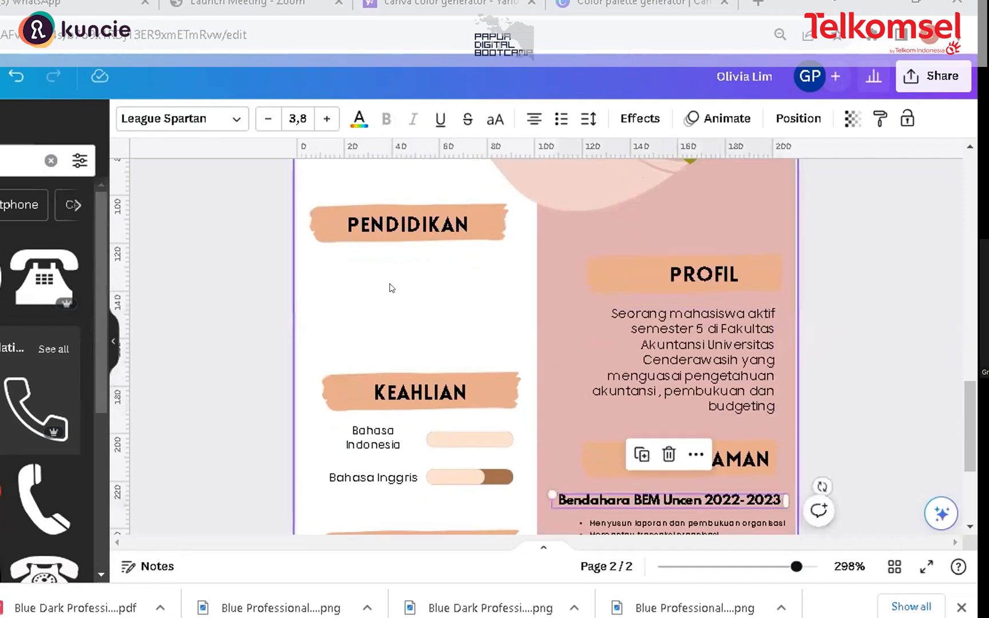
pyautogui.hotkey('ctrl', 'v')
pyautogui.scroll(-3, 609, 436)
pyautogui.moveTo(618, 361); pyautogui.dragTo(373, 169)
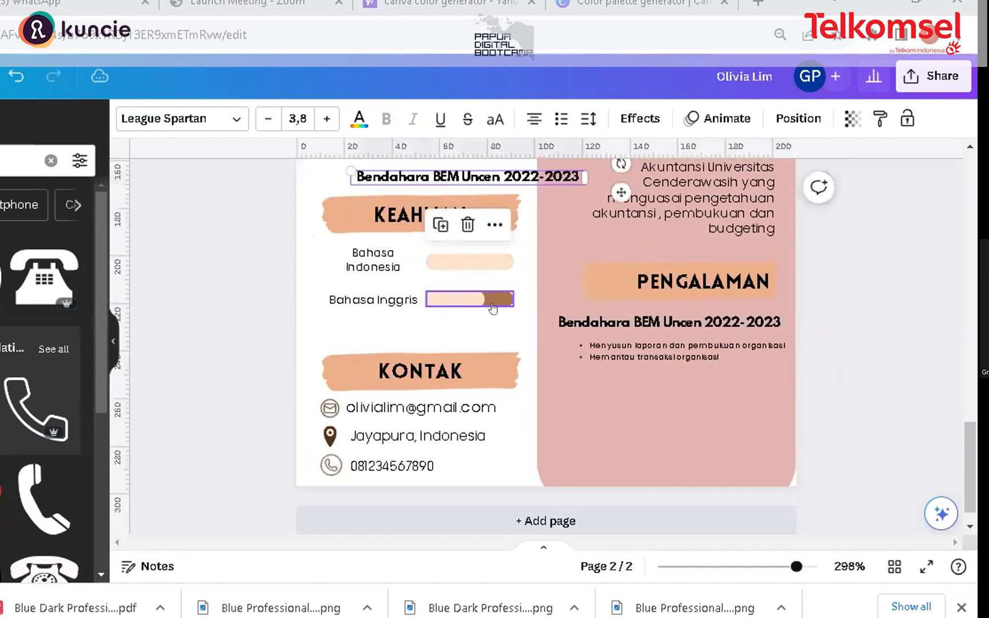
pyautogui.scroll(3, 481, 280)
pyautogui.moveTo(492, 346); pyautogui.dragTo(449, 265)
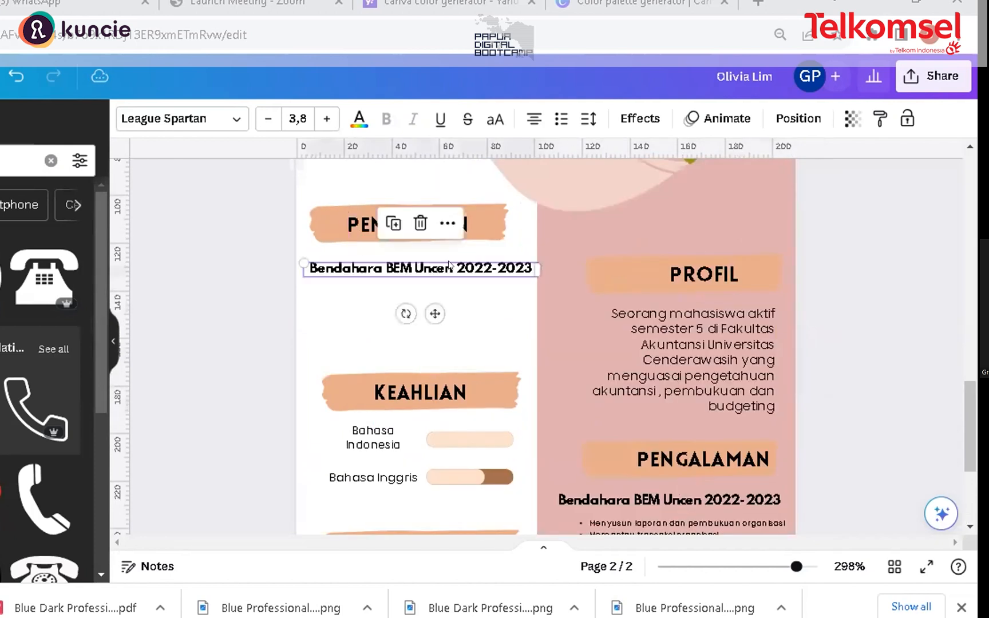
pyautogui.doubleClick(449, 266)
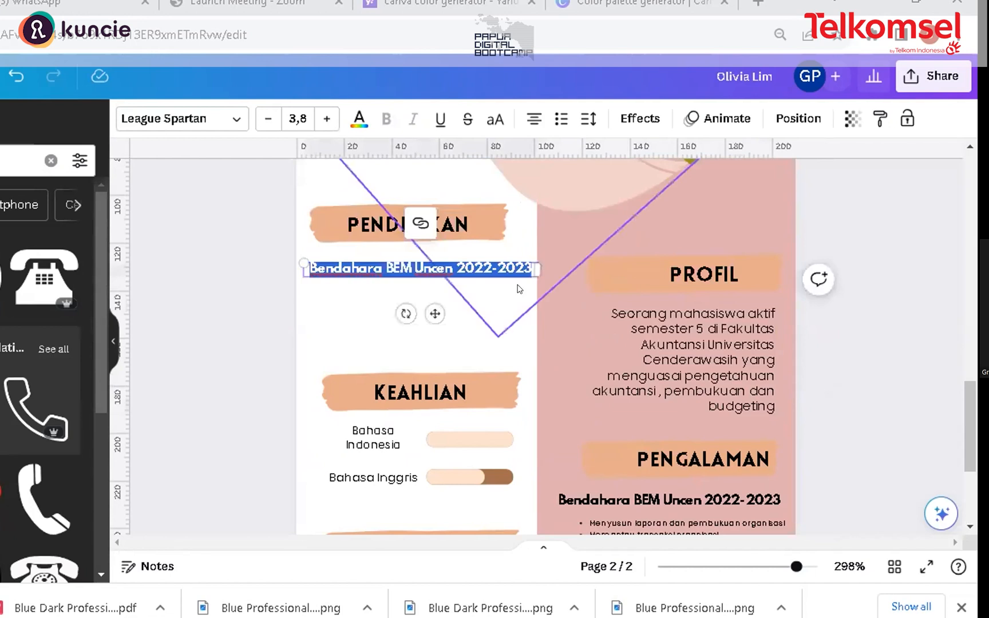
pyautogui.write('u')
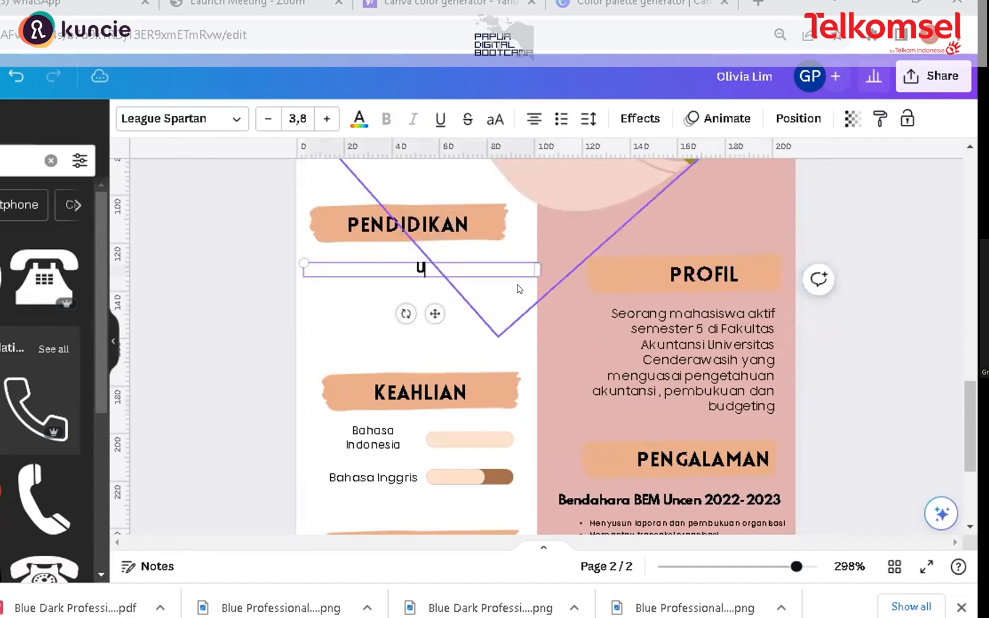
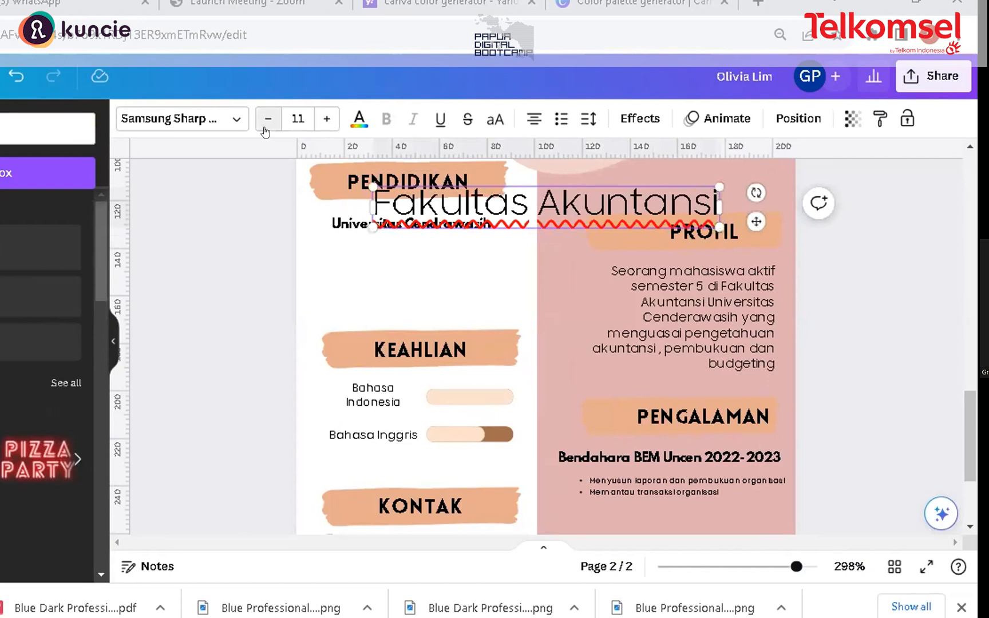
# Step: Resize the 'Fakultas Akuntansi' text to 4.5 and place it beneath the Universitas Cendrawasih title under PENDIDIKAN
pyautogui.click(512, 180)
pyautogui.click(538, 190)
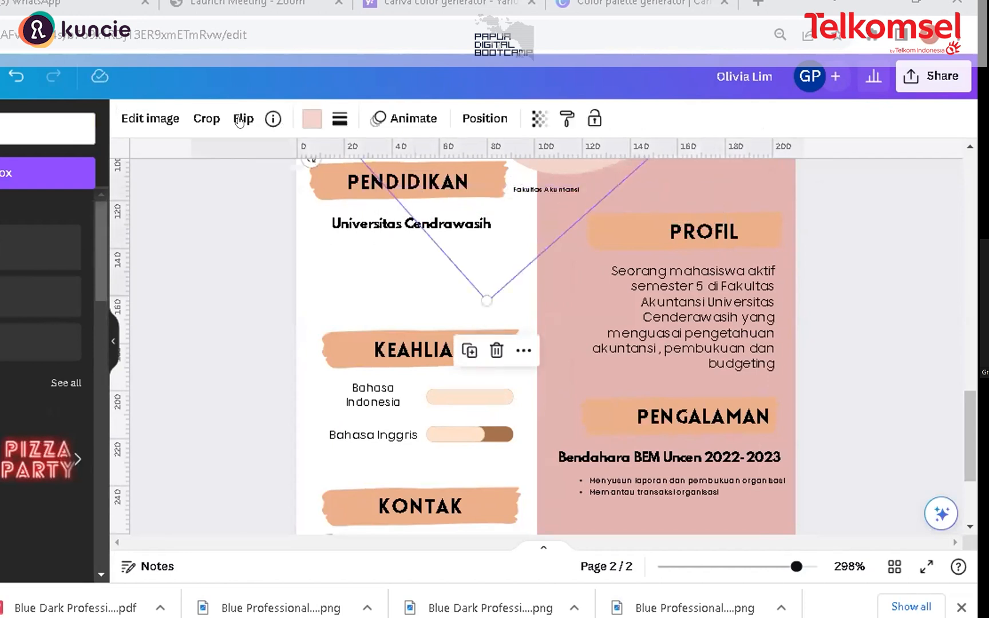
pyautogui.click(327, 119)
pyautogui.click(327, 119)
pyautogui.click(327, 119)
pyautogui.click(327, 119)
pyautogui.moveTo(548, 193); pyautogui.dragTo(504, 250)
pyautogui.moveTo(326, 236)
pyautogui.mouseDown()
pyautogui.moveTo(377, 242)
pyautogui.moveTo(324, 236)
pyautogui.mouseUp()
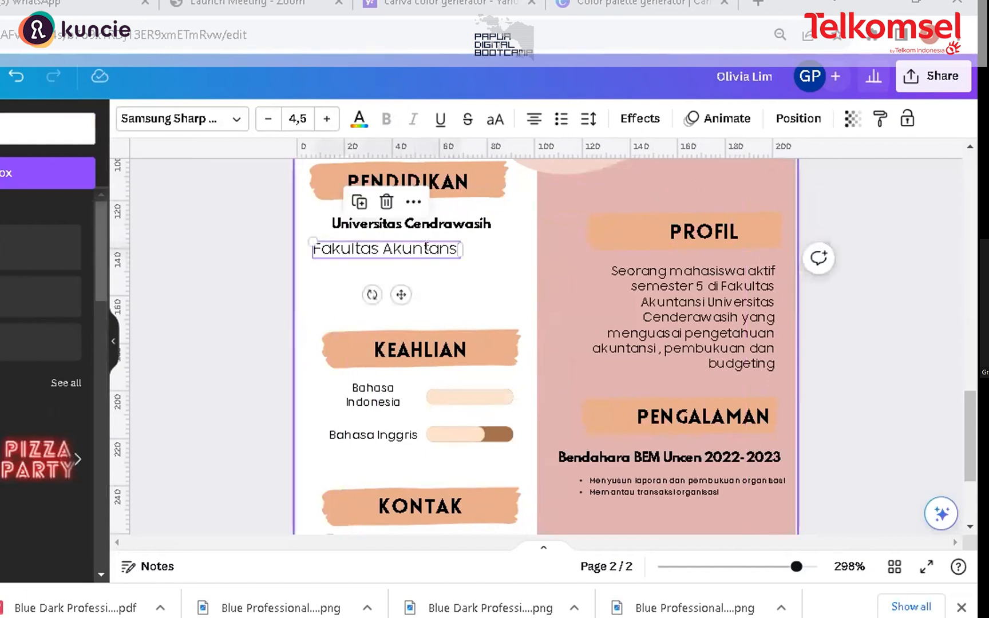
pyautogui.doubleClick(442, 246)
pyautogui.click(444, 246)
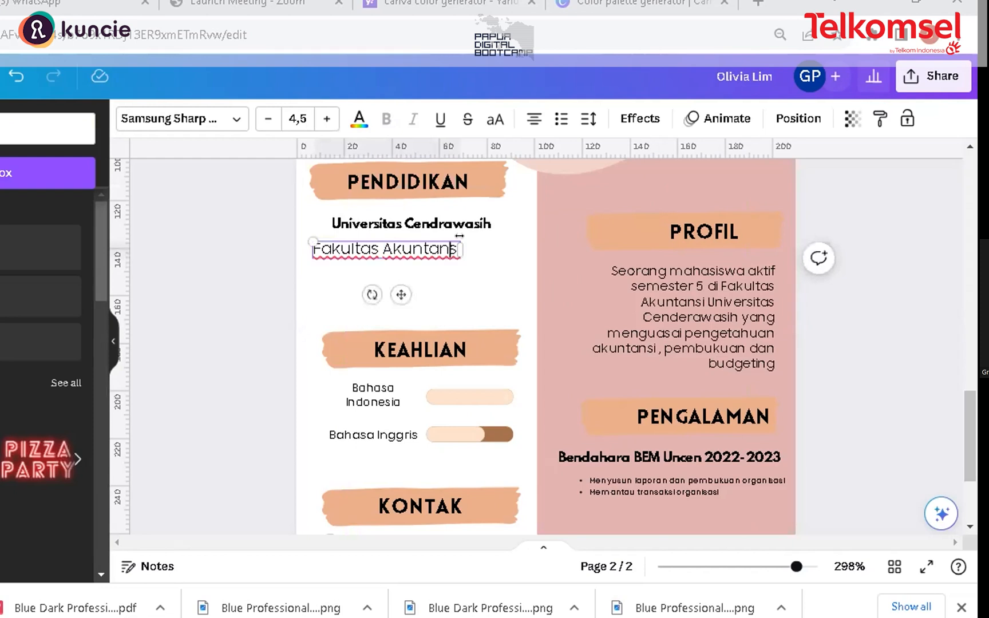
# Step: Append the years '2021 - 2024' to the Universitas Cendrawasih title
pyautogui.click(479, 223)
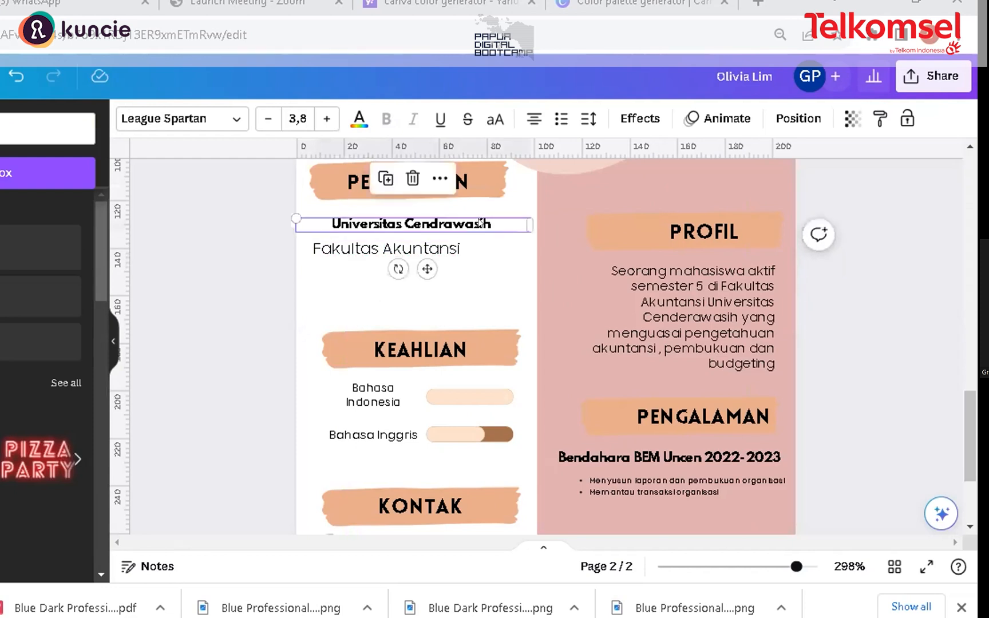
pyautogui.click(480, 223)
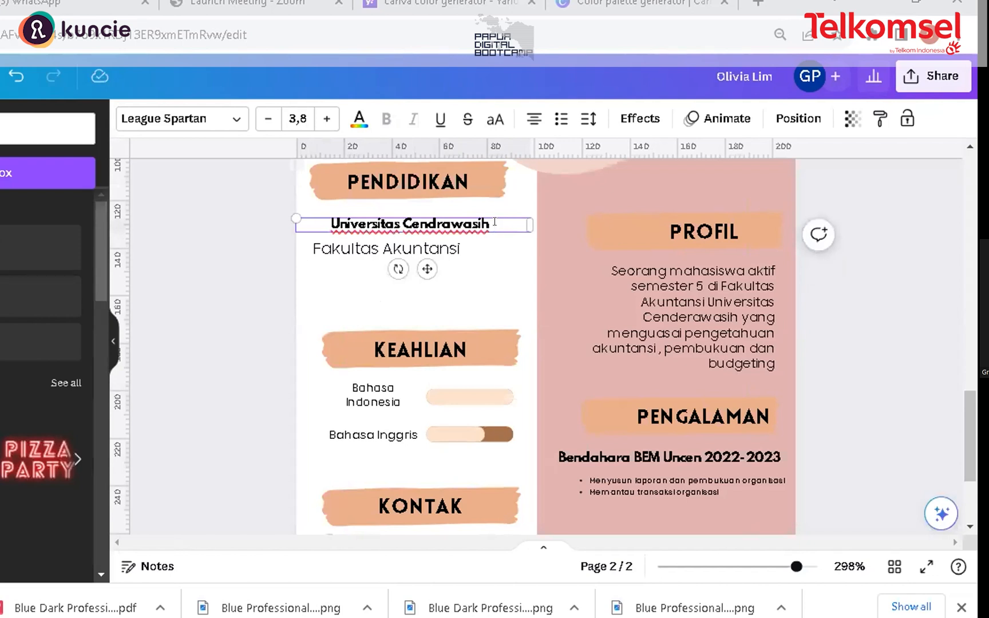
pyautogui.write('2021 -')
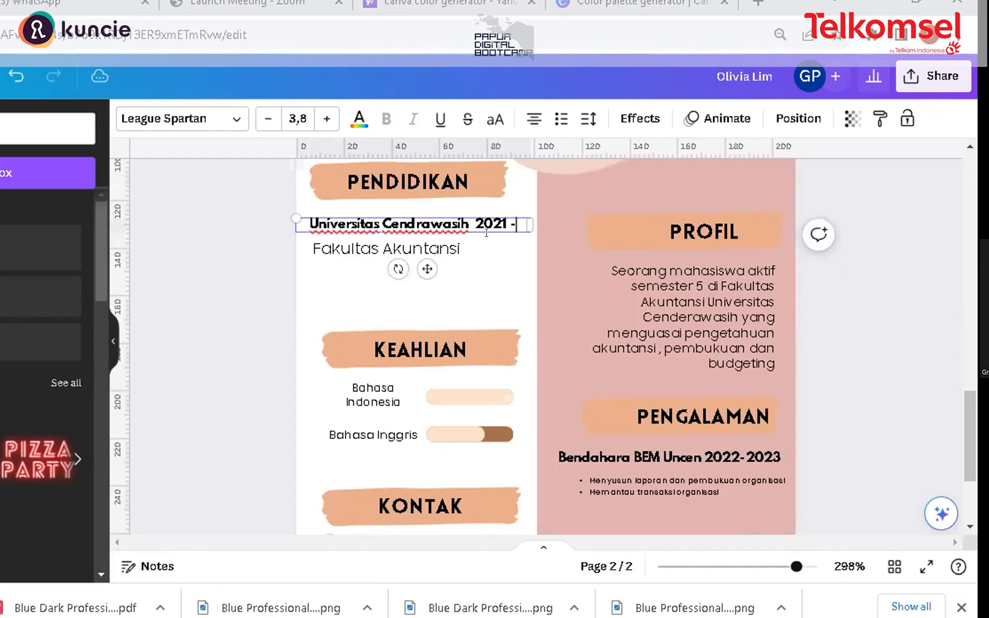
pyautogui.write(' 2024')
pyautogui.click(469, 222)
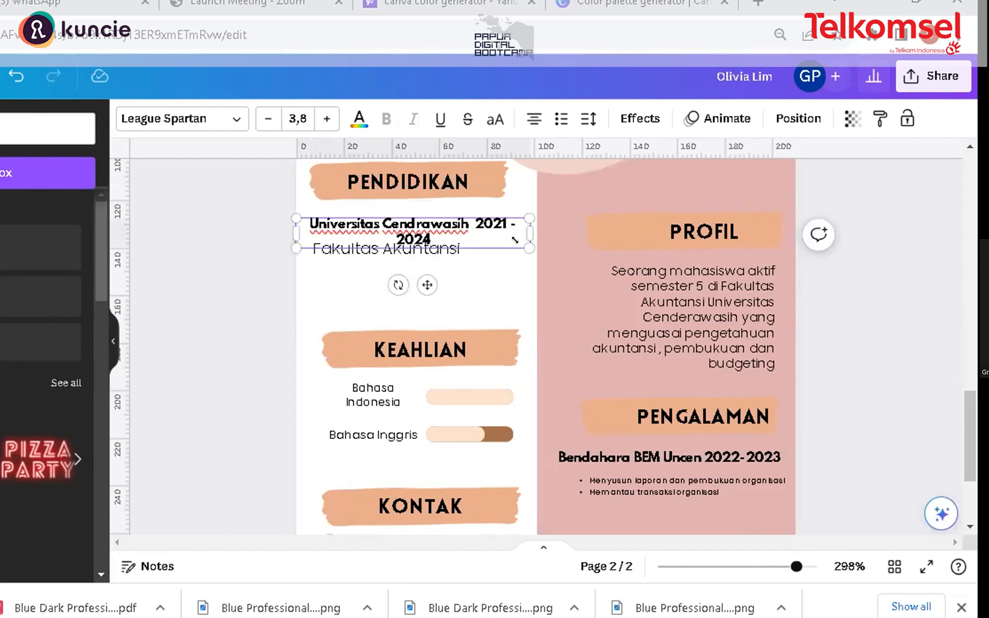
pyautogui.moveTo(494, 235)
pyautogui.mouseDown()
pyautogui.moveTo(499, 241)
pyautogui.moveTo(496, 233)
pyautogui.mouseUp()
# Step: Set the university title's font size to 3.3 and widen its text box so it fits on one line
pyautogui.click(268, 119)
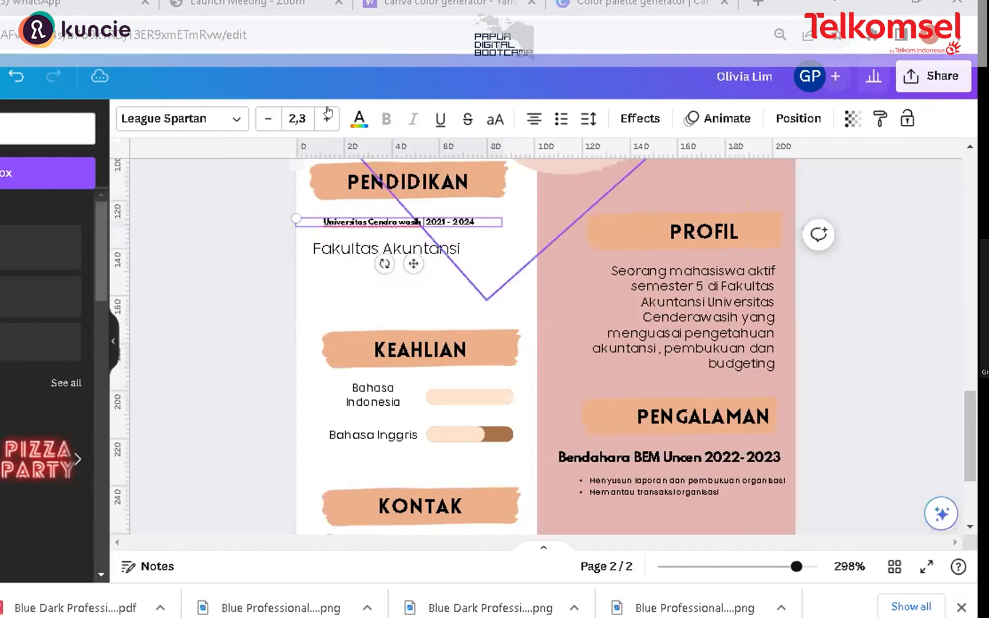
pyautogui.click(327, 115)
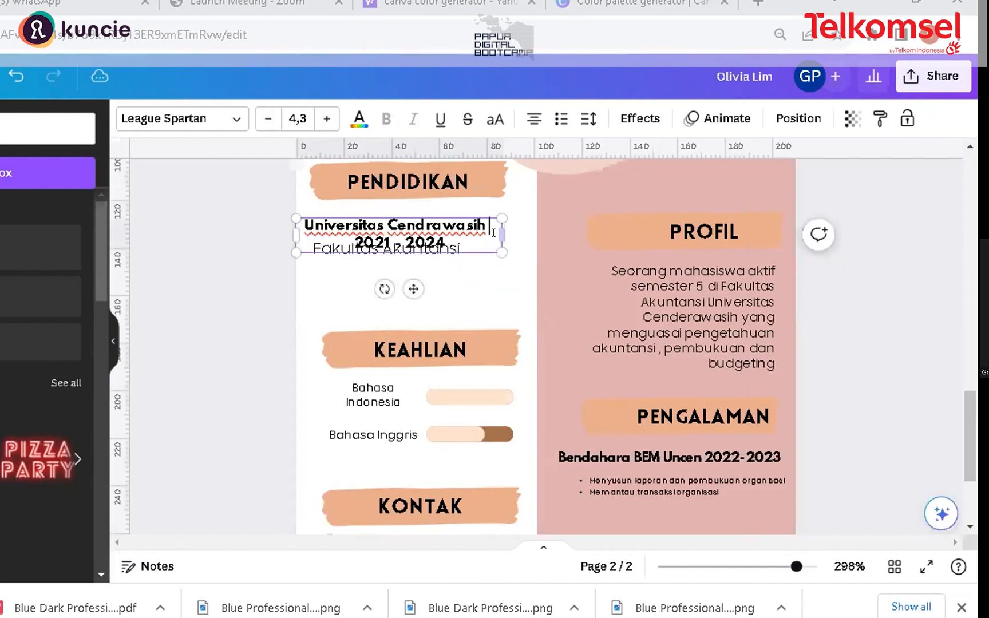
pyautogui.moveTo(502, 235); pyautogui.dragTo(594, 225)
pyautogui.click(269, 119)
pyautogui.click(270, 119)
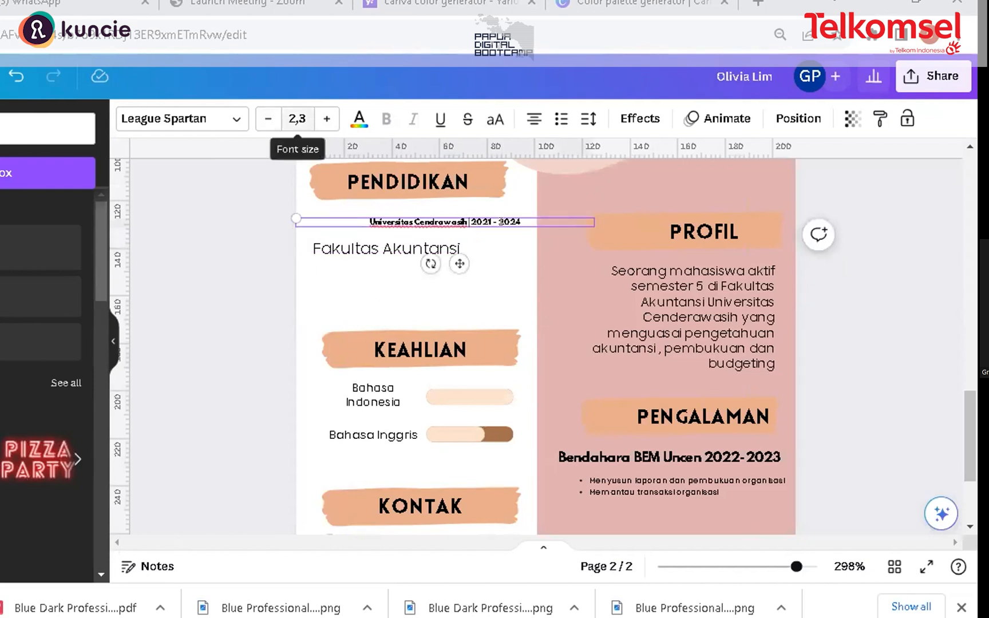
pyautogui.click(327, 119)
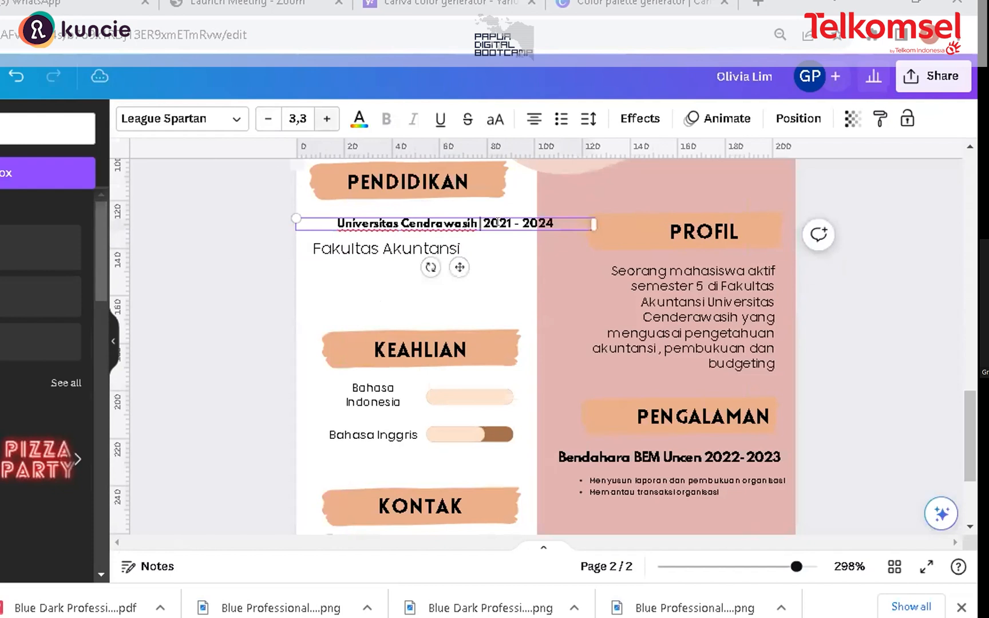
pyautogui.click(525, 250)
pyautogui.moveTo(483, 220); pyautogui.dragTo(494, 224)
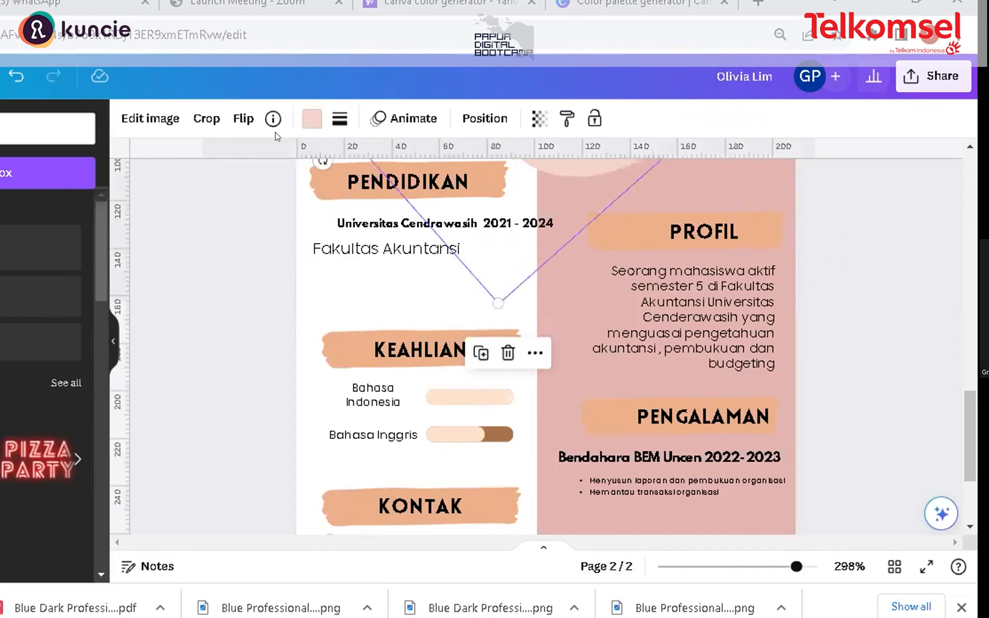
pyautogui.hotkey('ctrl', 'z')
pyautogui.press('Delete')
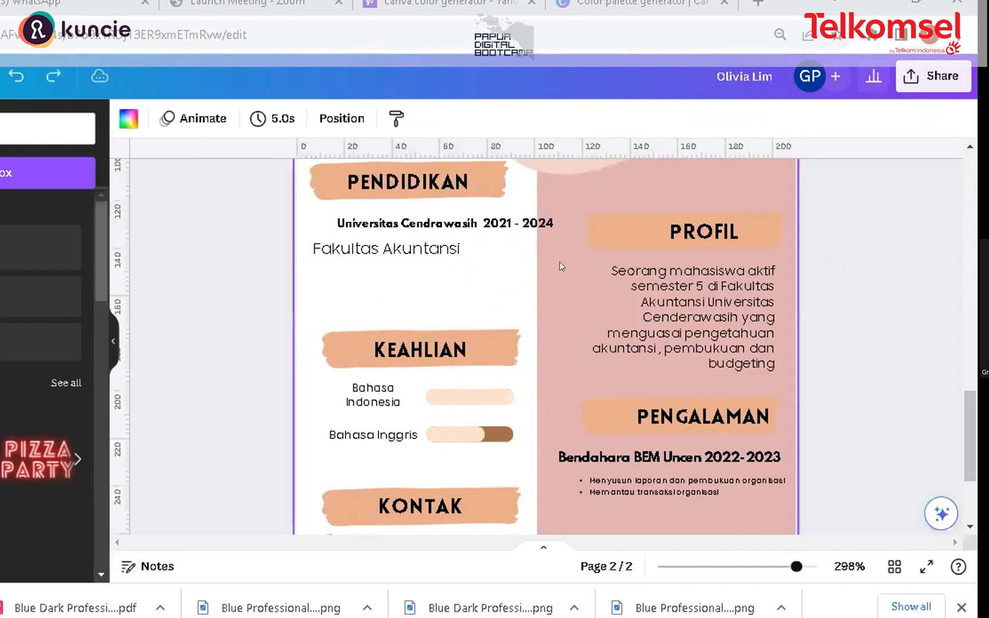
pyautogui.scroll(3, 492, 373)
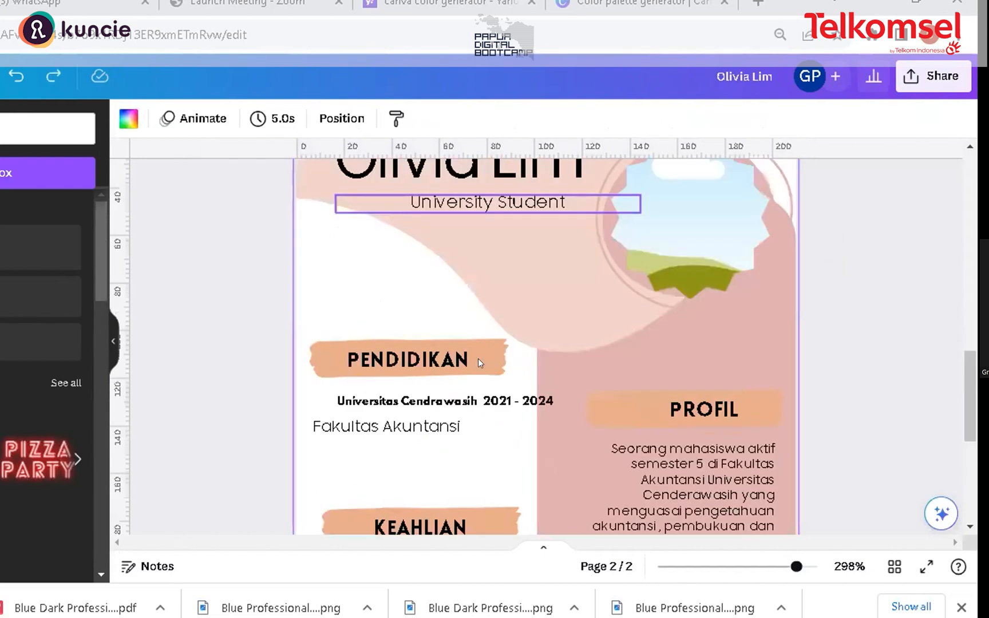
pyautogui.hotkey('ctrl', 'z')
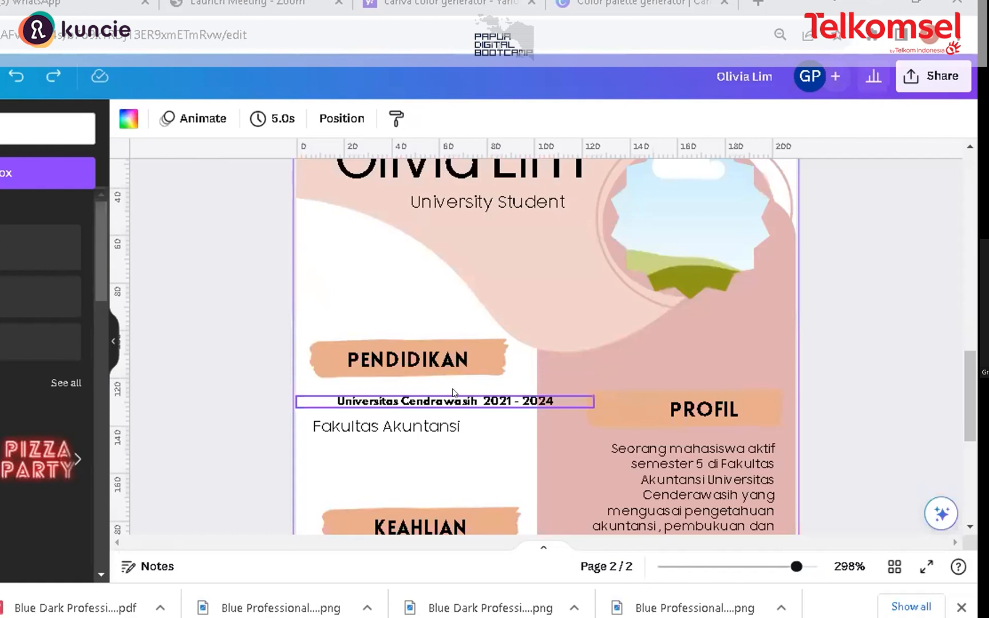
# Step: Nudge the university title and the faculty line so their left edges align under the PENDIDIKAN heading, tightening the gap between them
pyautogui.click(545, 260)
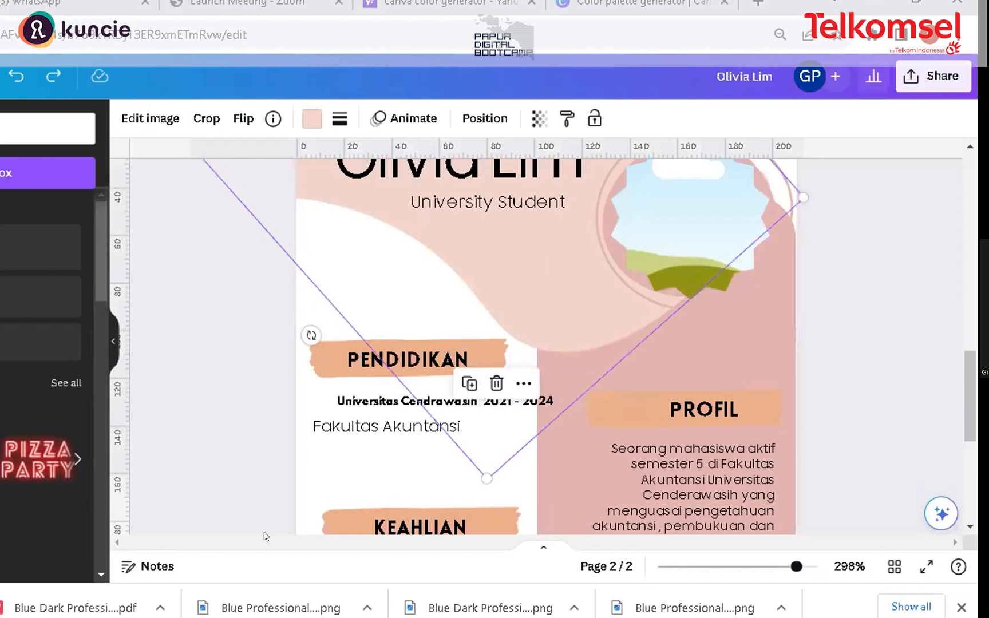
pyautogui.click(364, 404)
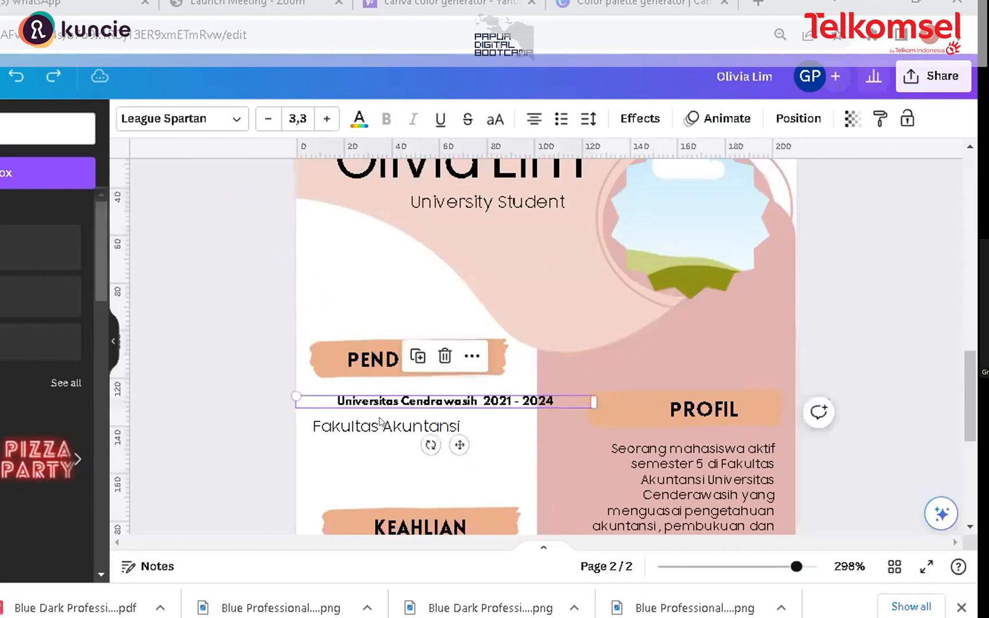
pyautogui.moveTo(360, 393); pyautogui.dragTo(354, 390)
pyautogui.press('Left')
pyautogui.press('Left')
pyautogui.press('Left')
pyautogui.press('Right')
pyautogui.click(371, 421)
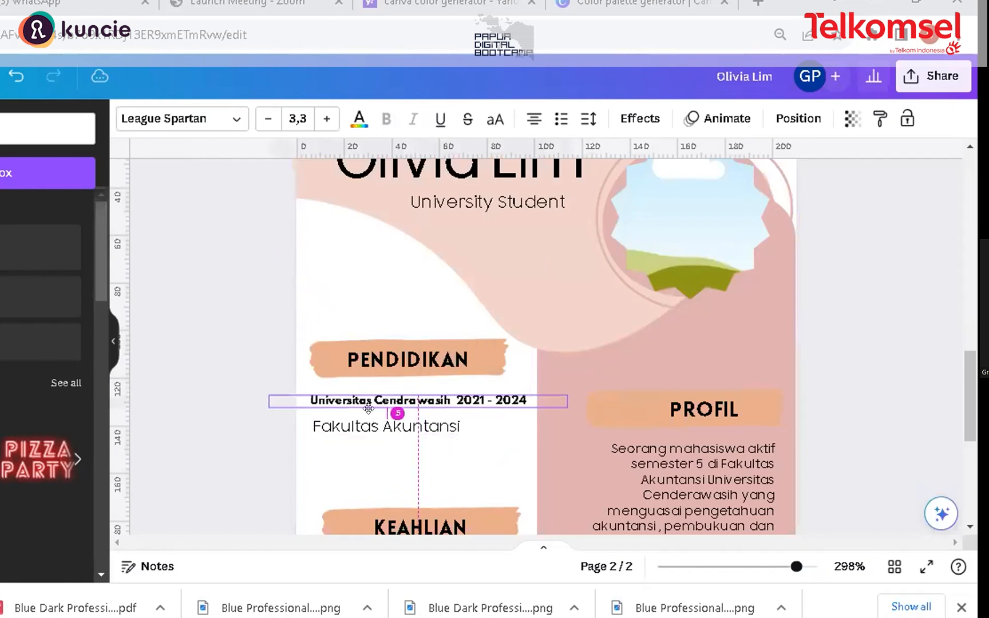
pyautogui.press('Right')
pyautogui.press('Up')
pyautogui.press('Up')
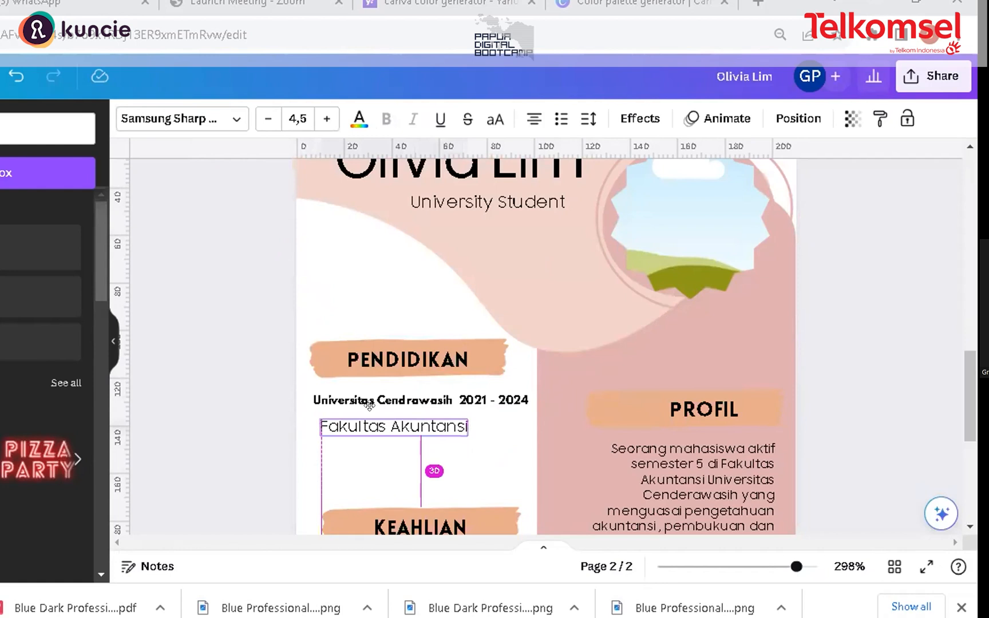
pyautogui.click(238, 449)
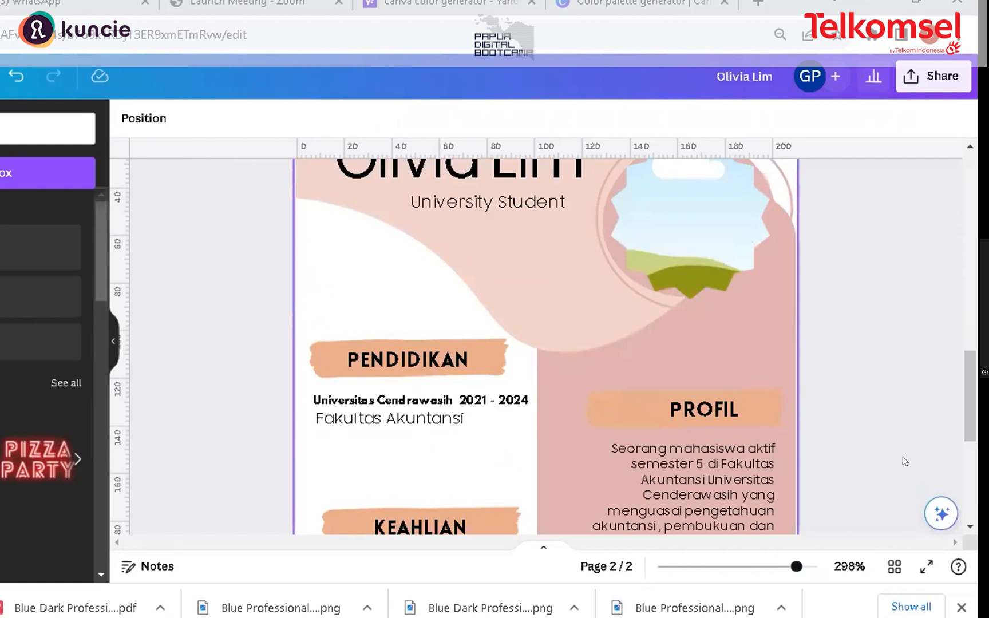
# Step: Try placing a stock photo of a woman working on the page, then delete it
pyautogui.scroll(2, 973, 387)
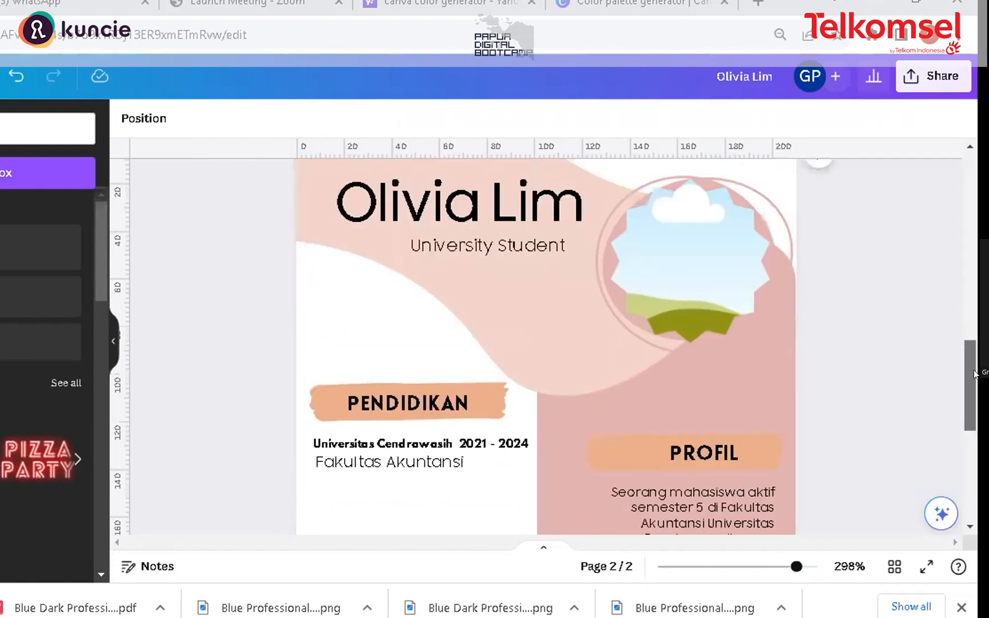
pyautogui.scroll(1, 825, 332)
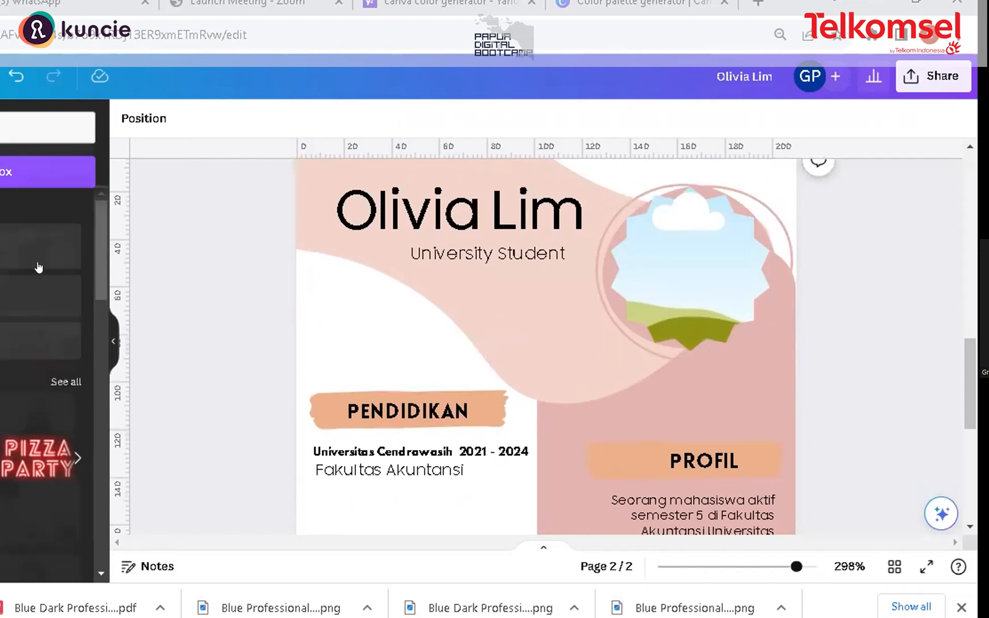
pyautogui.click(26, 222)
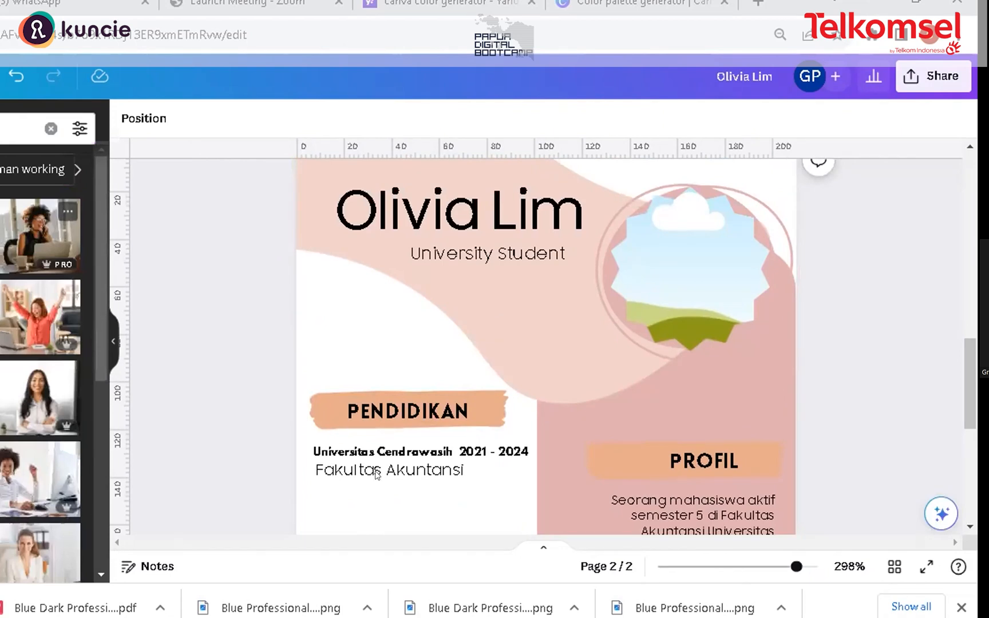
pyautogui.moveTo(581, 425); pyautogui.dragTo(600, 371)
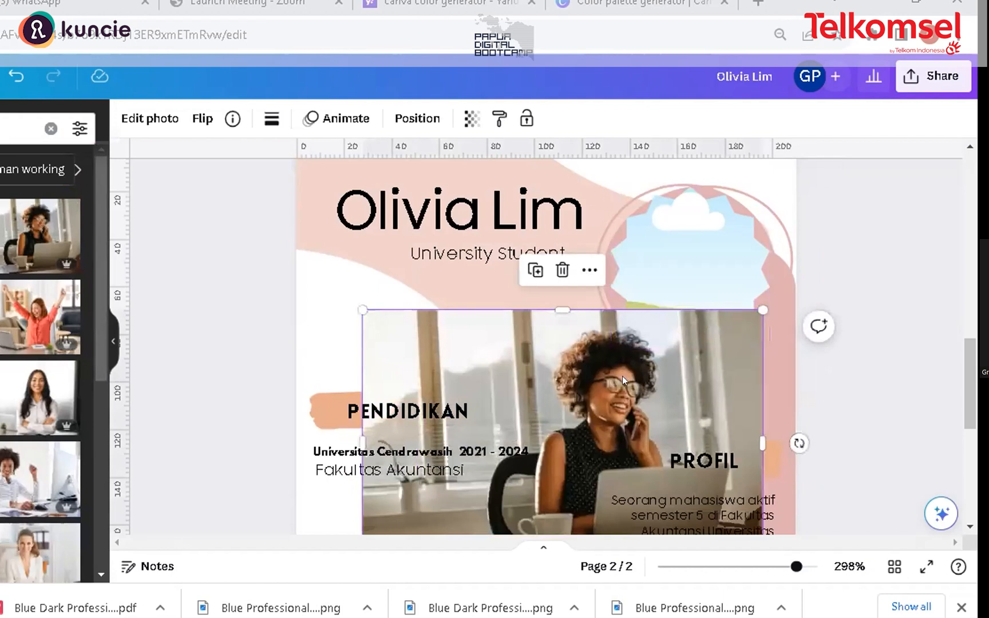
pyautogui.press('Delete')
# Step: Browse the uploaded images, add one to the page and delete it again
pyautogui.scroll(1, 962, 362)
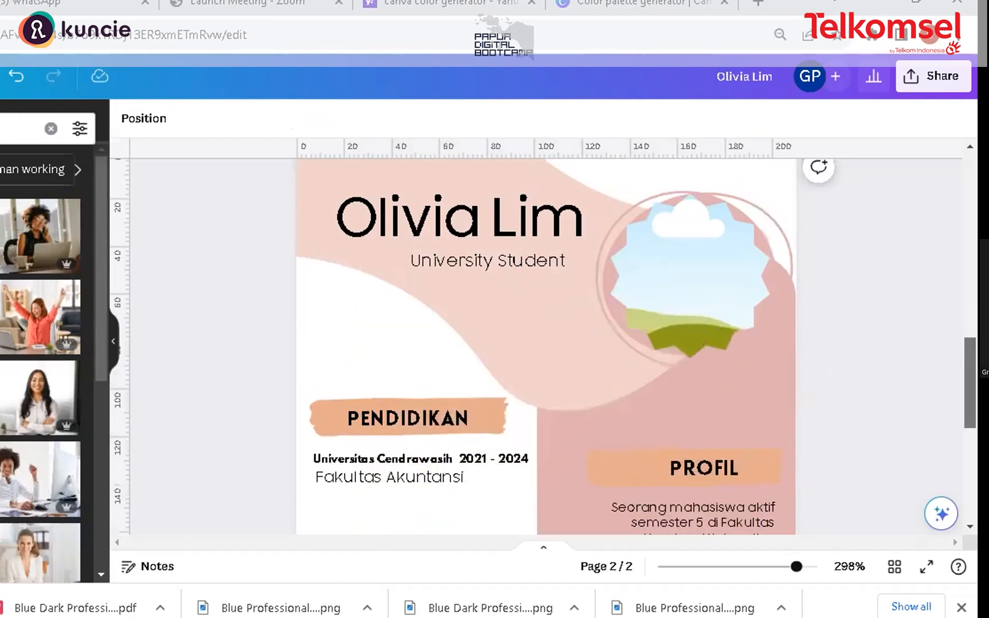
pyautogui.scroll(2, 543, 344)
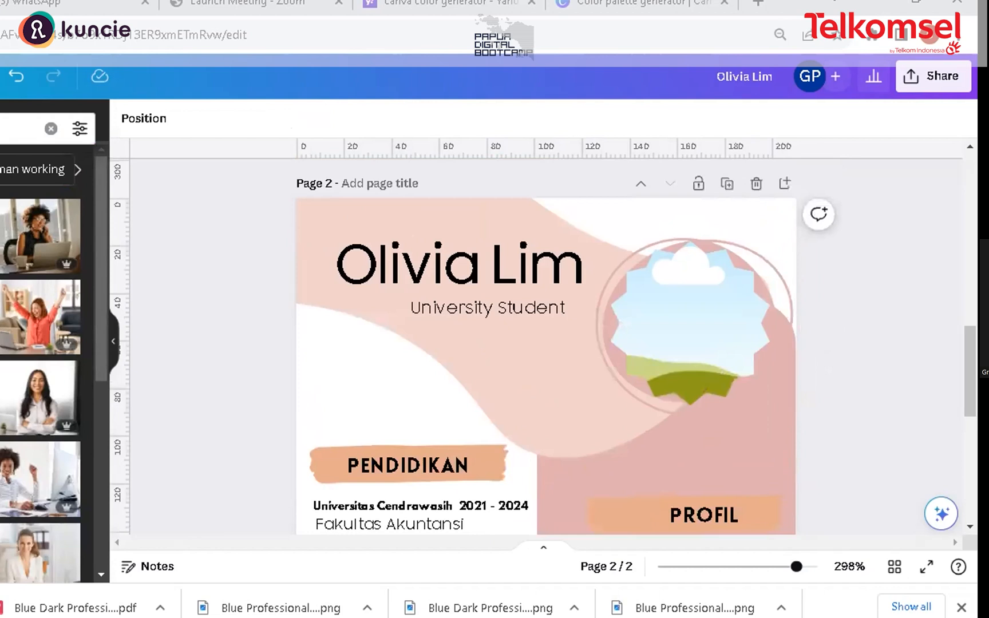
pyautogui.click(2, 395)
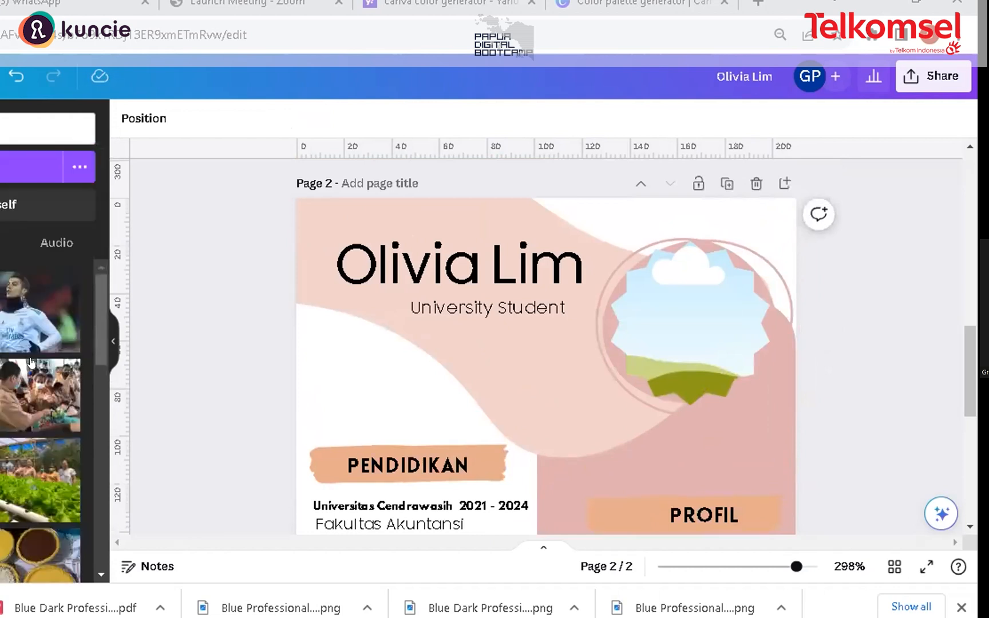
pyautogui.scroll(-3, 82, 374)
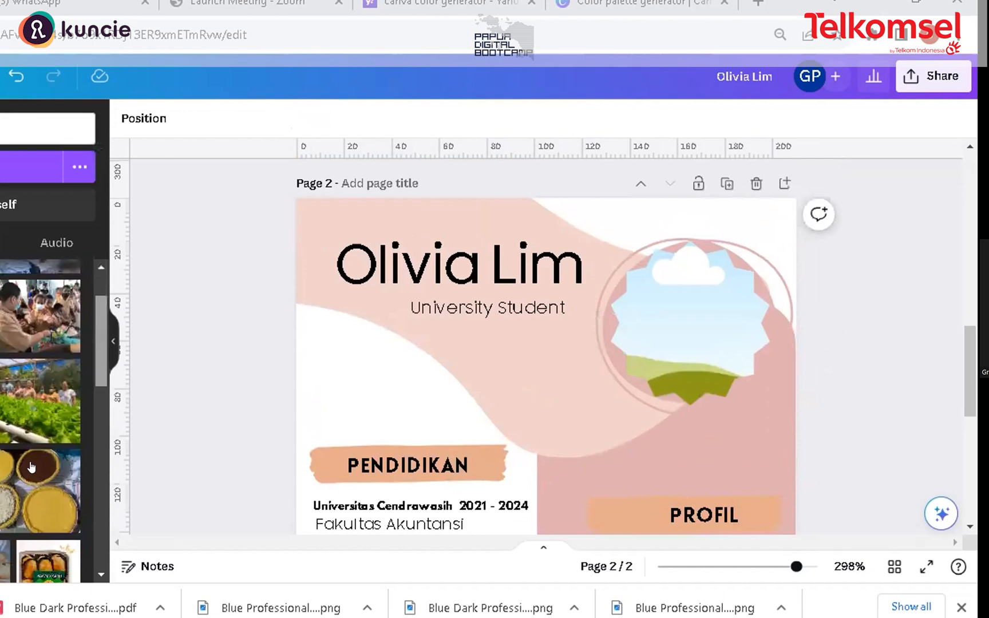
pyautogui.scroll(2, 82, 374)
pyautogui.scroll(-3, 40, 421)
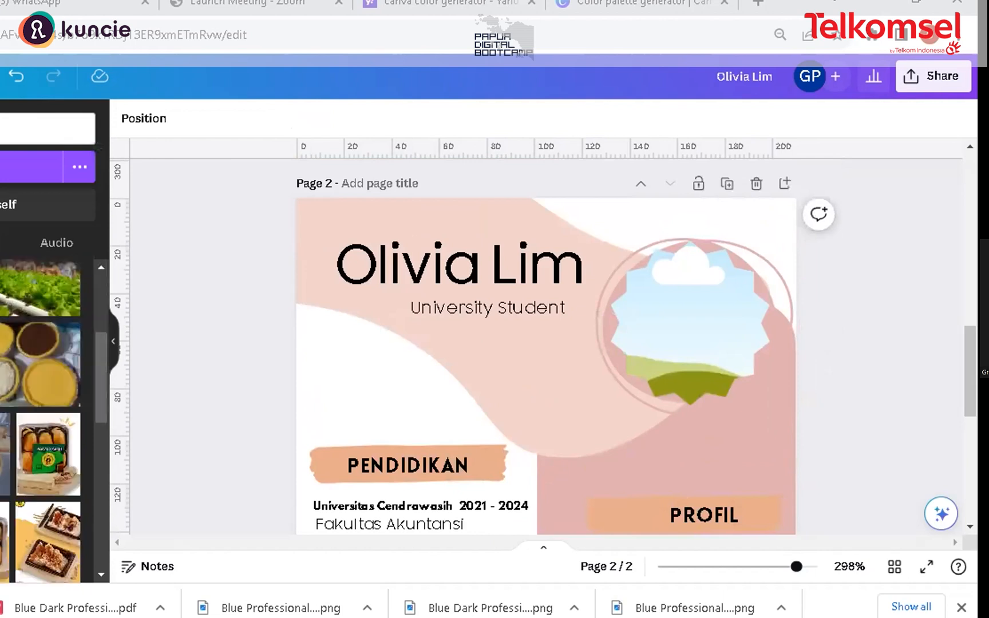
pyautogui.scroll(3, 55, 366)
pyautogui.click(54, 367)
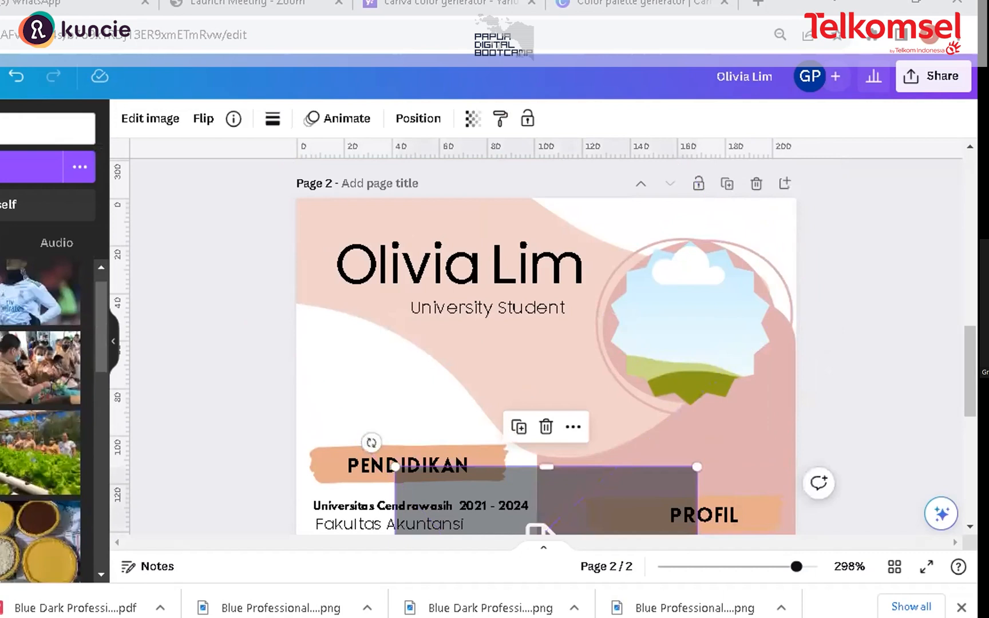
pyautogui.press('Delete')
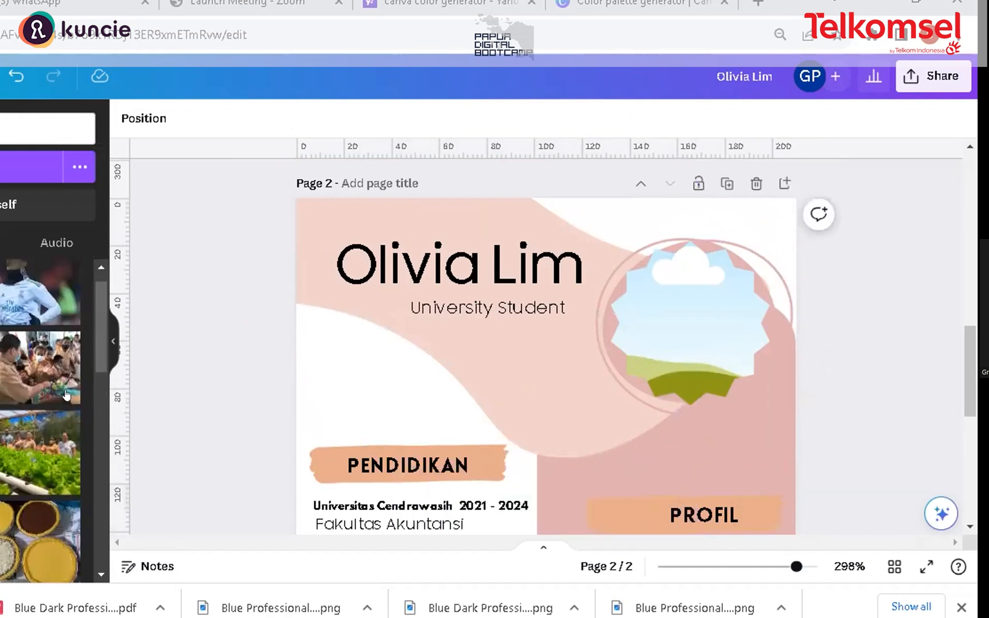
# Step: Try placing two more uploaded images on the page, deleting each one
pyautogui.scroll(1, 65, 395)
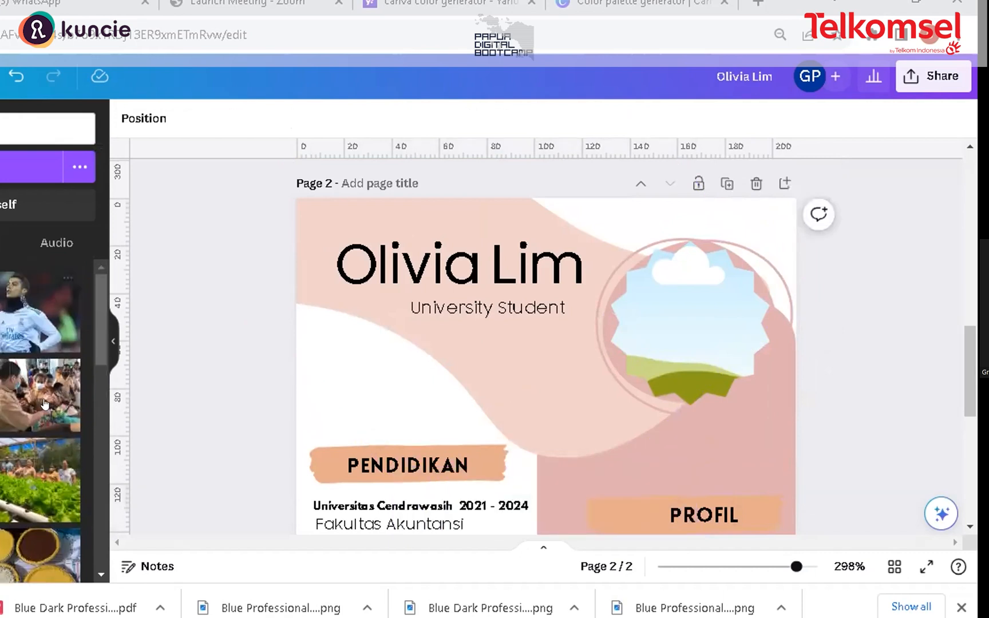
pyautogui.click(25, 320)
pyautogui.moveTo(610, 511); pyautogui.dragTo(537, 316)
pyautogui.press('Delete')
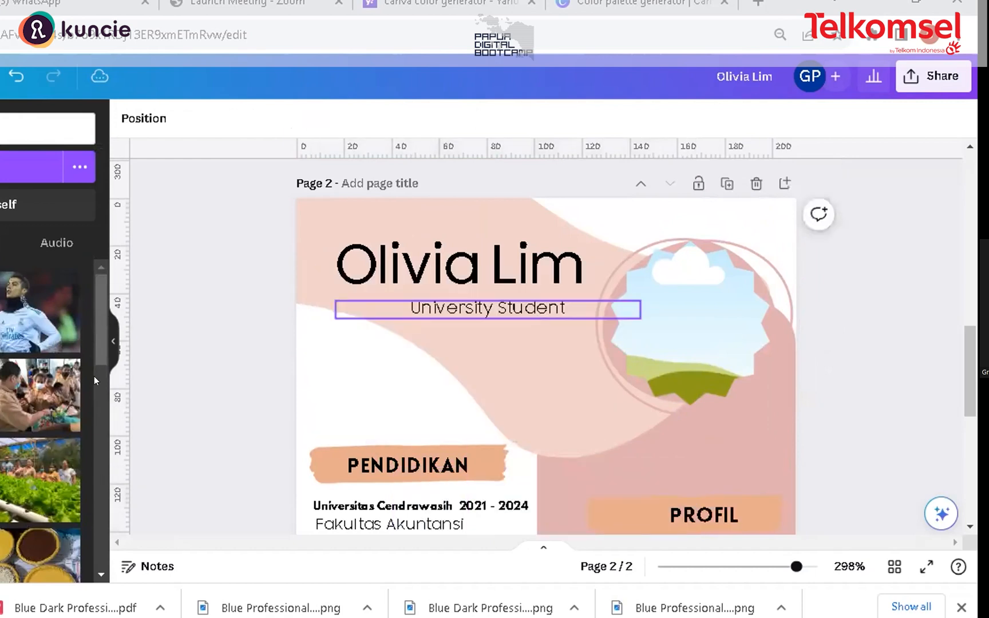
pyautogui.click(27, 392)
pyautogui.moveTo(623, 485); pyautogui.dragTo(479, 400)
pyautogui.press('Delete')
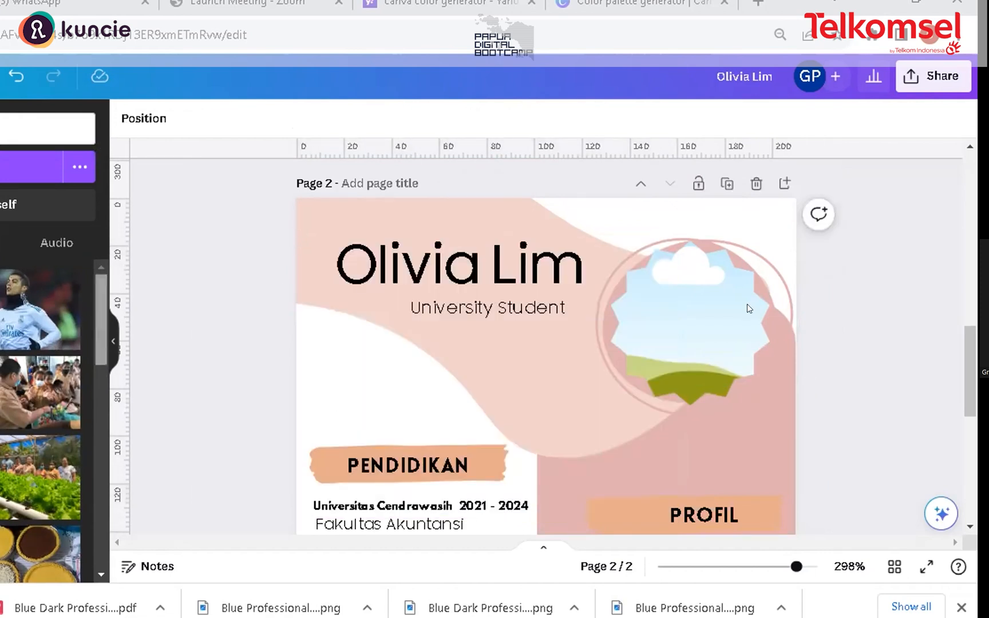
pyautogui.scroll(-3, 96, 314)
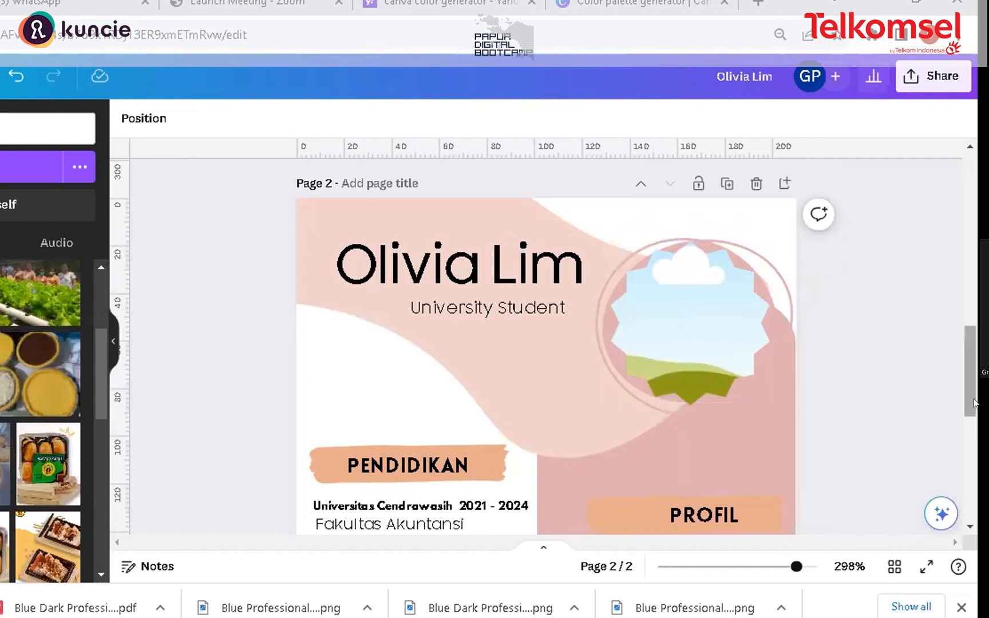
# Step: Recolor the top wave shape behind the name to the peach swatch
pyautogui.scroll(-2, 975, 404)
pyautogui.scroll(-3, 975, 403)
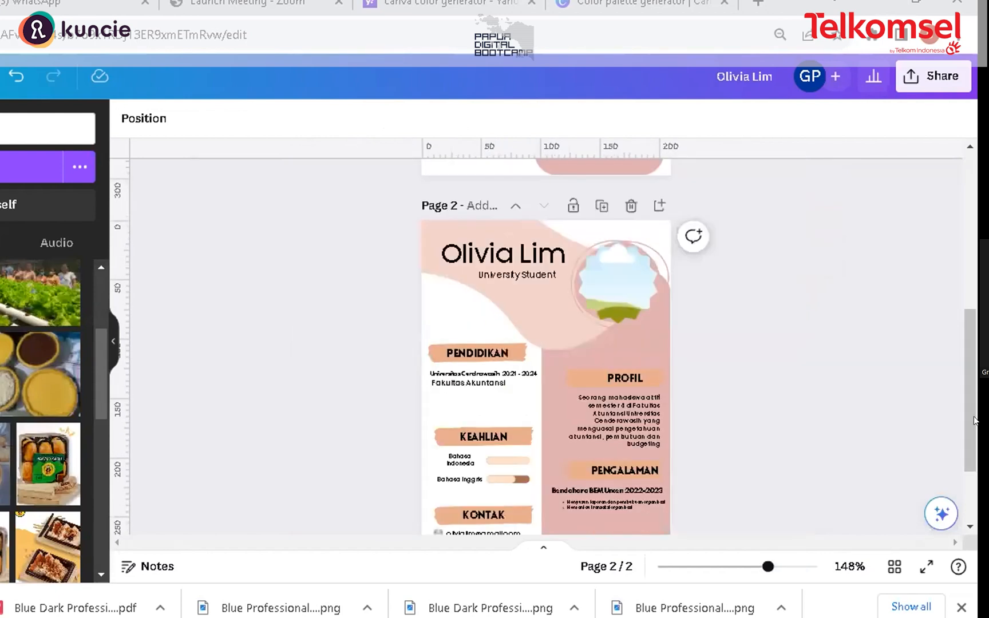
pyautogui.scroll(-1, 975, 458)
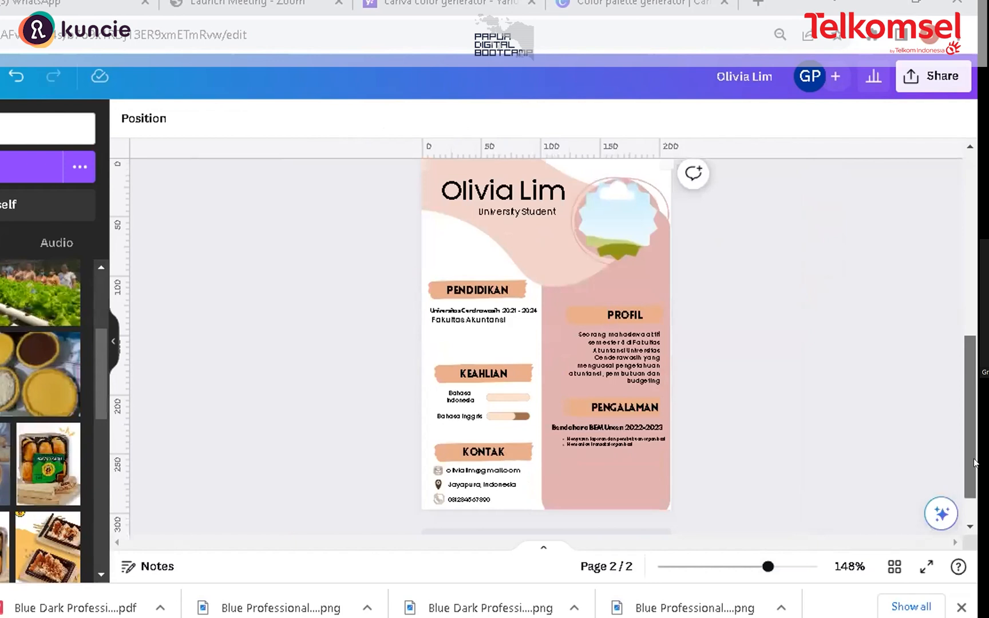
pyautogui.scroll(-1, 975, 463)
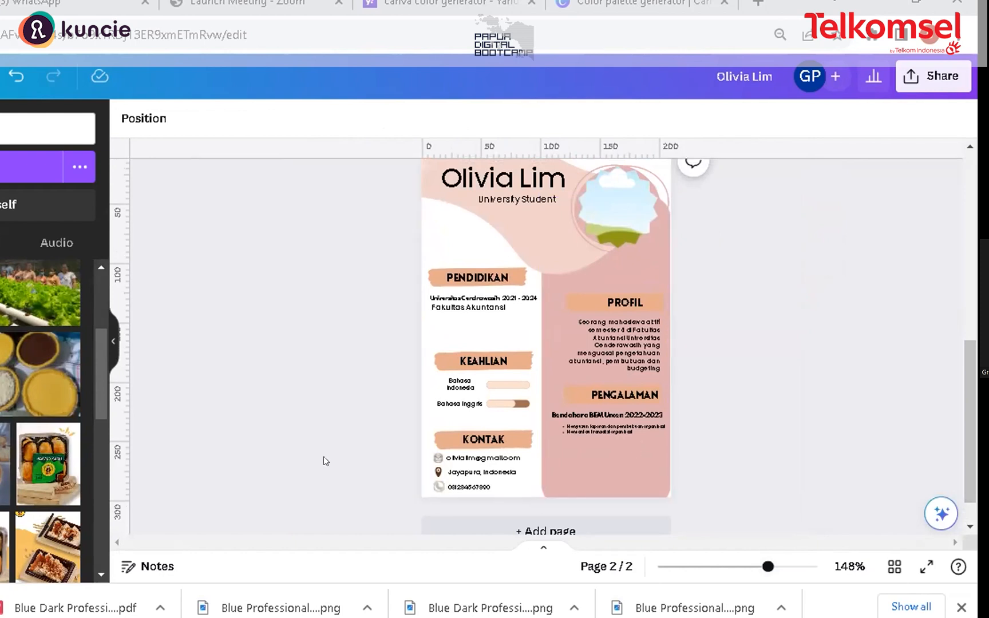
pyautogui.click(525, 229)
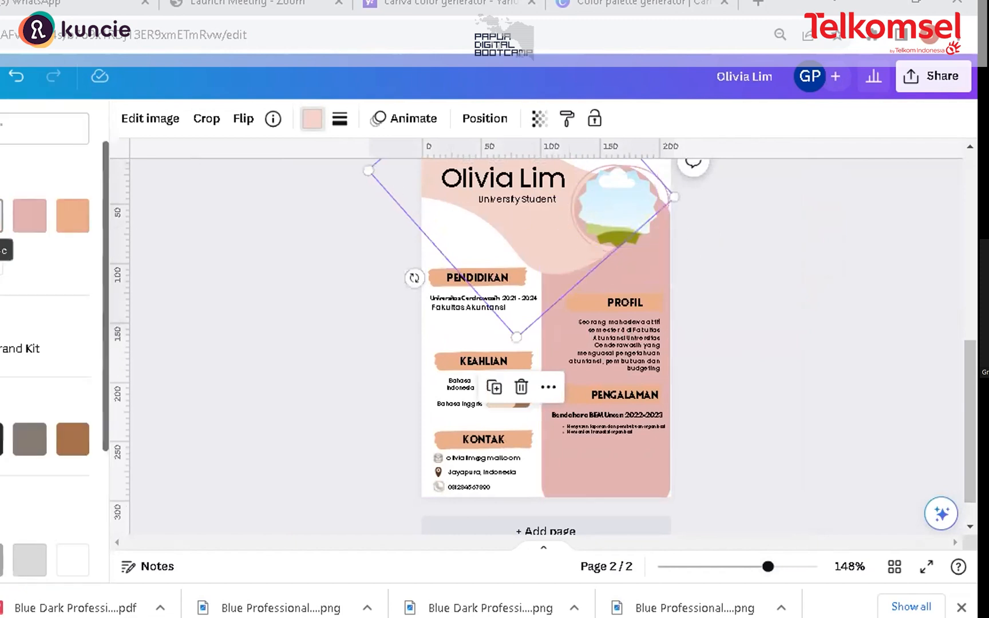
pyautogui.click(2, 215)
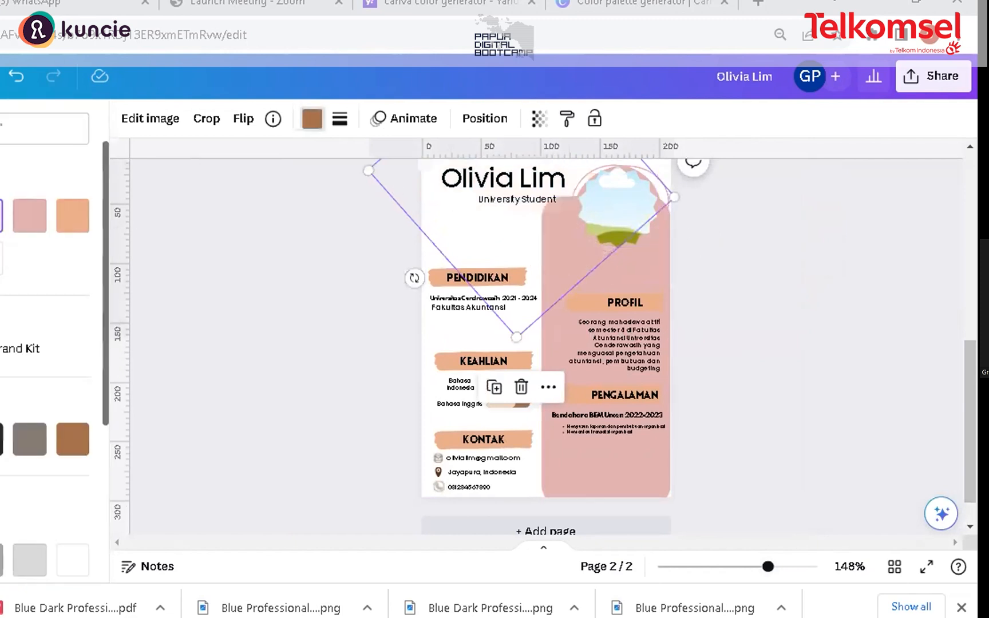
pyautogui.click(39, 211)
pyautogui.click(71, 217)
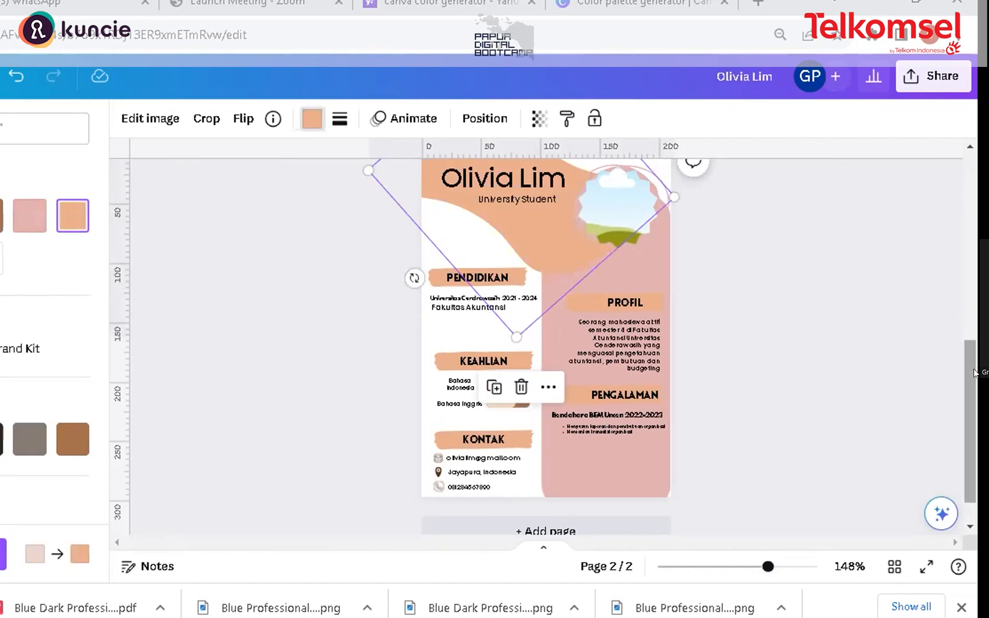
# Step: Recolor the tall right-hand column panel to a light pink
pyautogui.scroll(1, 973, 361)
pyautogui.scroll(-1, 675, 370)
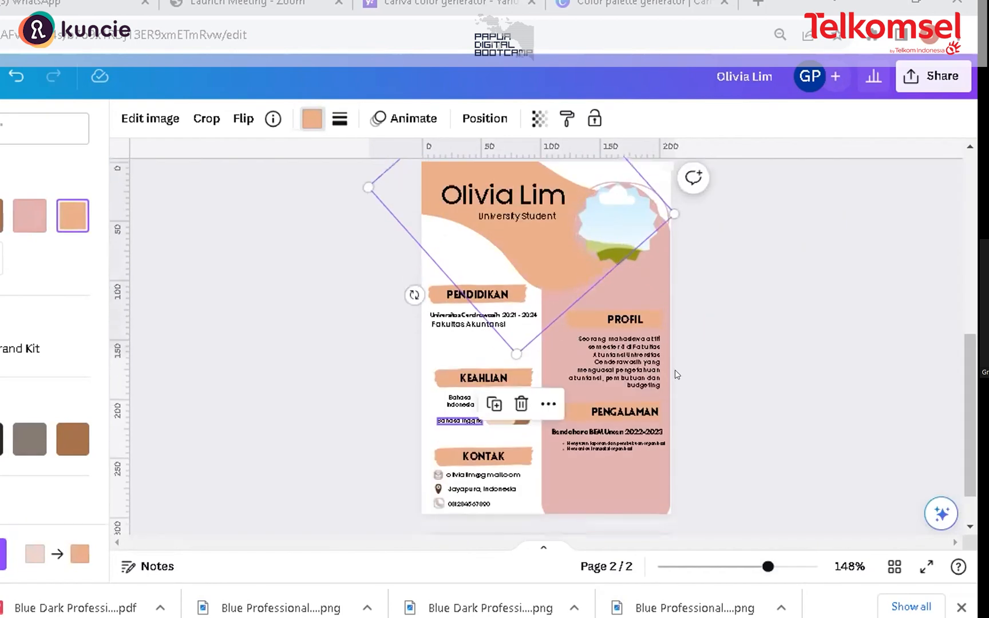
pyautogui.click(624, 285)
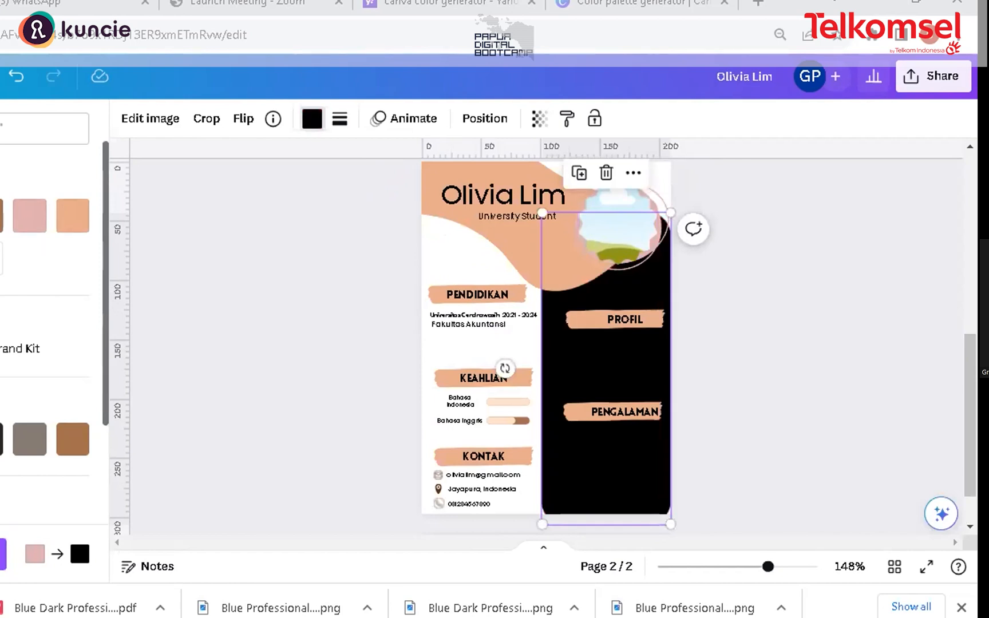
pyautogui.click(66, 222)
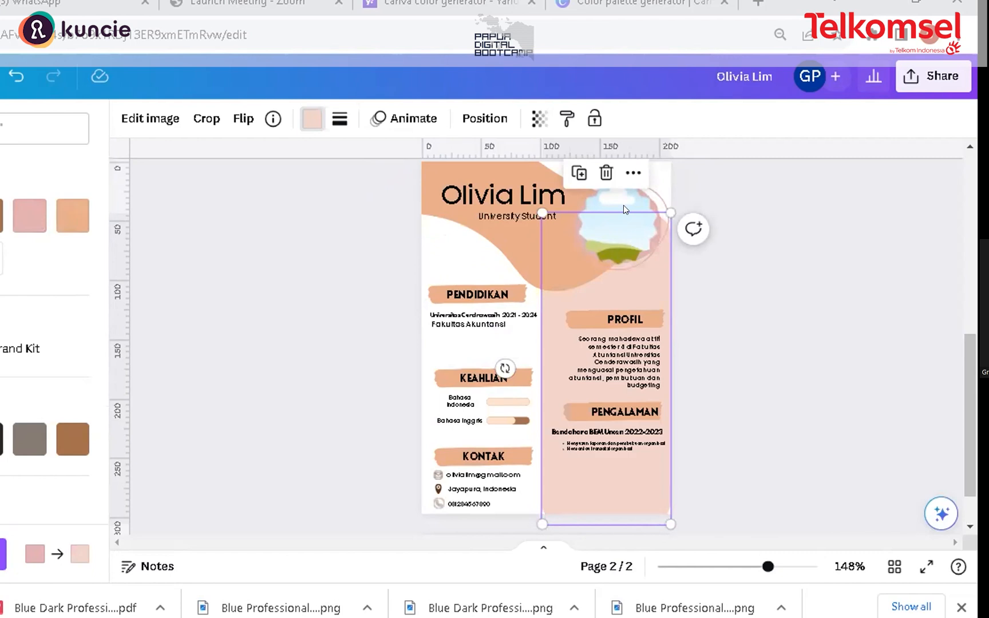
pyautogui.click(562, 443)
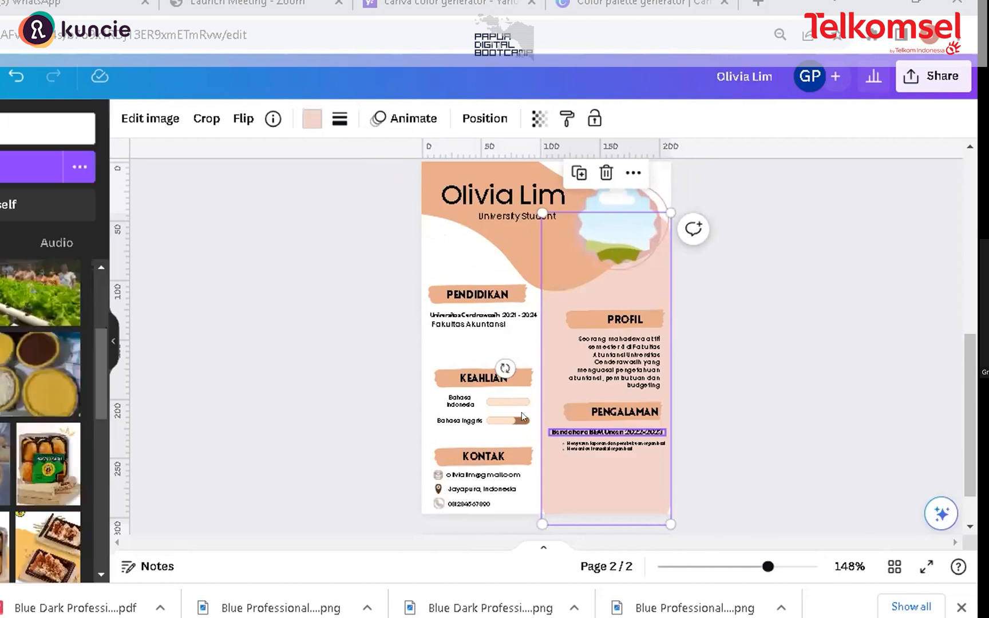
pyautogui.click(702, 386)
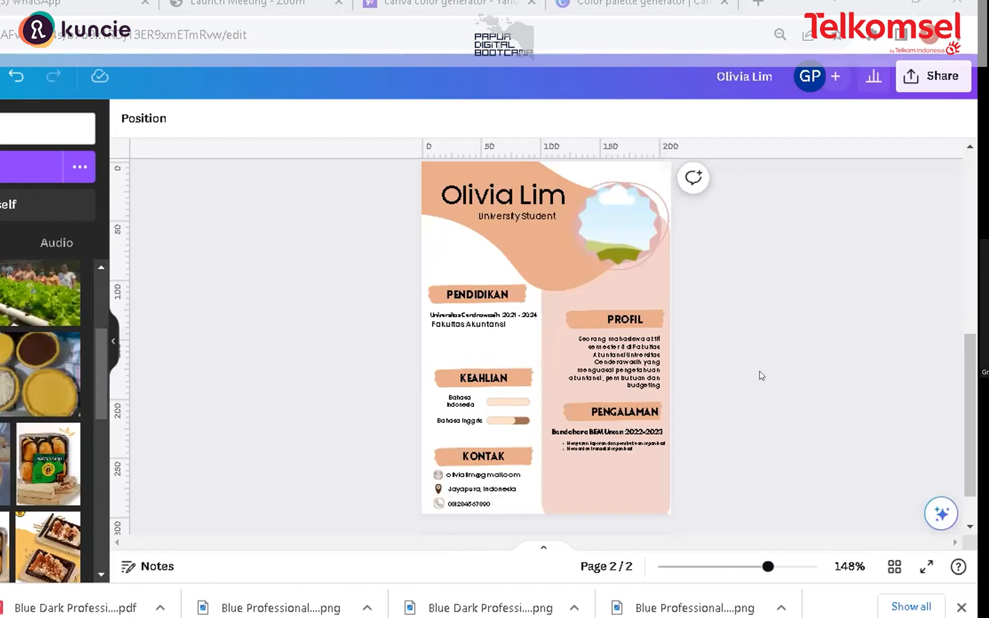
# Step: Move the KEAHLIAN heading up closer to the education entry
pyautogui.moveTo(965, 373); pyautogui.dragTo(965, 383)
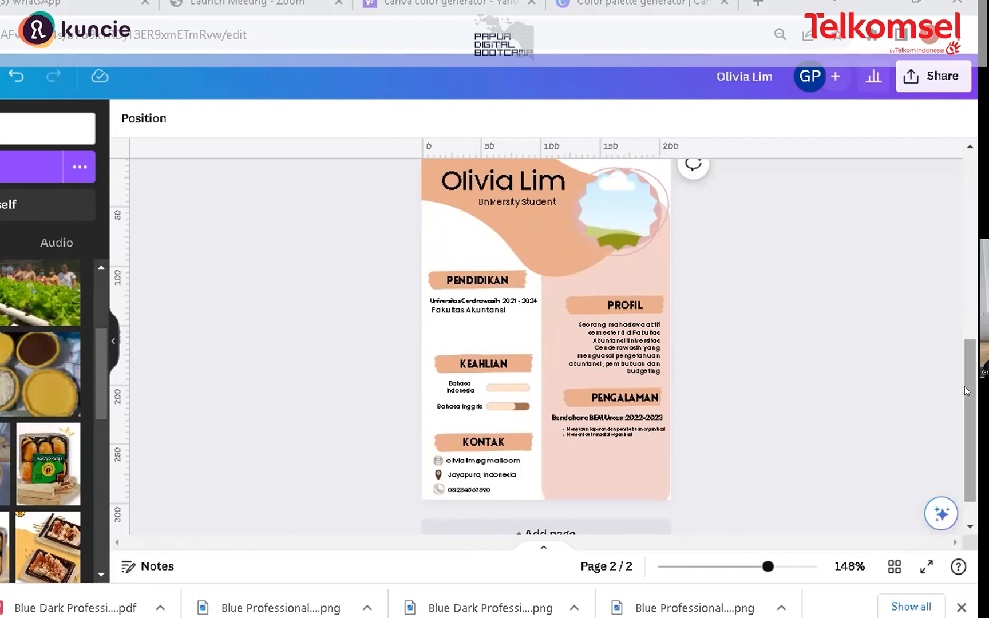
pyautogui.scroll(-1, 975, 395)
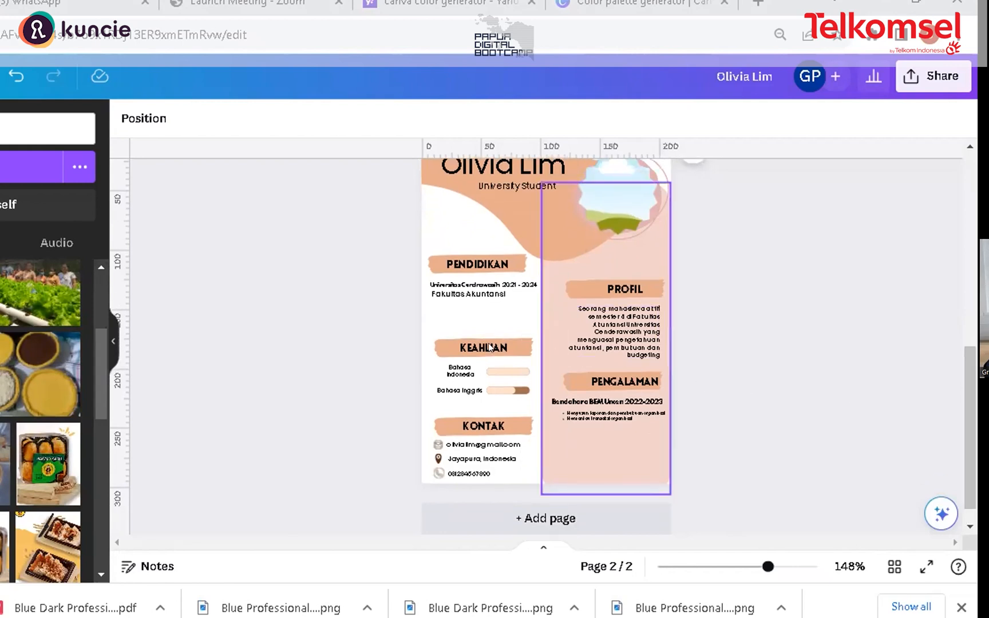
pyautogui.moveTo(441, 344); pyautogui.dragTo(439, 313)
pyautogui.moveTo(496, 345); pyautogui.dragTo(494, 309)
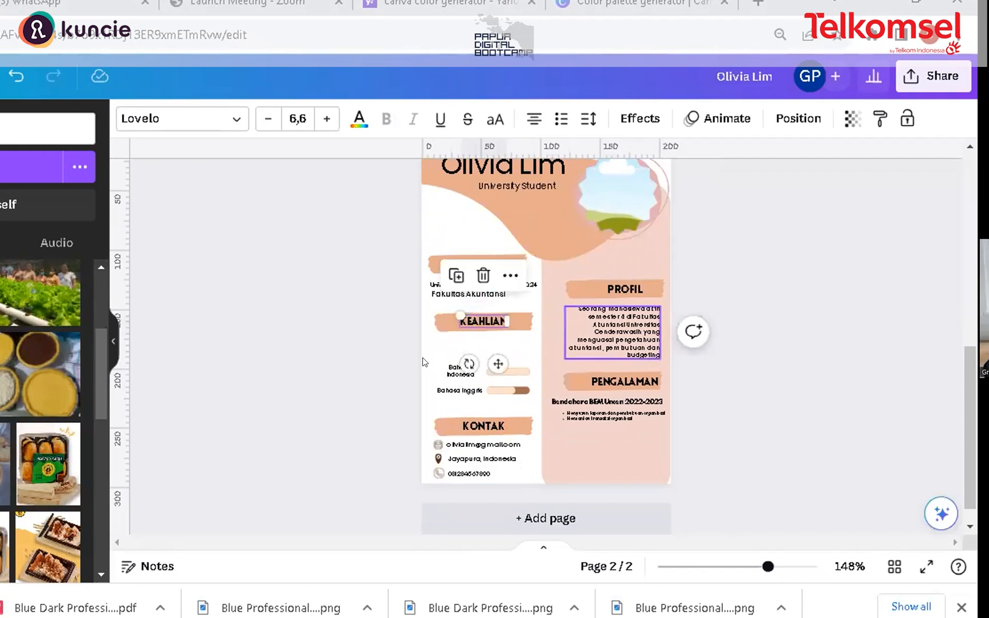
pyautogui.click(519, 344)
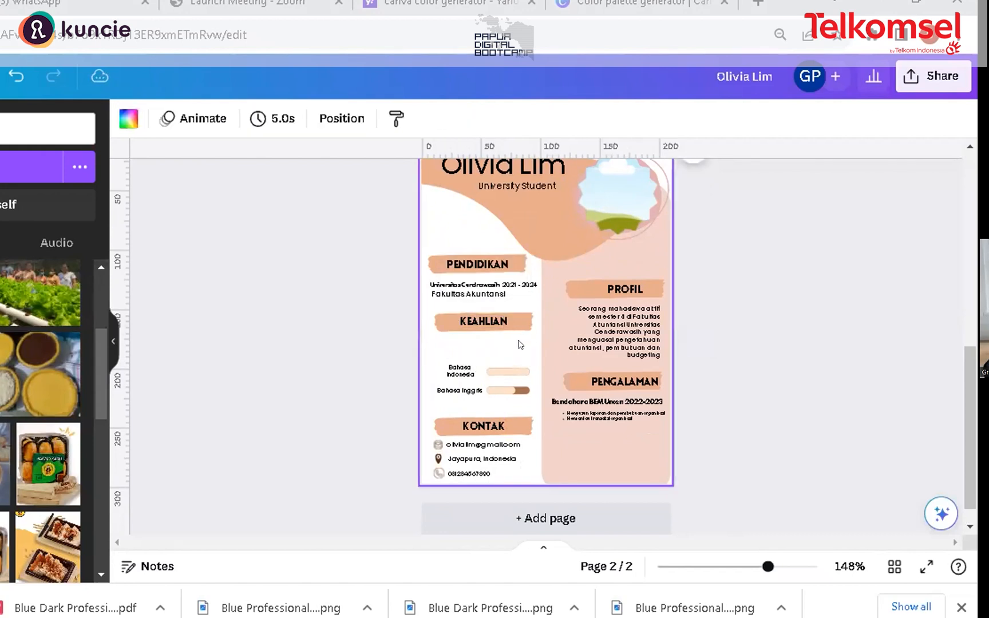
# Step: Reposition the Bahasa Indonesia and Bahasa Inggris labels and their skill bars lower in the KEAHLIAN section
pyautogui.click(467, 392)
pyautogui.moveTo(458, 386); pyautogui.dragTo(460, 394)
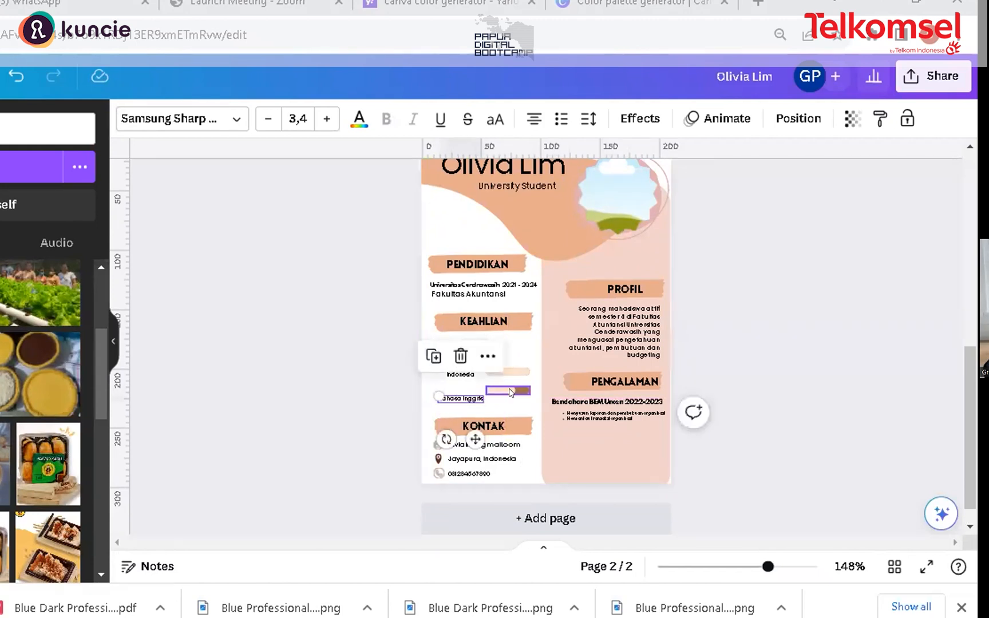
pyautogui.click(511, 393)
pyautogui.moveTo(511, 393); pyautogui.dragTo(458, 368)
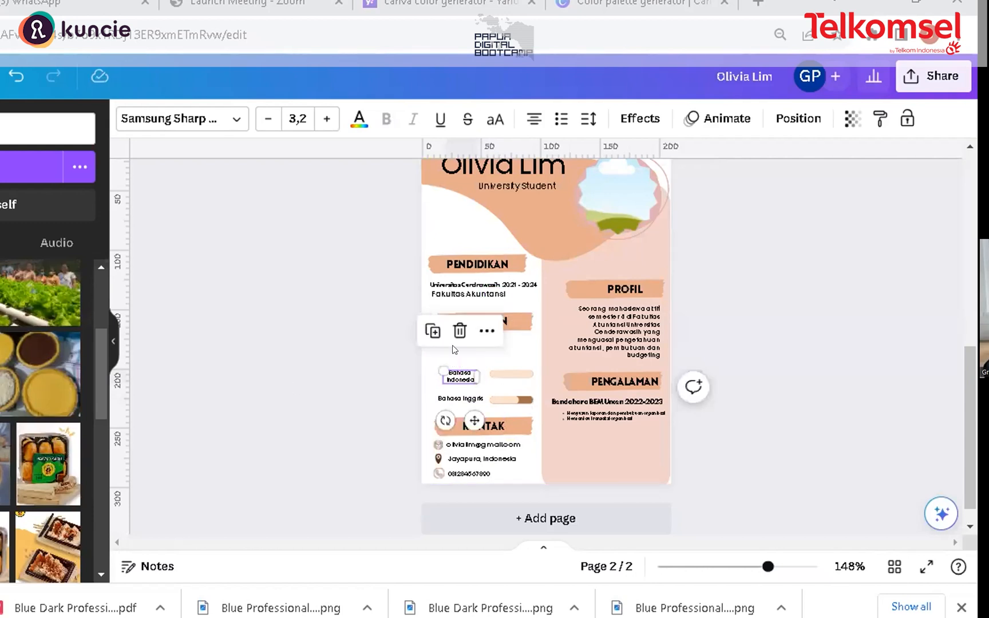
pyautogui.click(520, 352)
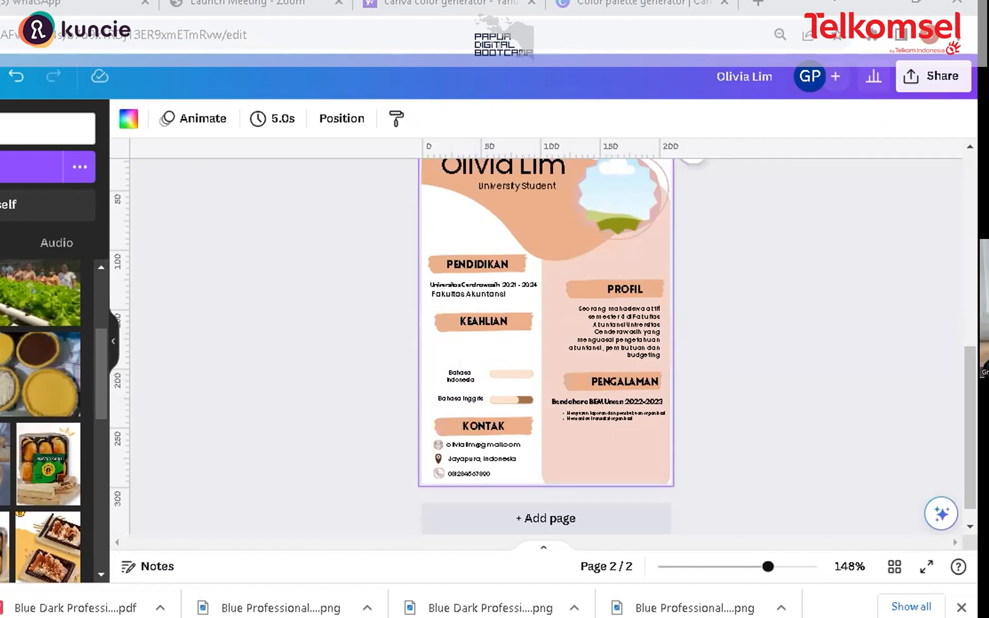
pyautogui.click(444, 378)
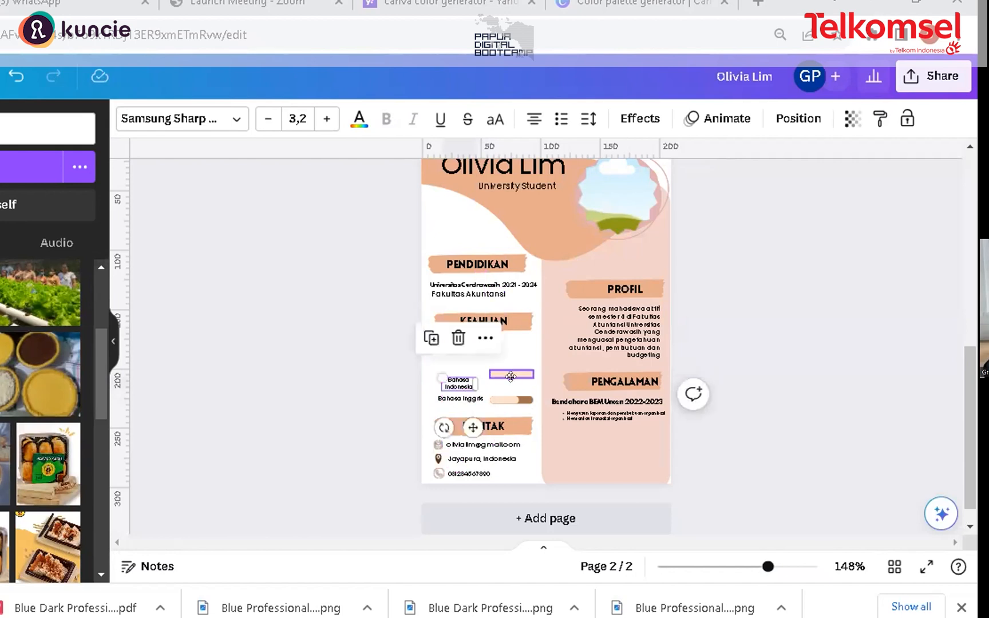
pyautogui.click(511, 376)
pyautogui.doubleClick(510, 383)
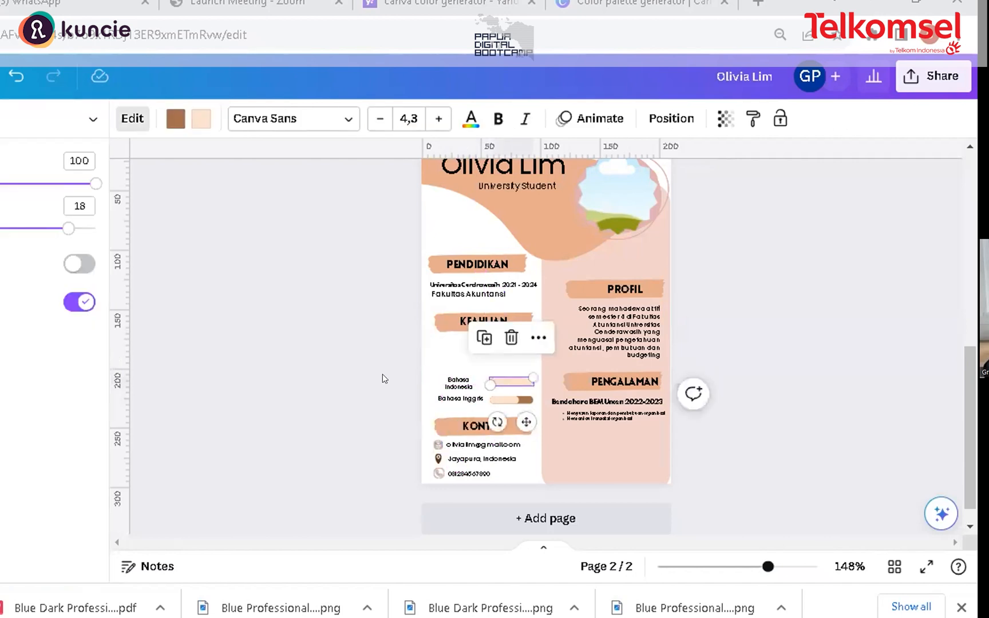
pyautogui.click(266, 292)
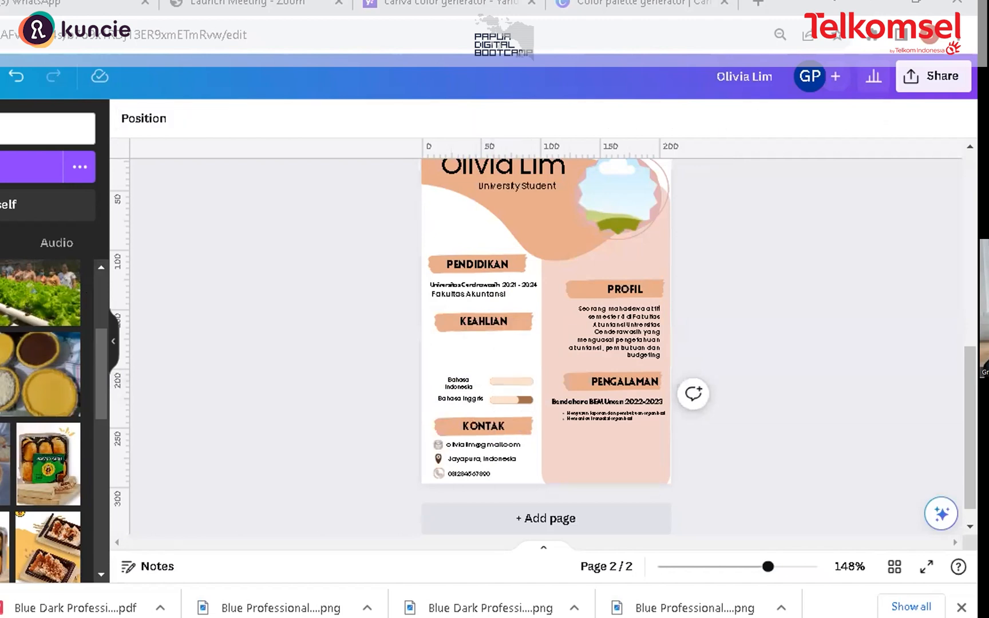
# Step: Duplicate the Bahasa Indonesia label above the language items and retype the copy as Design Grafik
pyautogui.click(449, 378)
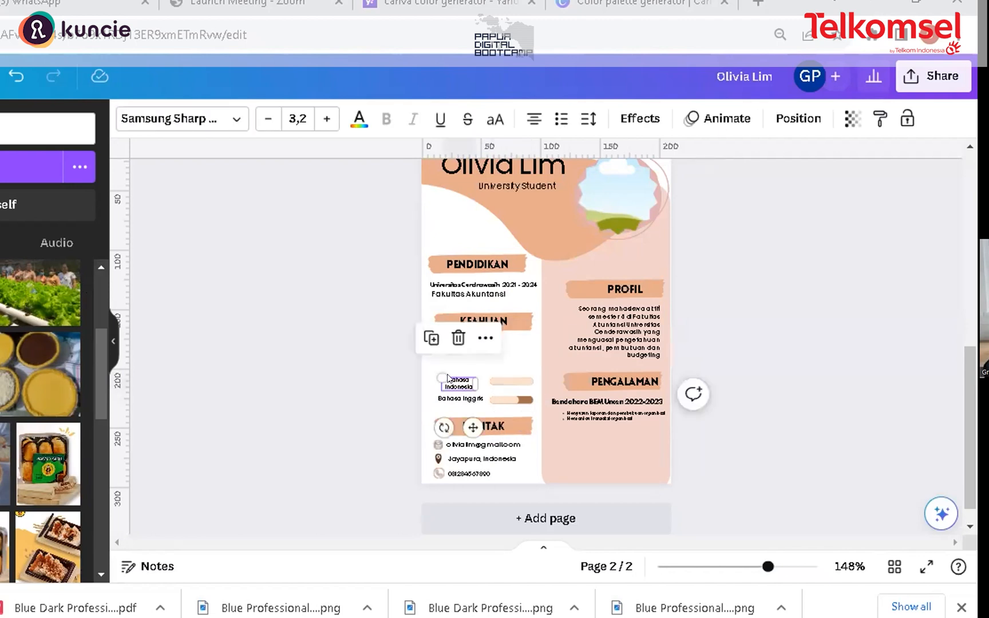
pyautogui.moveTo(448, 378); pyautogui.dragTo(456, 351)
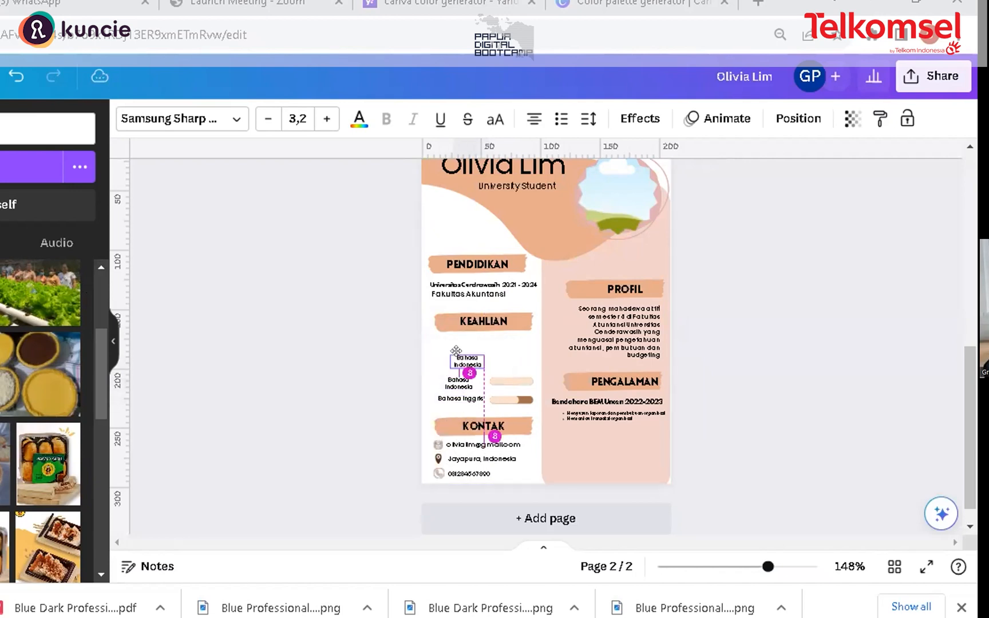
pyautogui.click(452, 347)
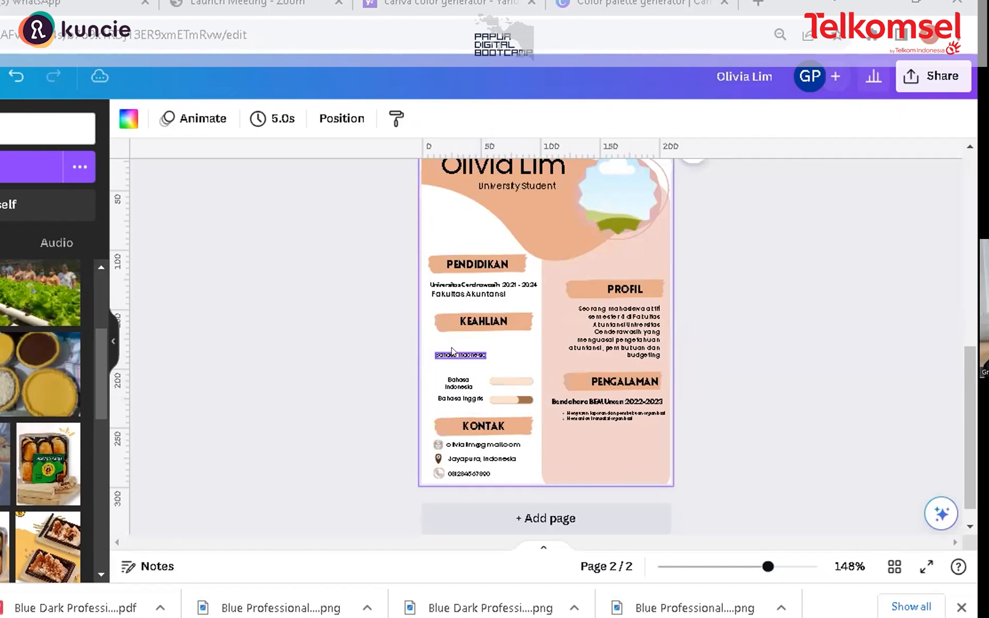
pyautogui.click(464, 359)
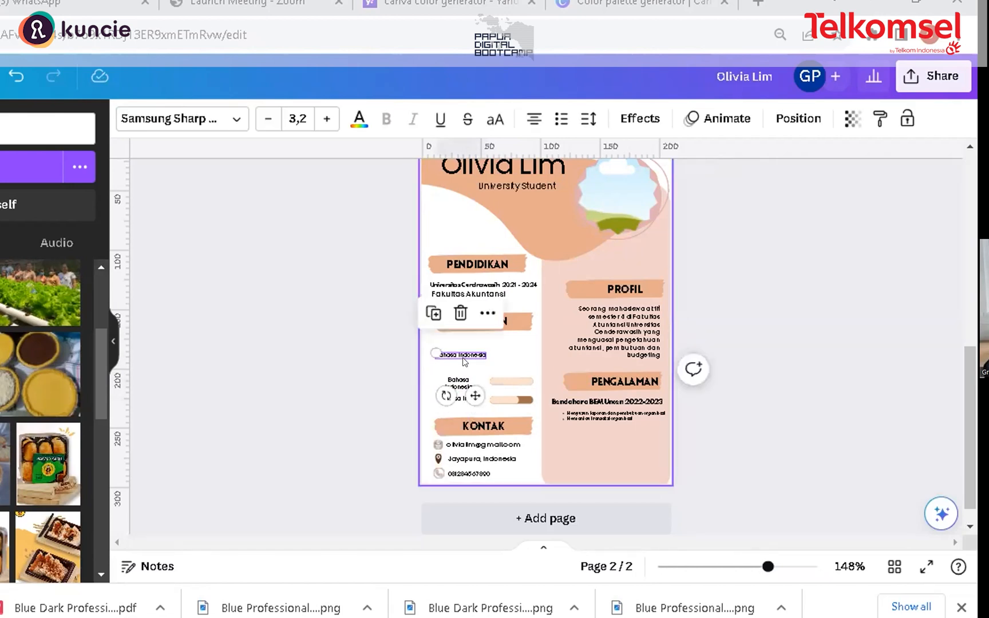
pyautogui.doubleClick(458, 347)
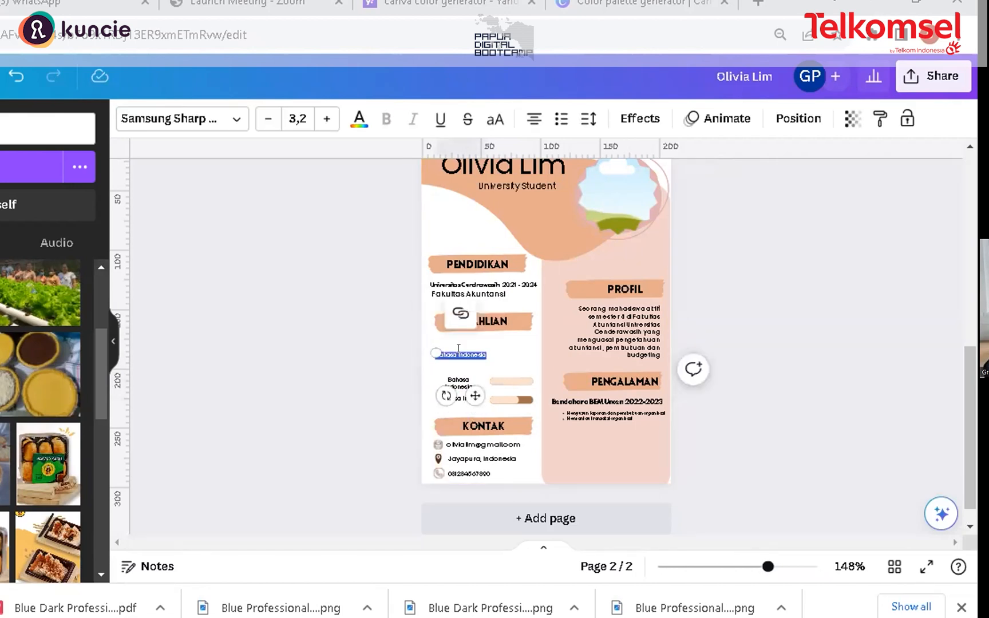
pyautogui.press('BackSpace')
pyautogui.write('sdg')
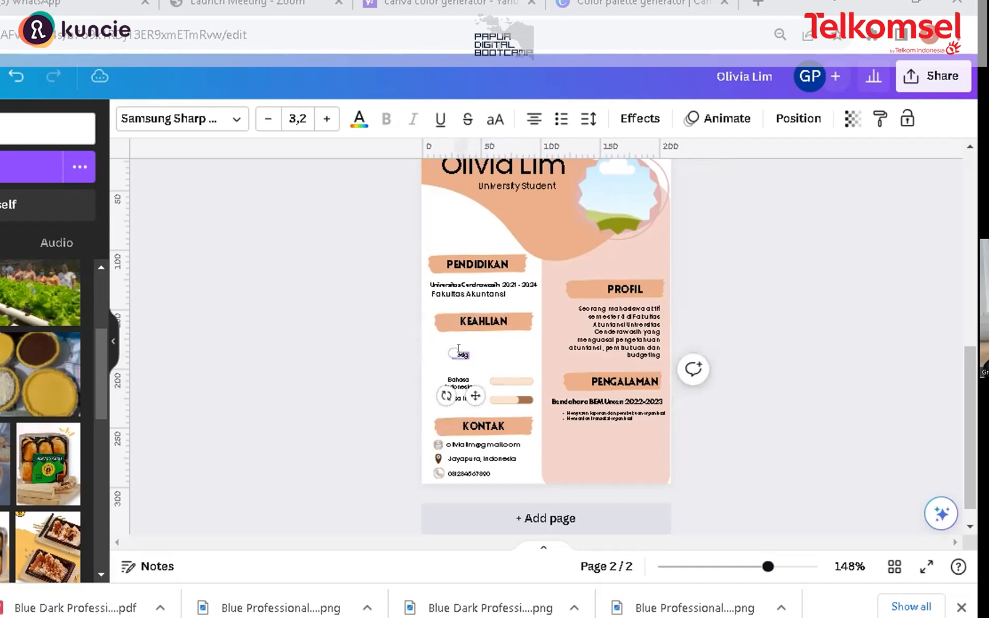
pyautogui.write('n Grafik')
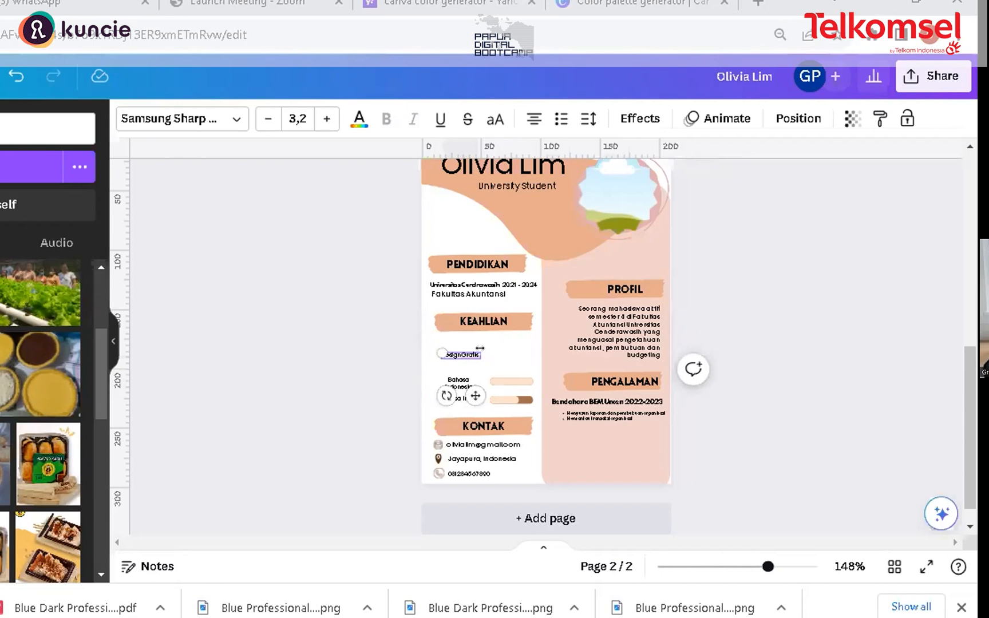
pyautogui.click(494, 360)
pyautogui.click(466, 352)
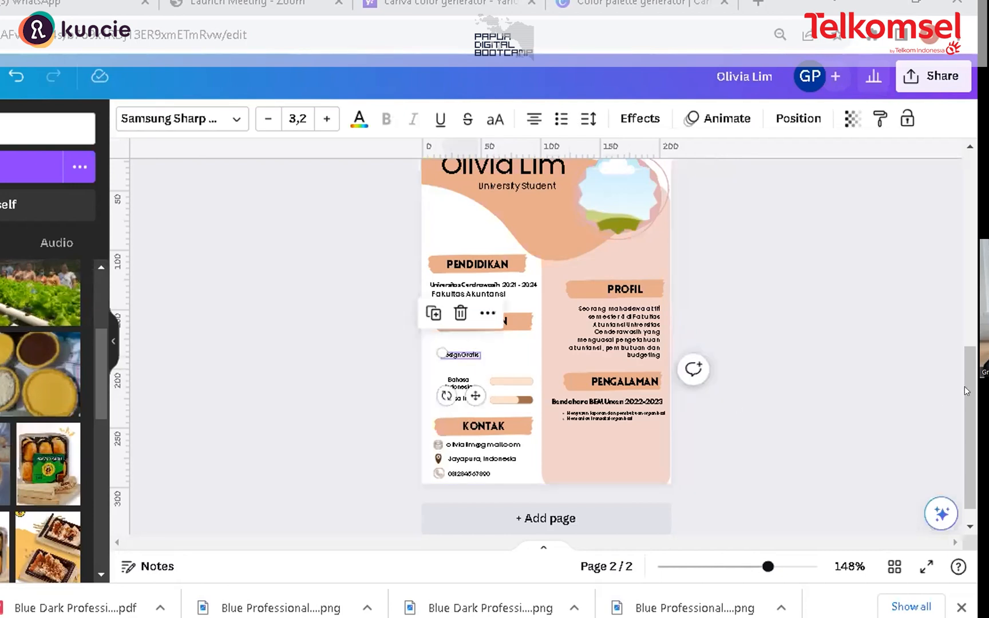
pyautogui.click(495, 364)
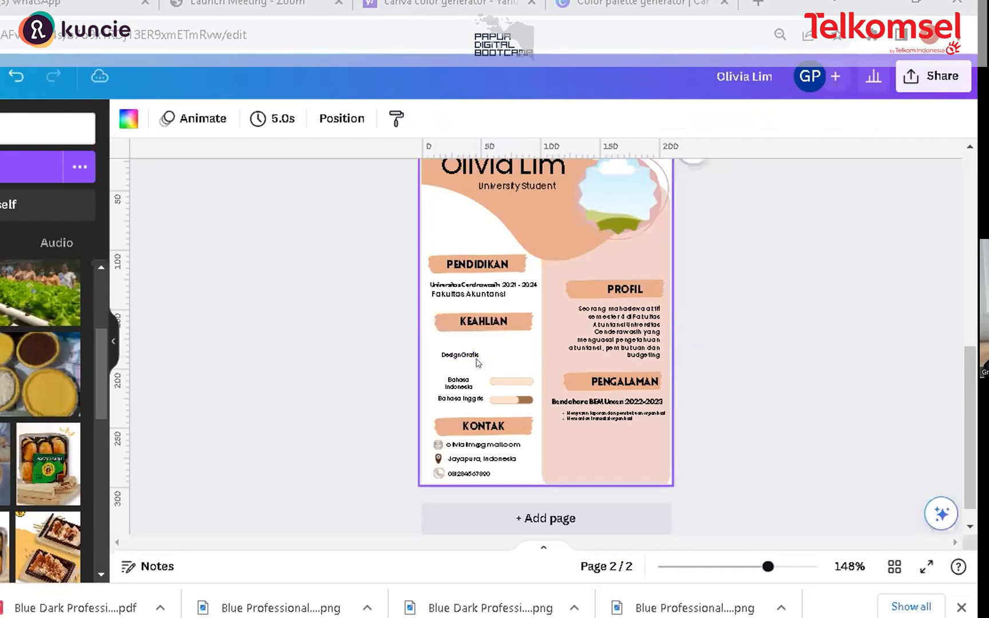
# Step: Duplicate the Design Grafik label in the KEAHLIAN section and retype the copy as Microsoft Office
pyautogui.moveTo(467, 353); pyautogui.dragTo(458, 336)
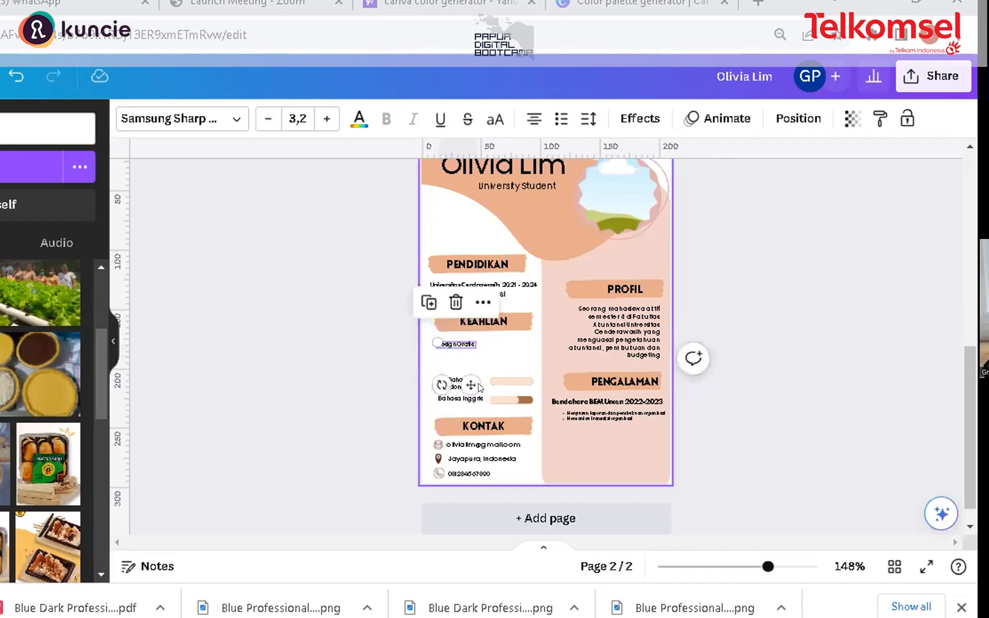
pyautogui.hotkey('ctrl', 'd')
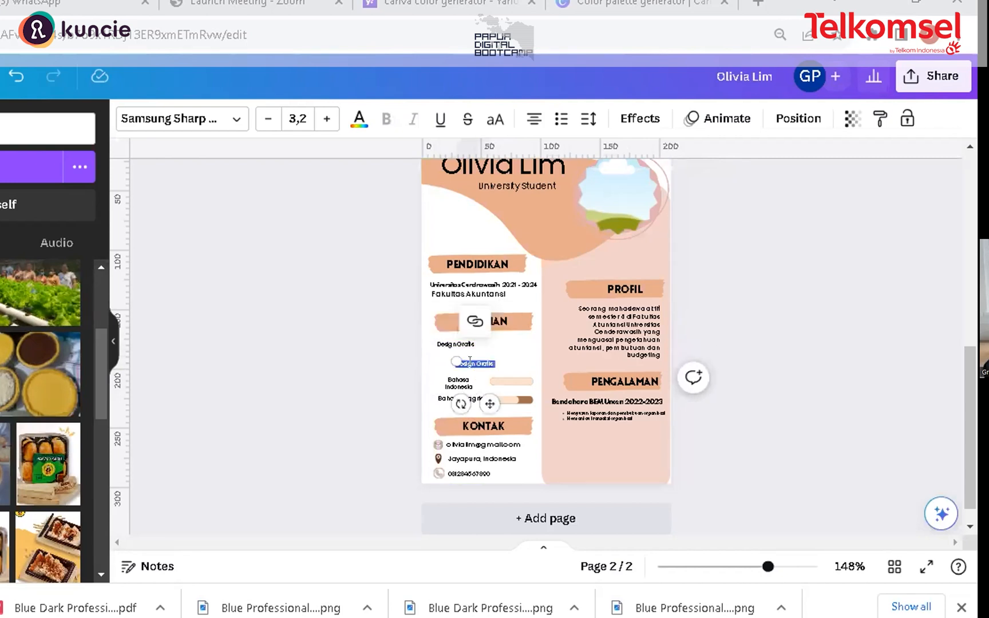
pyautogui.press('Delete')
pyautogui.doubleClick(471, 361)
pyautogui.write('sof')
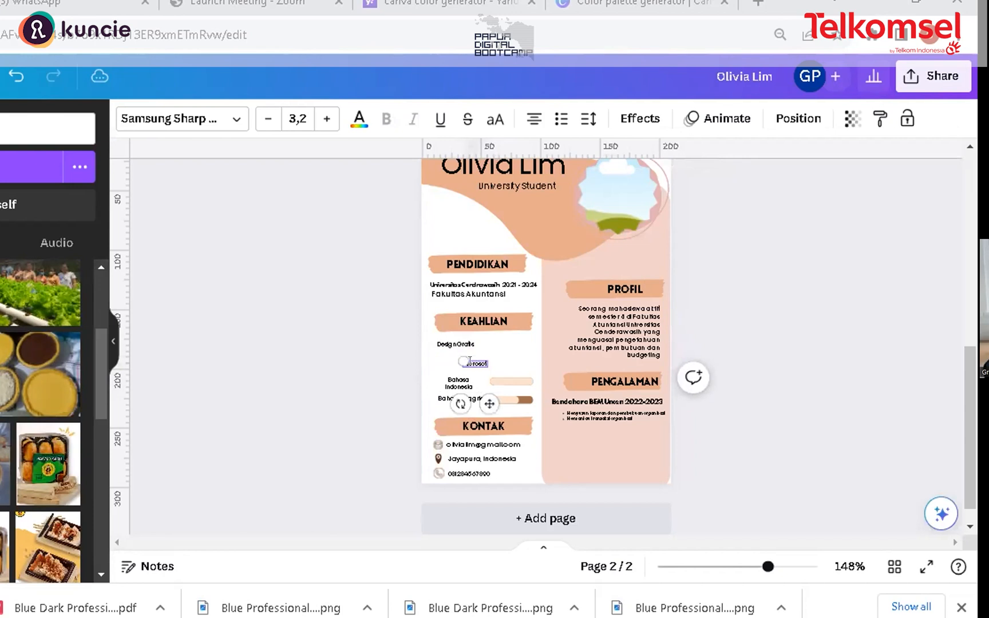
pyautogui.write('t')
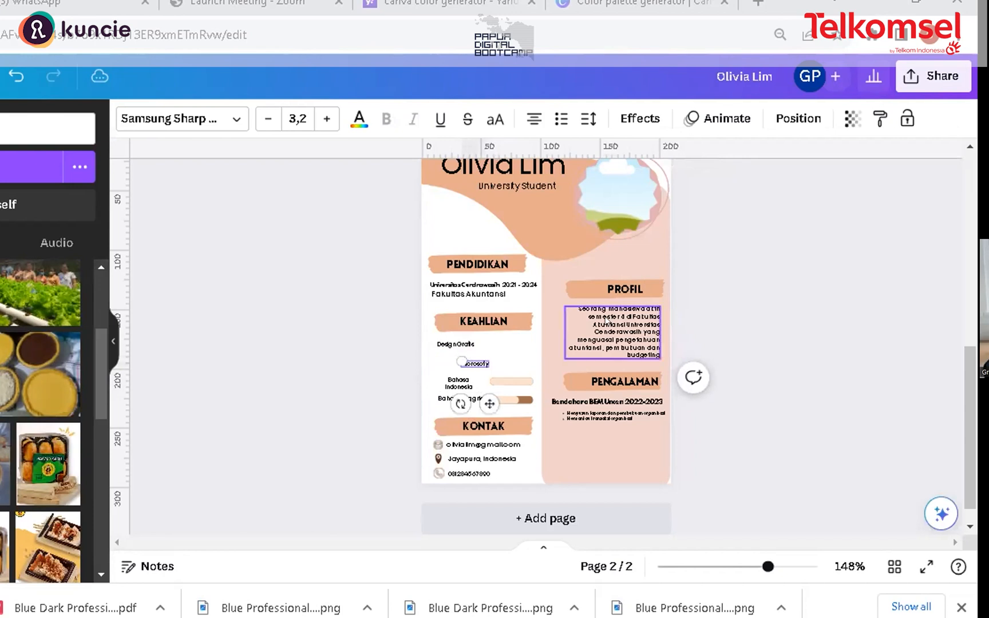
pyautogui.press('BackSpace')
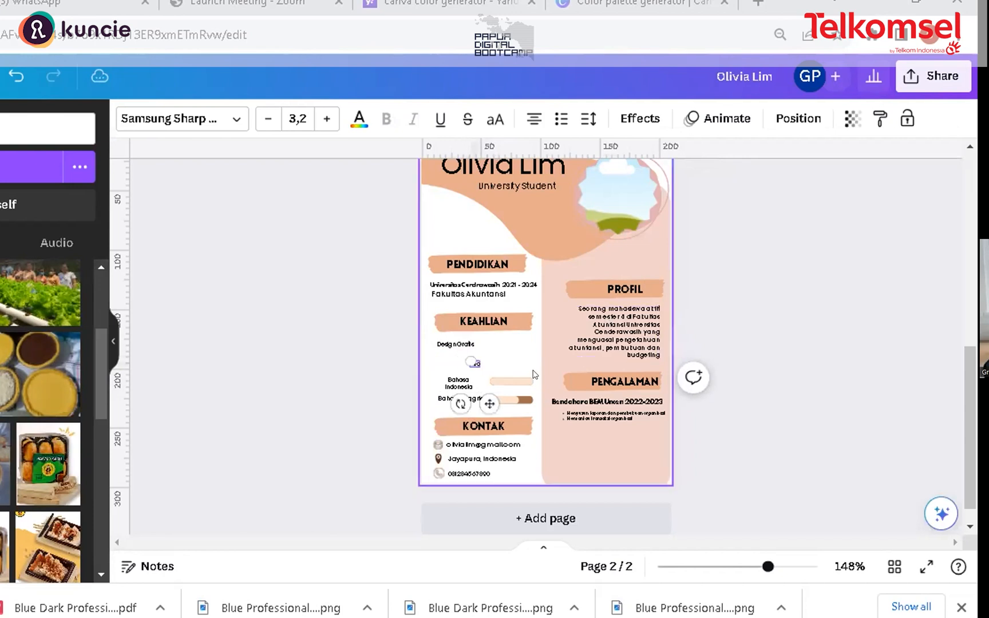
pyautogui.press('BackSpace')
pyautogui.write('Microsoft Office')
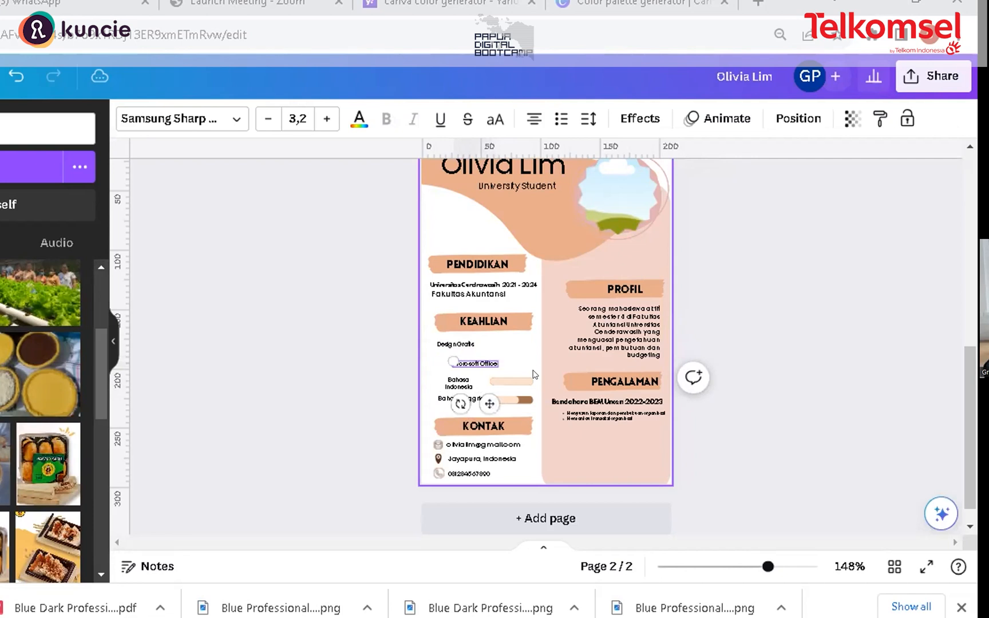
pyautogui.click(509, 359)
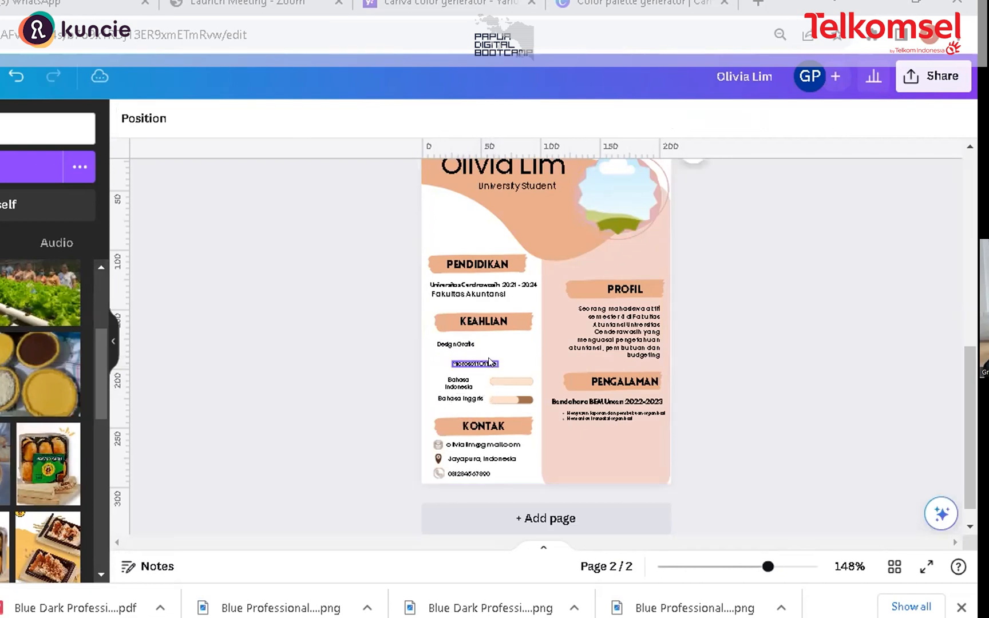
# Step: Move the Microsoft Office label up so it sits directly beneath Design Grafik
pyautogui.moveTo(468, 352); pyautogui.dragTo(468, 344)
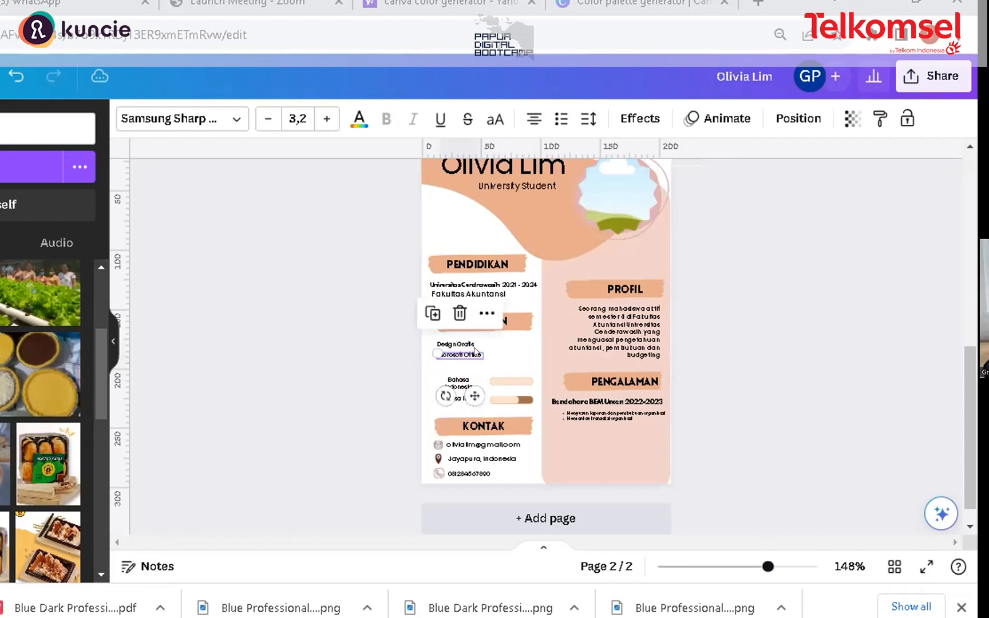
pyautogui.click(794, 352)
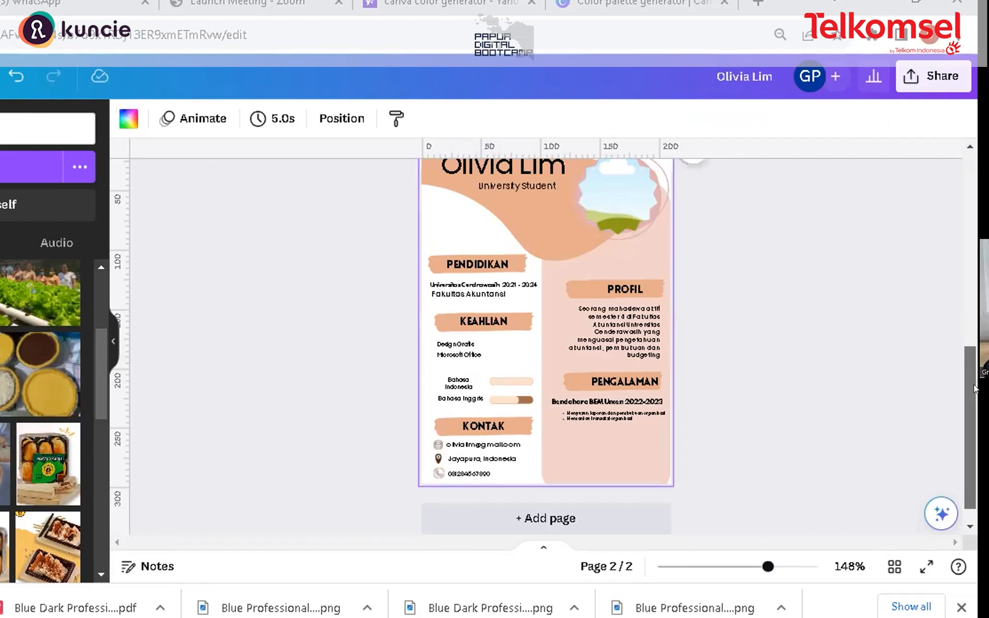
pyautogui.moveTo(975, 391); pyautogui.dragTo(975, 402)
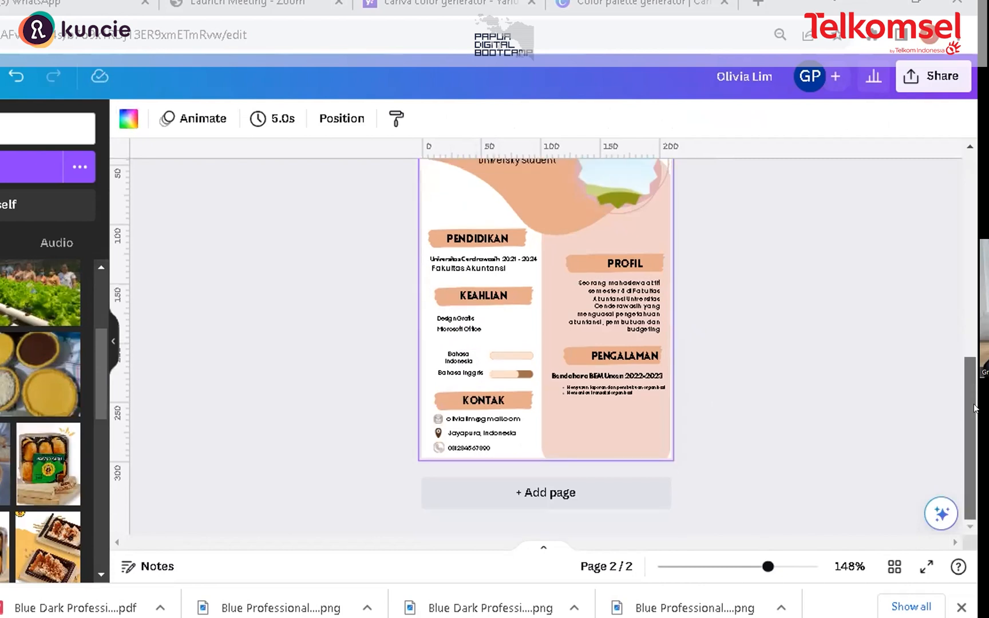
pyautogui.scroll(1, 975, 406)
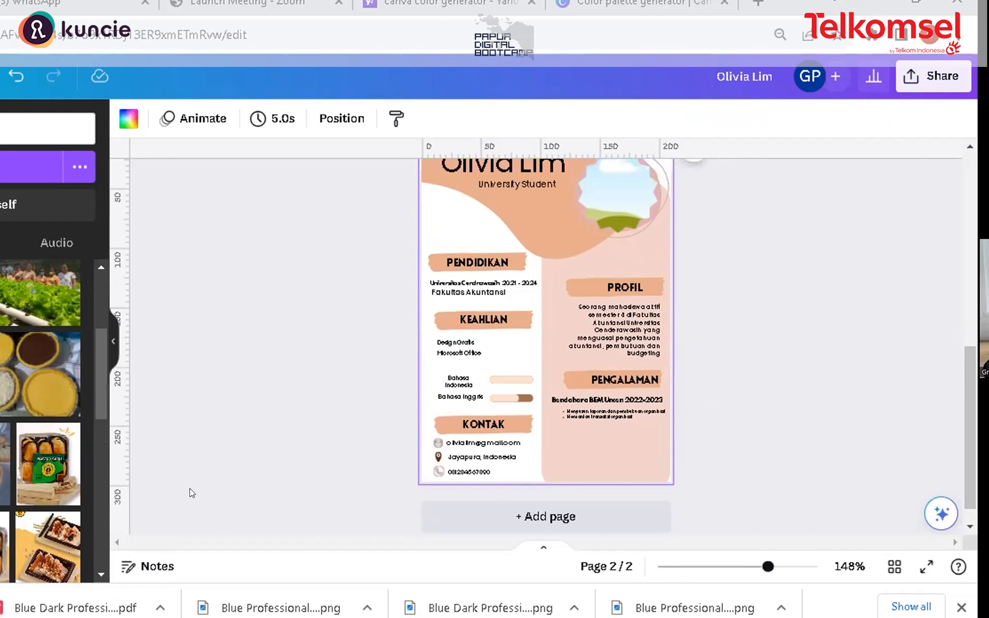
# Step: Duplicate the Microsoft Office label, place the copy just below it, and open it for text editing
pyautogui.doubleClick(467, 343)
pyautogui.click(469, 360)
pyautogui.click(468, 357)
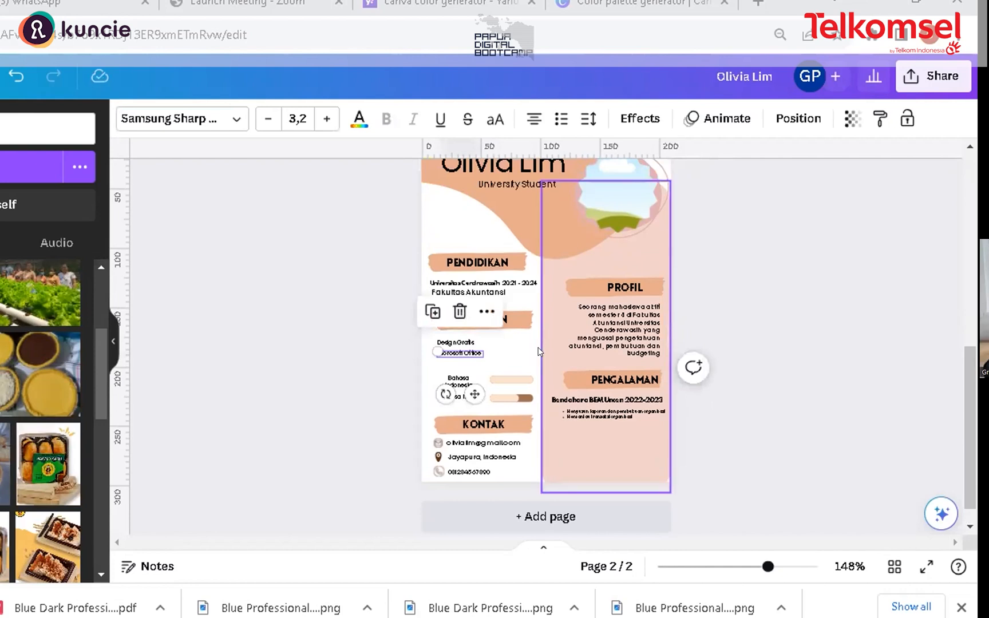
pyautogui.hotkey('ctrl', 'd')
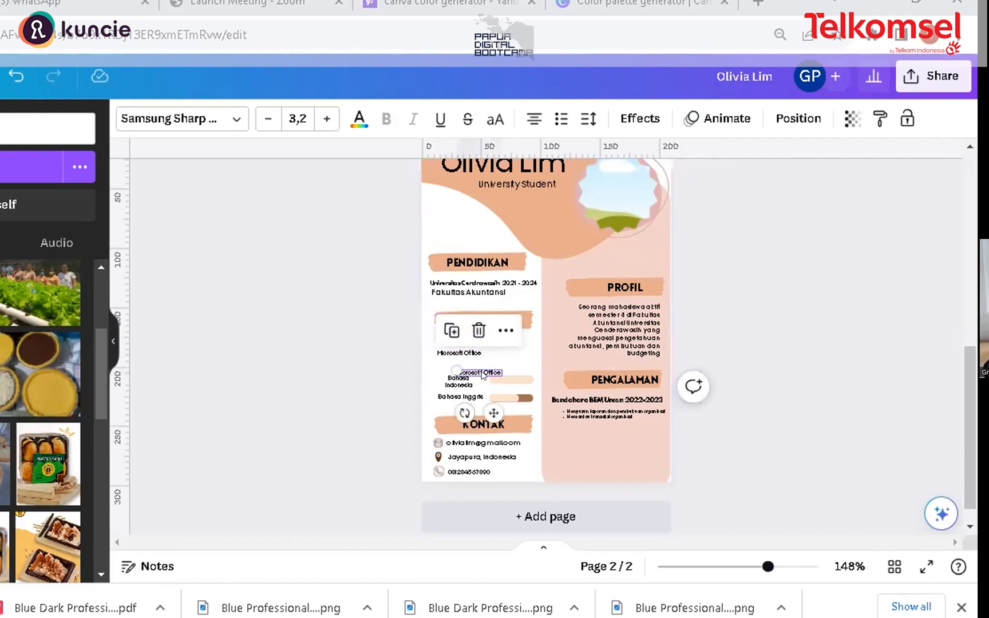
pyautogui.moveTo(470, 363); pyautogui.dragTo(468, 361)
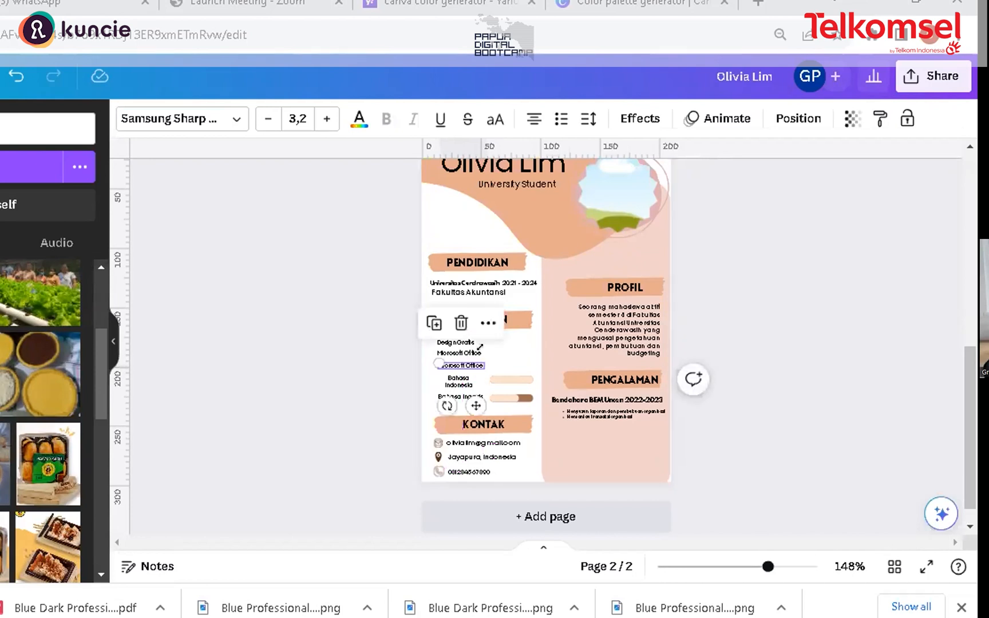
pyautogui.doubleClick(469, 365)
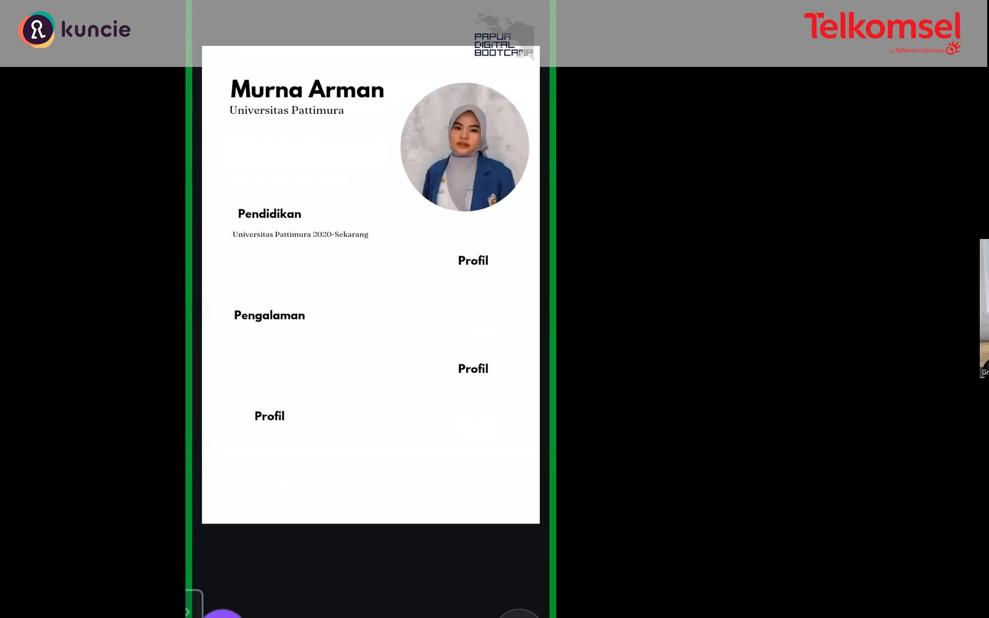
pyautogui.click(473, 261)
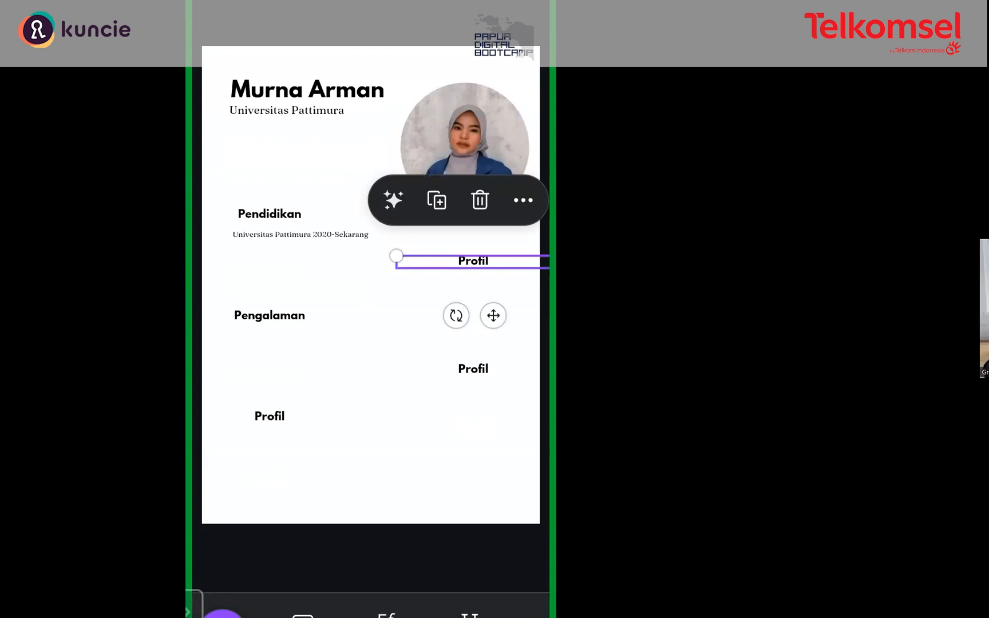
pyautogui.moveTo(371, 3); pyautogui.dragTo(371, 343)
pyautogui.moveTo(371, 515); pyautogui.dragTo(371, 172)
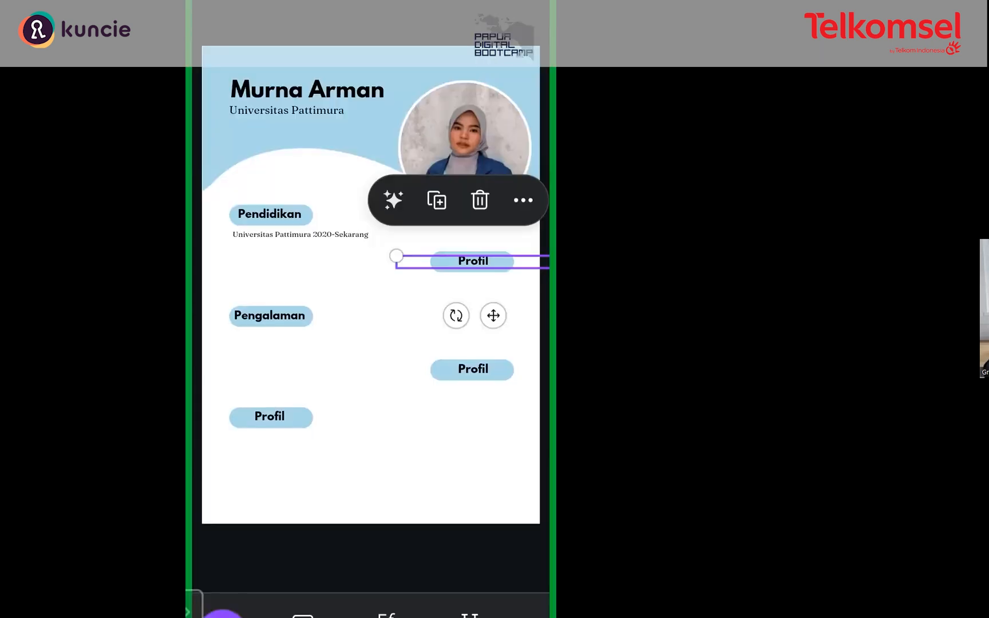
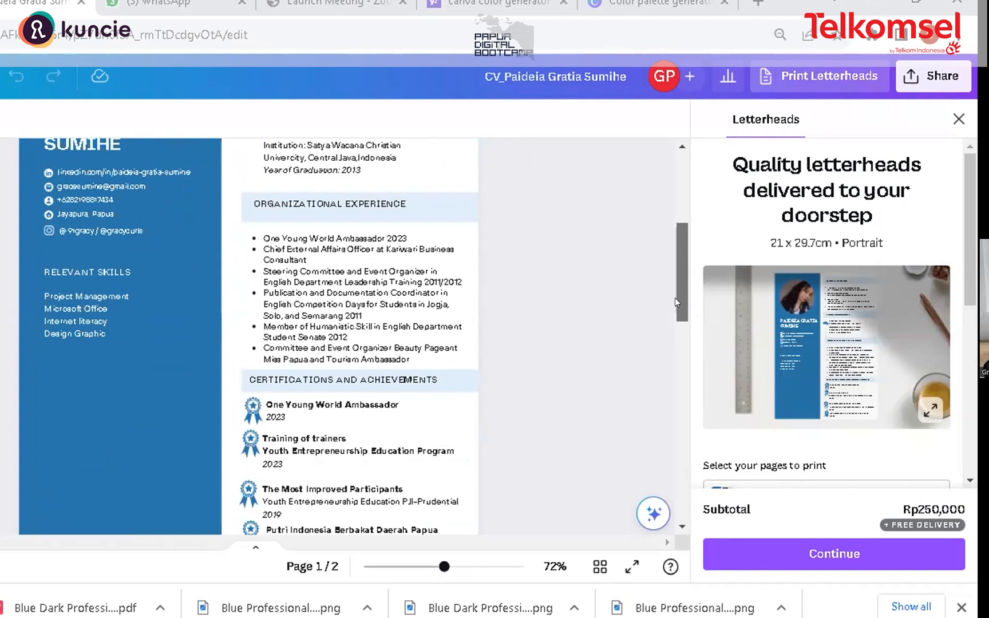
# Step: Close the Letterheads print panel beside the example CV
pyautogui.scroll(1, 322, 361)
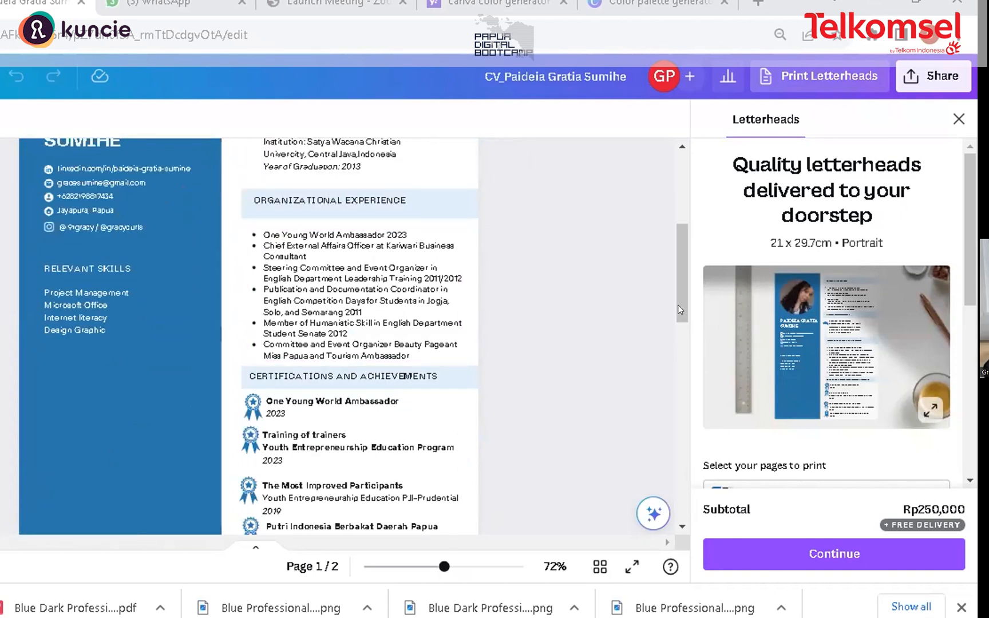
pyautogui.moveTo(680, 299); pyautogui.dragTo(679, 279)
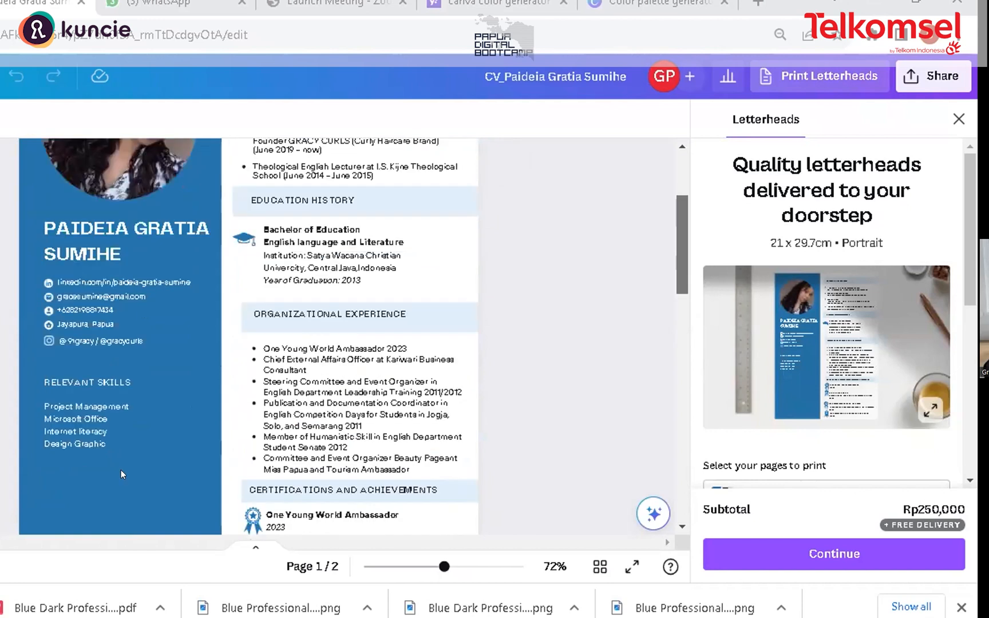
pyautogui.scroll(1, 44, 476)
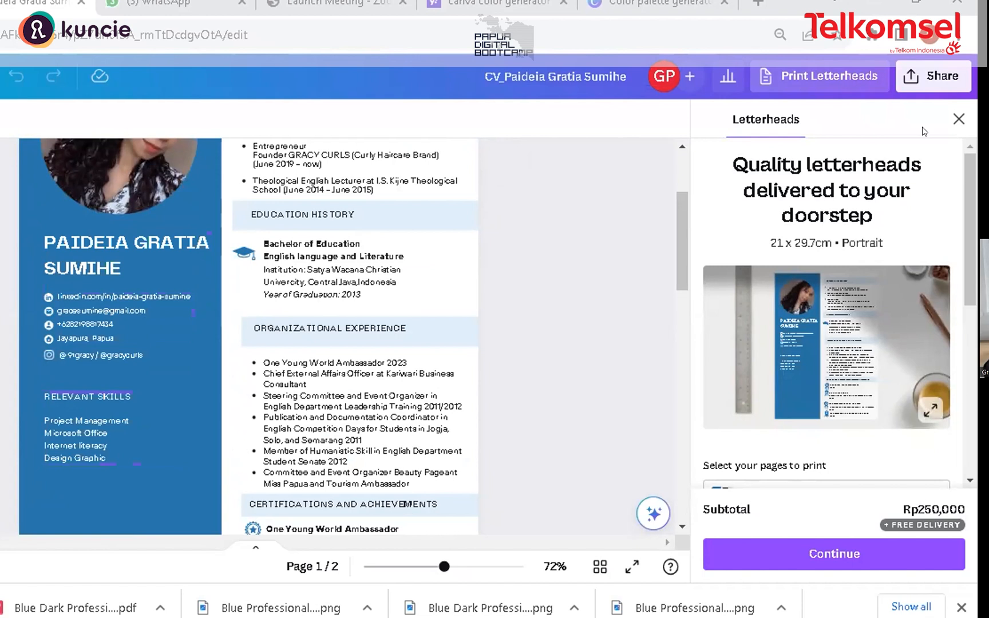
pyautogui.click(958, 119)
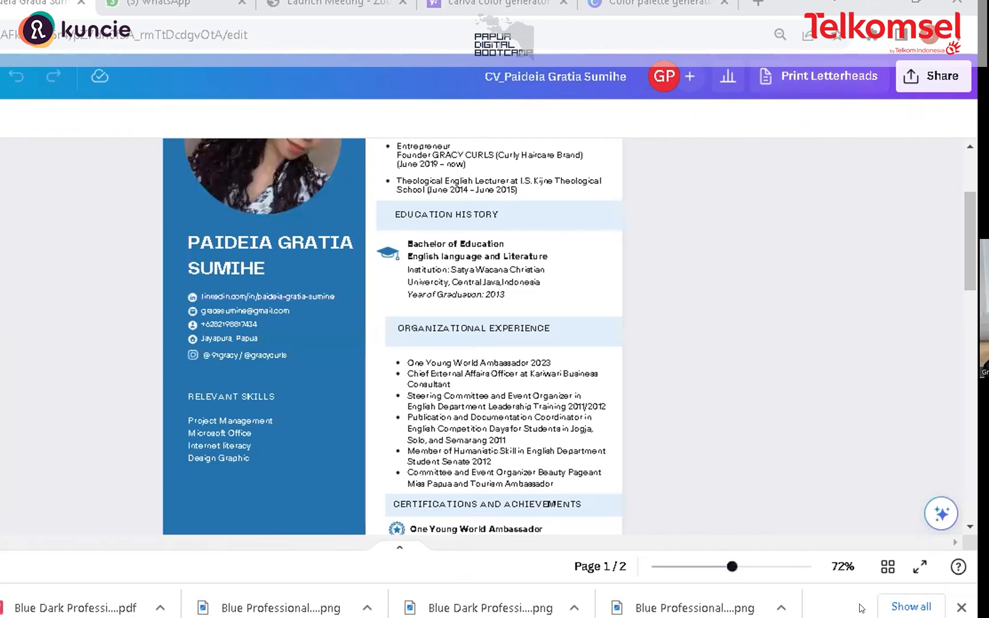
# Step: Examine the example CV's sidebar, contact details, skills list and experience sections at different zoom levels
pyautogui.hotkey('ctrl', '+')
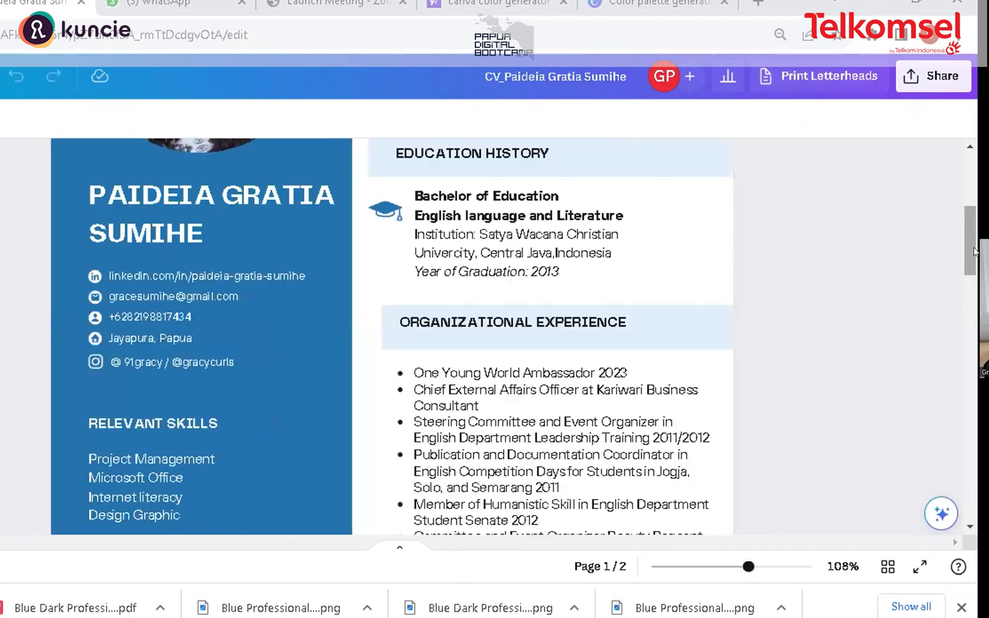
pyautogui.scroll(1, 975, 235)
pyautogui.scroll(2, 975, 234)
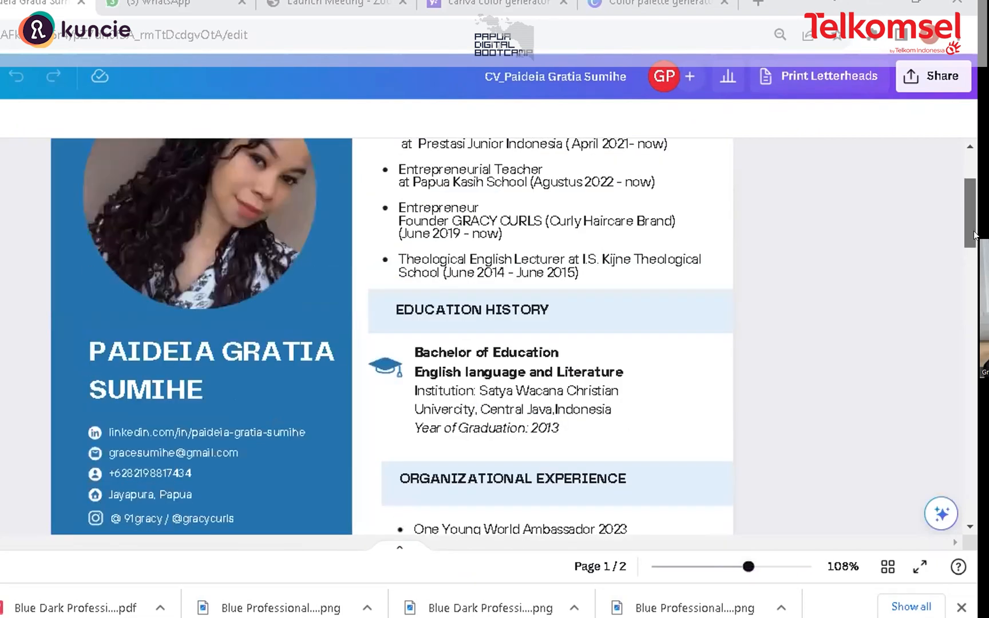
pyautogui.scroll(-1, 281, 447)
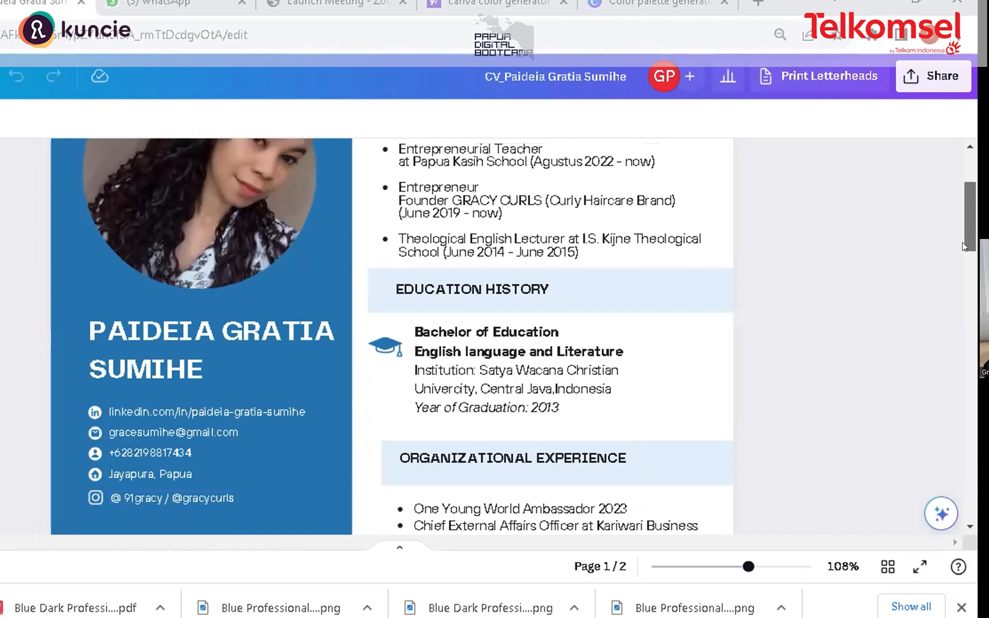
pyautogui.scroll(-1, 705, 423)
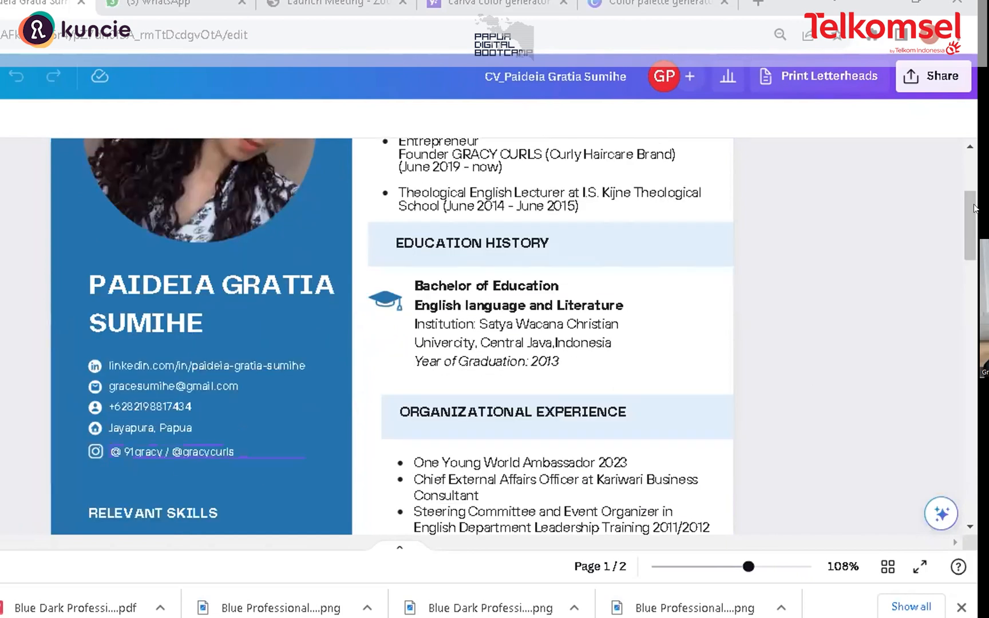
pyautogui.scroll(1, 964, 191)
pyautogui.scroll(2, 964, 191)
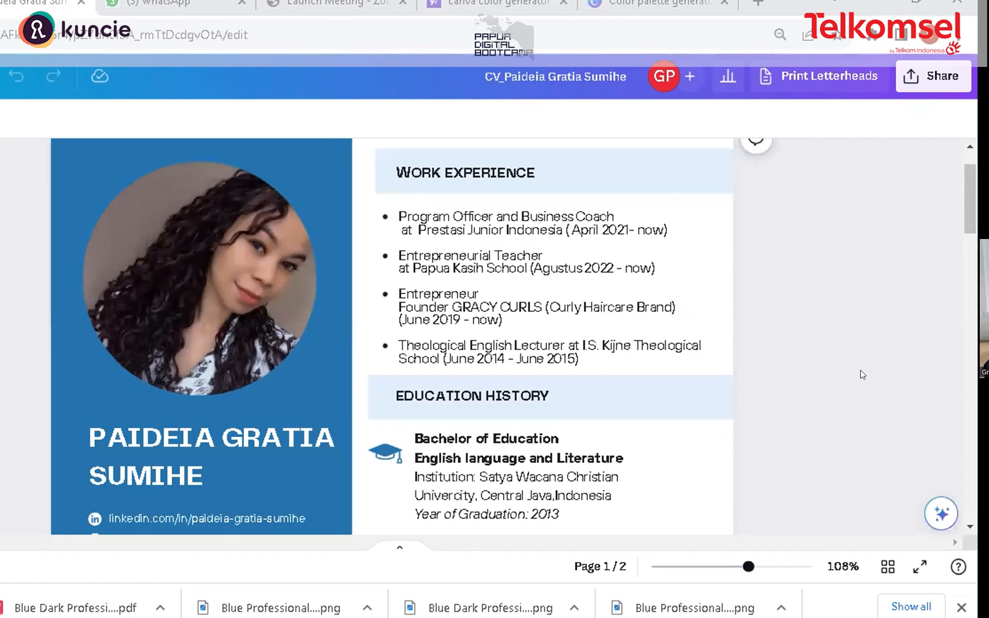
pyautogui.moveTo(975, 204); pyautogui.dragTo(972, 252)
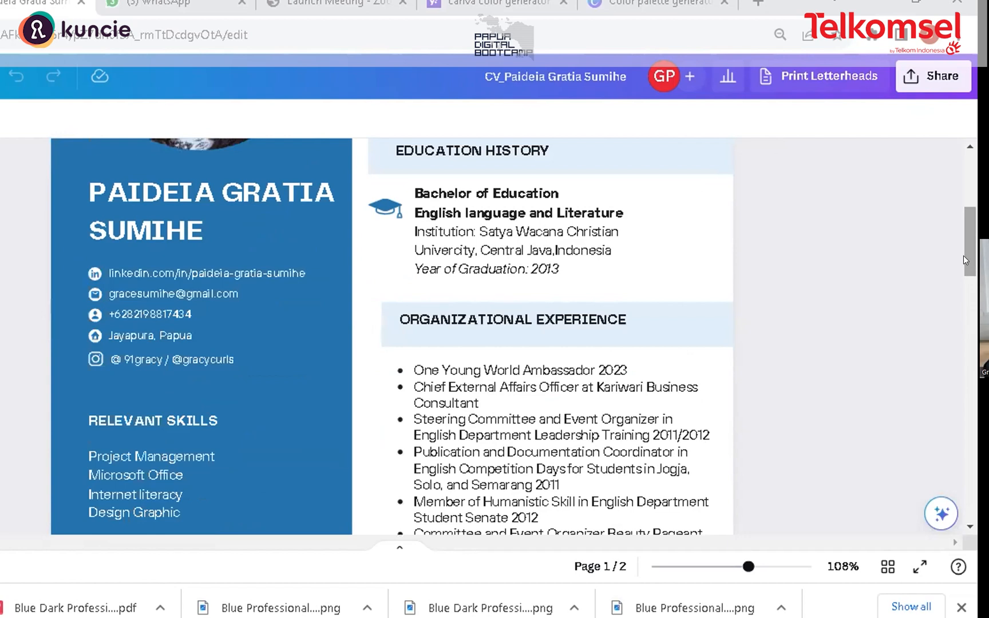
pyautogui.moveTo(964, 255); pyautogui.dragTo(964, 246)
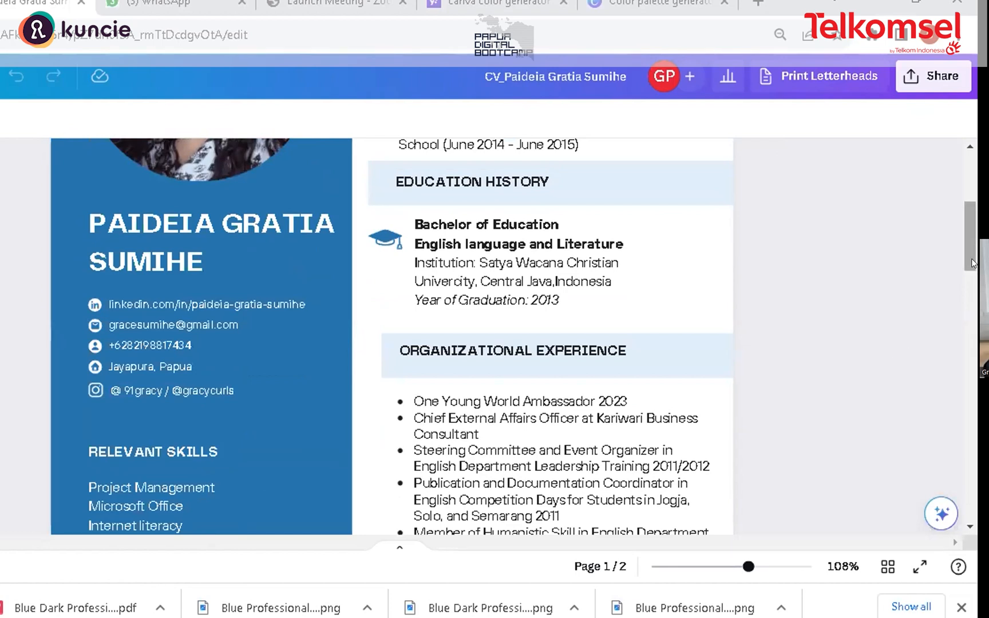
pyautogui.scroll(-3, 393, 346)
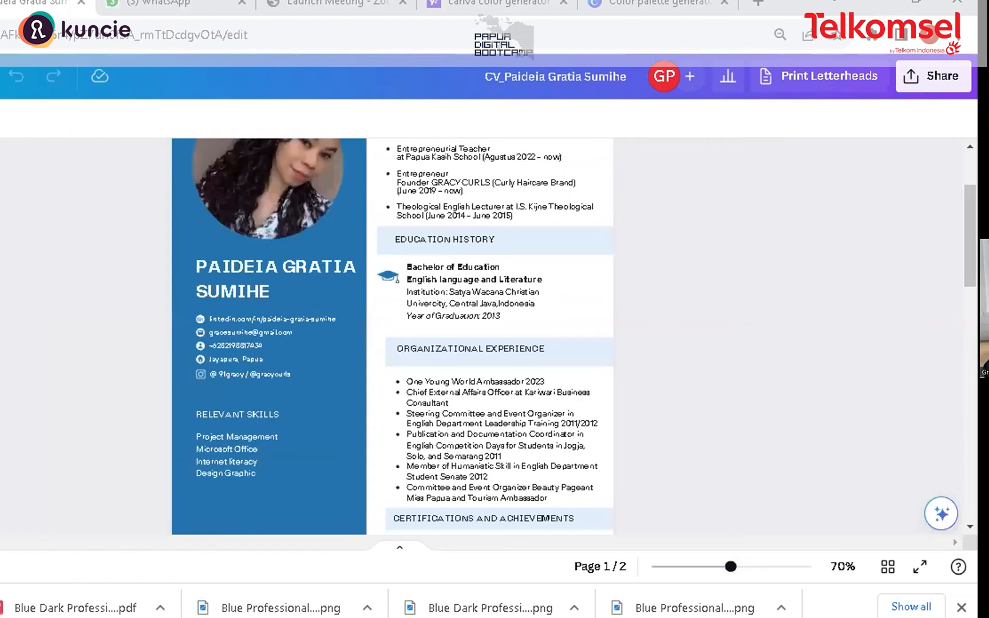
pyautogui.scroll(-3, 392, 345)
pyautogui.moveTo(973, 253); pyautogui.dragTo(971, 234)
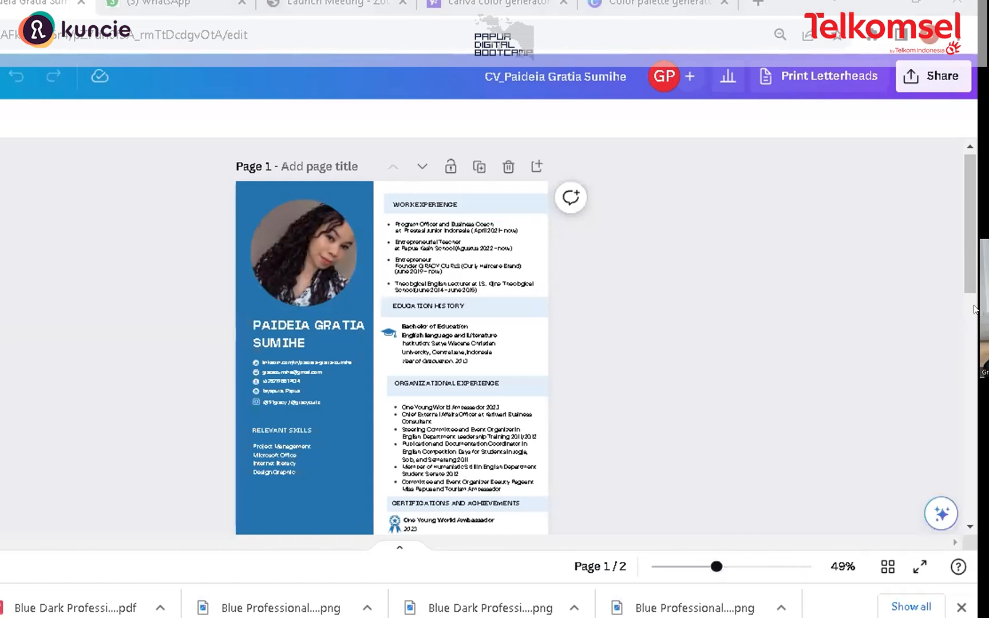
pyautogui.moveTo(965, 255)
pyautogui.mouseDown()
pyautogui.moveTo(973, 265)
pyautogui.moveTo(973, 207)
pyautogui.moveTo(973, 240)
pyautogui.moveTo(962, 193)
pyautogui.moveTo(963, 250)
pyautogui.mouseUp()
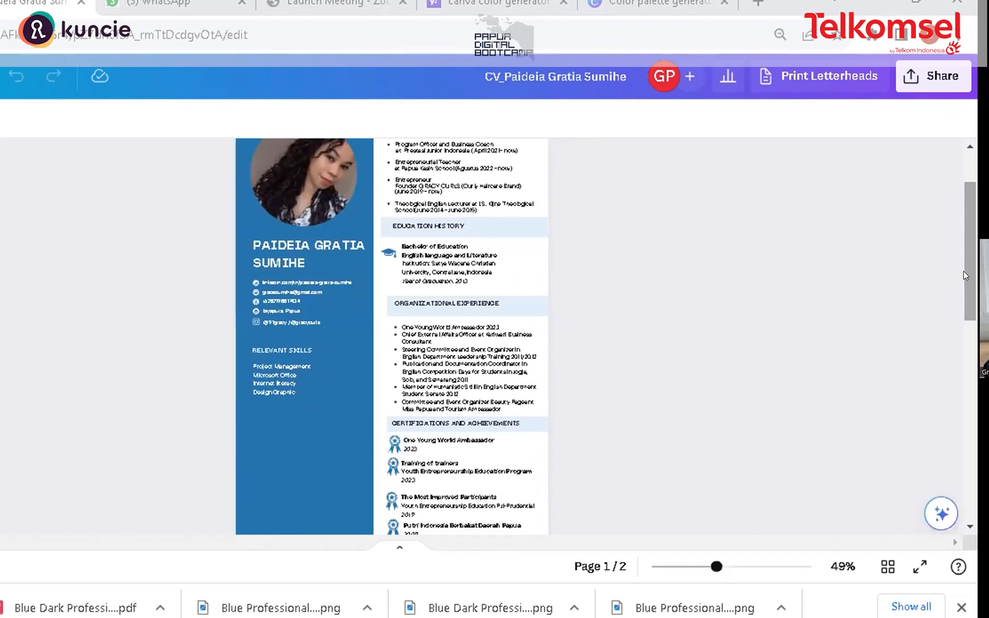
pyautogui.scroll(3, 973, 262)
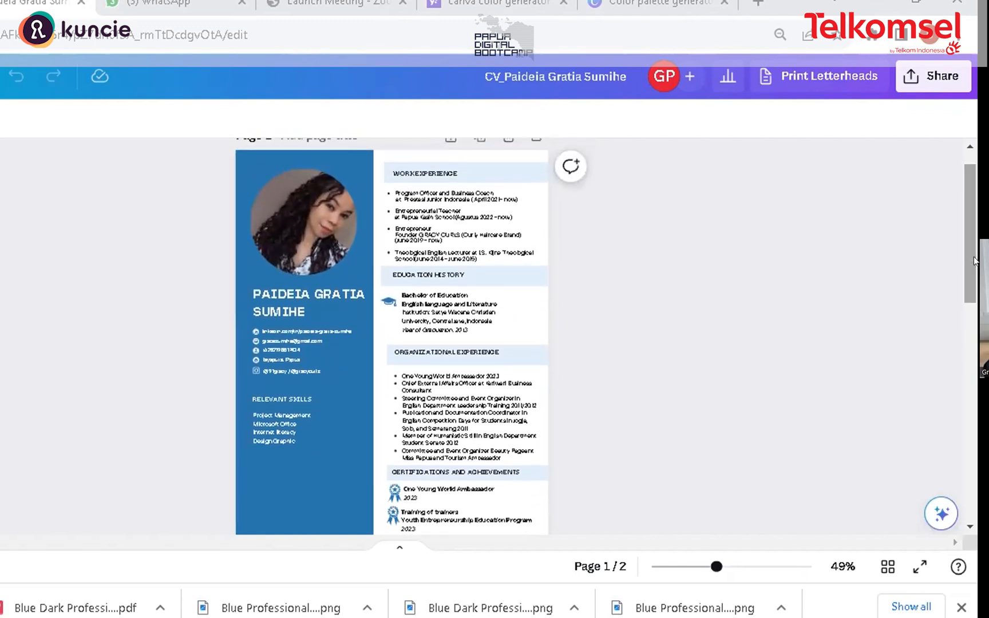
pyautogui.scroll(1, 975, 261)
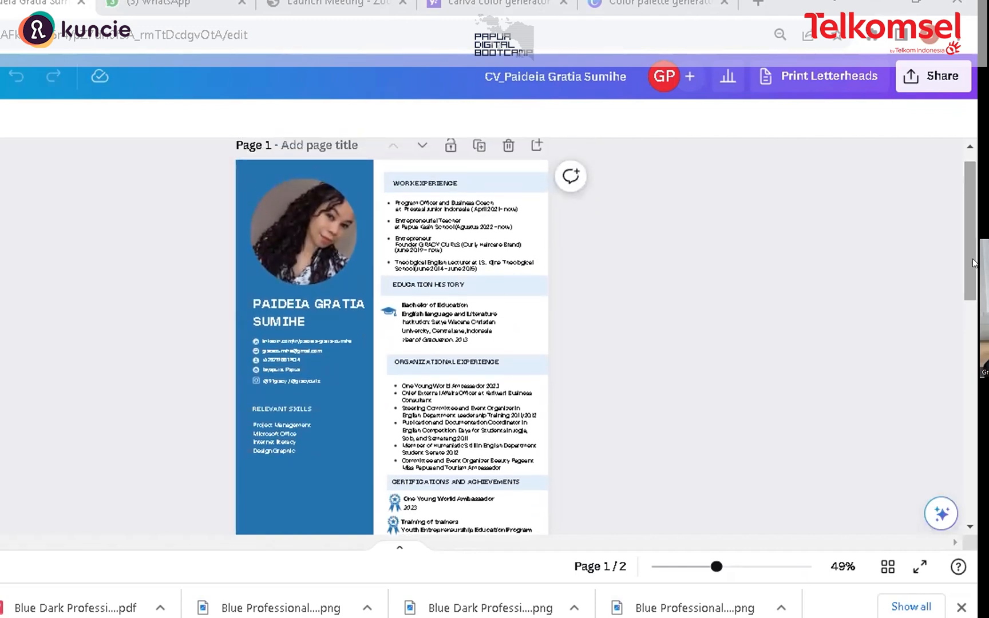